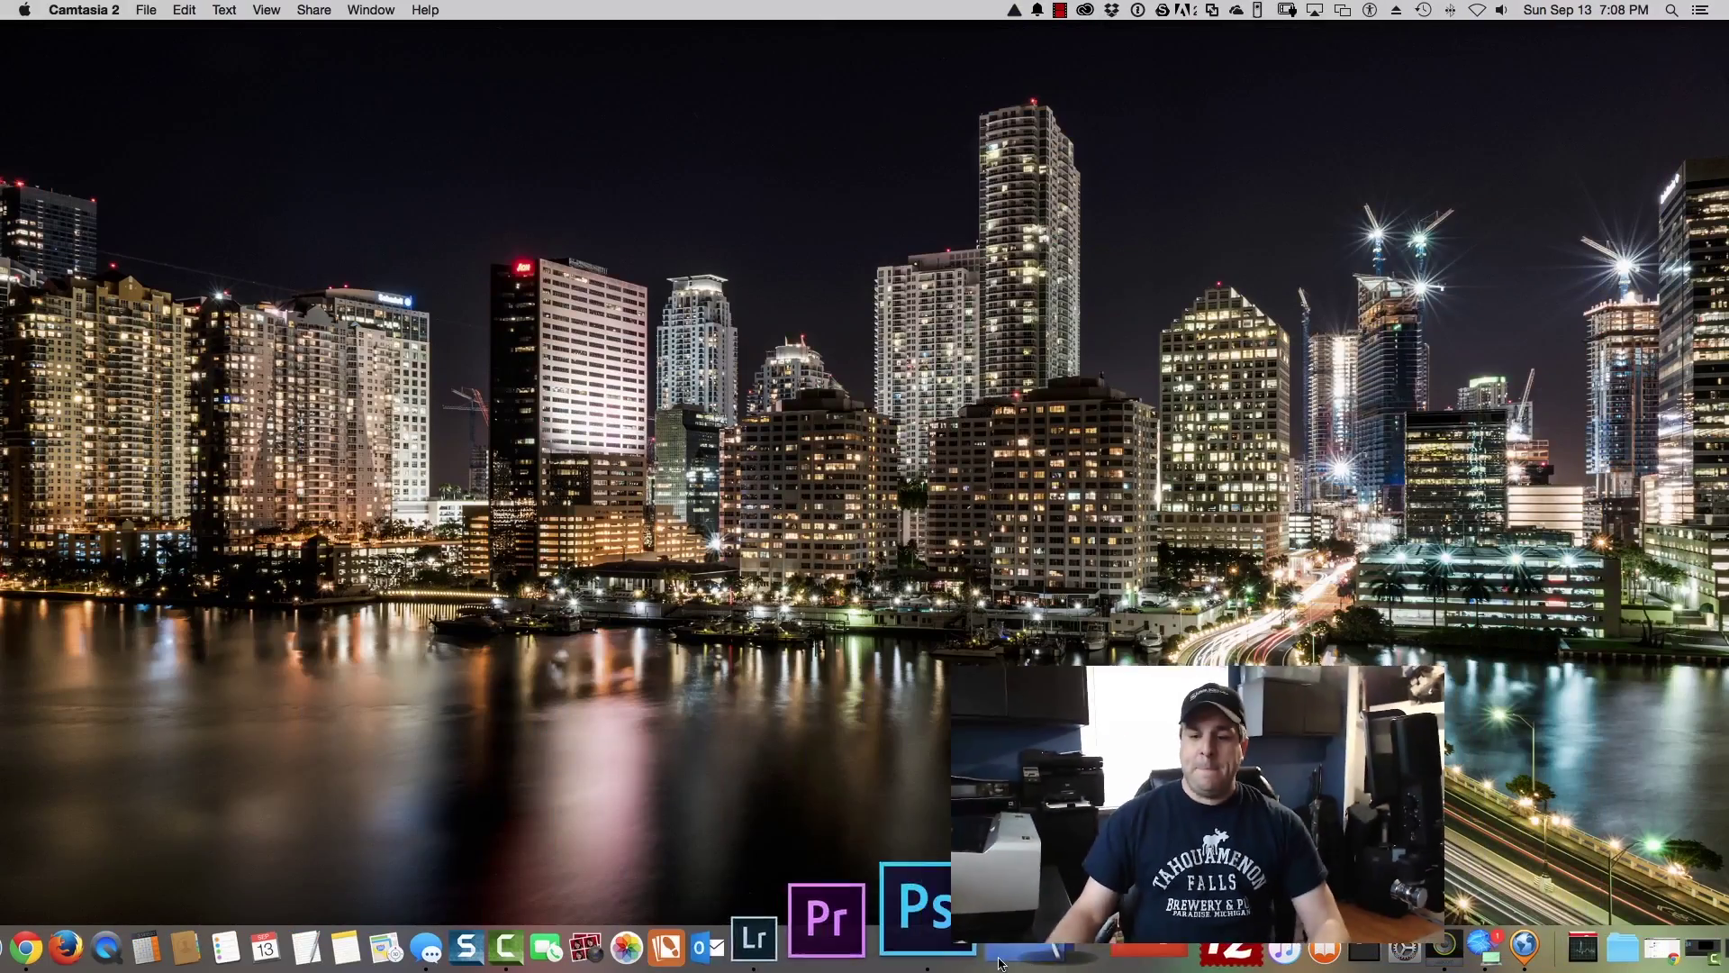
# Step: Switch to Lightroom, open the JSP_5388.dng virtual copy in the Develop module and reset its settings
pyautogui.click(904, 937)
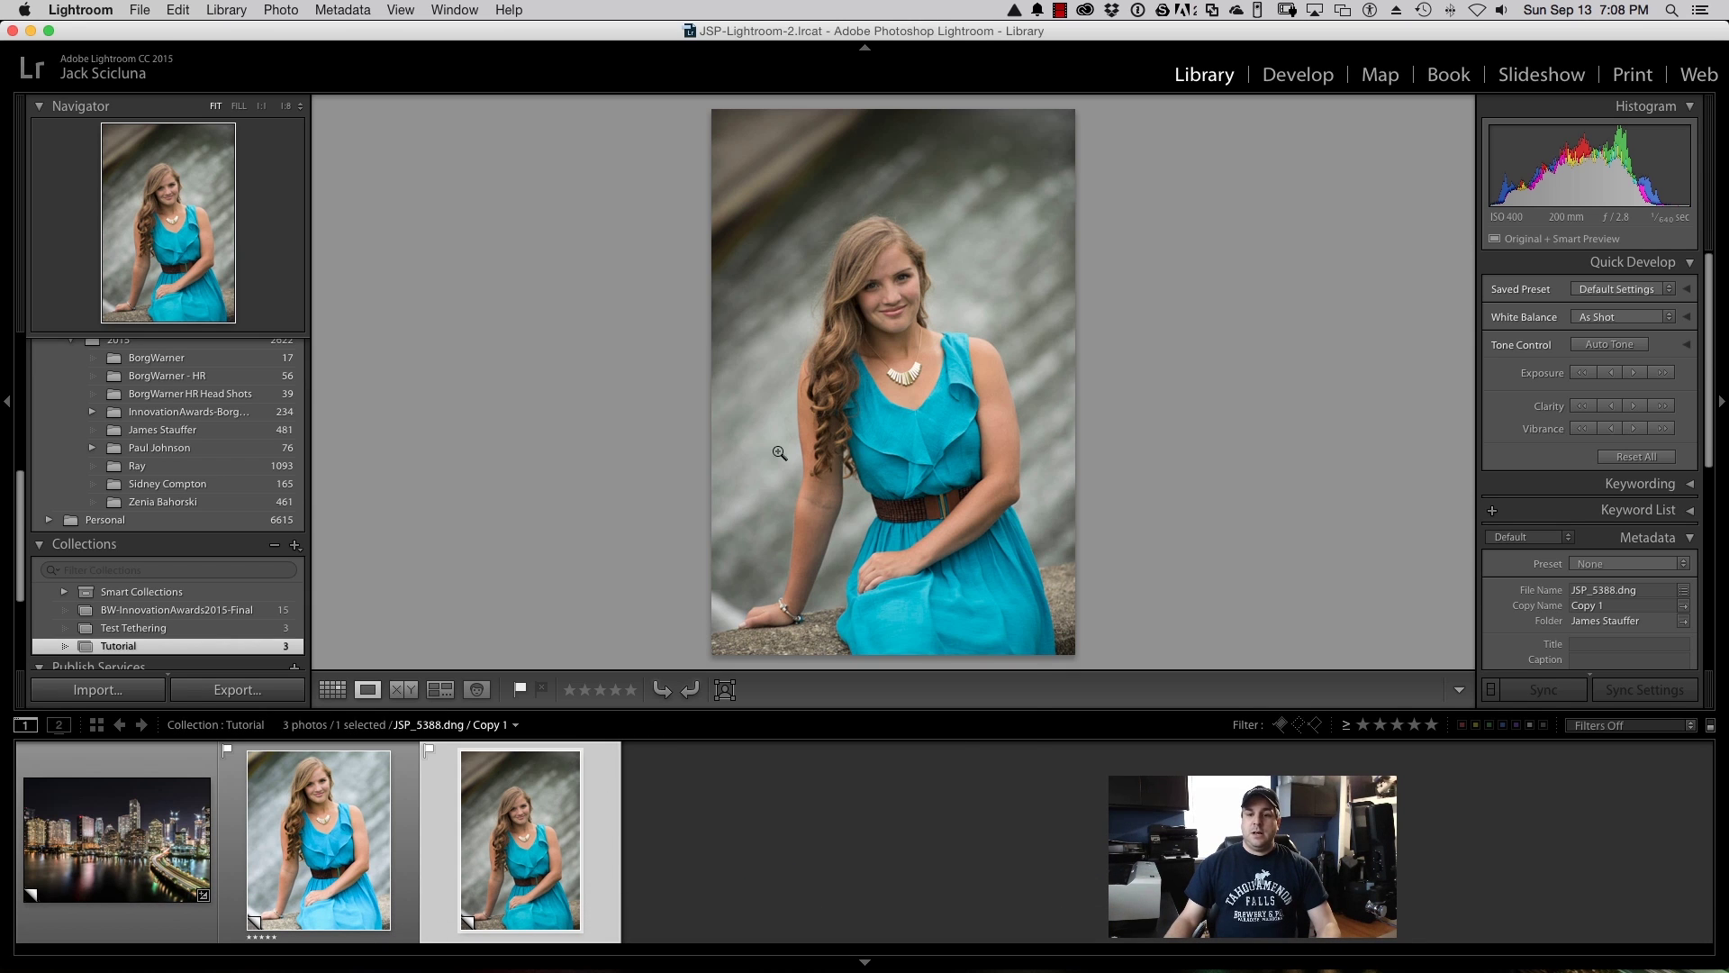
pyautogui.rightClick(814, 263)
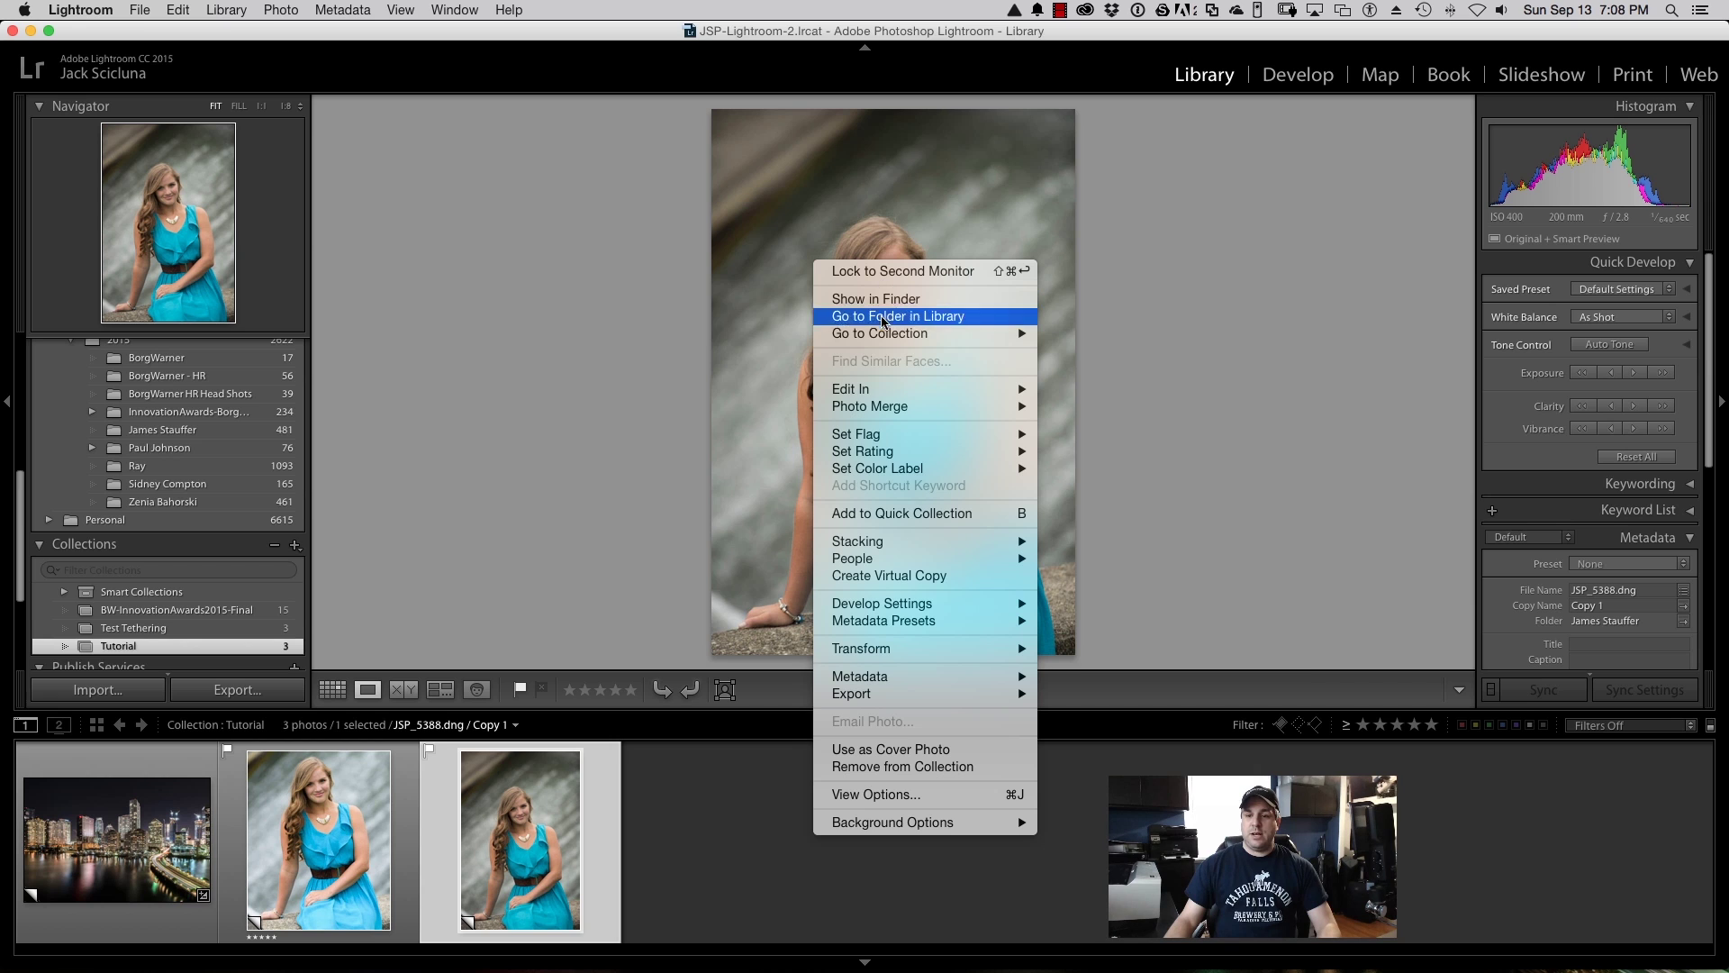
pyautogui.click(1291, 79)
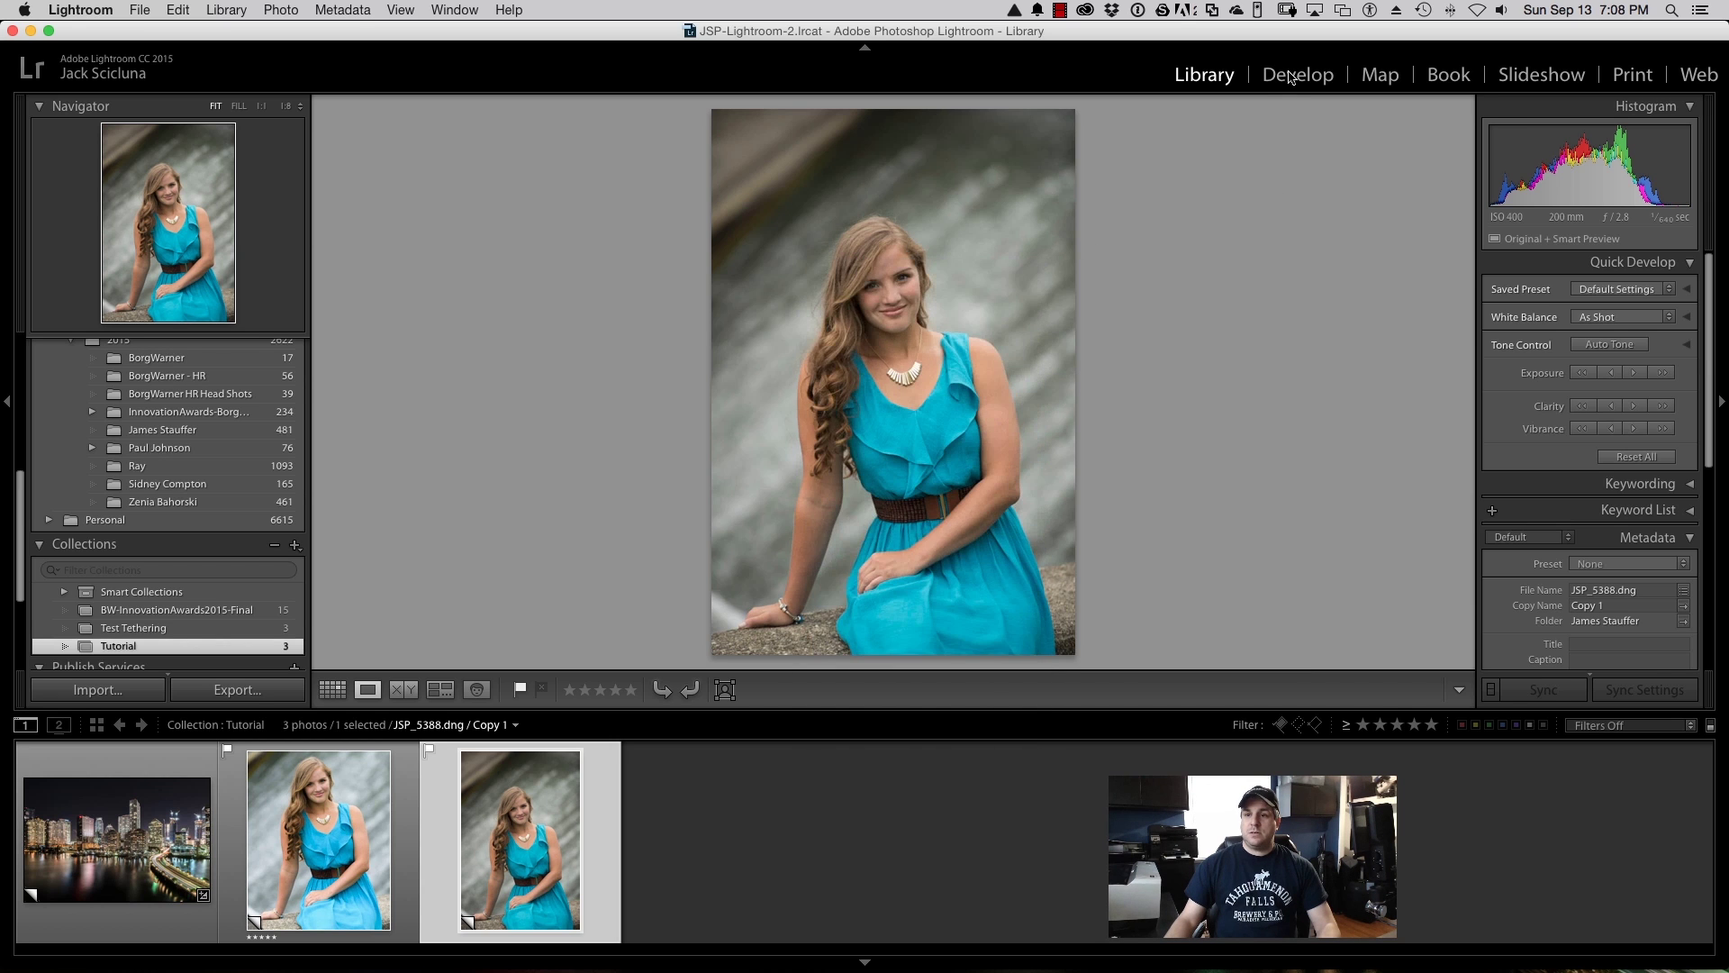
pyautogui.click(1291, 79)
pyautogui.rightClick(868, 245)
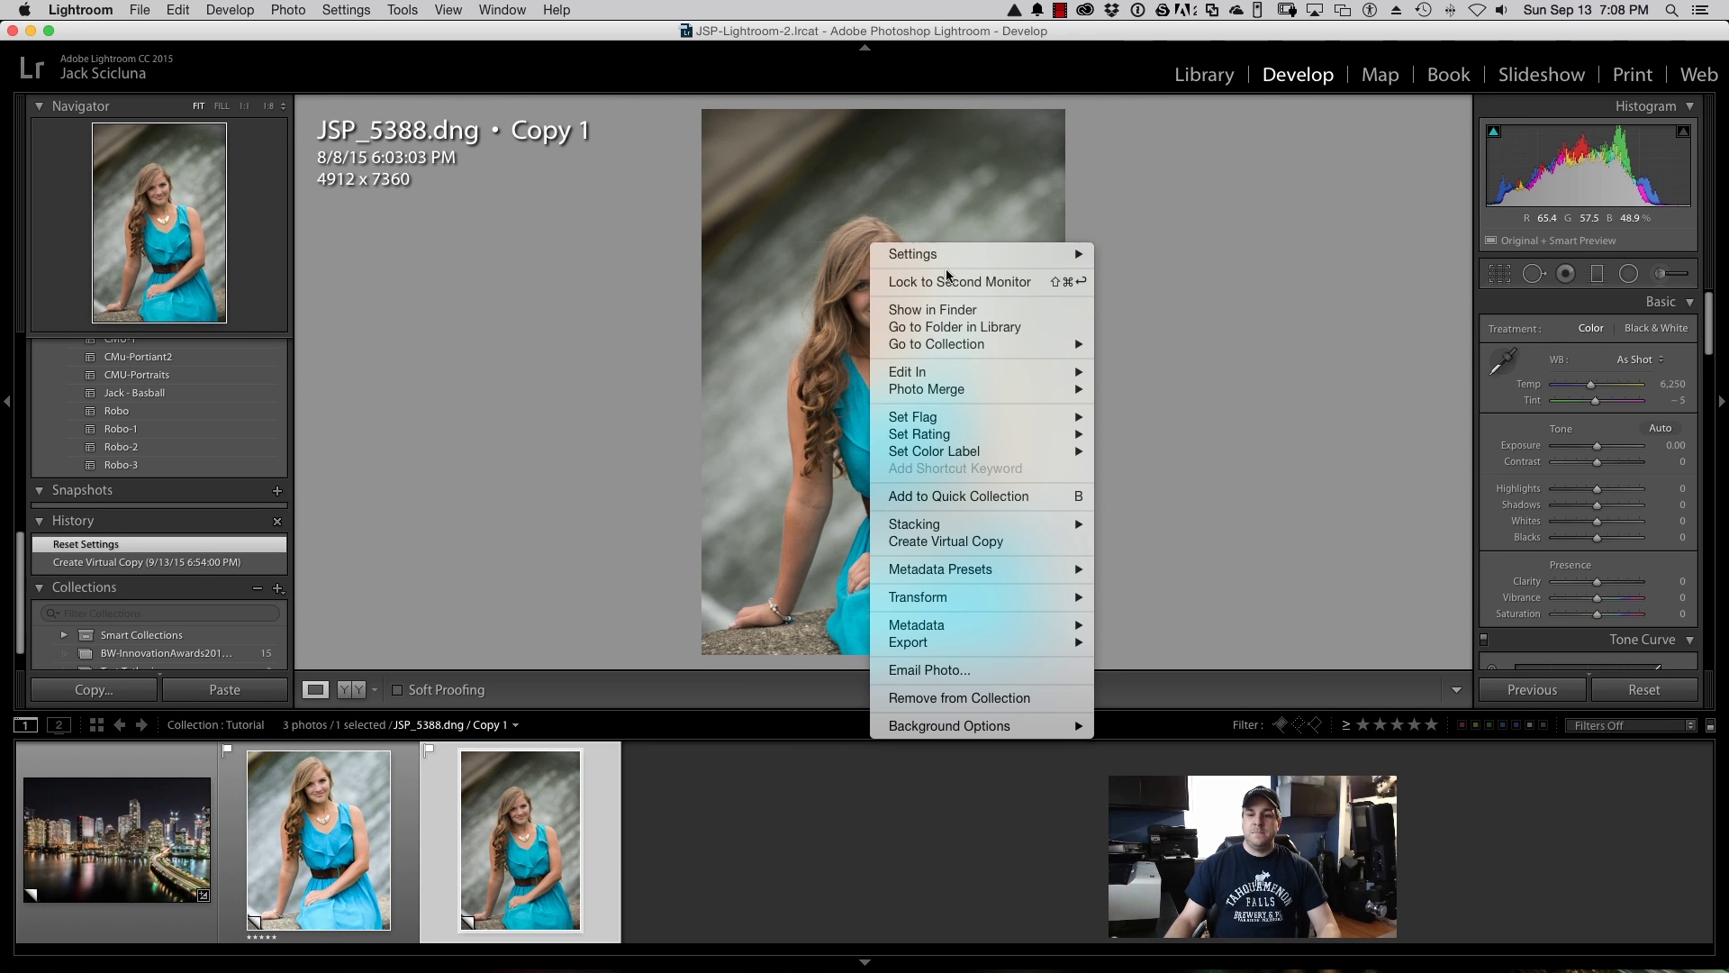
pyautogui.moveTo(1036, 254)
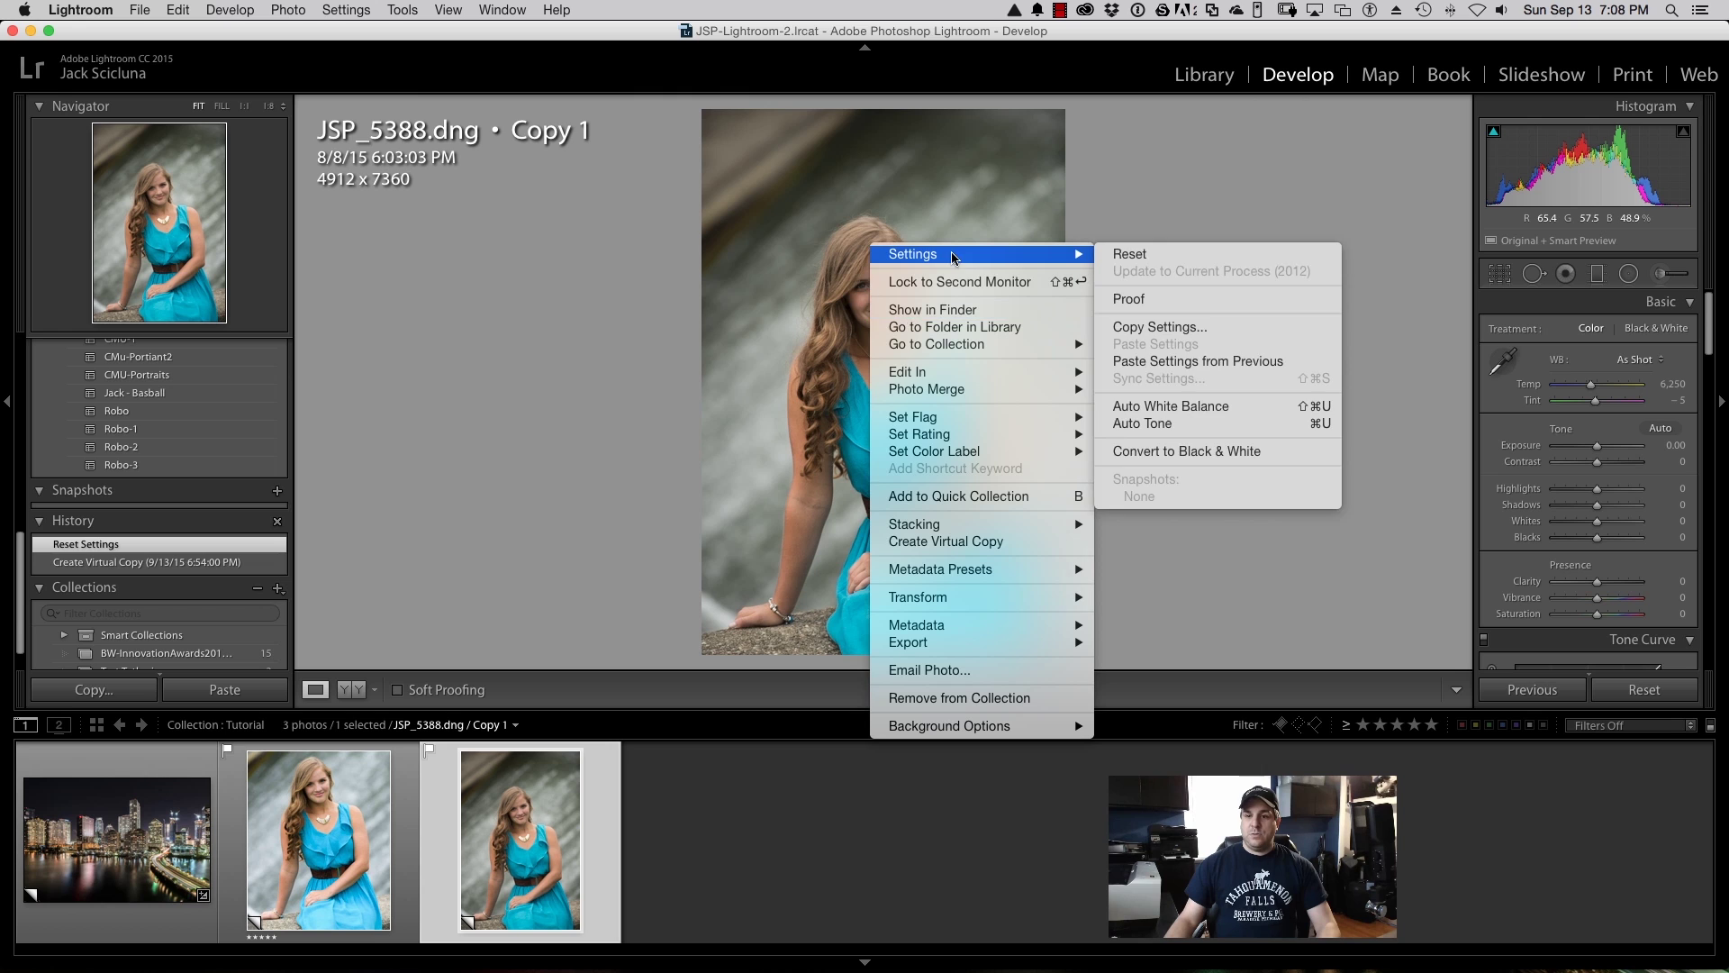
pyautogui.click(1122, 250)
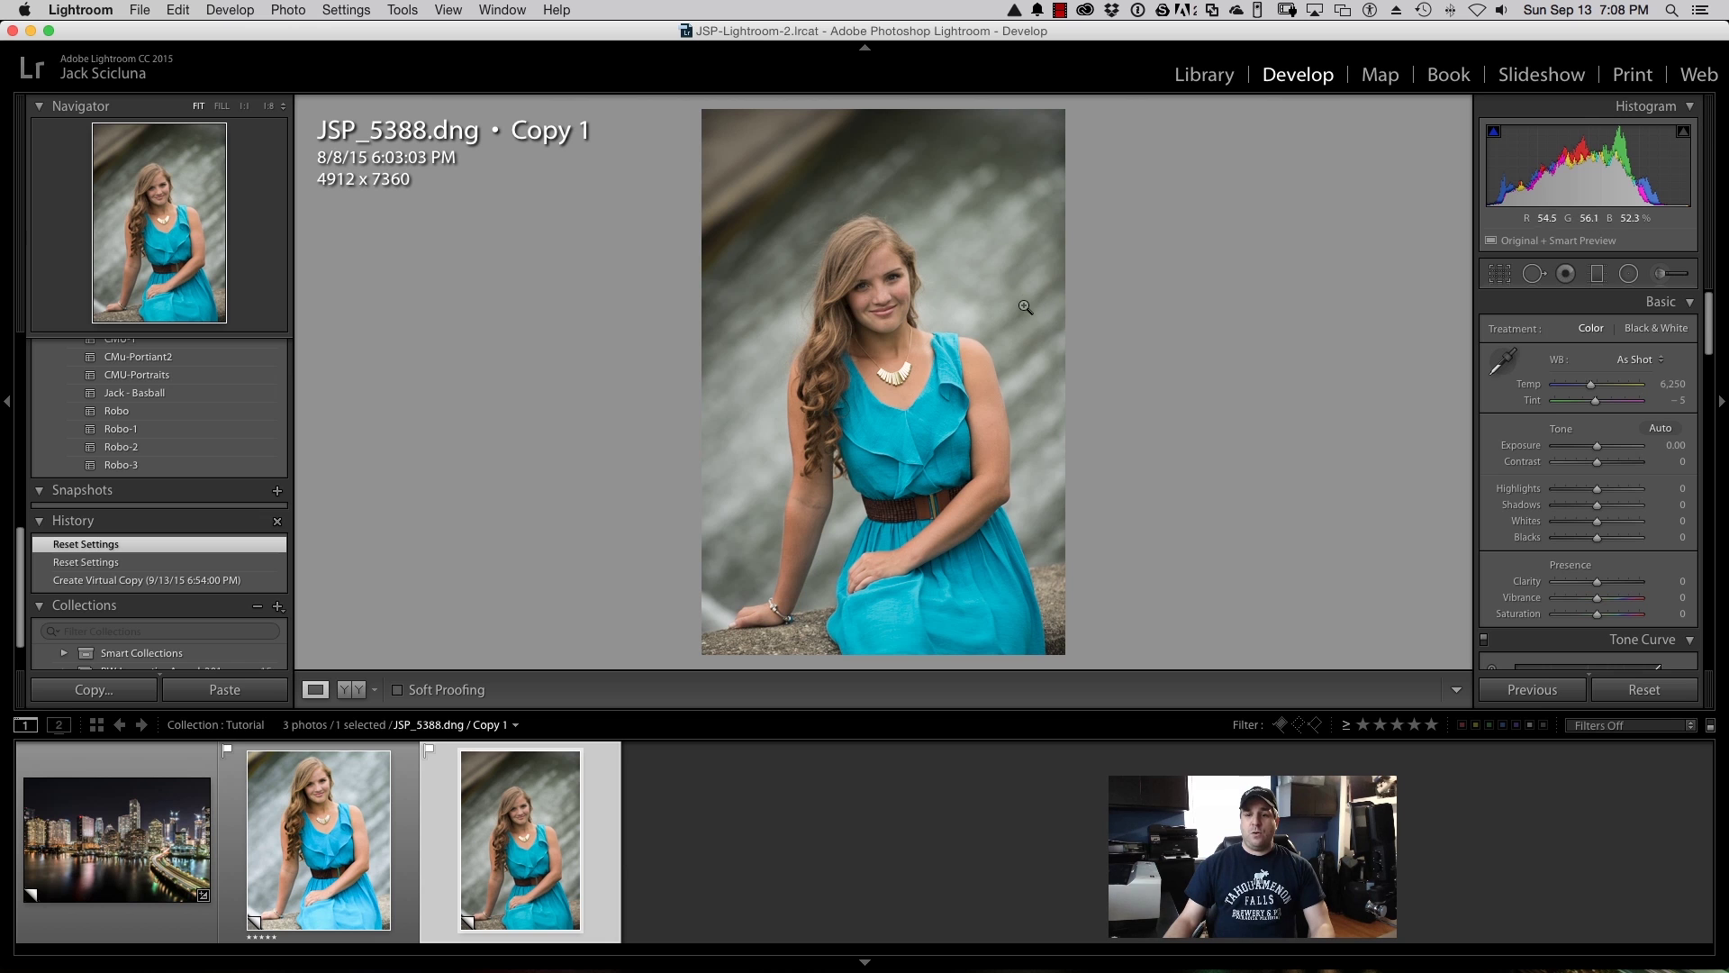
# Step: Examine the portrait's face and necklace at full magnification, returning to the whole photo
pyautogui.click(897, 285)
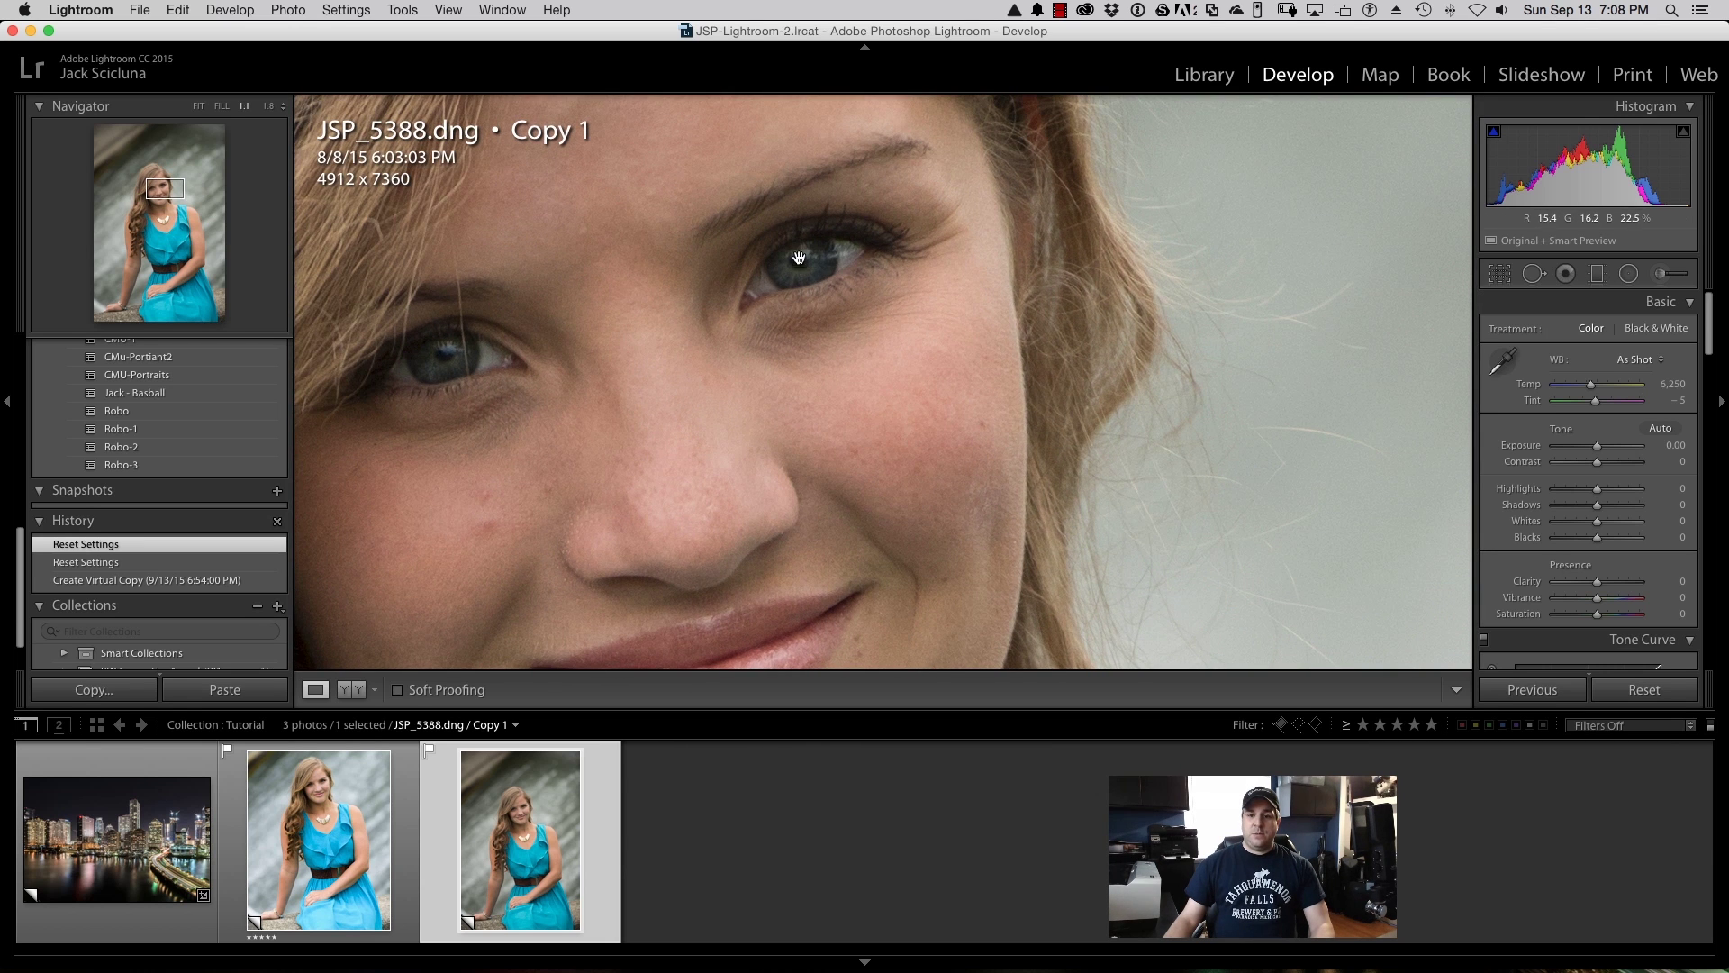
pyautogui.click(844, 350)
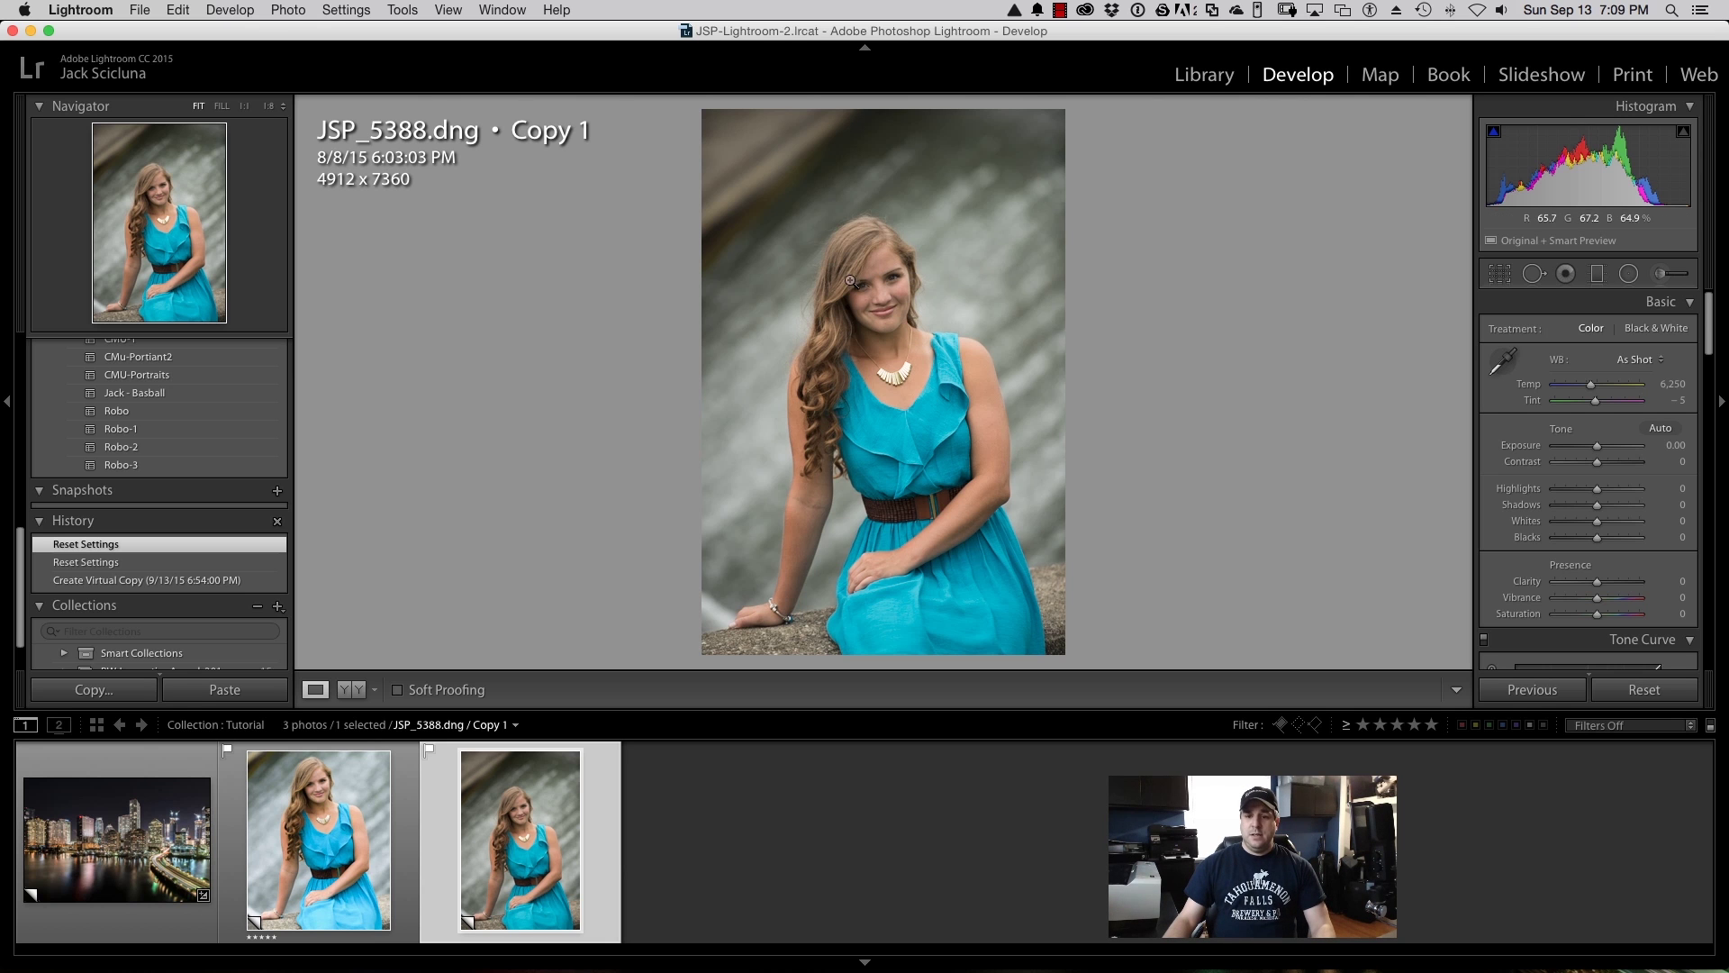
pyautogui.moveTo(889, 308); pyautogui.dragTo(909, 259)
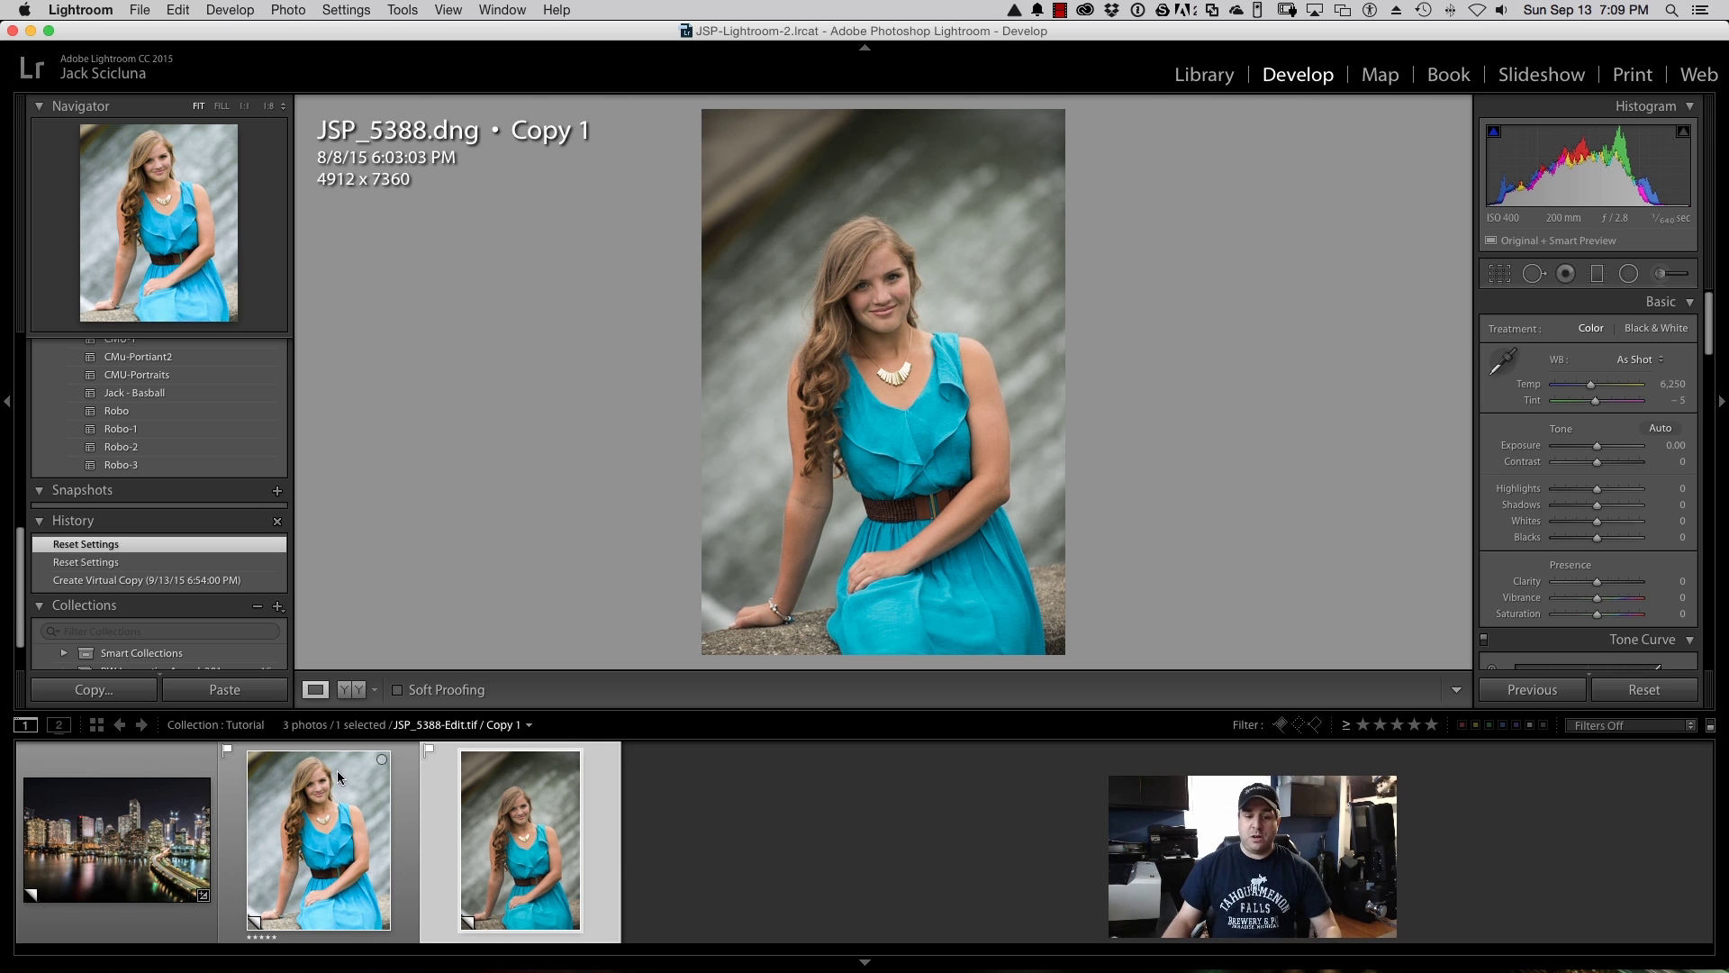
pyautogui.click(892, 394)
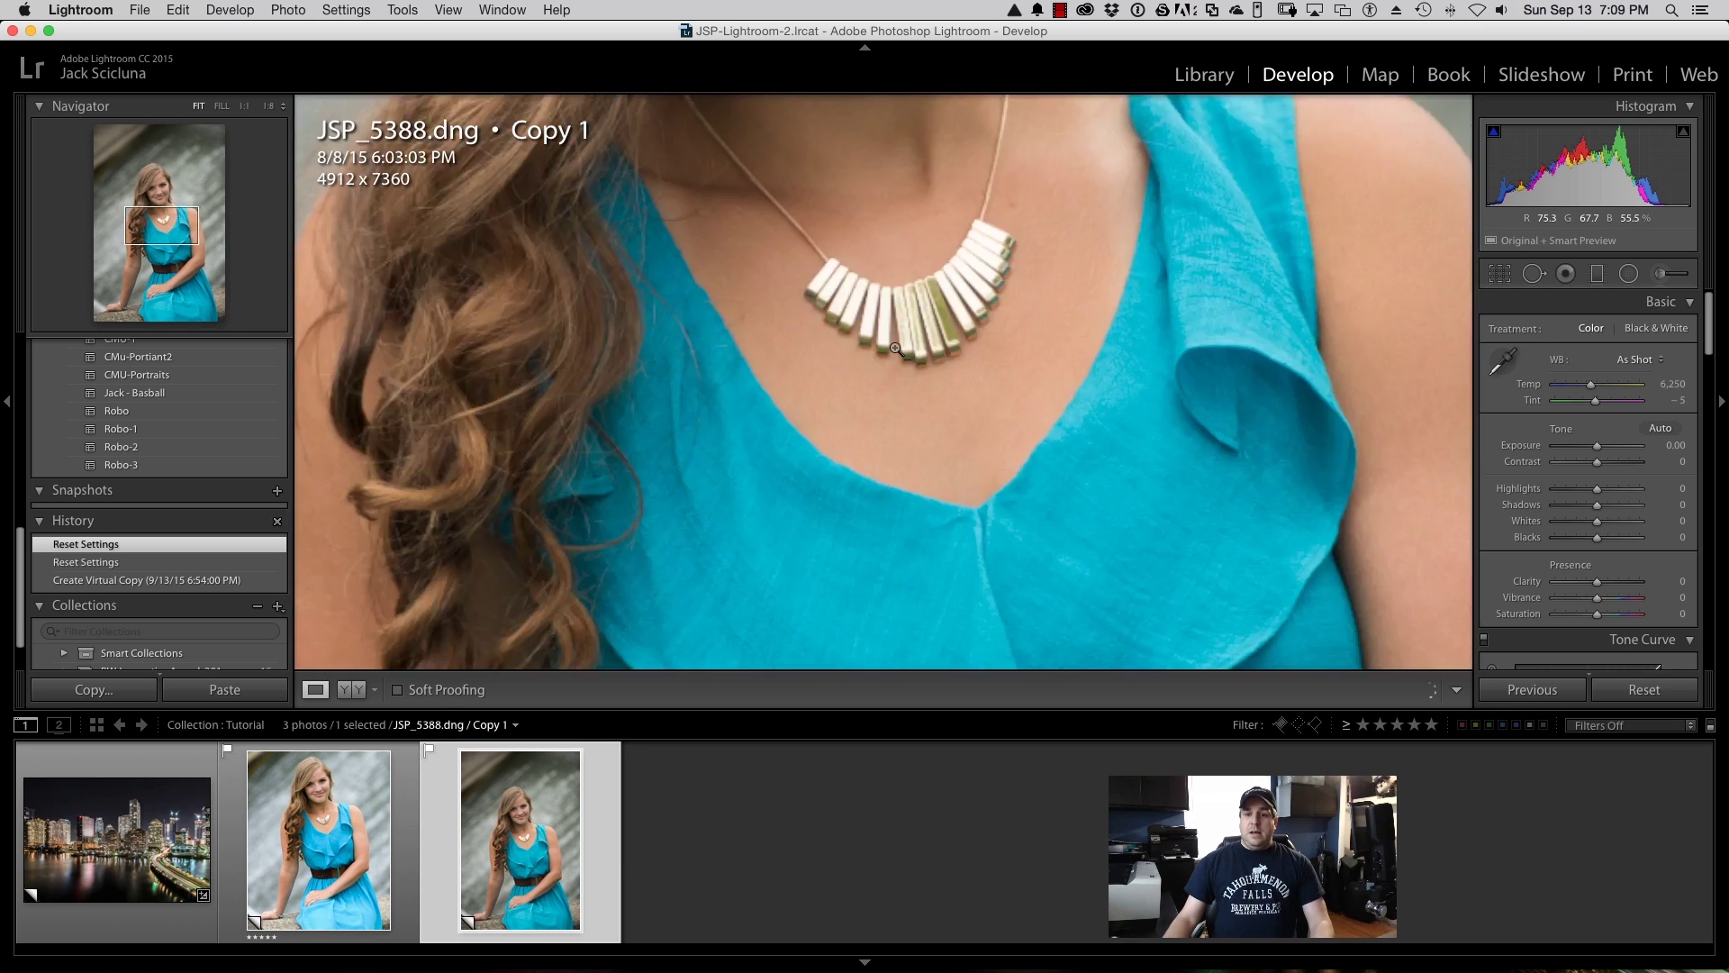
pyautogui.click(896, 349)
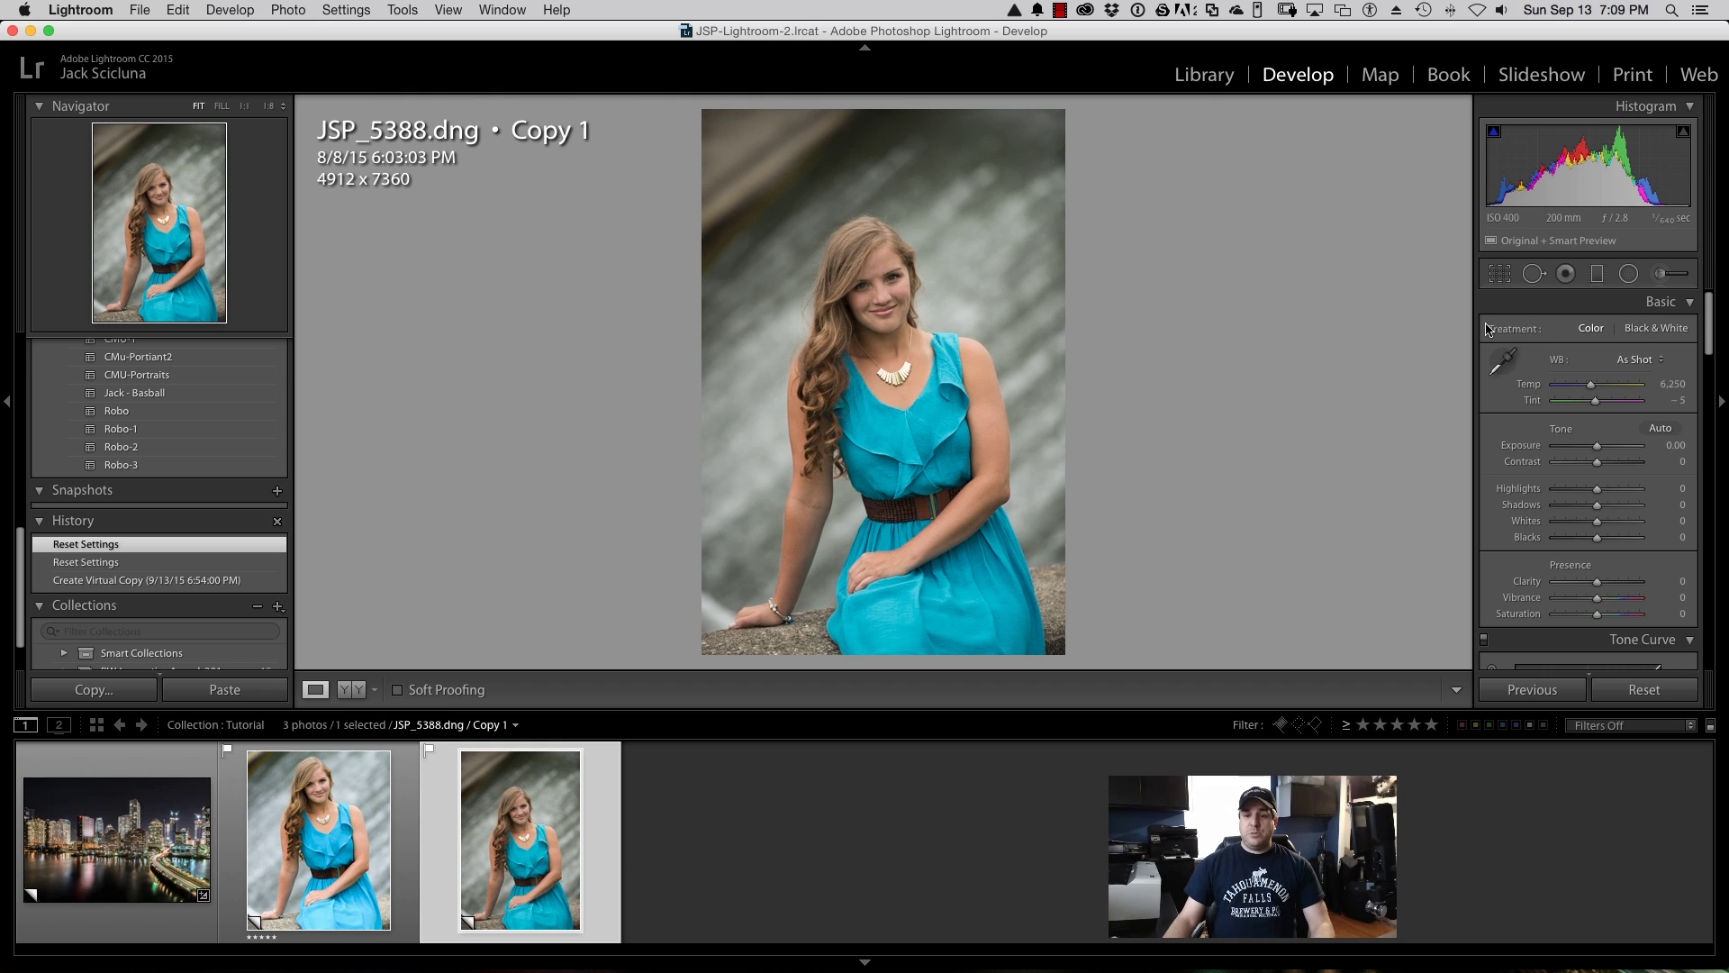
# Step: Crop the portrait to the 4 x 5 / 8 x 10 aspect ratio, trimming only the empty area above the woman's head
pyautogui.click(1499, 273)
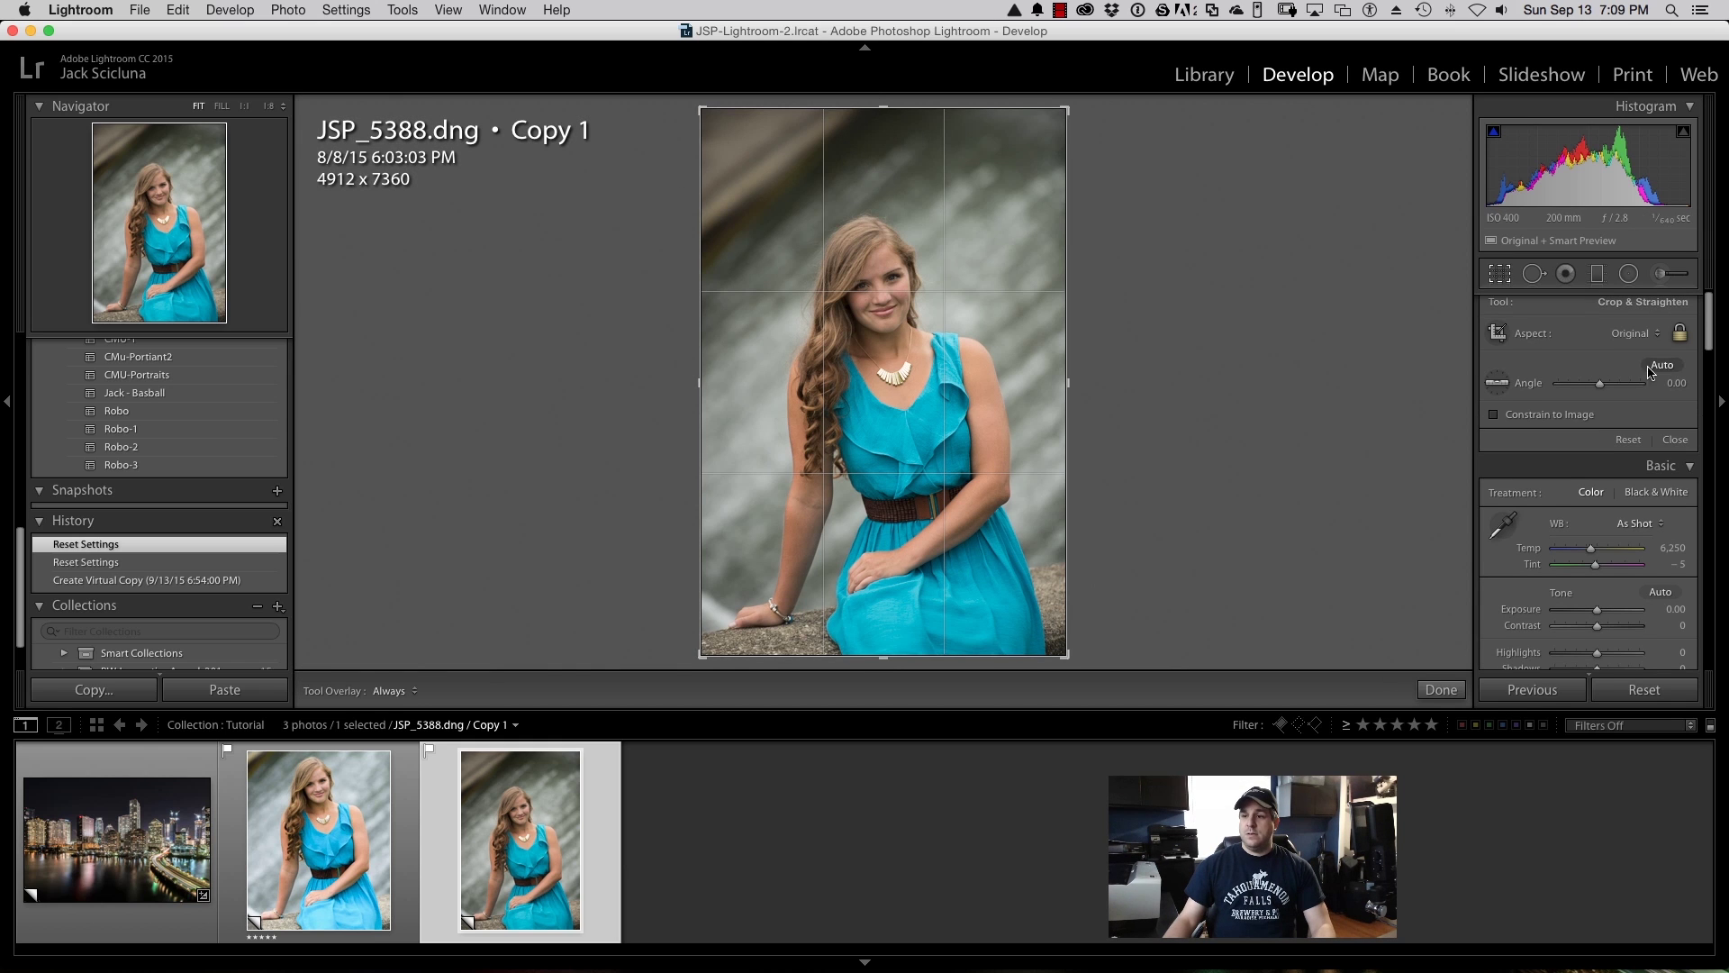
pyautogui.click(1501, 275)
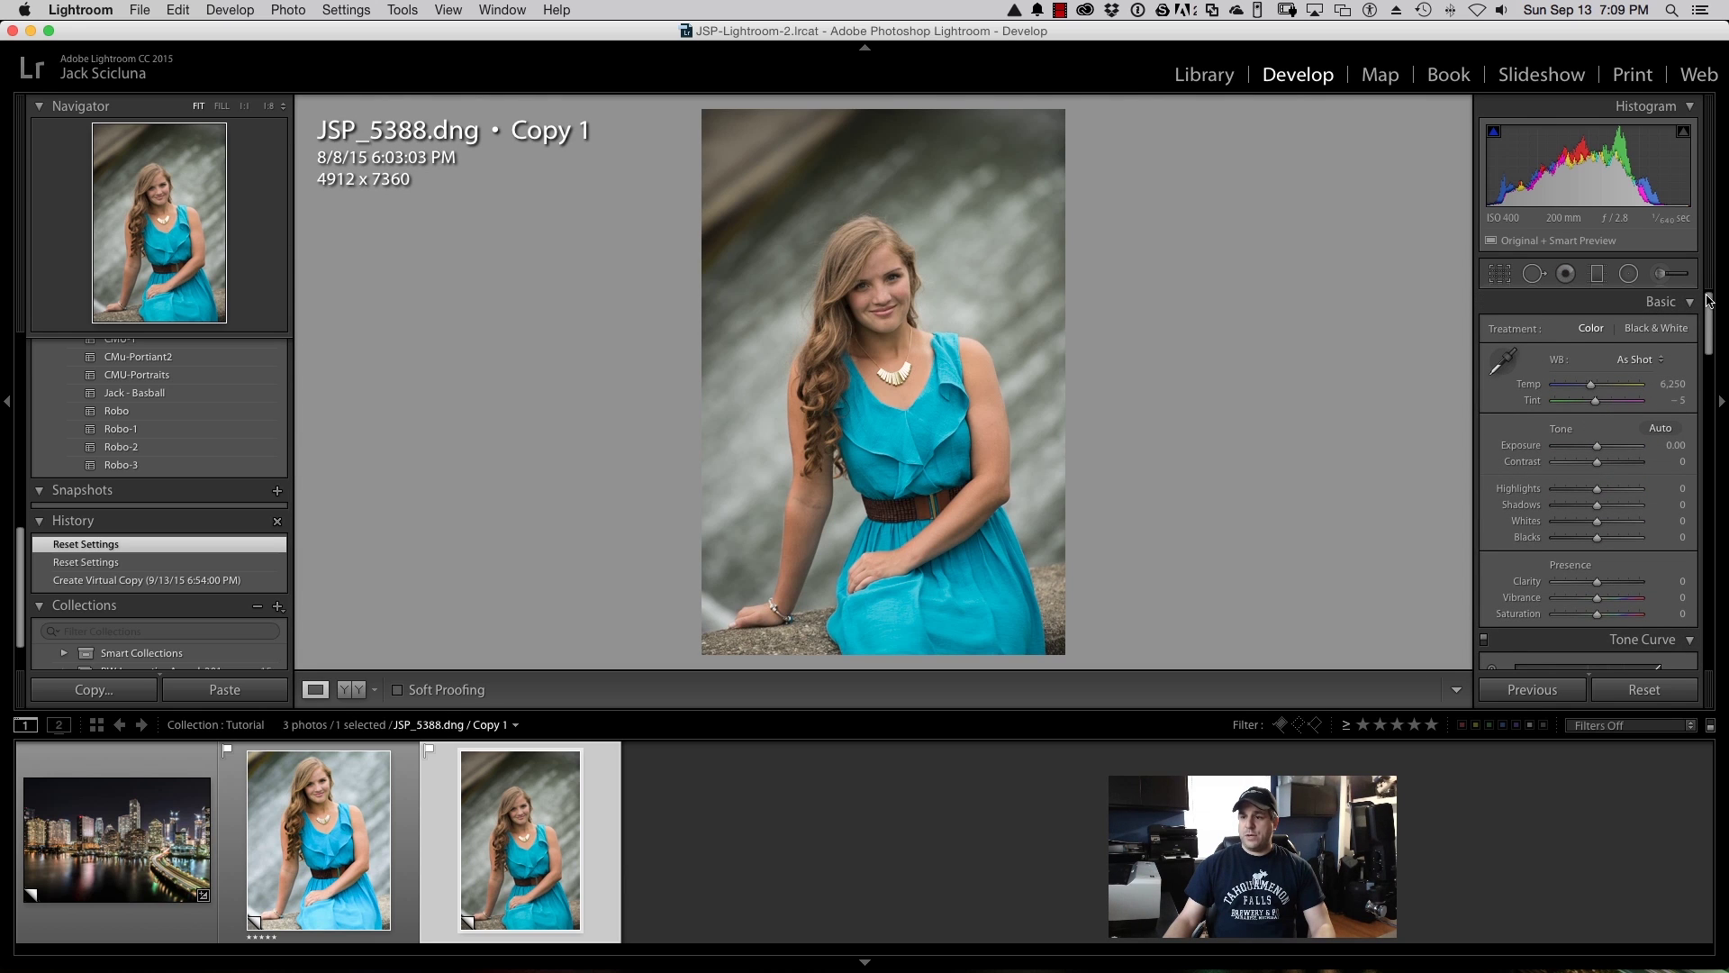
pyautogui.click(1501, 274)
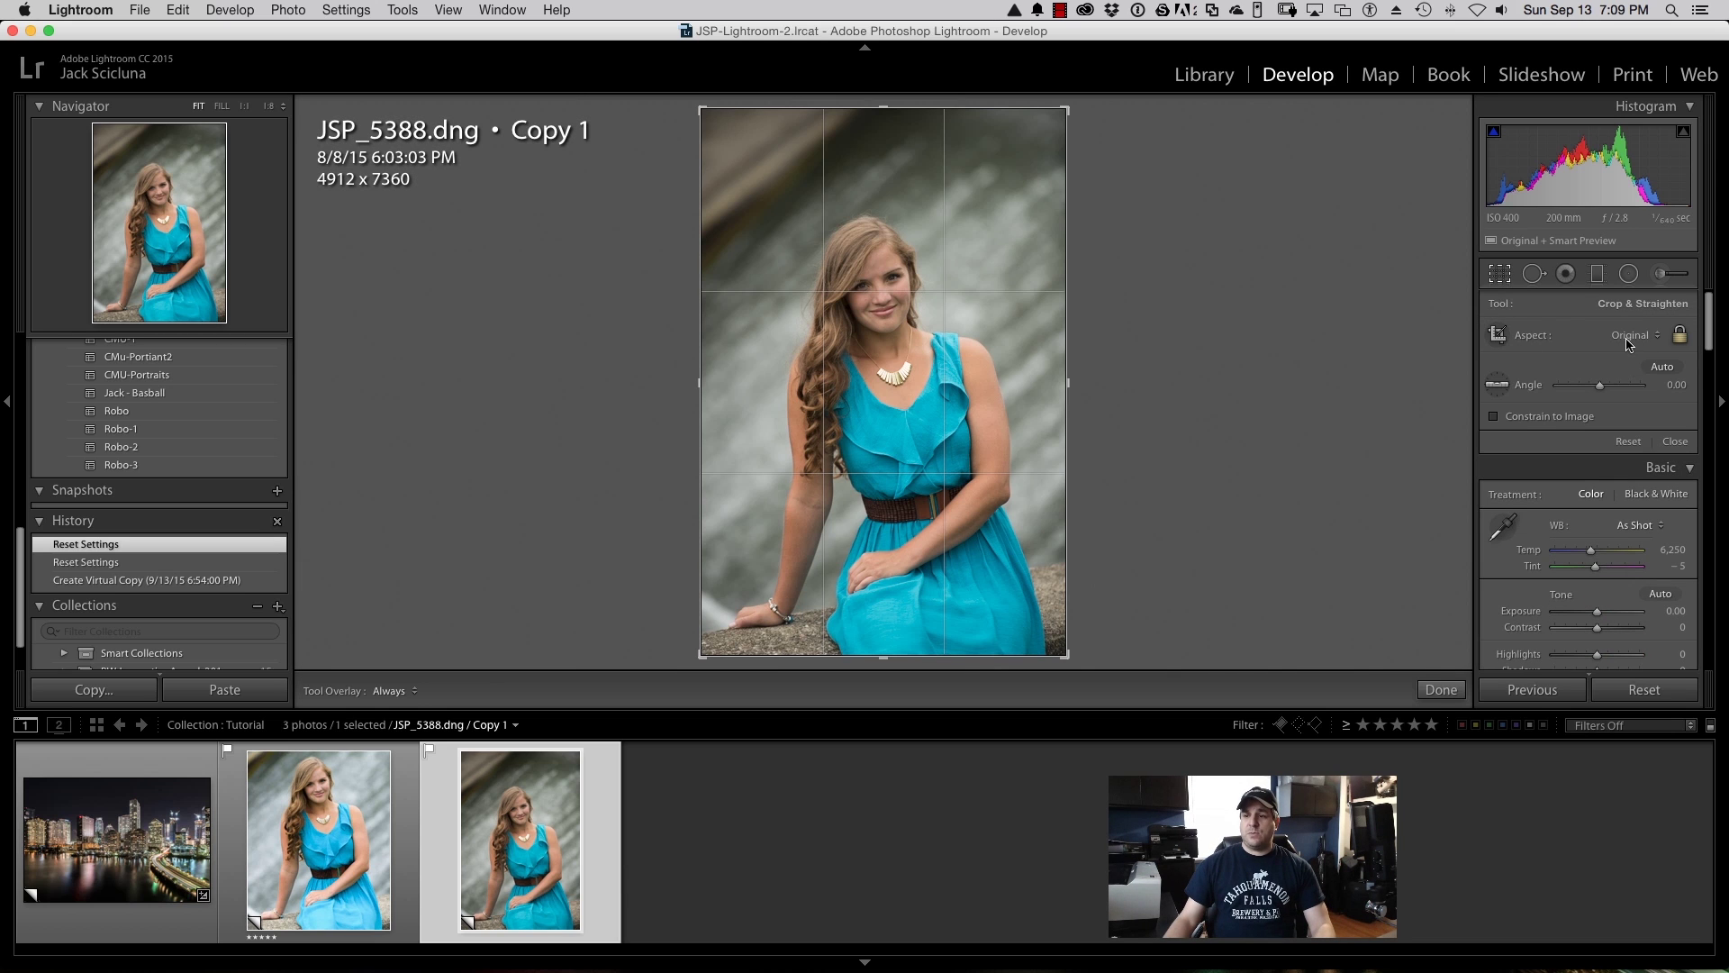
pyautogui.click(1628, 340)
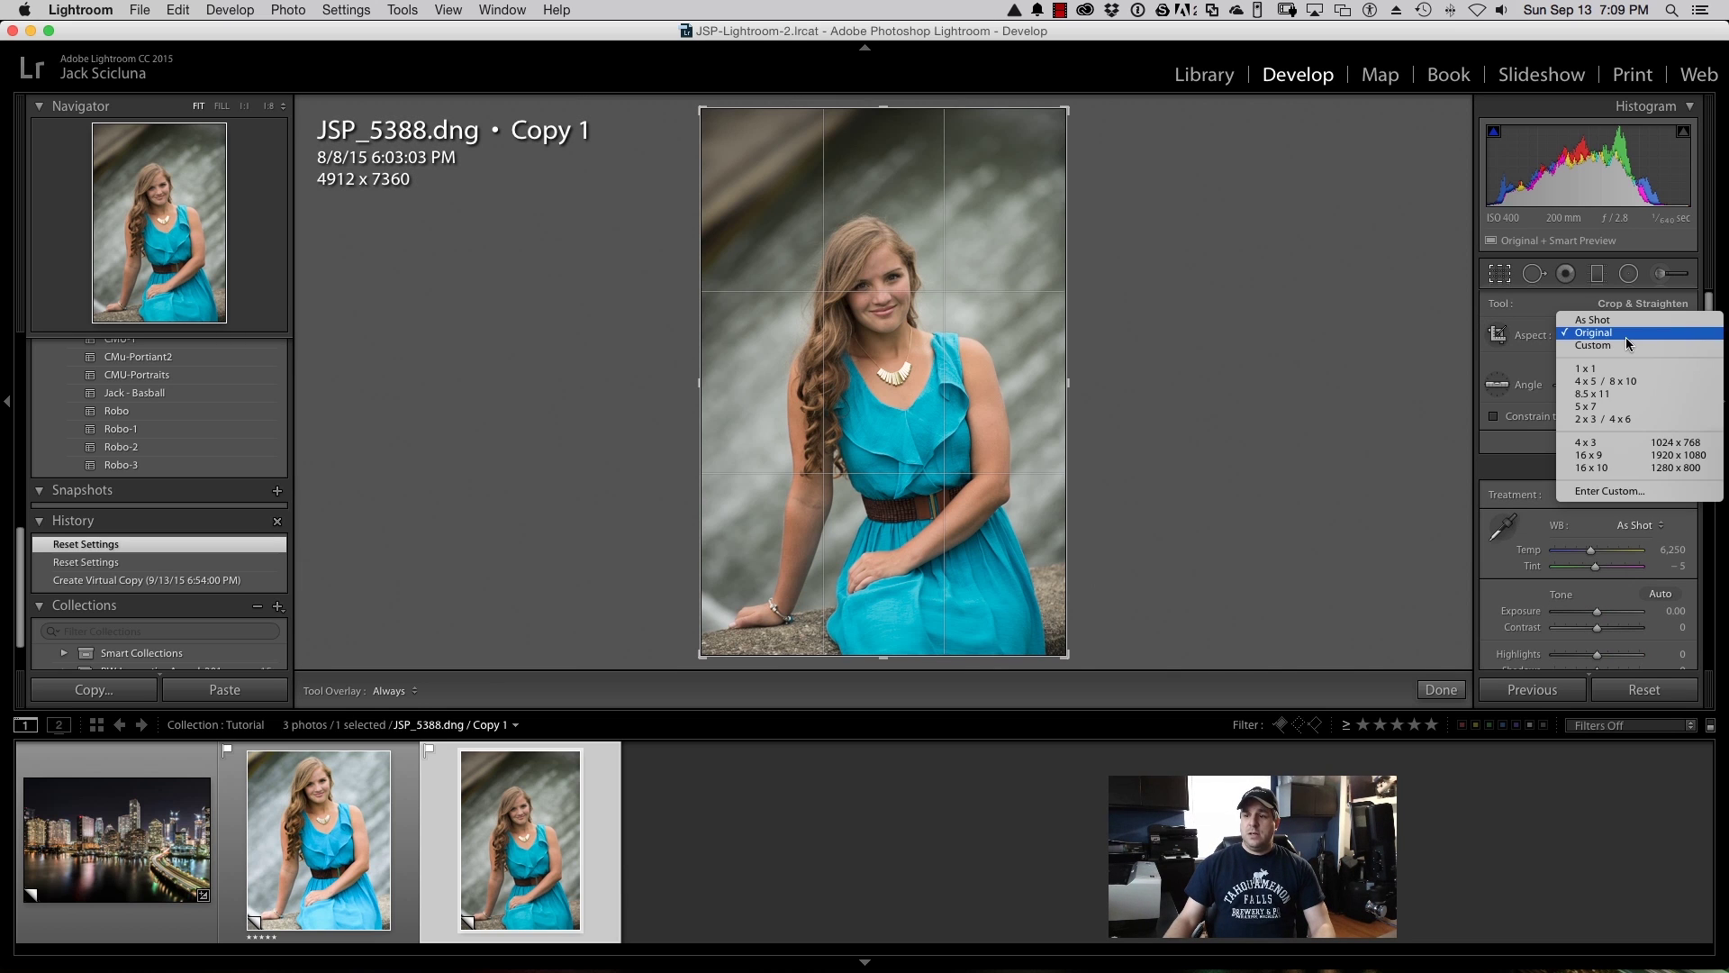
pyautogui.click(1633, 382)
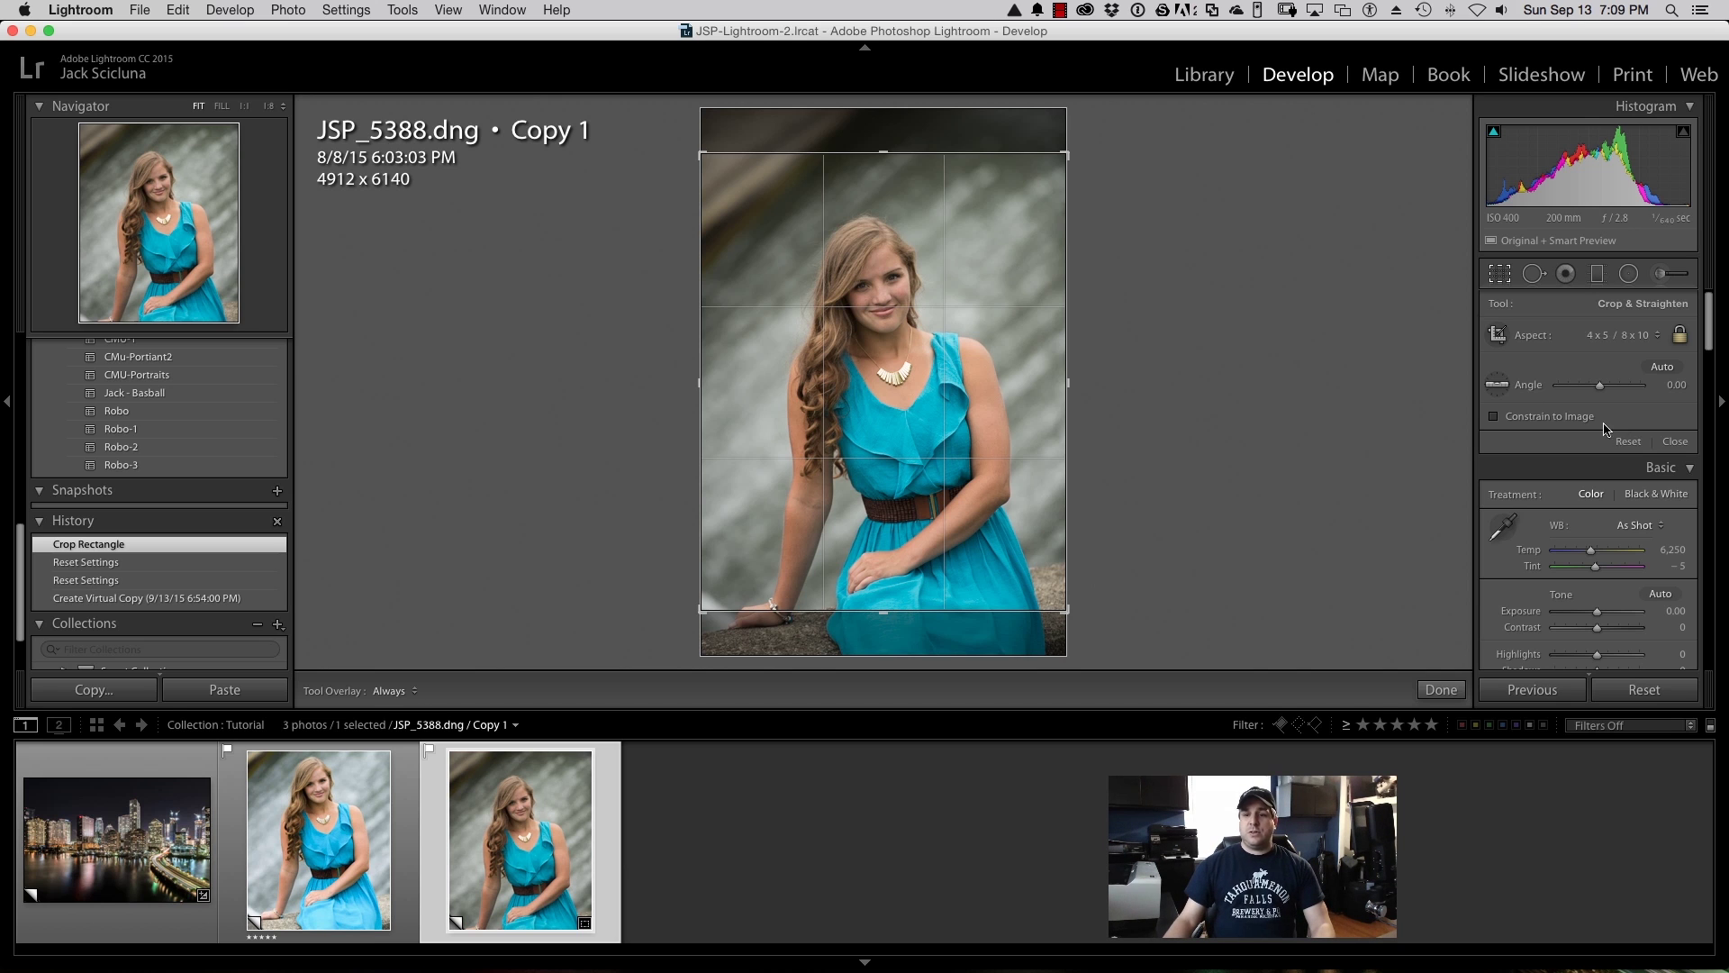
pyautogui.moveTo(954, 352); pyautogui.dragTo(953, 307)
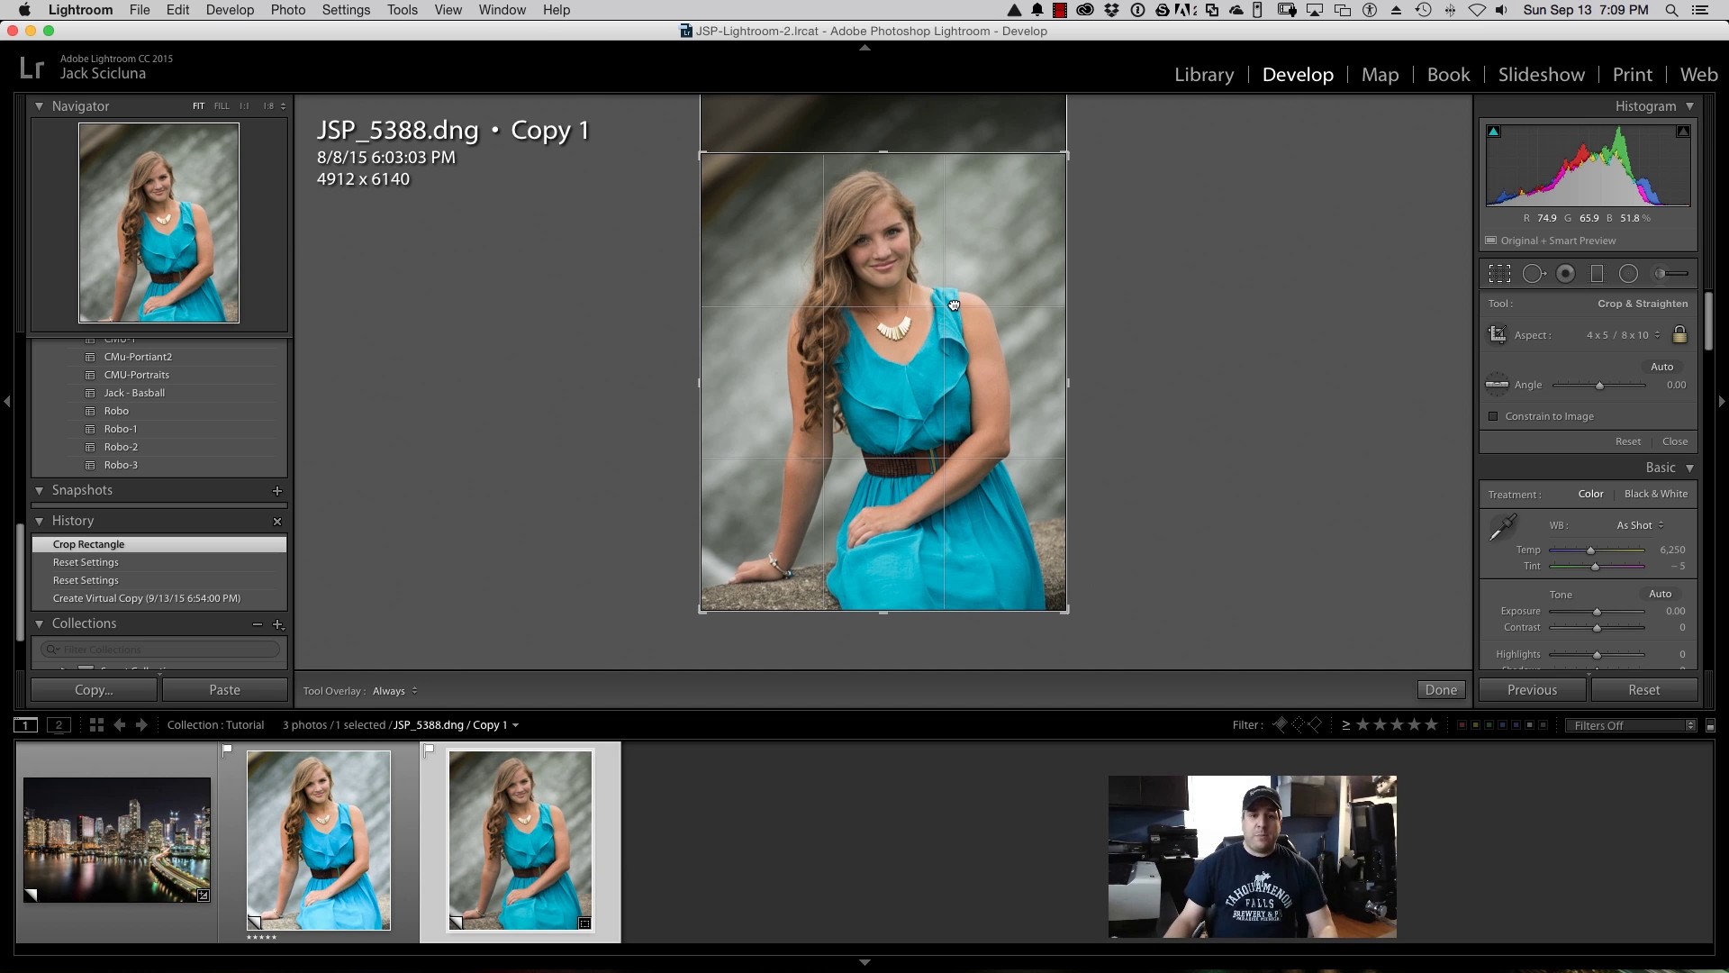
pyautogui.moveTo(948, 245); pyautogui.dragTo(941, 364)
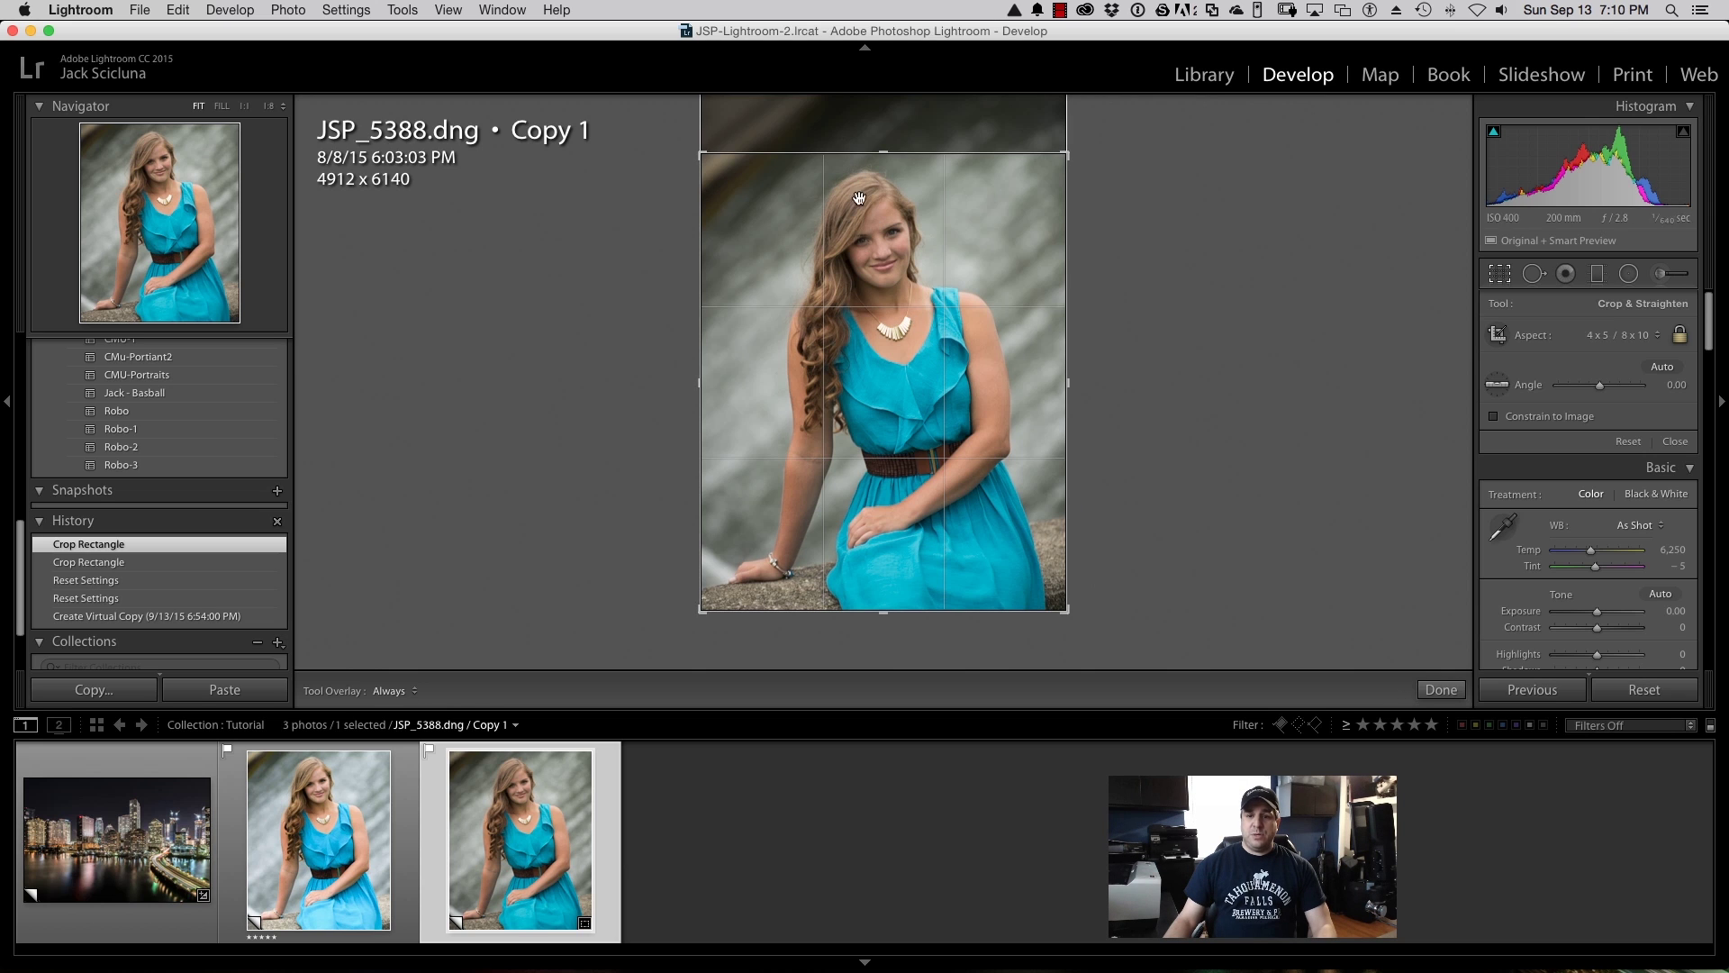
pyautogui.click(1501, 273)
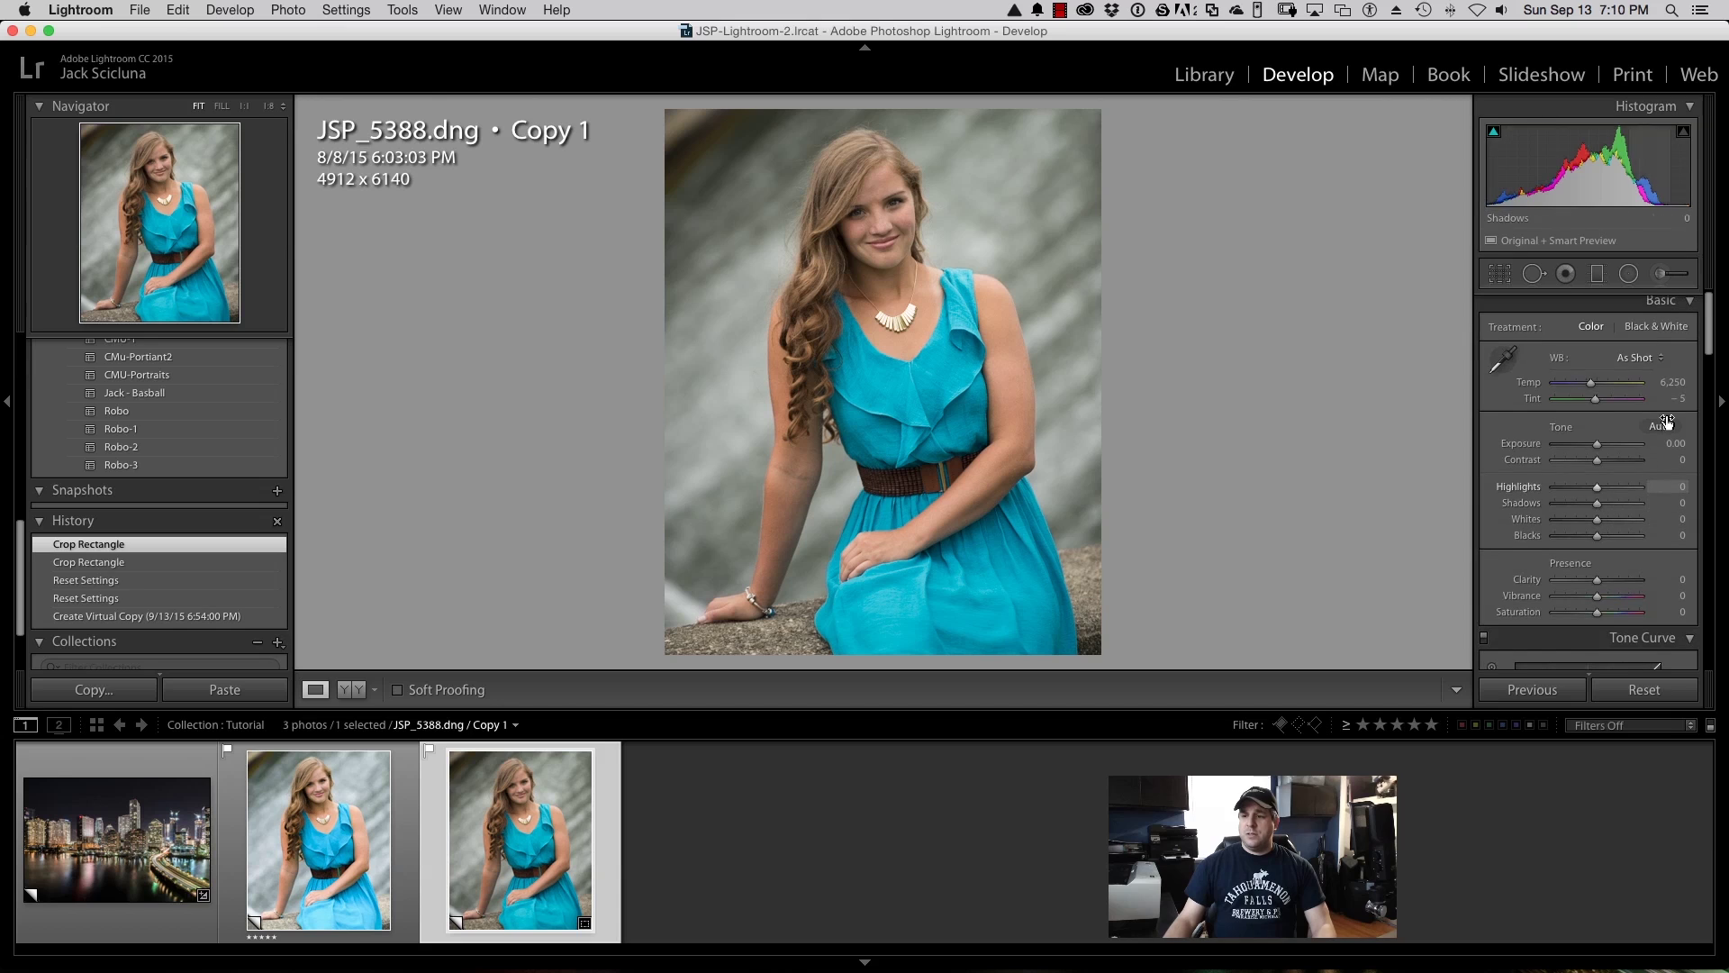
# Step: Set the portrait's white balance to the Flash preset
pyautogui.click(1639, 360)
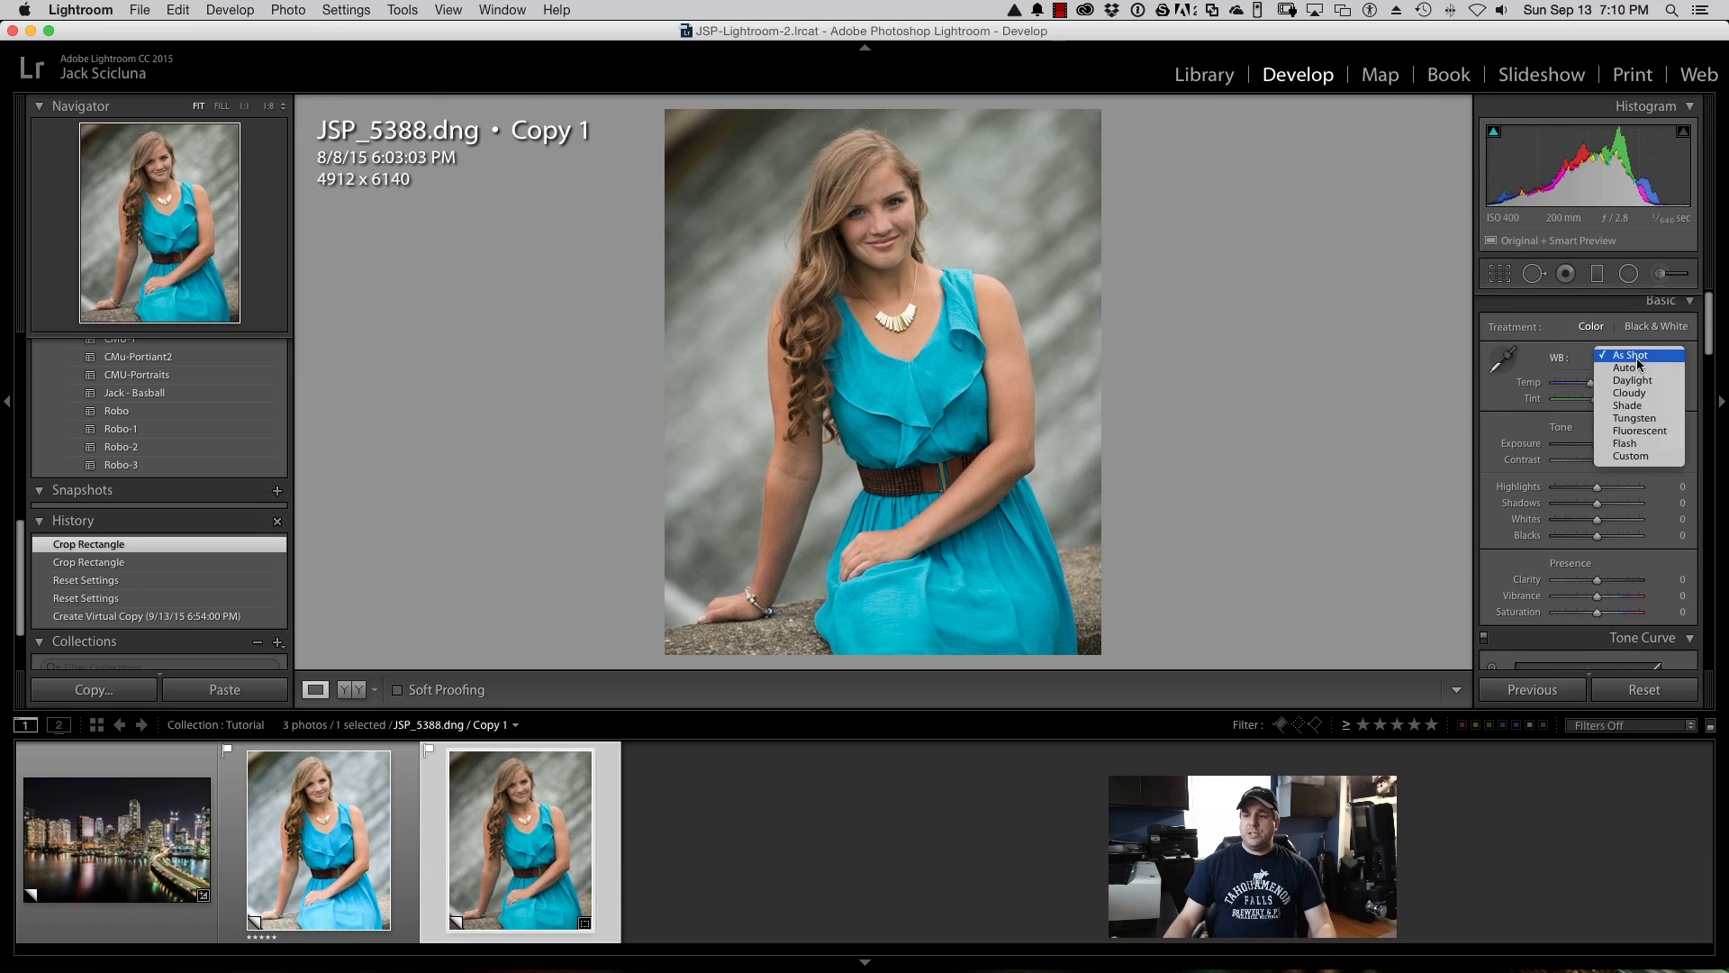
pyautogui.click(1628, 443)
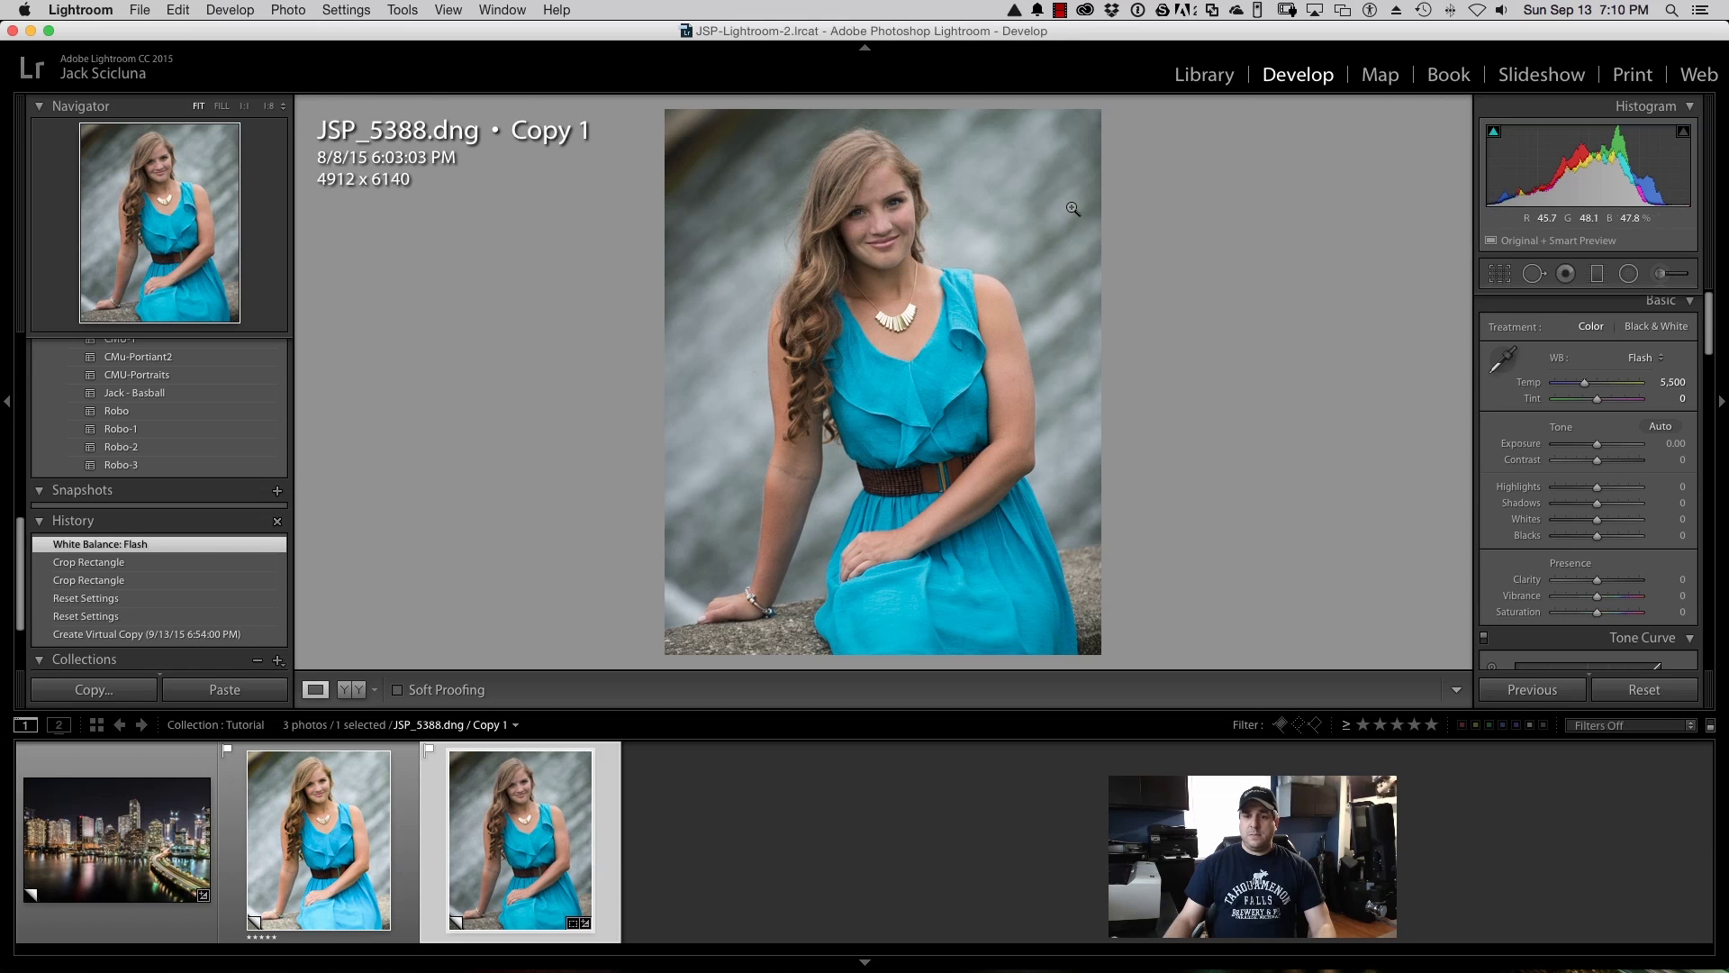
pyautogui.scroll(-2, 1621, 451)
pyautogui.scroll(2, 1628, 445)
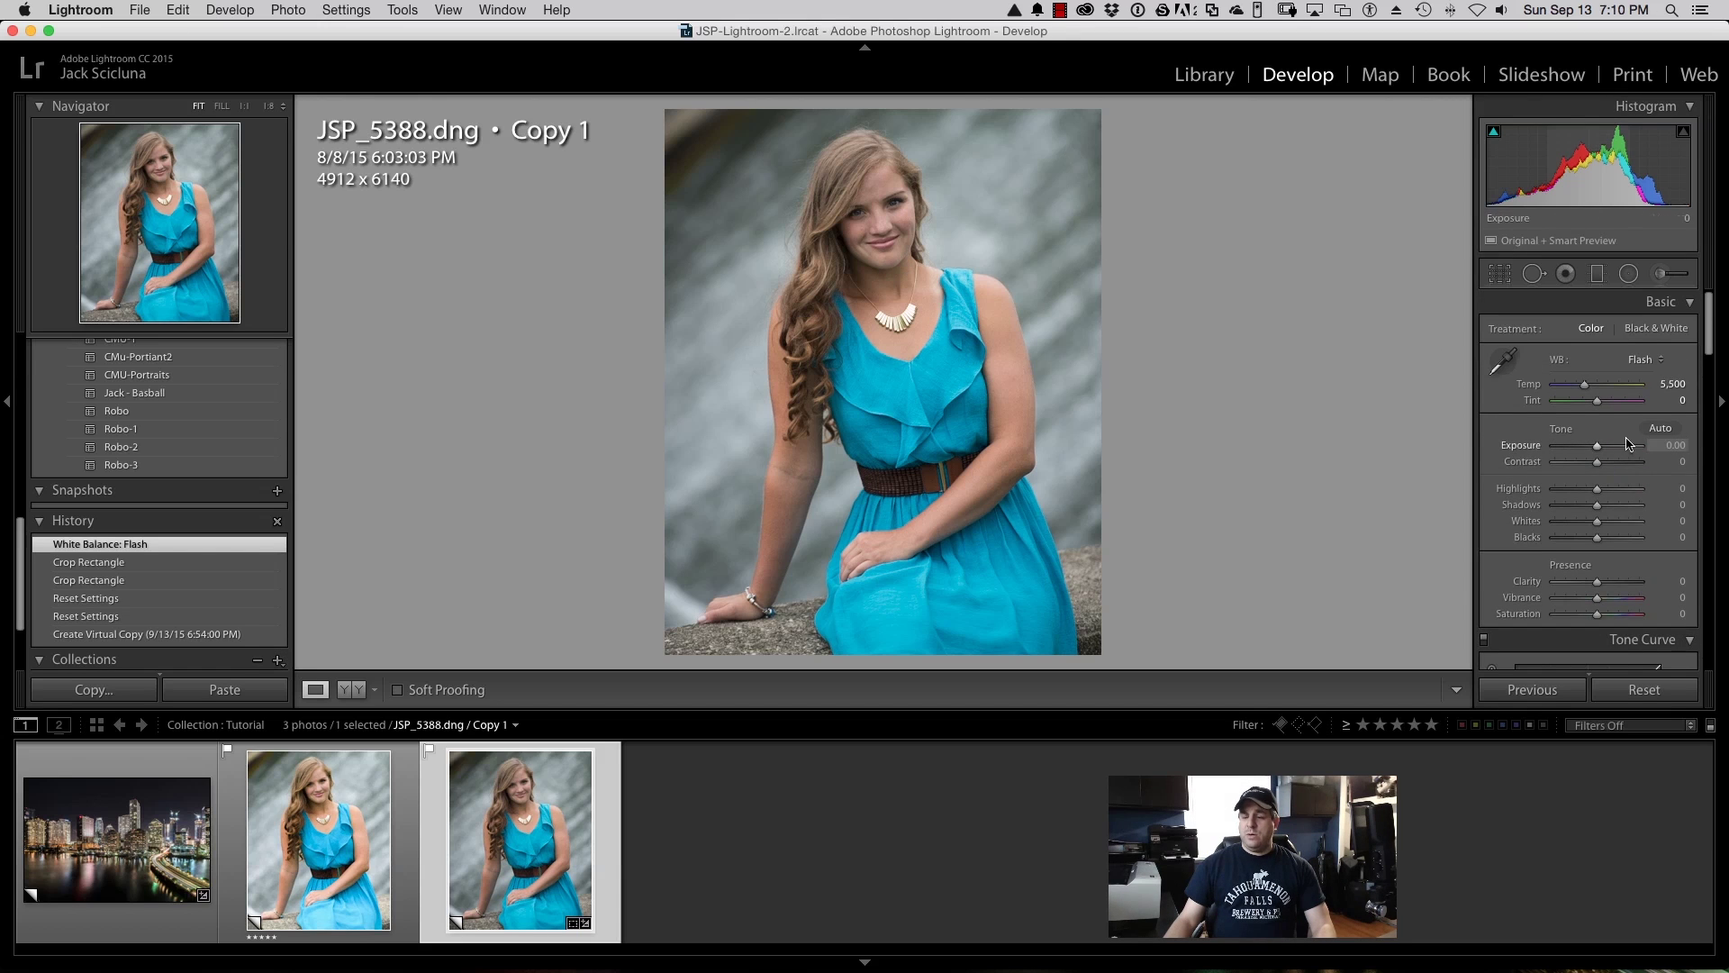
# Step: Enable profile corrections and chromatic aberration removal in the lens corrections, comparing the portrait with and without the lens profile
pyautogui.scroll(-10, 1675, 364)
pyautogui.scroll(-10, 1667, 370)
pyautogui.scroll(5, 1666, 373)
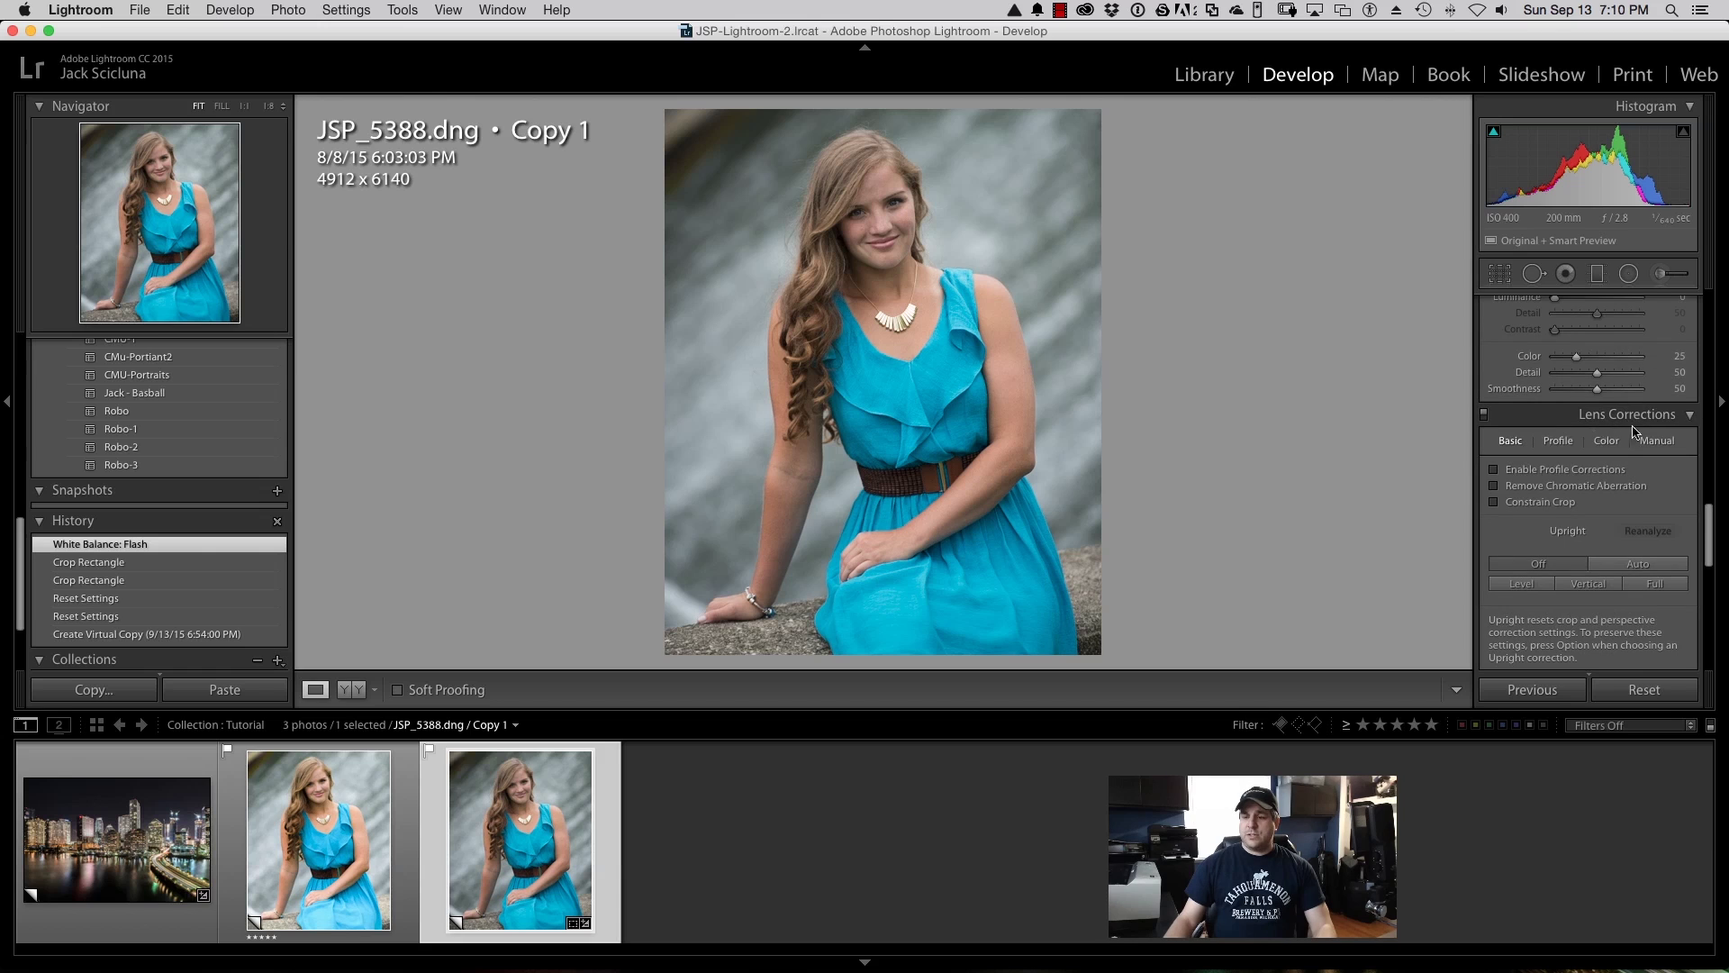
pyautogui.click(1564, 469)
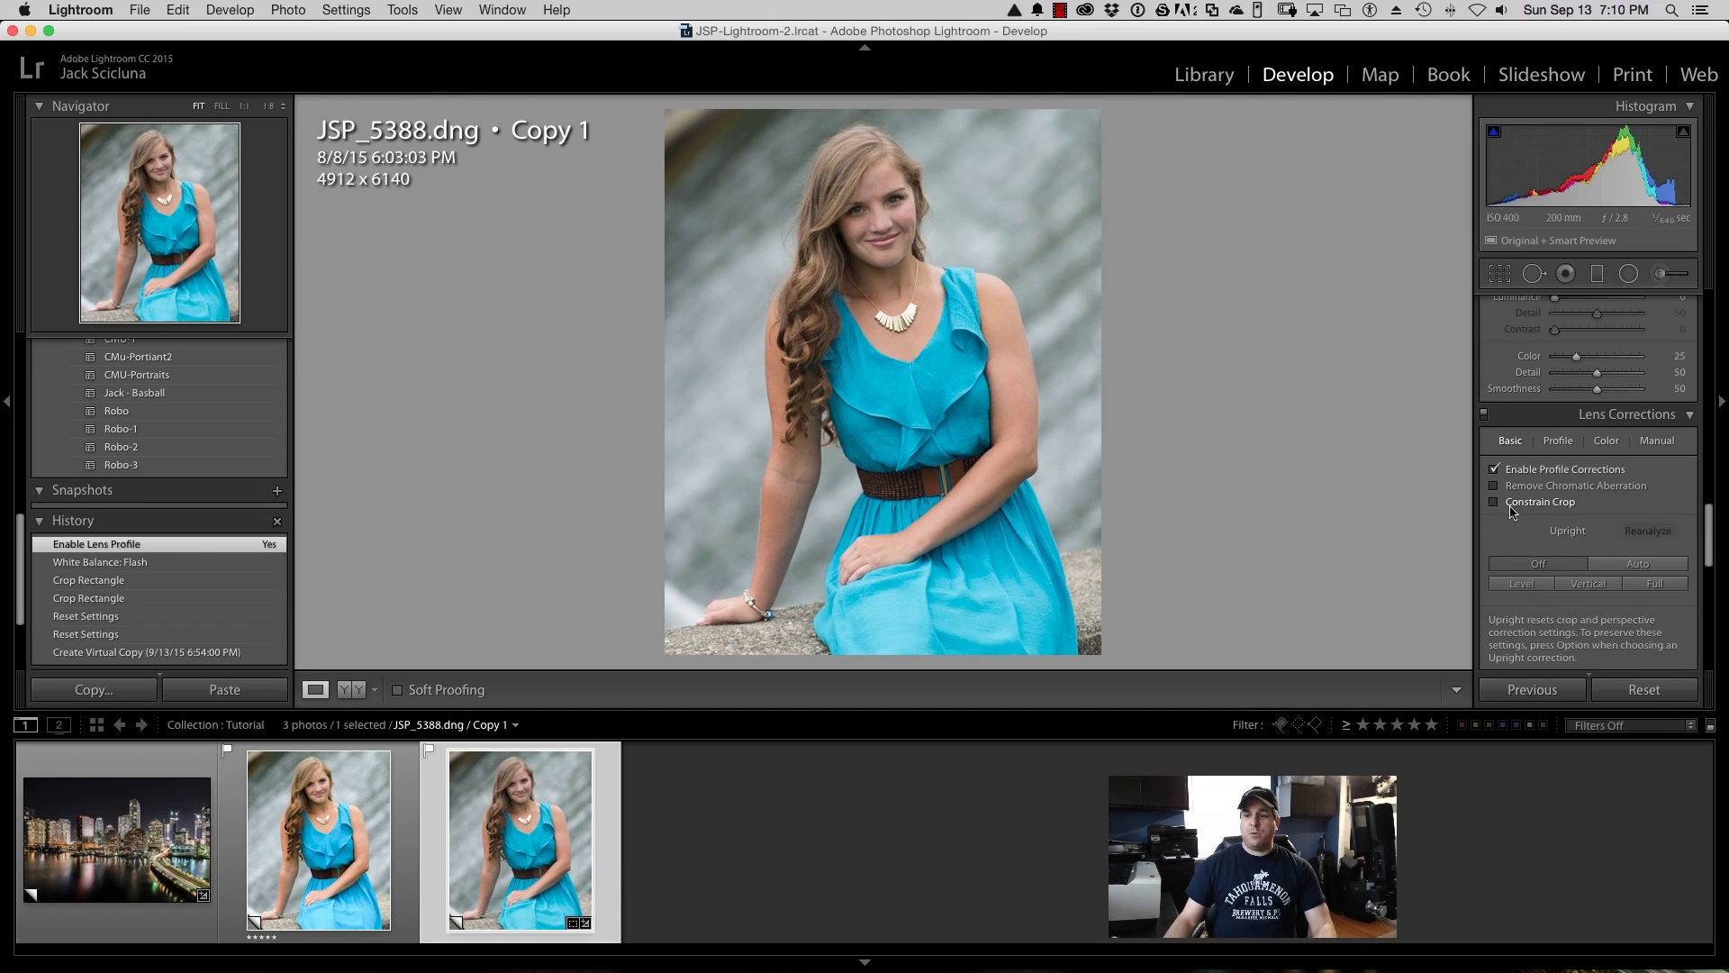
pyautogui.click(1519, 491)
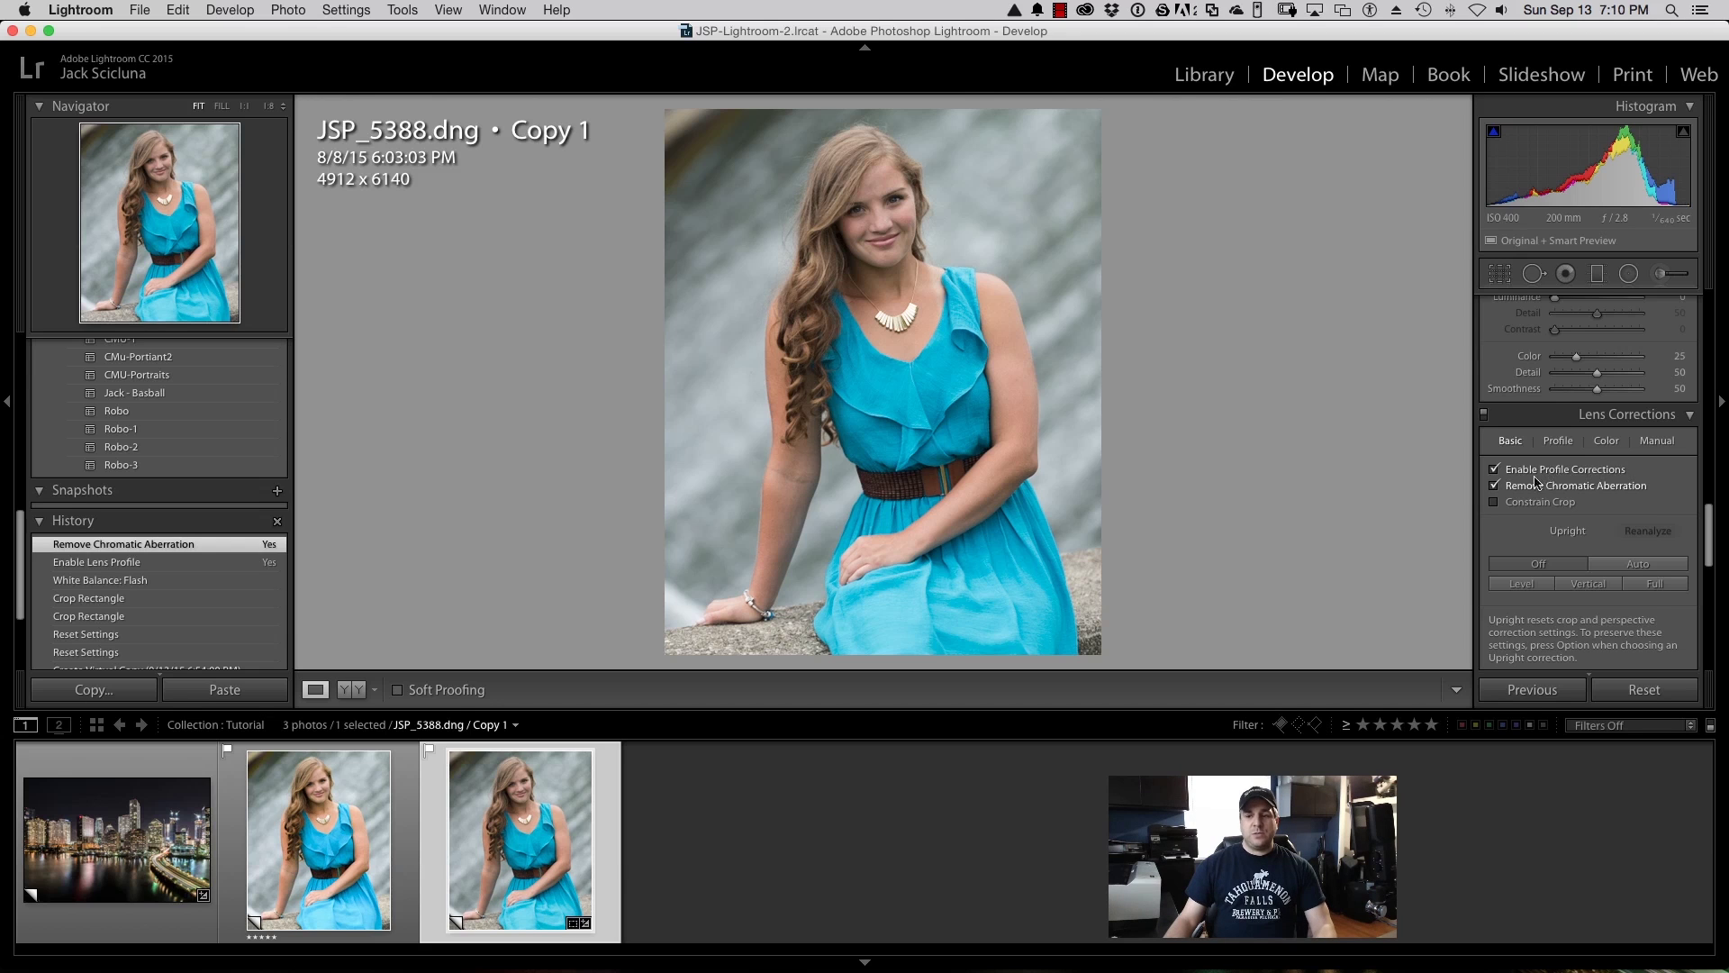
pyautogui.click(1549, 474)
pyautogui.click(1549, 474)
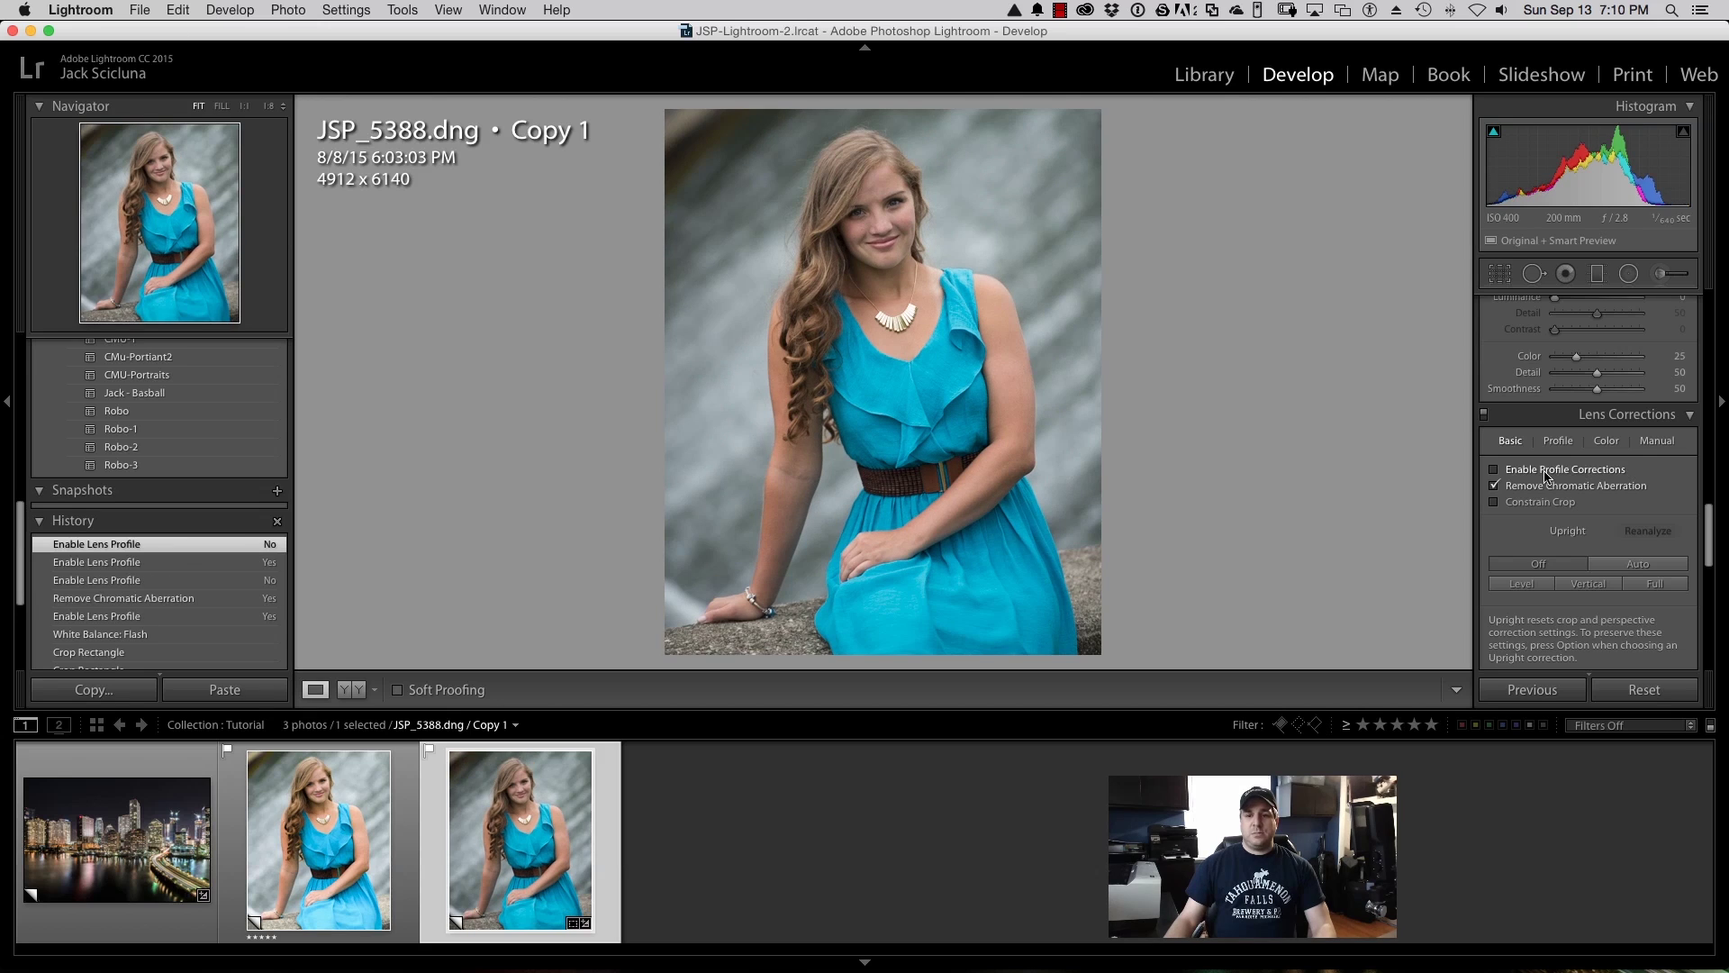
pyautogui.click(1545, 470)
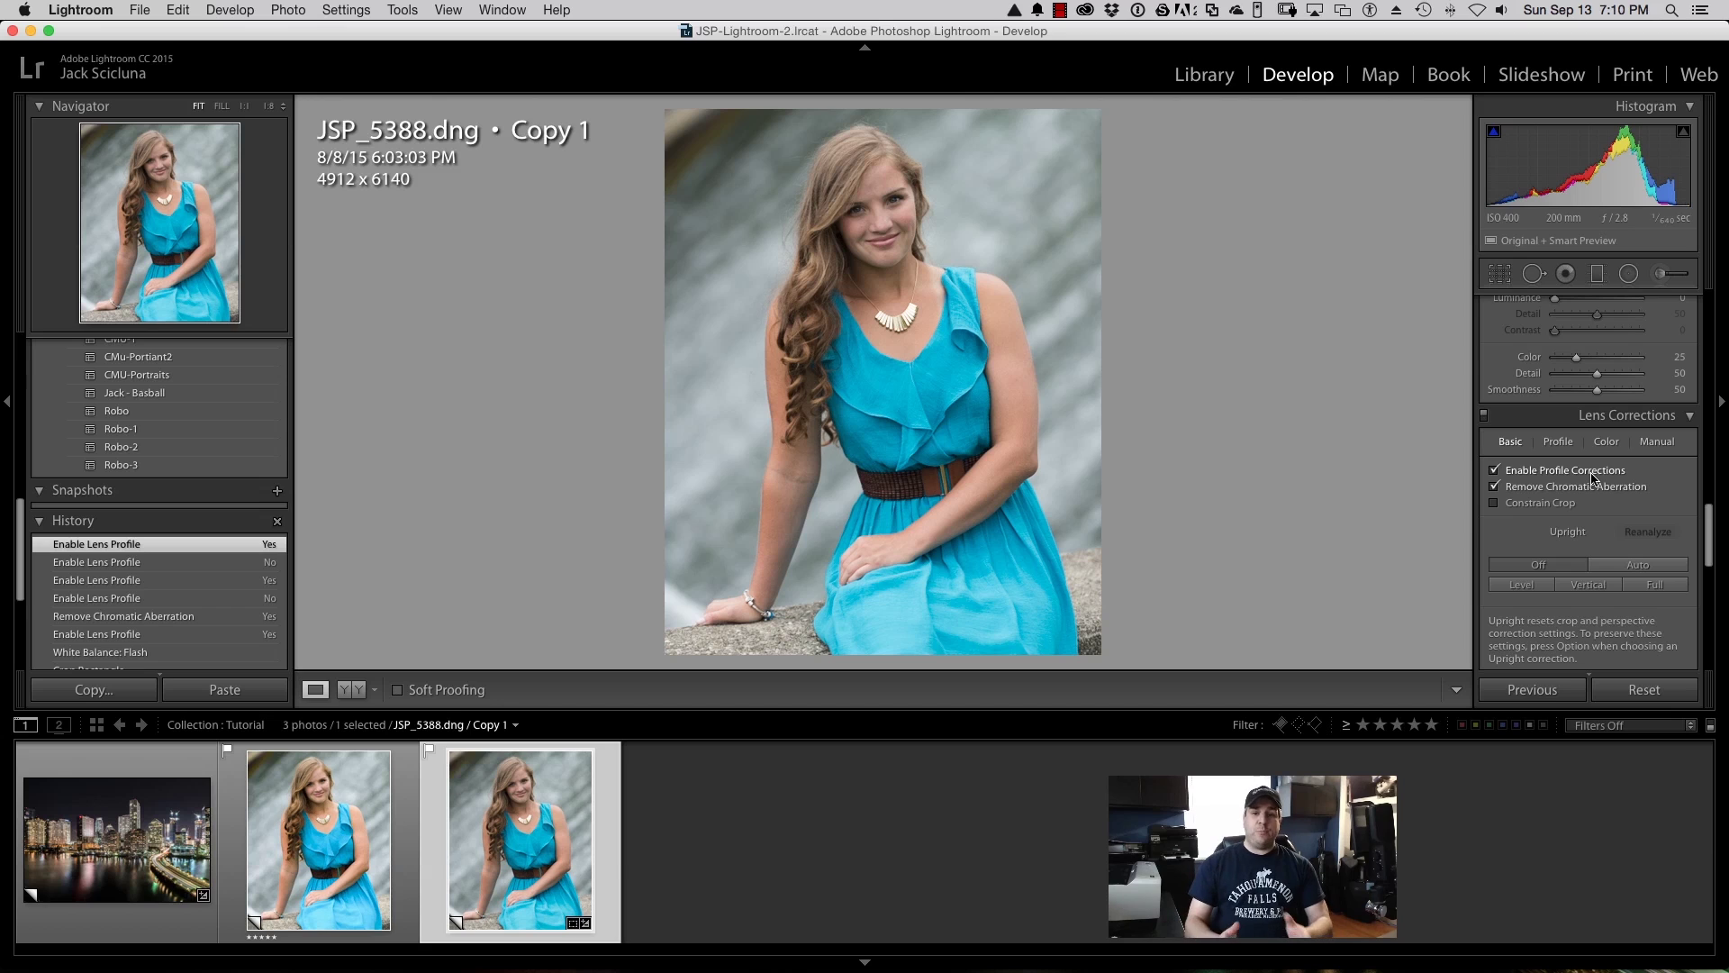
# Step: Set the camera calibration profile of the portrait to Camera Portrait
pyautogui.scroll(5, 1630, 511)
pyautogui.scroll(-1, 1629, 512)
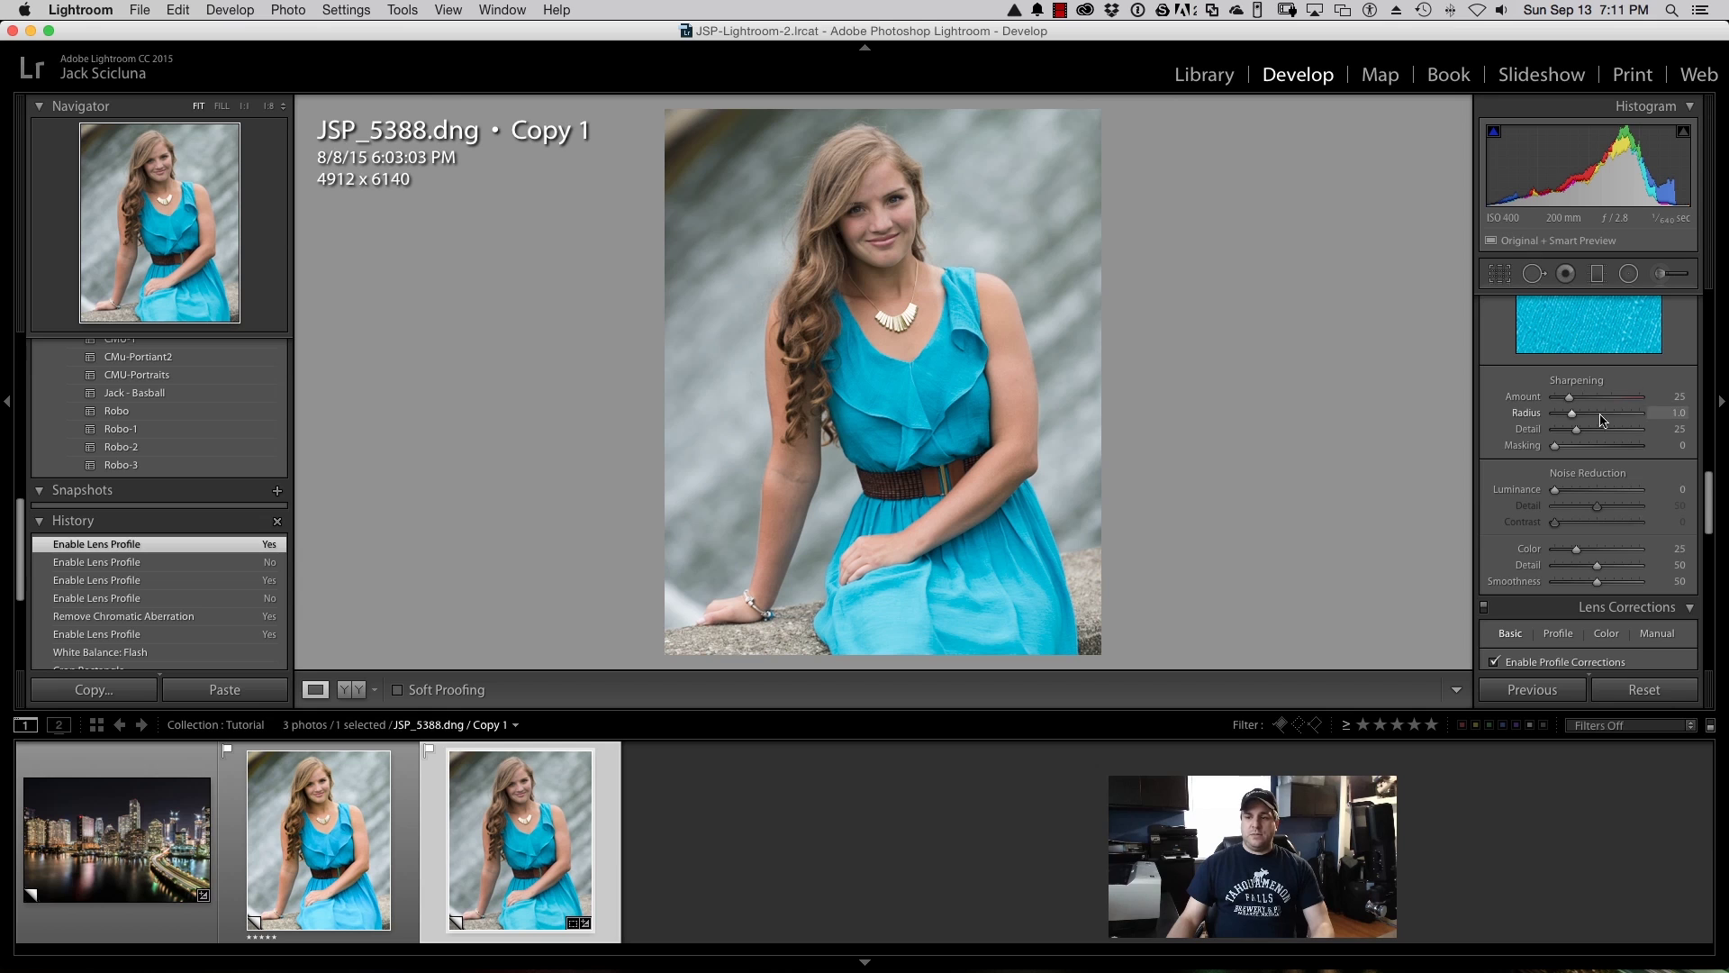
pyautogui.scroll(5, 1602, 427)
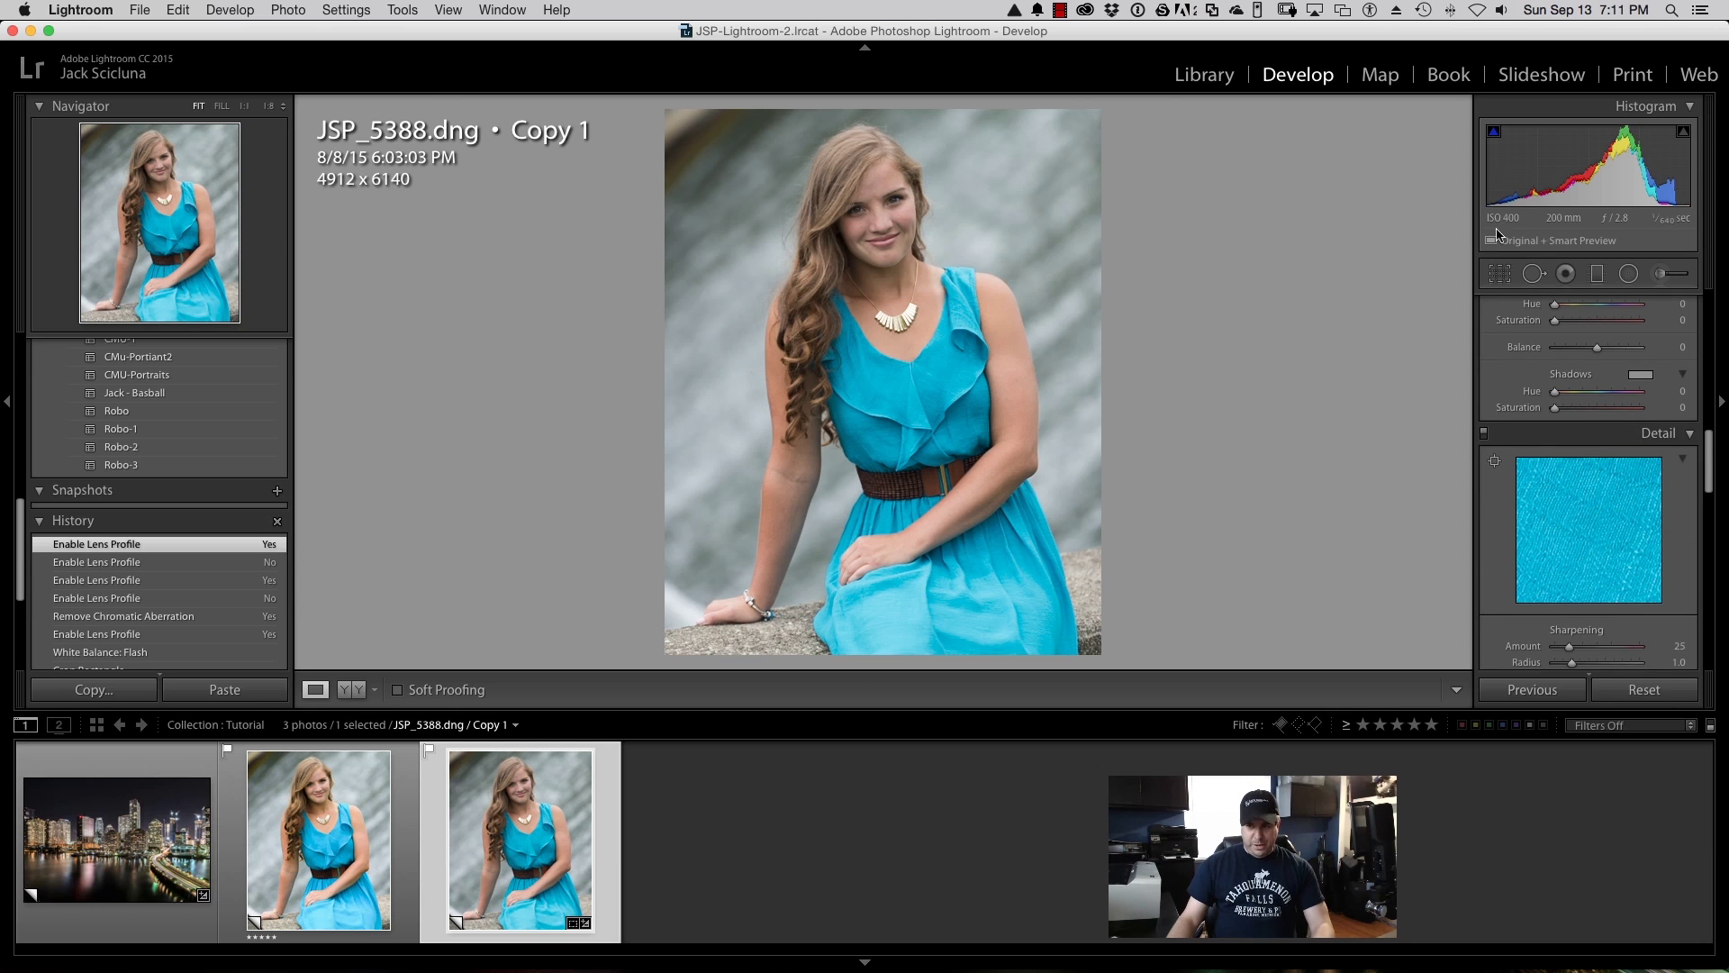
pyautogui.scroll(8, 1635, 484)
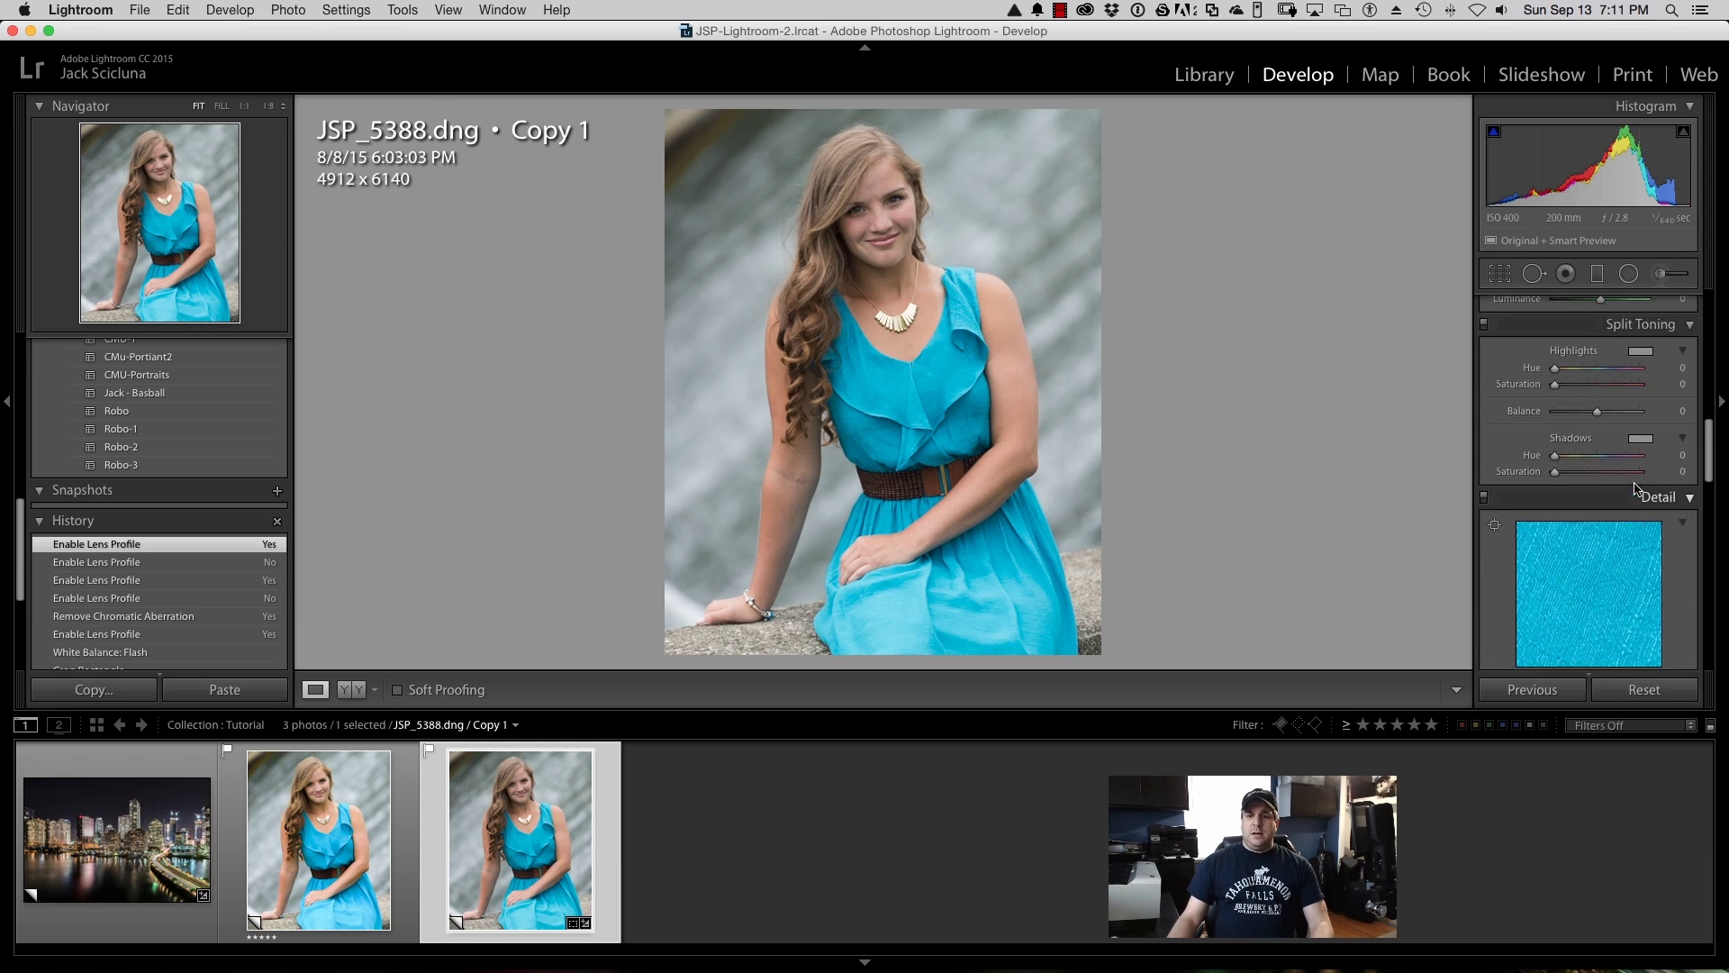
pyautogui.scroll(-15, 1636, 488)
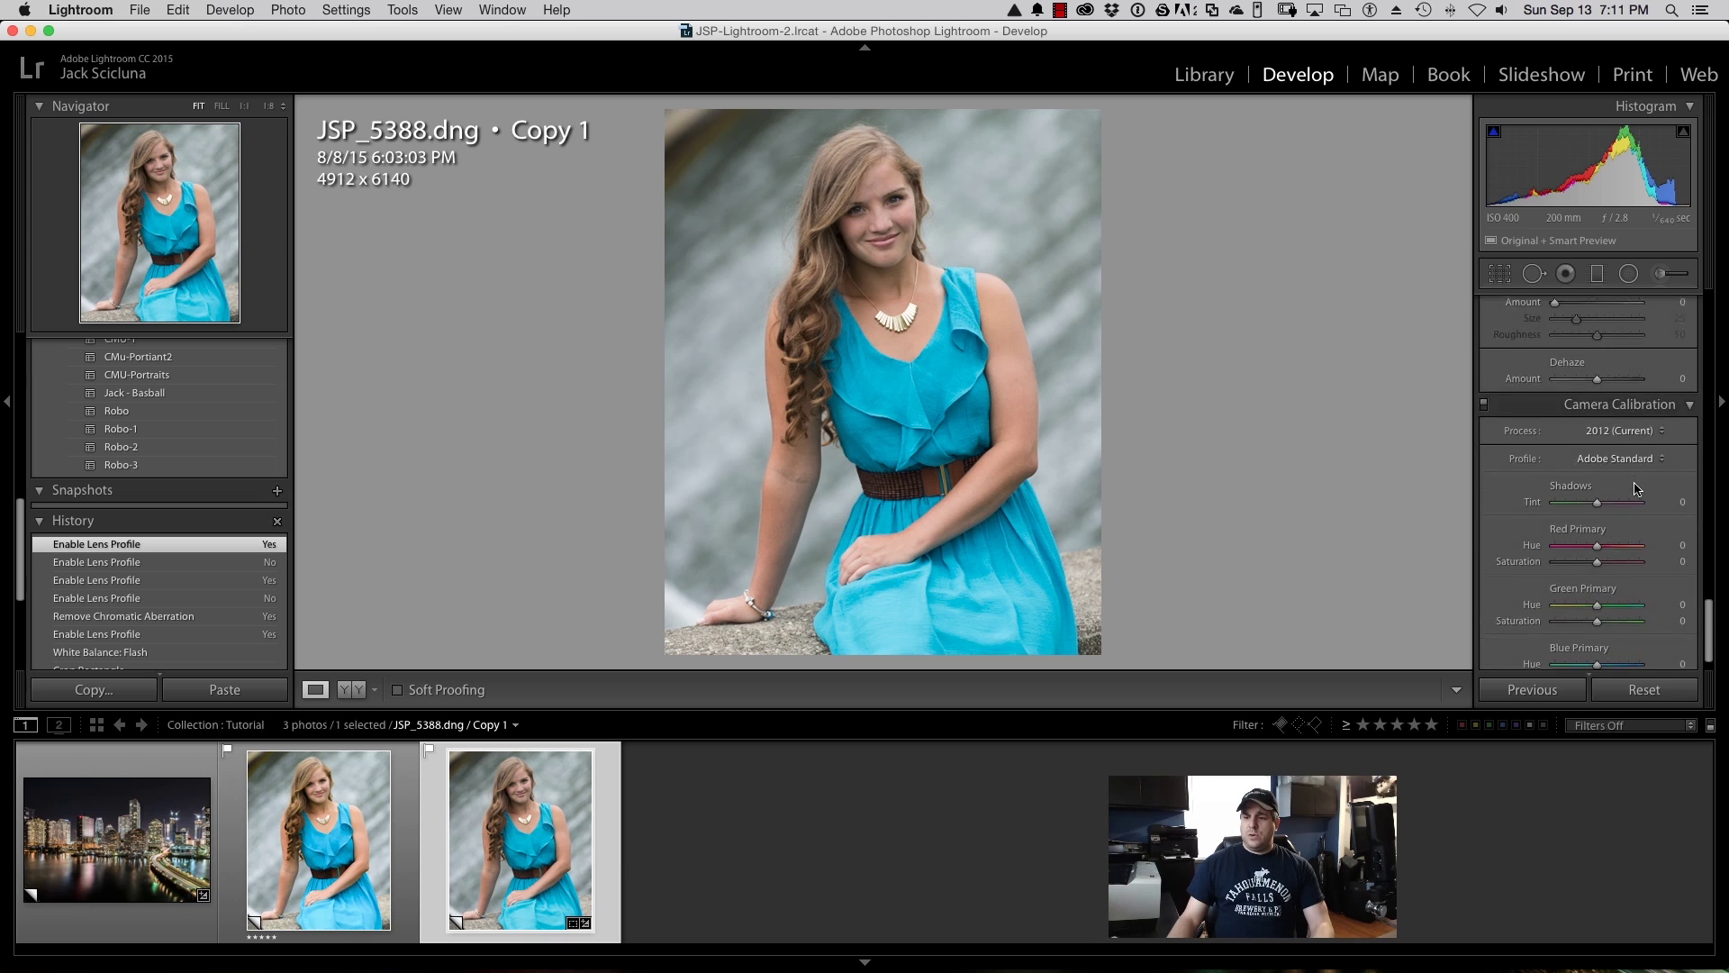
pyautogui.scroll(-2, 1636, 487)
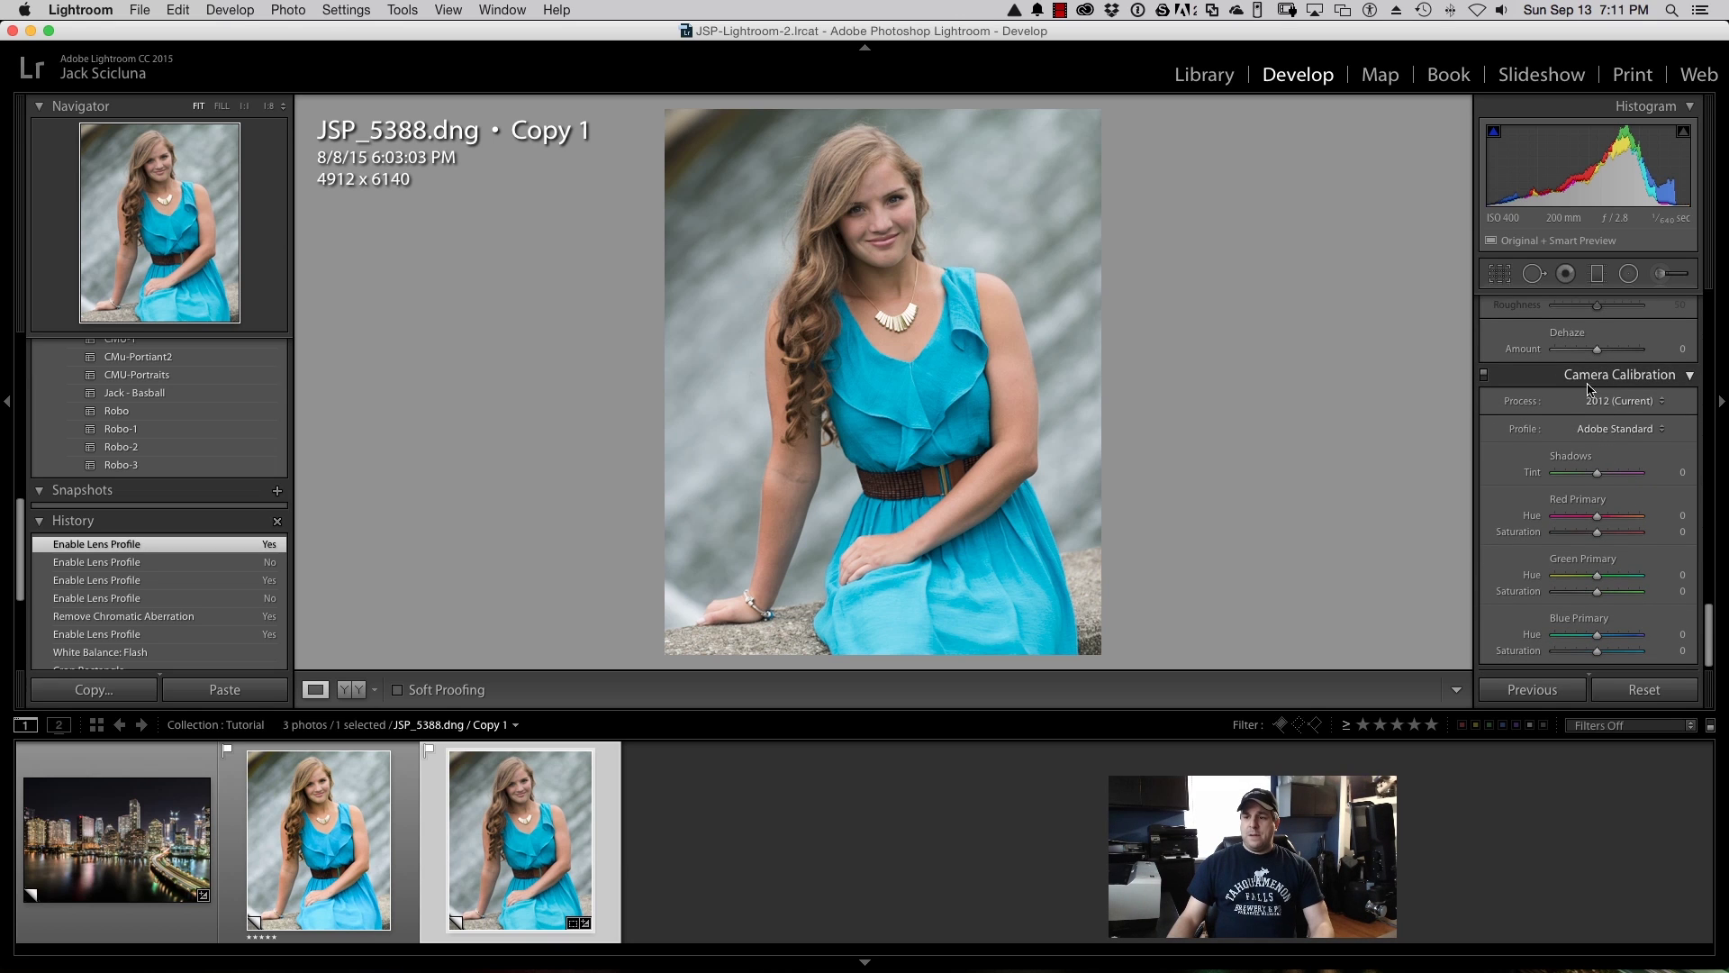
pyautogui.click(1612, 436)
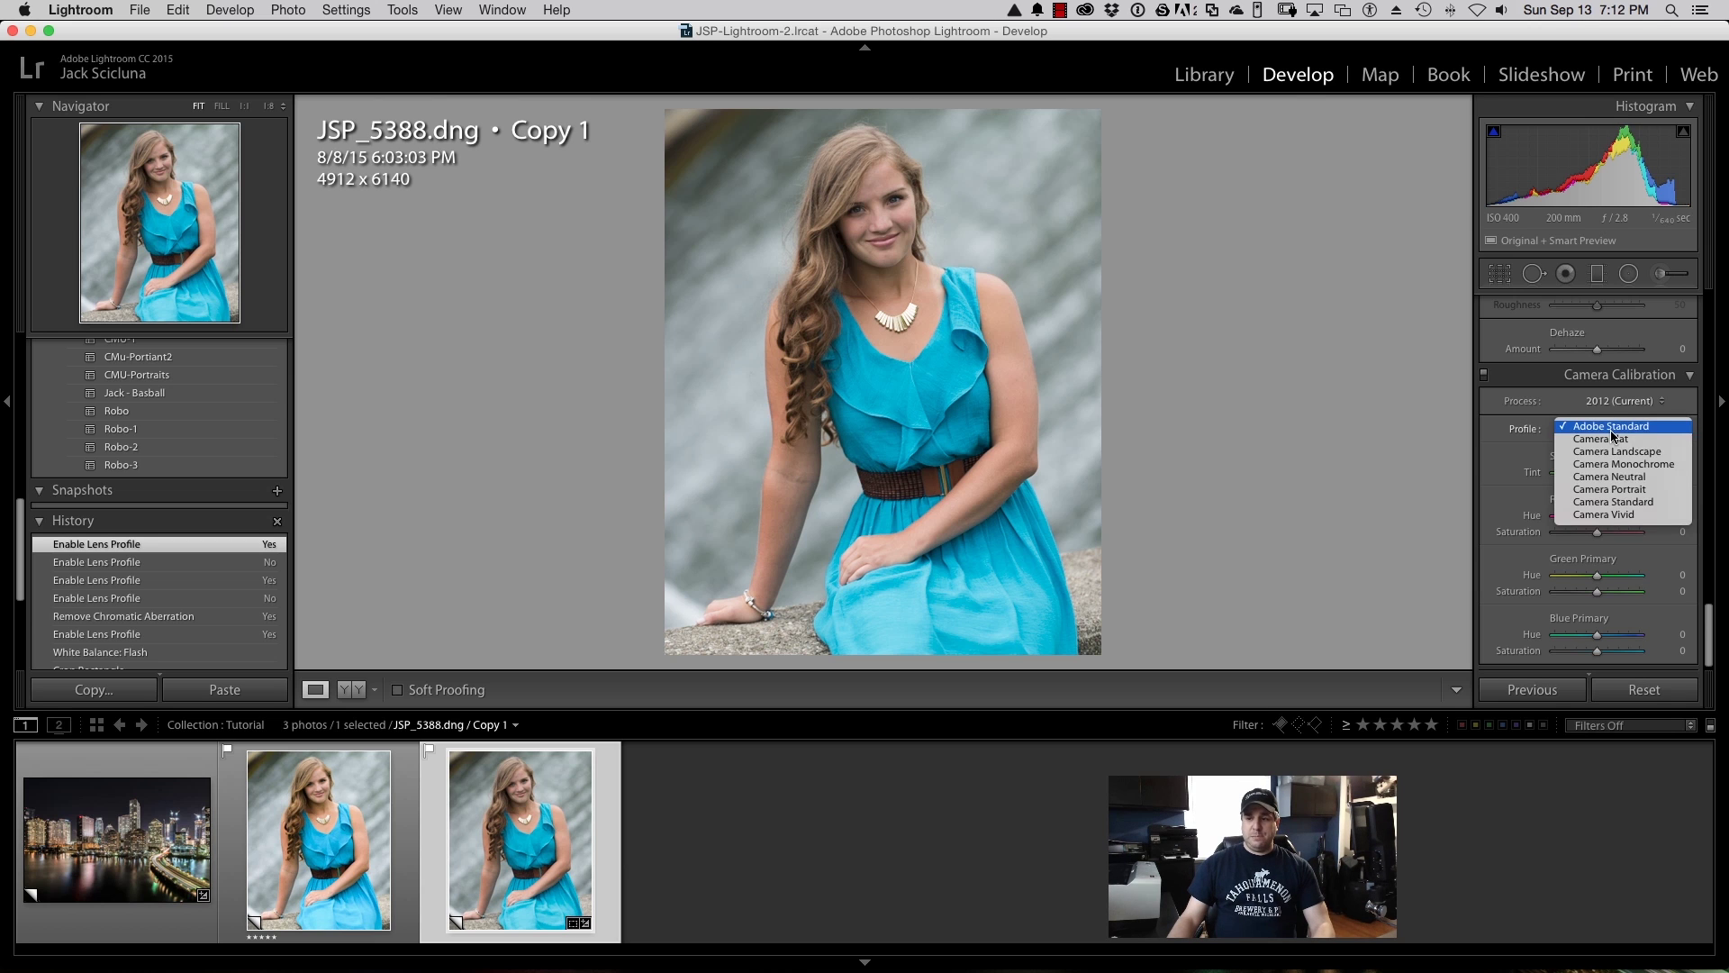
pyautogui.click(1623, 492)
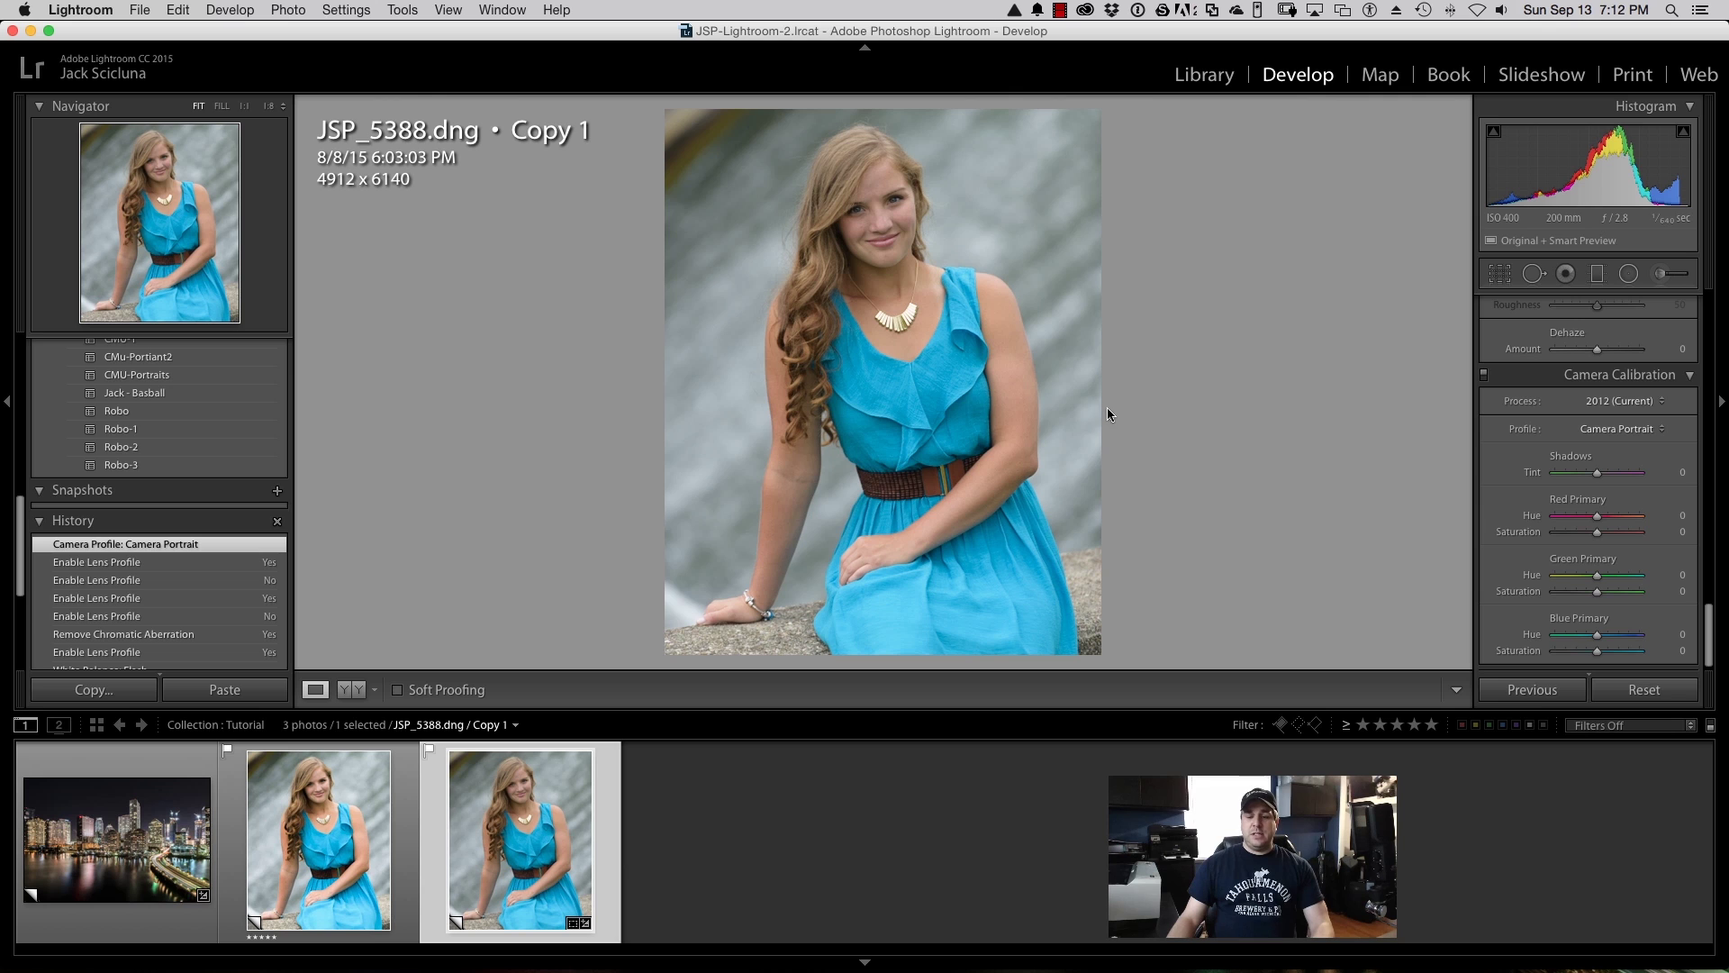
# Step: Compare the Camera Standard and Adobe Standard calibration profiles on the portrait, returning to Camera Portrait
pyautogui.click(1616, 429)
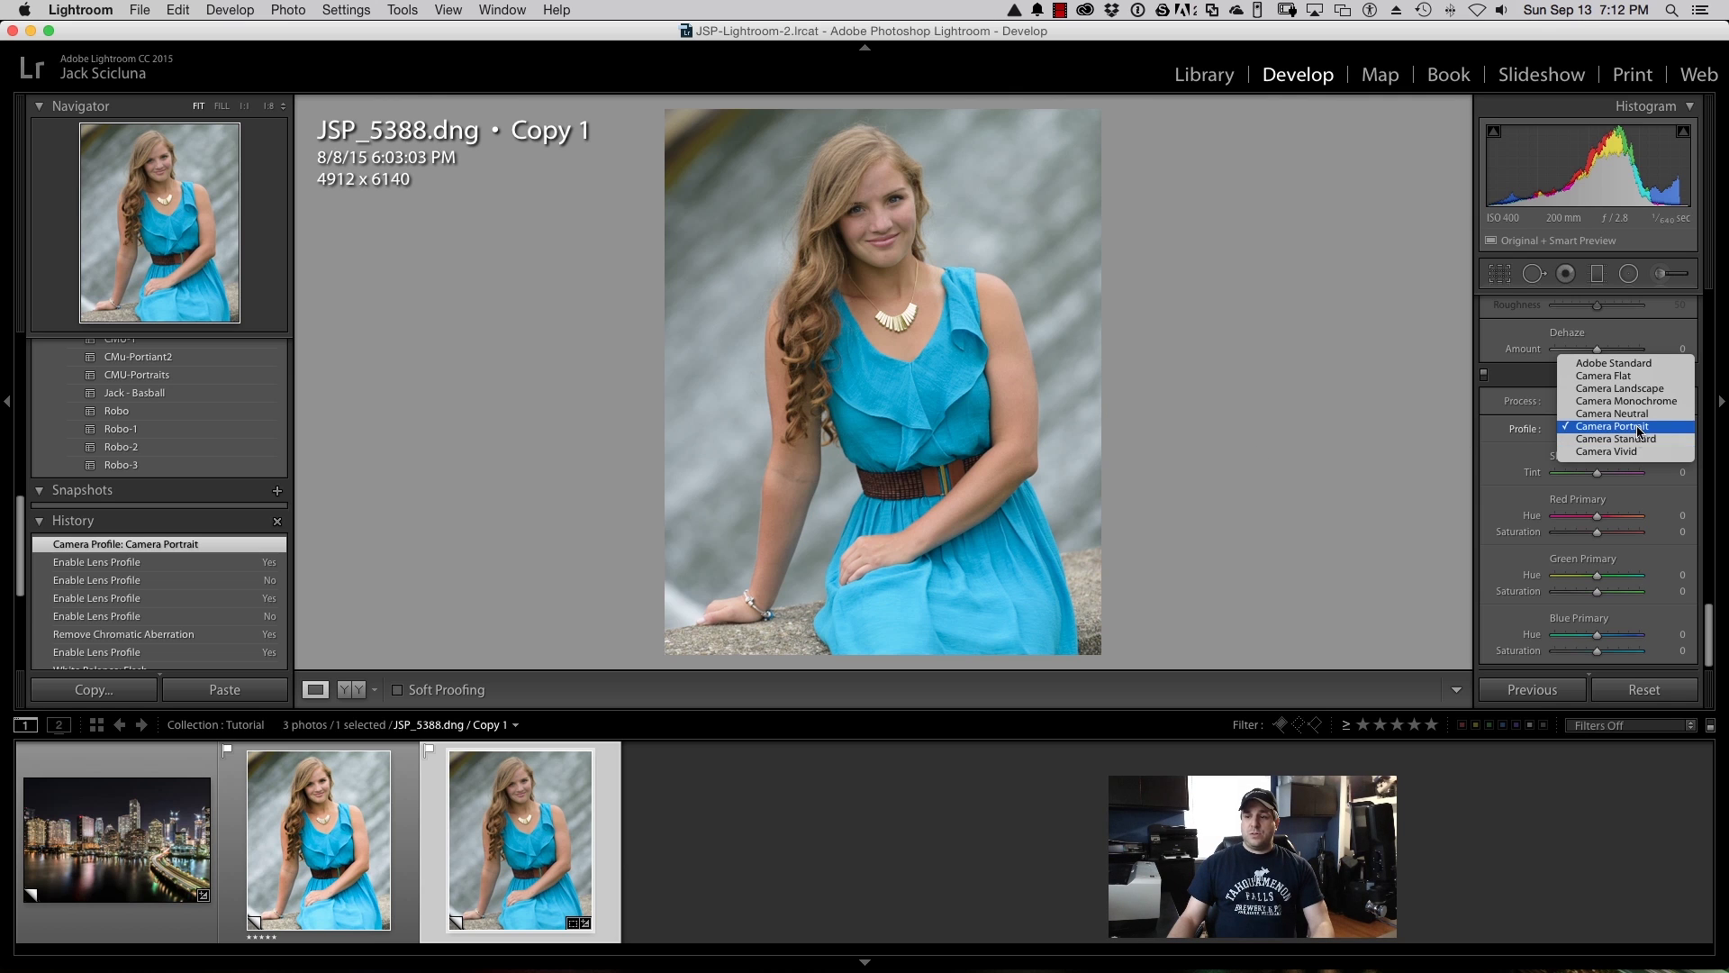
pyautogui.click(1648, 439)
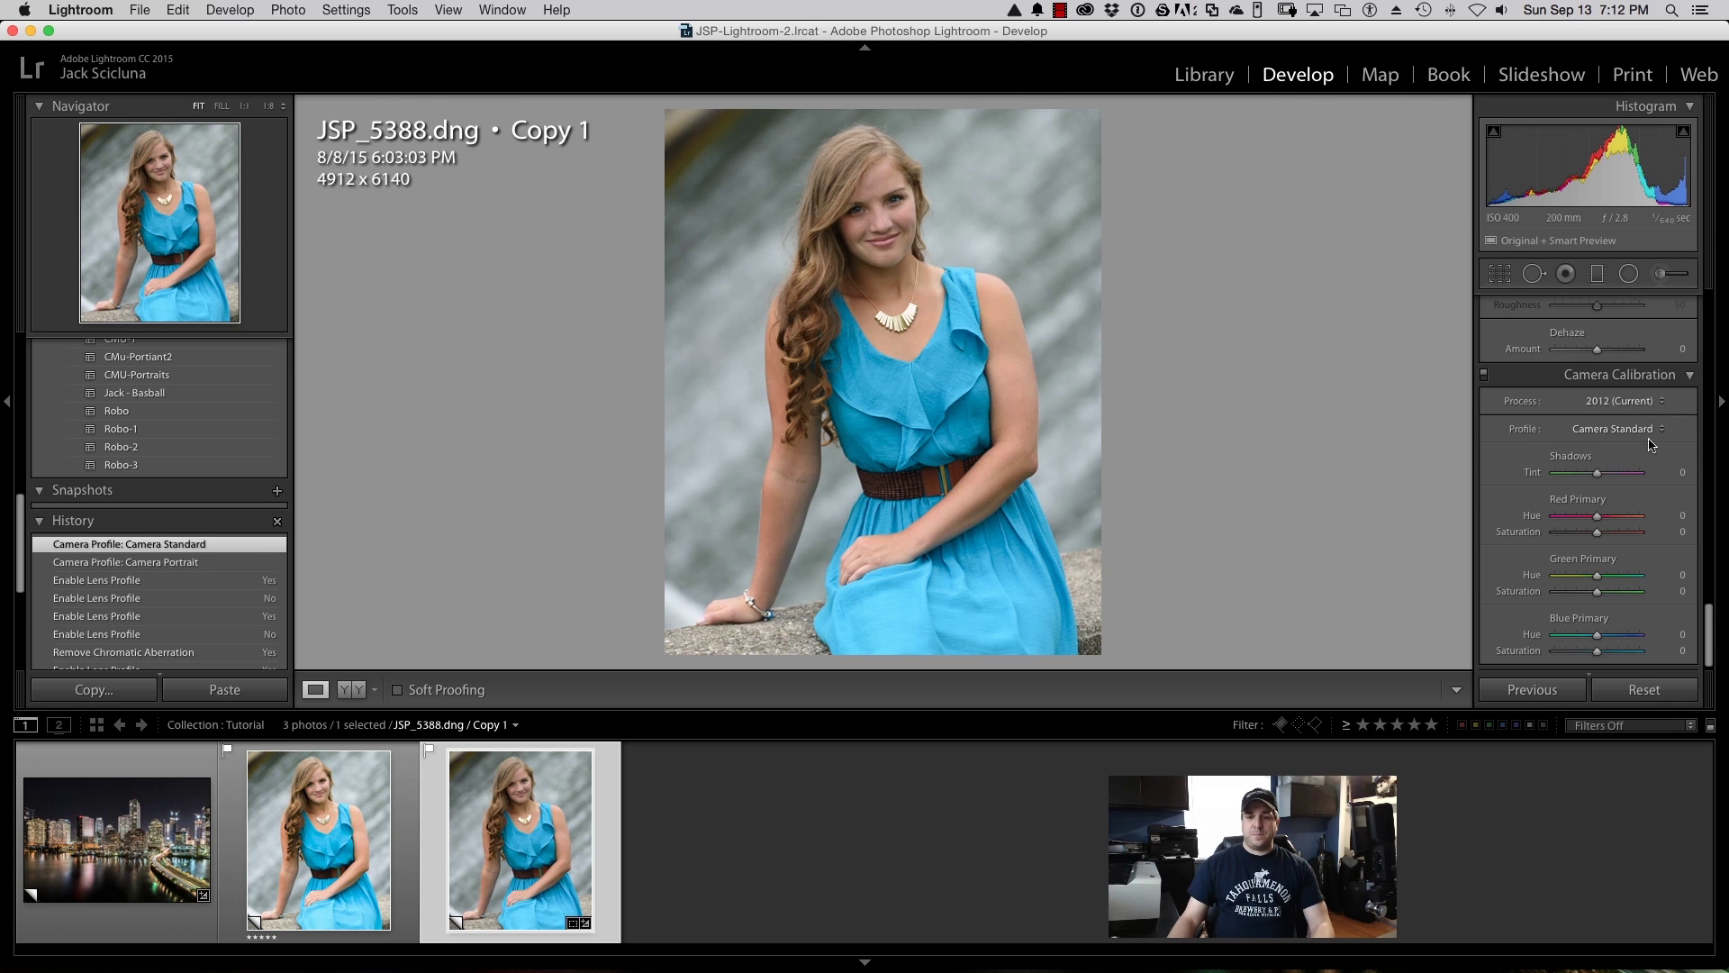
pyautogui.click(1646, 428)
pyautogui.click(1640, 354)
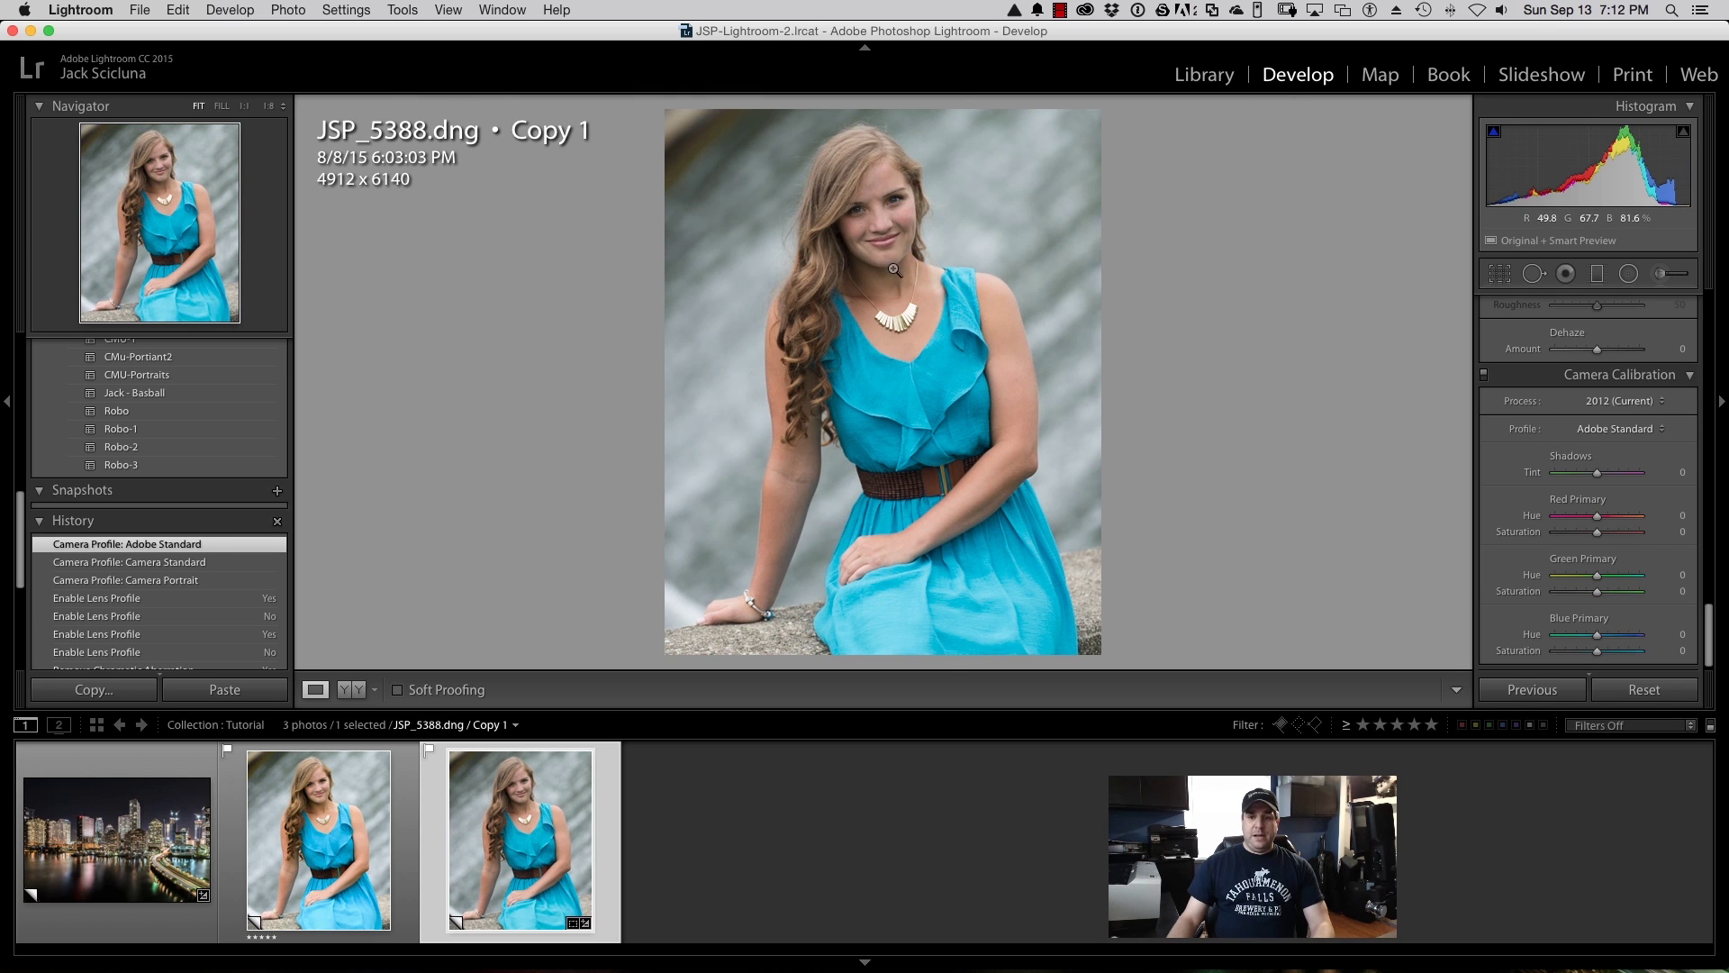
pyautogui.click(1639, 429)
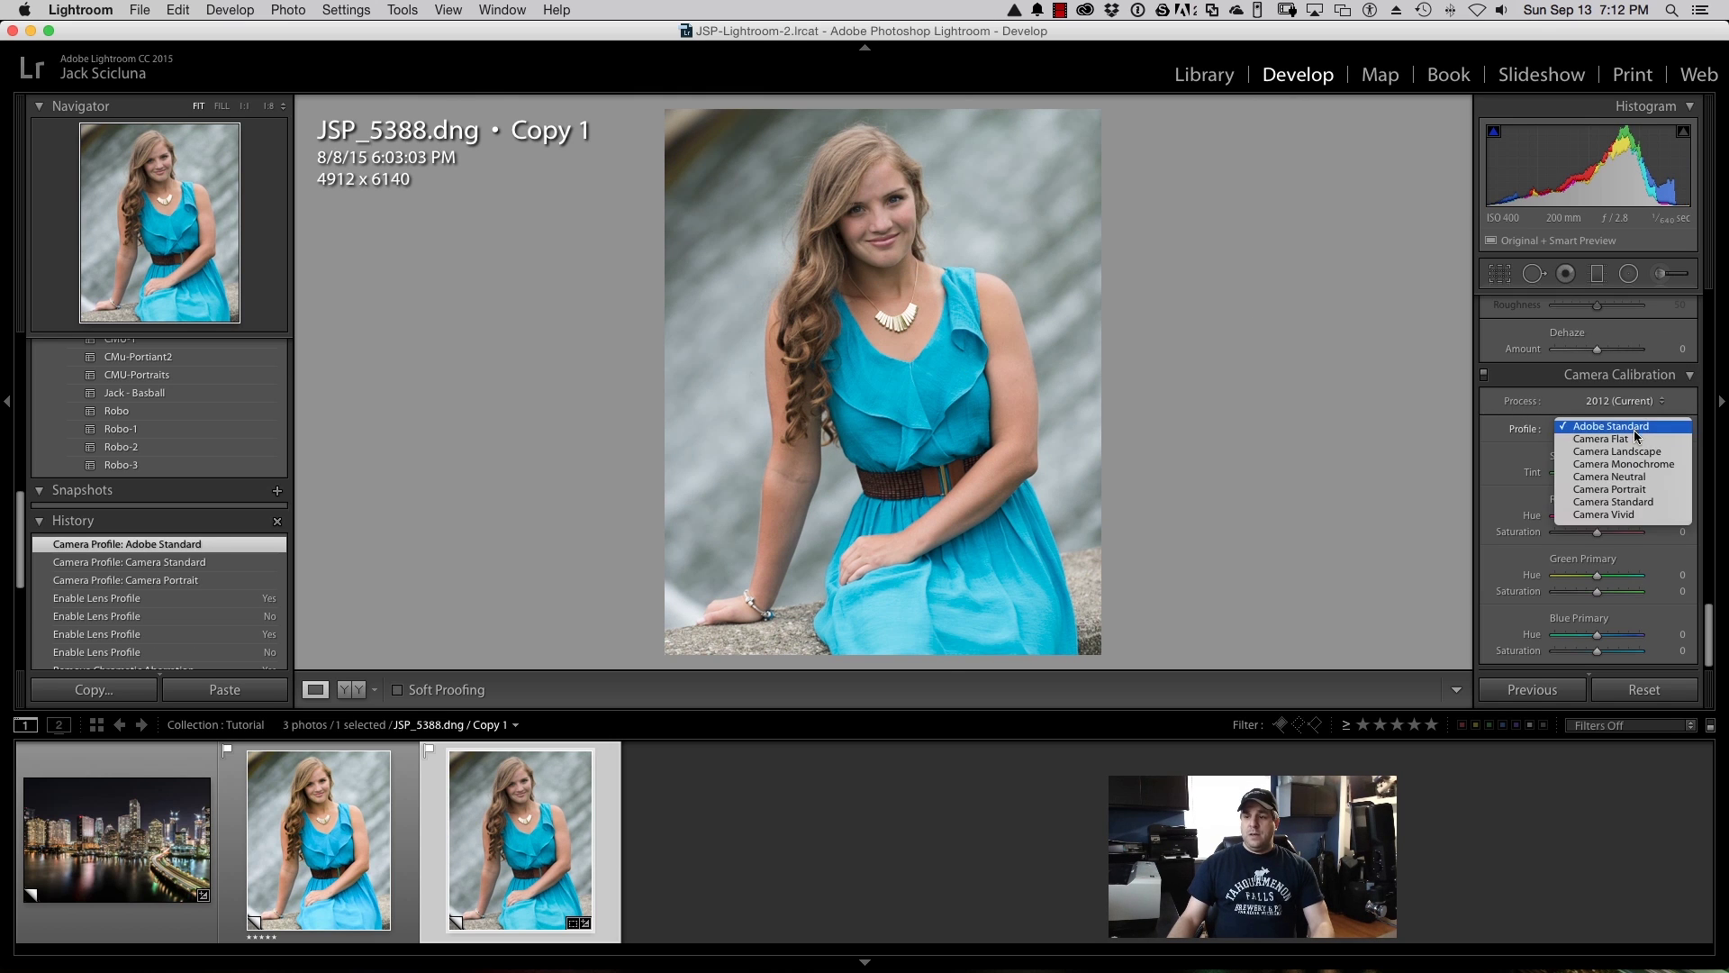
pyautogui.click(1650, 489)
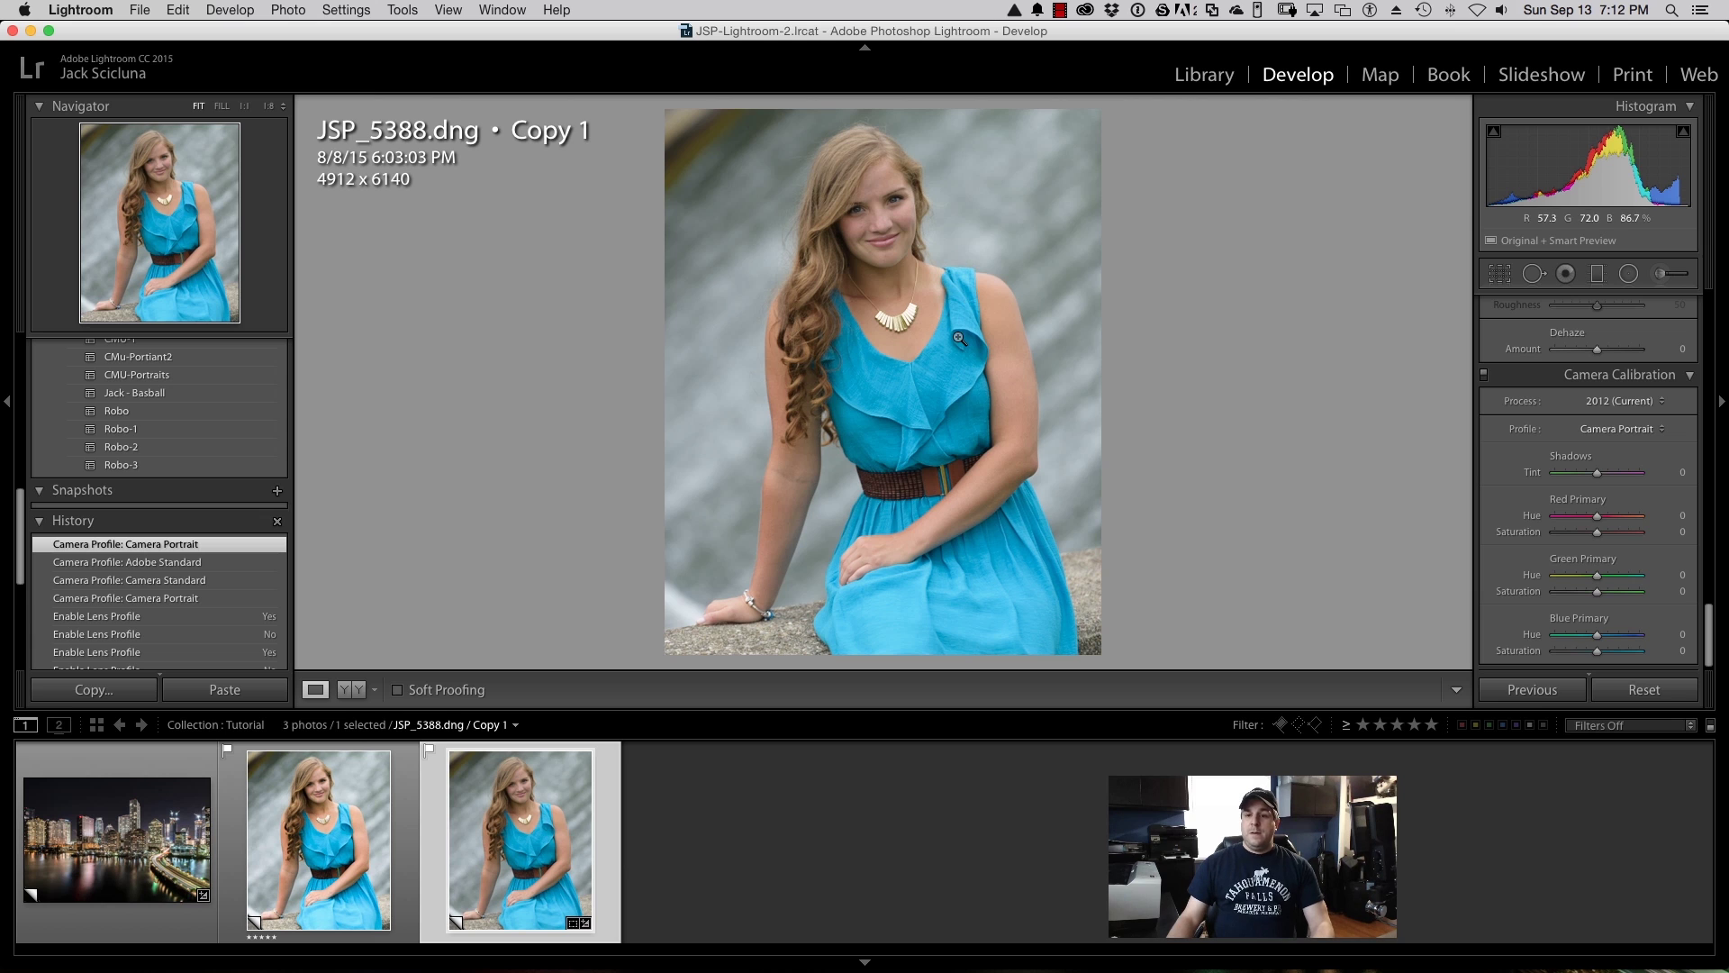
# Step: Set the sharpening amount to 47, judging the effect on a close-up of the face with the grayscale preview
pyautogui.scroll(8, 1524, 515)
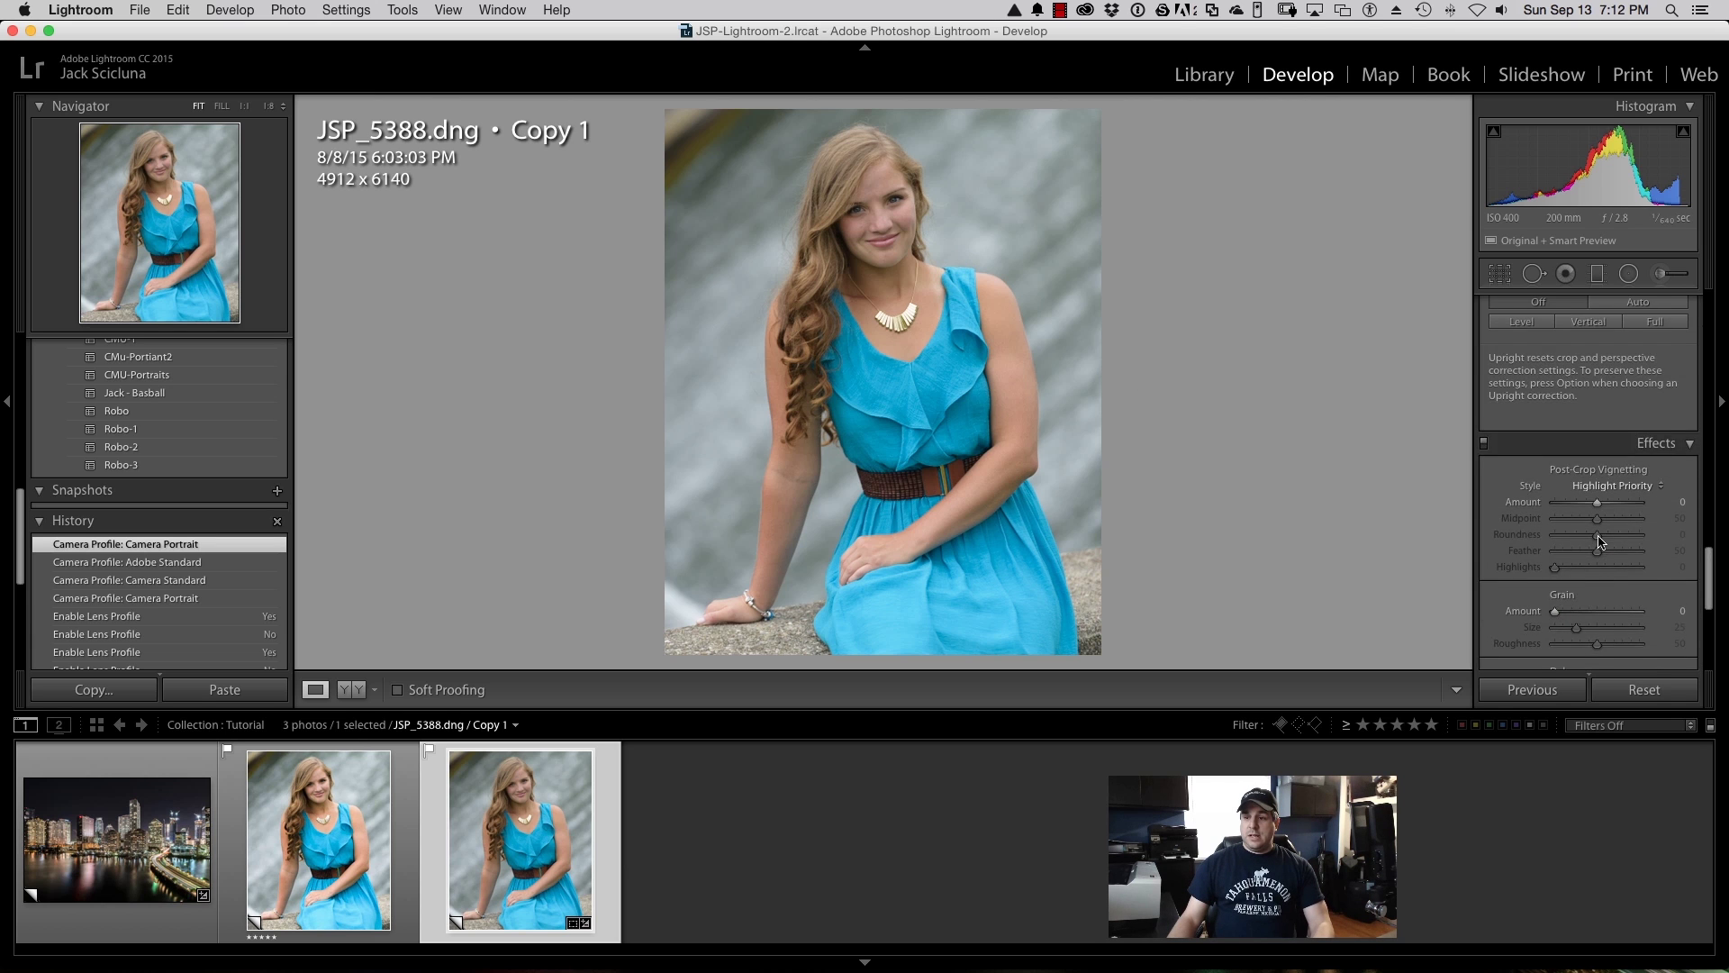
pyautogui.scroll(6, 1599, 541)
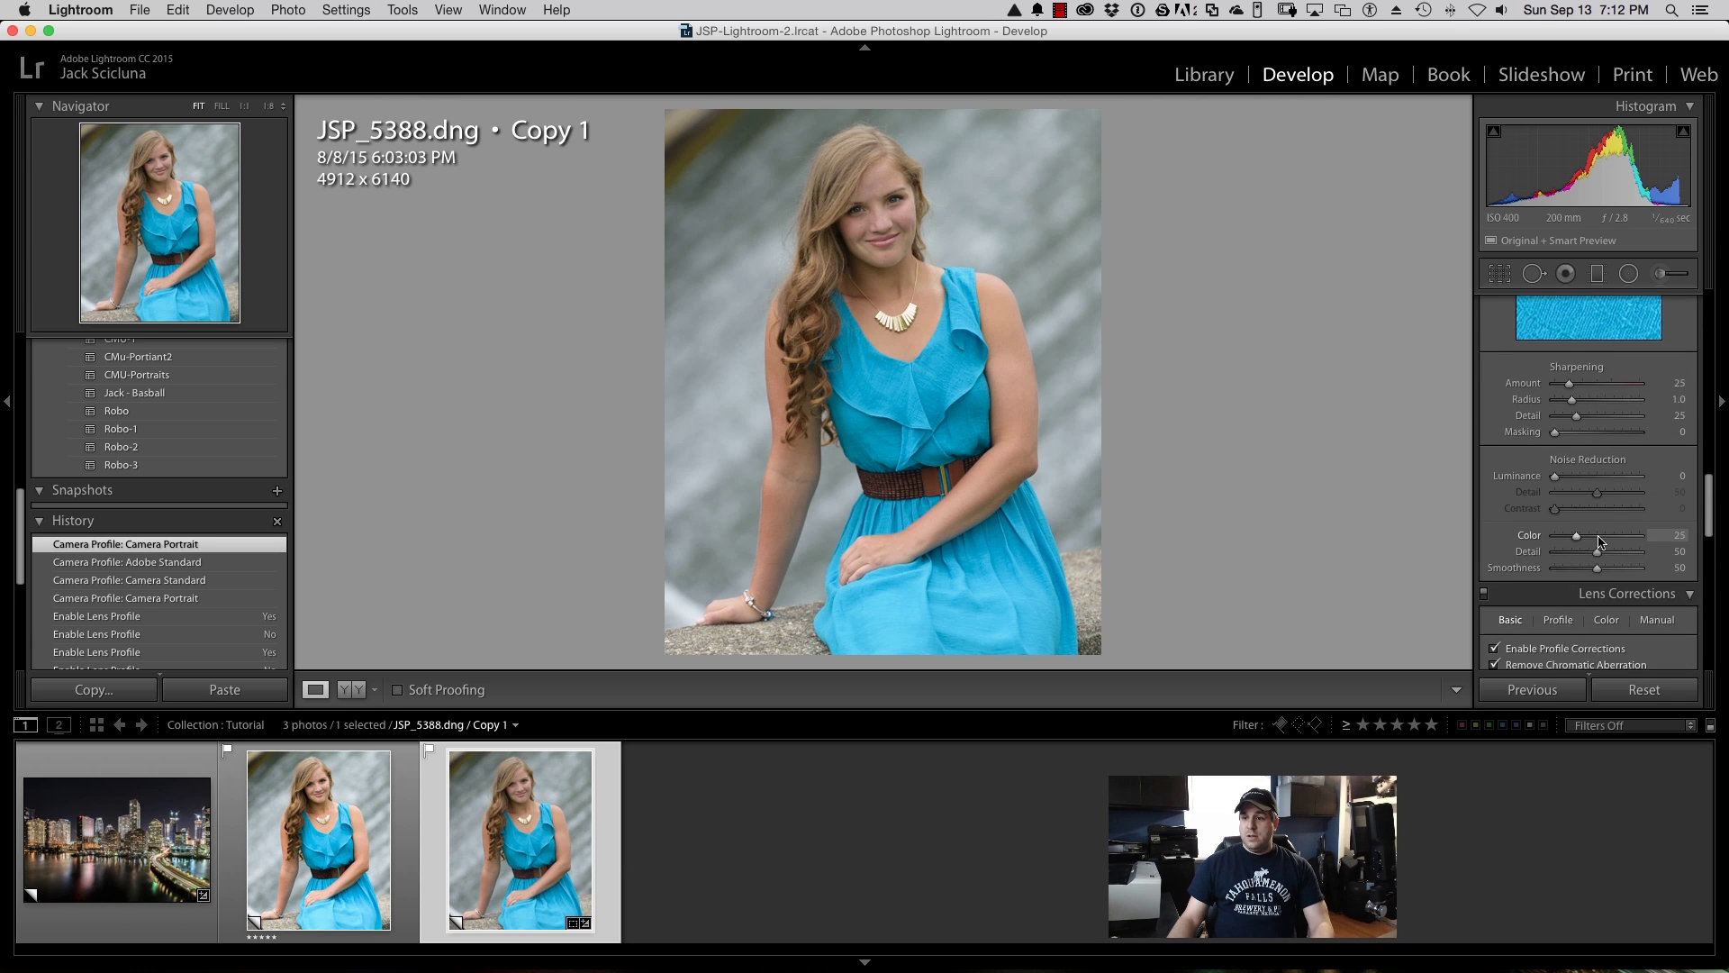
pyautogui.scroll(5, 1600, 540)
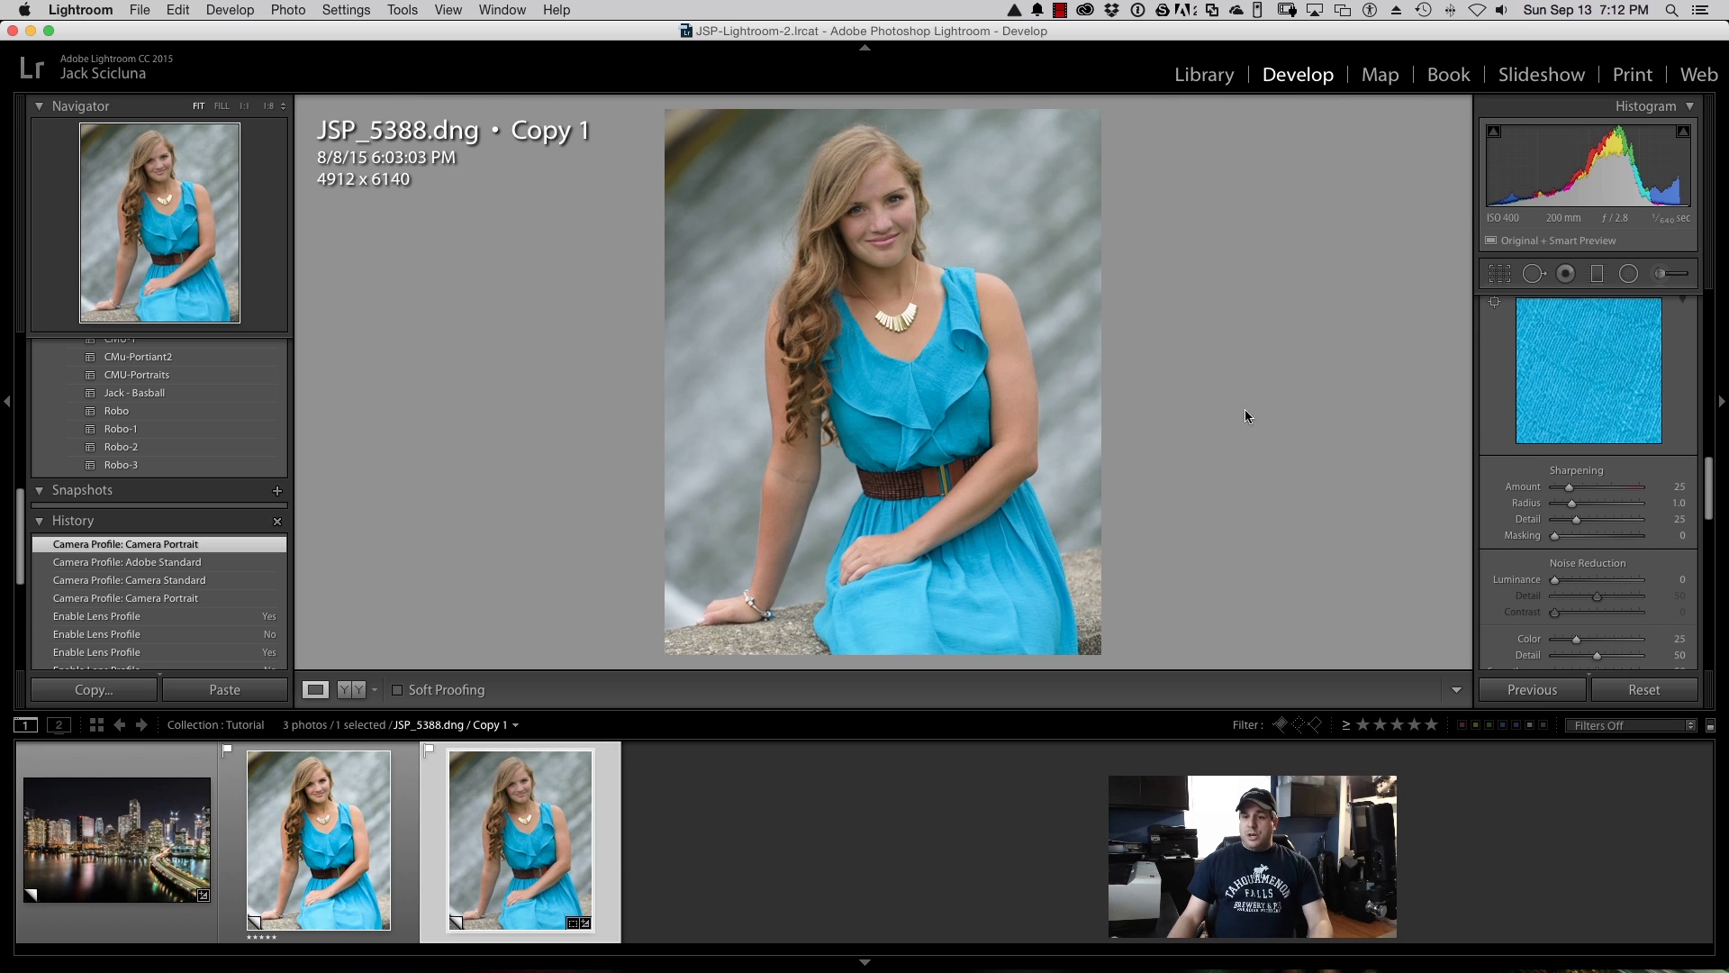
pyautogui.click(867, 222)
pyautogui.moveTo(931, 324); pyautogui.dragTo(892, 417)
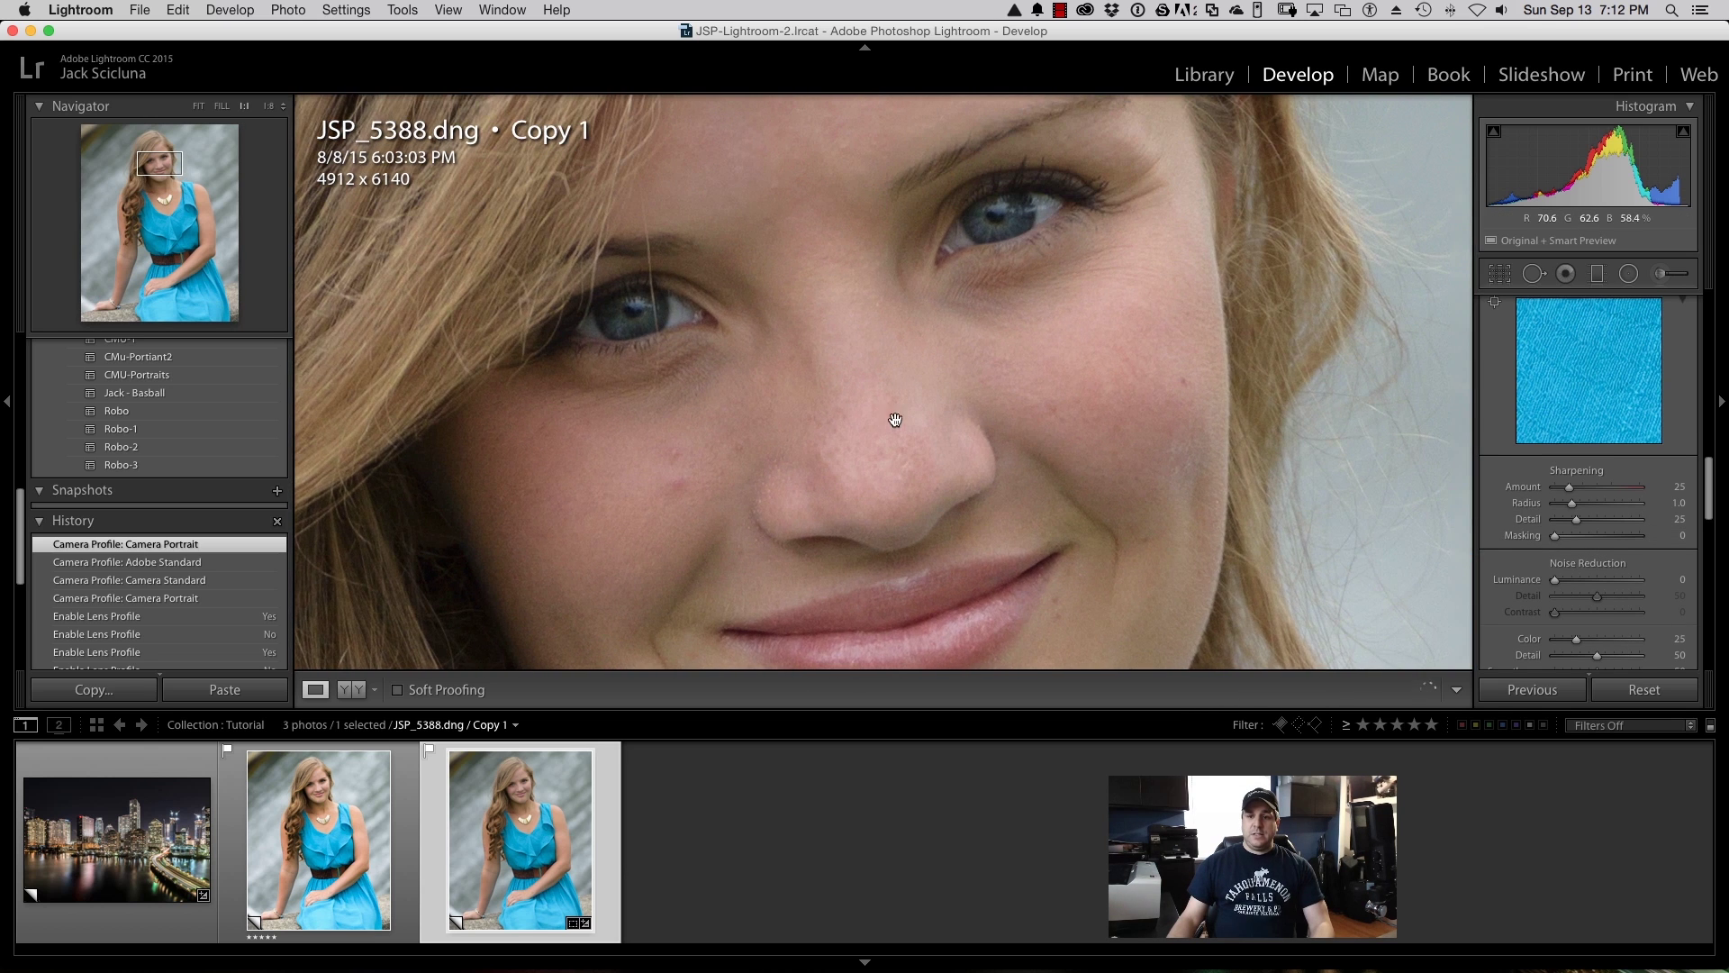
pyautogui.press('alt')
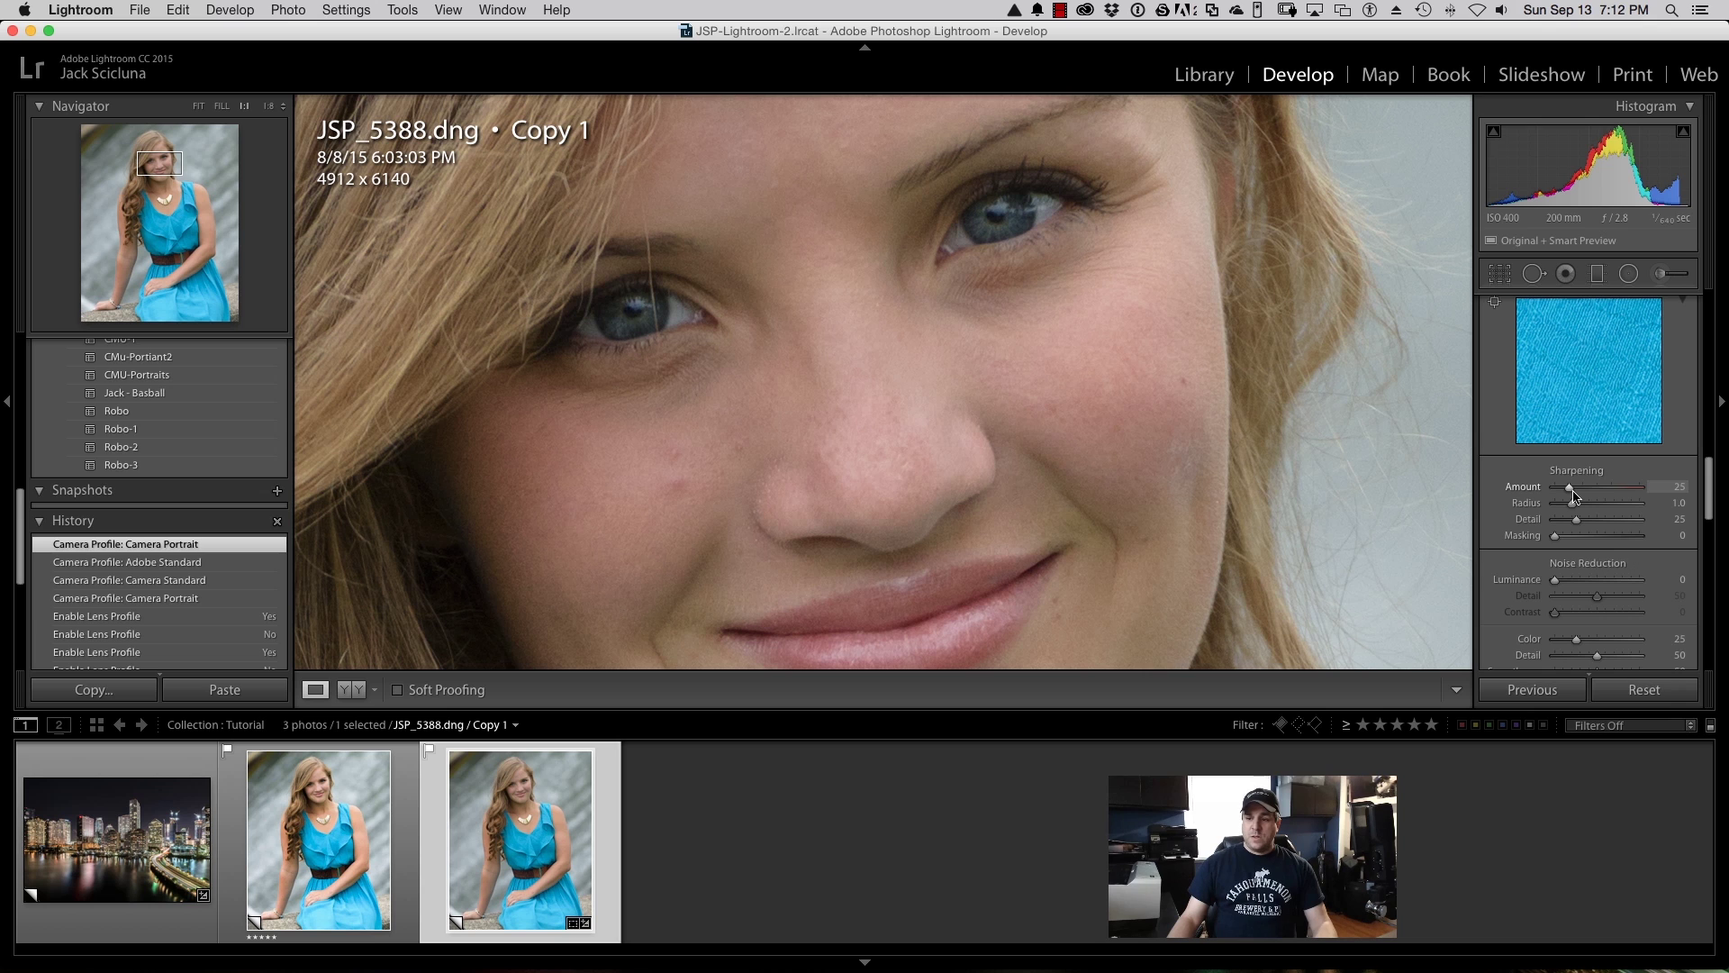
pyautogui.press('alt')
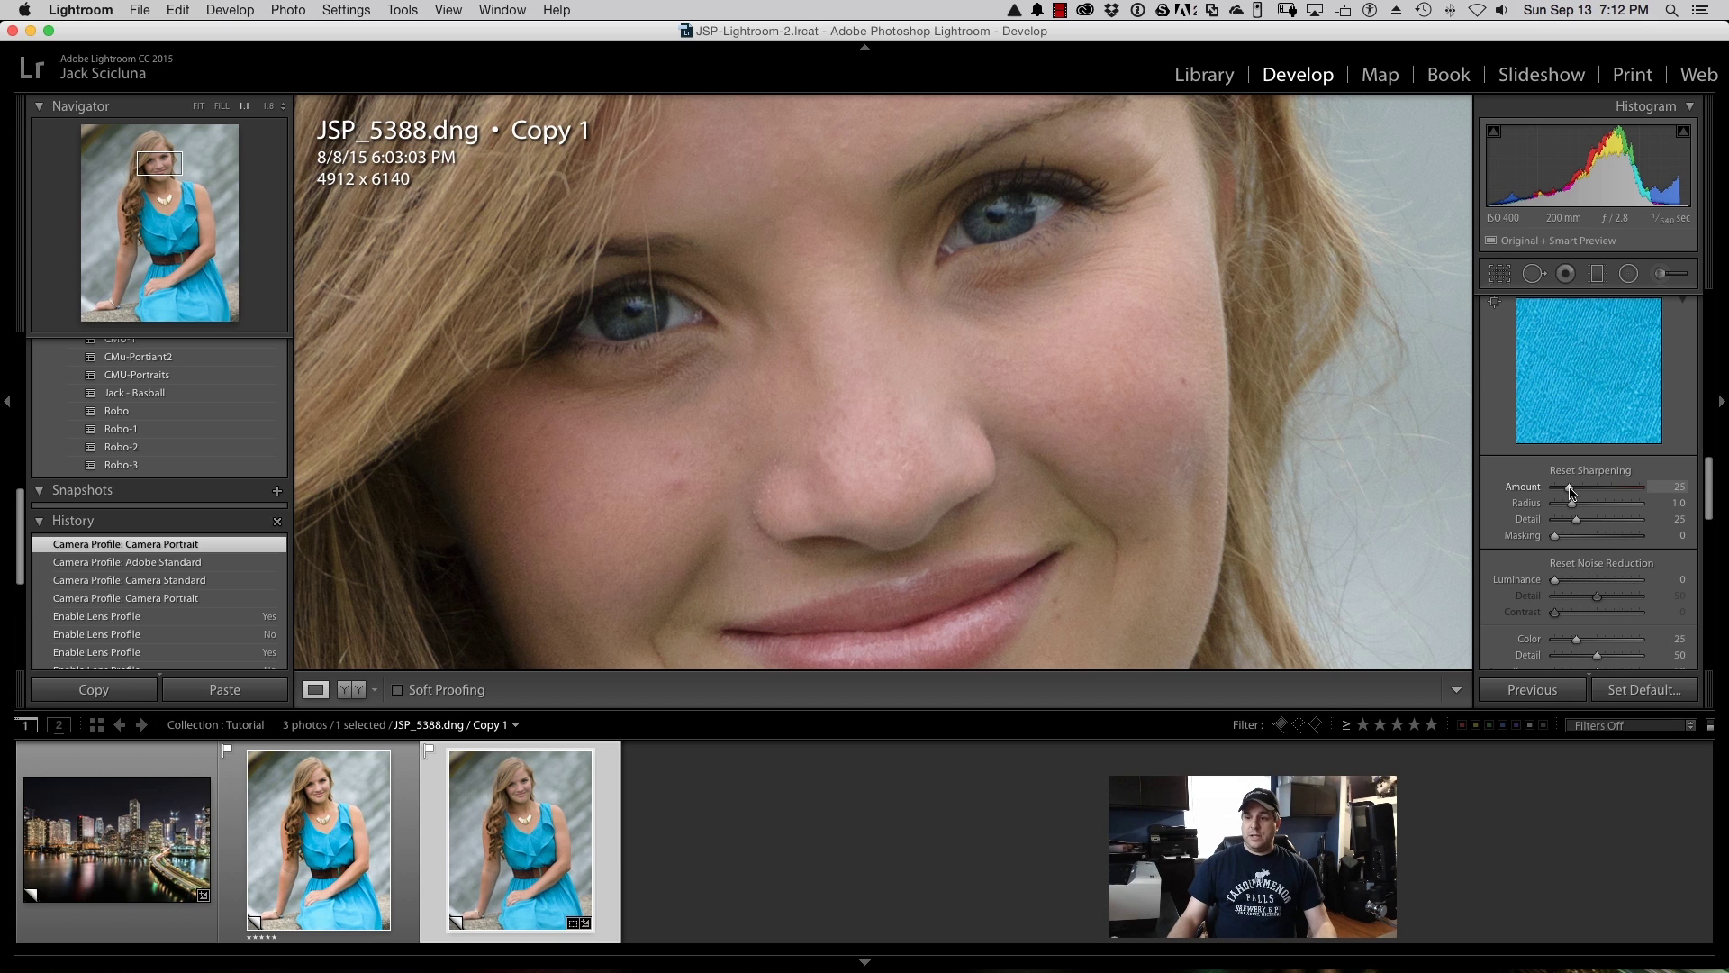
pyautogui.moveTo(1569, 488); pyautogui.dragTo(1569, 490)
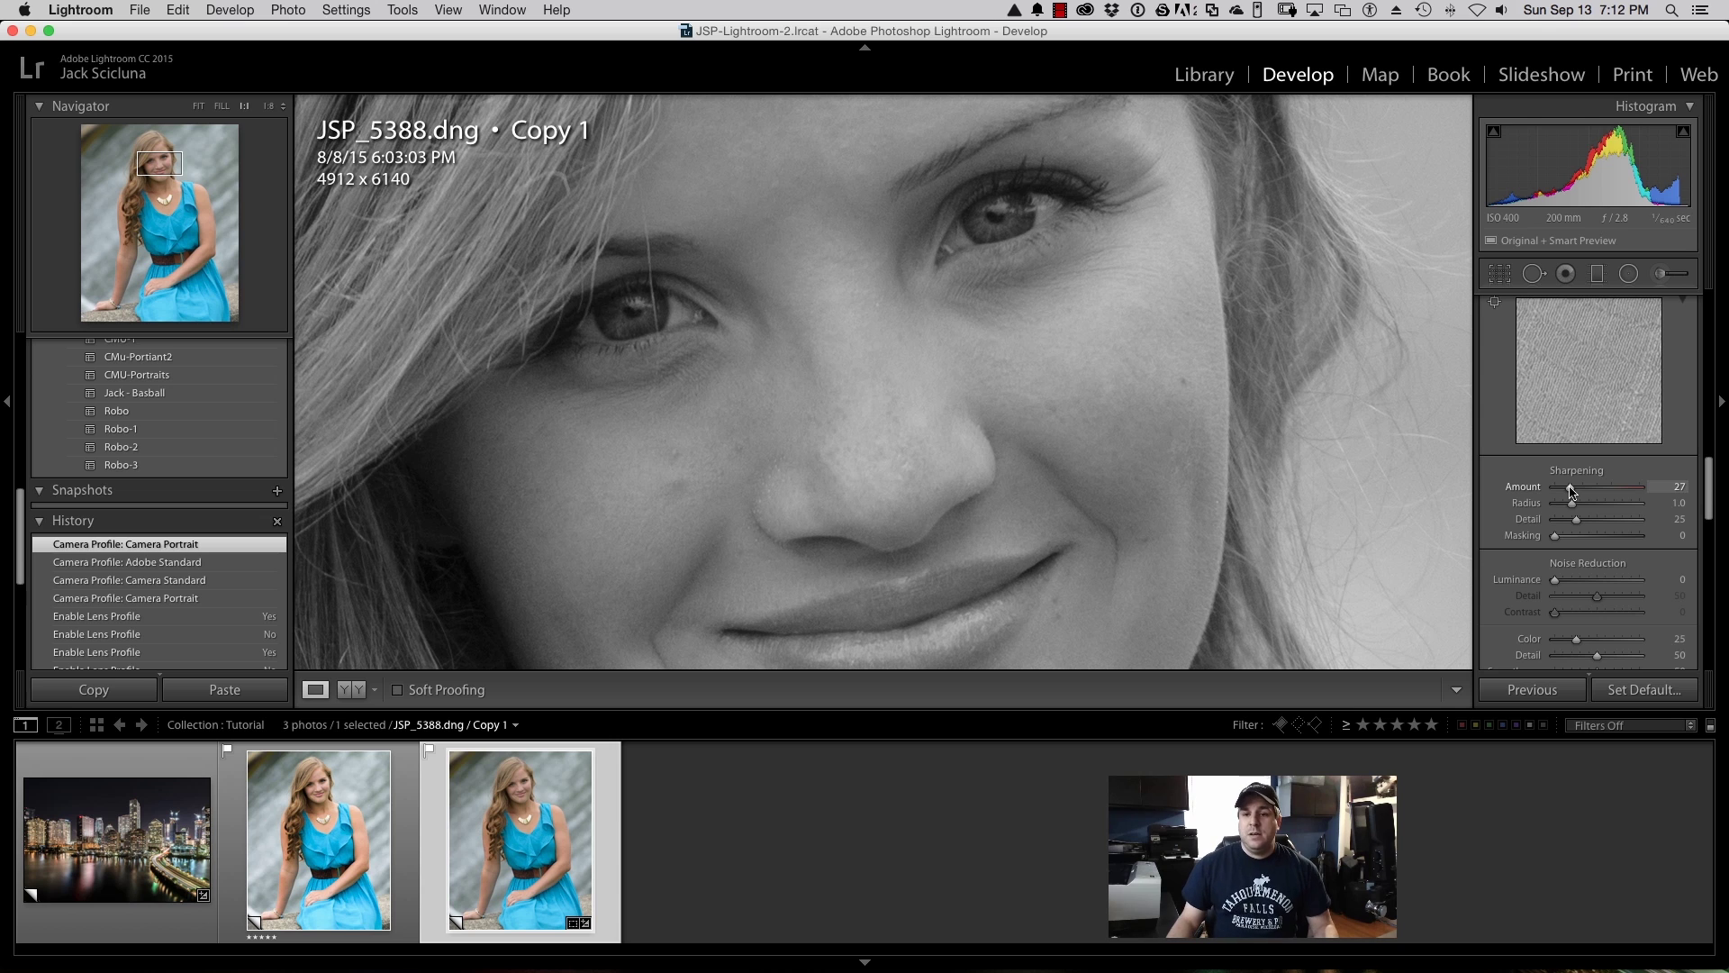
pyautogui.moveTo(1577, 491); pyautogui.dragTo(1639, 489)
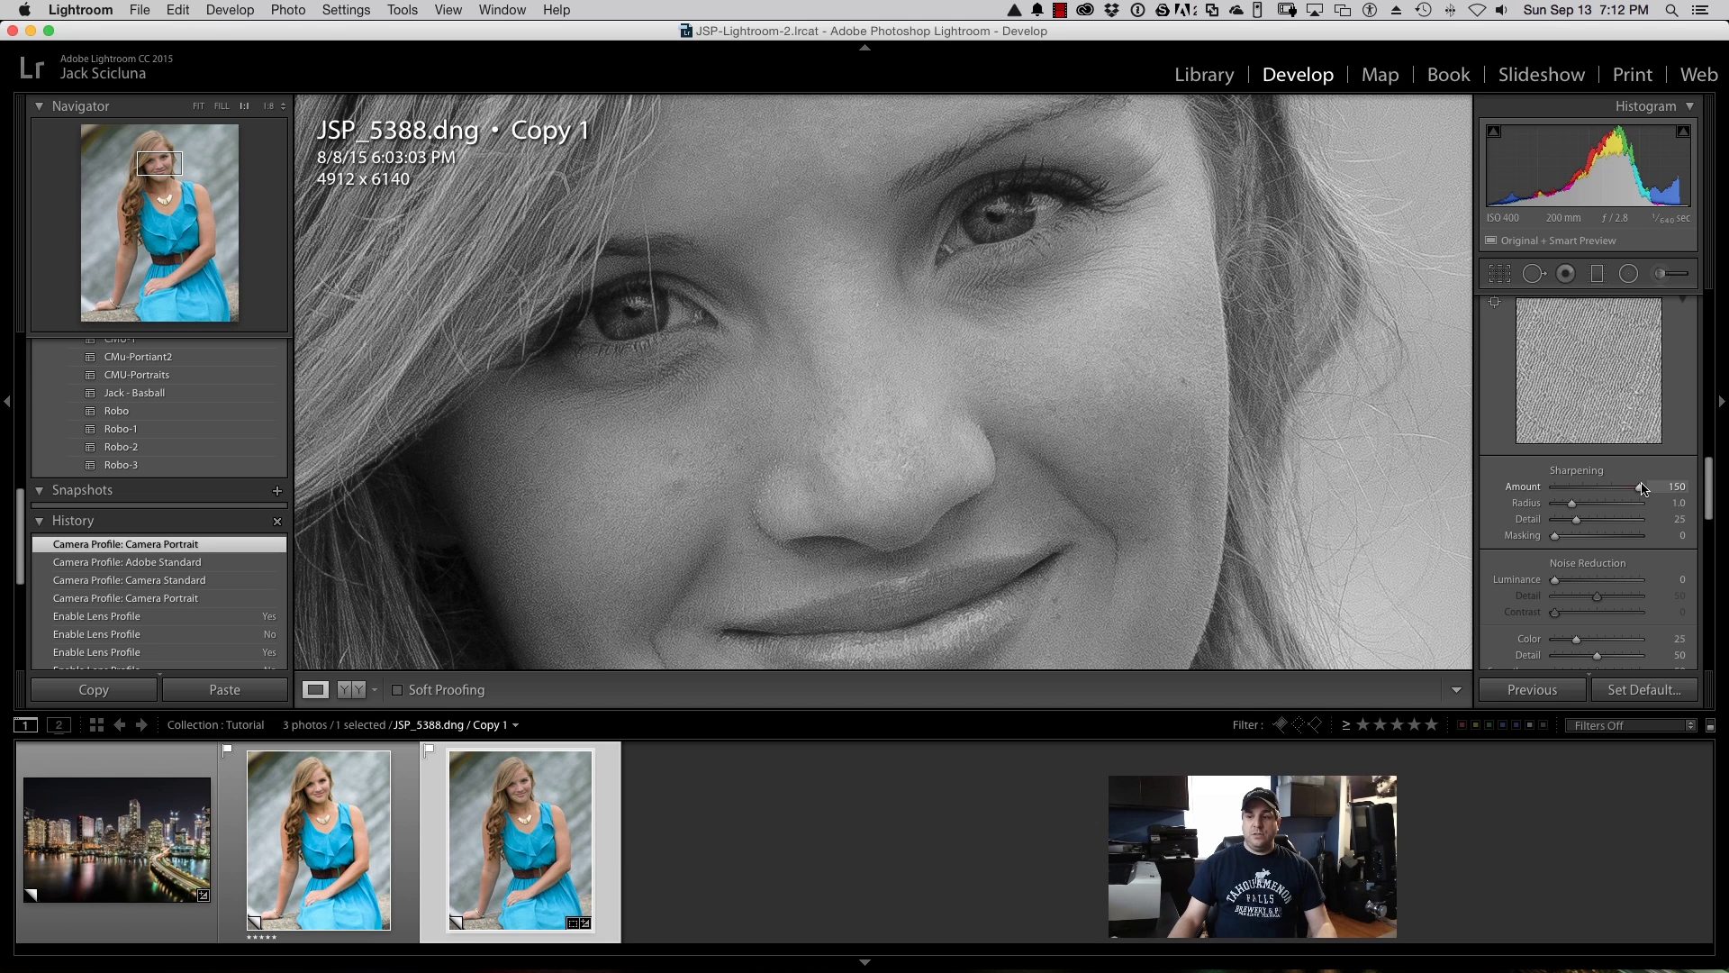
pyautogui.moveTo(1637, 488); pyautogui.dragTo(1550, 488)
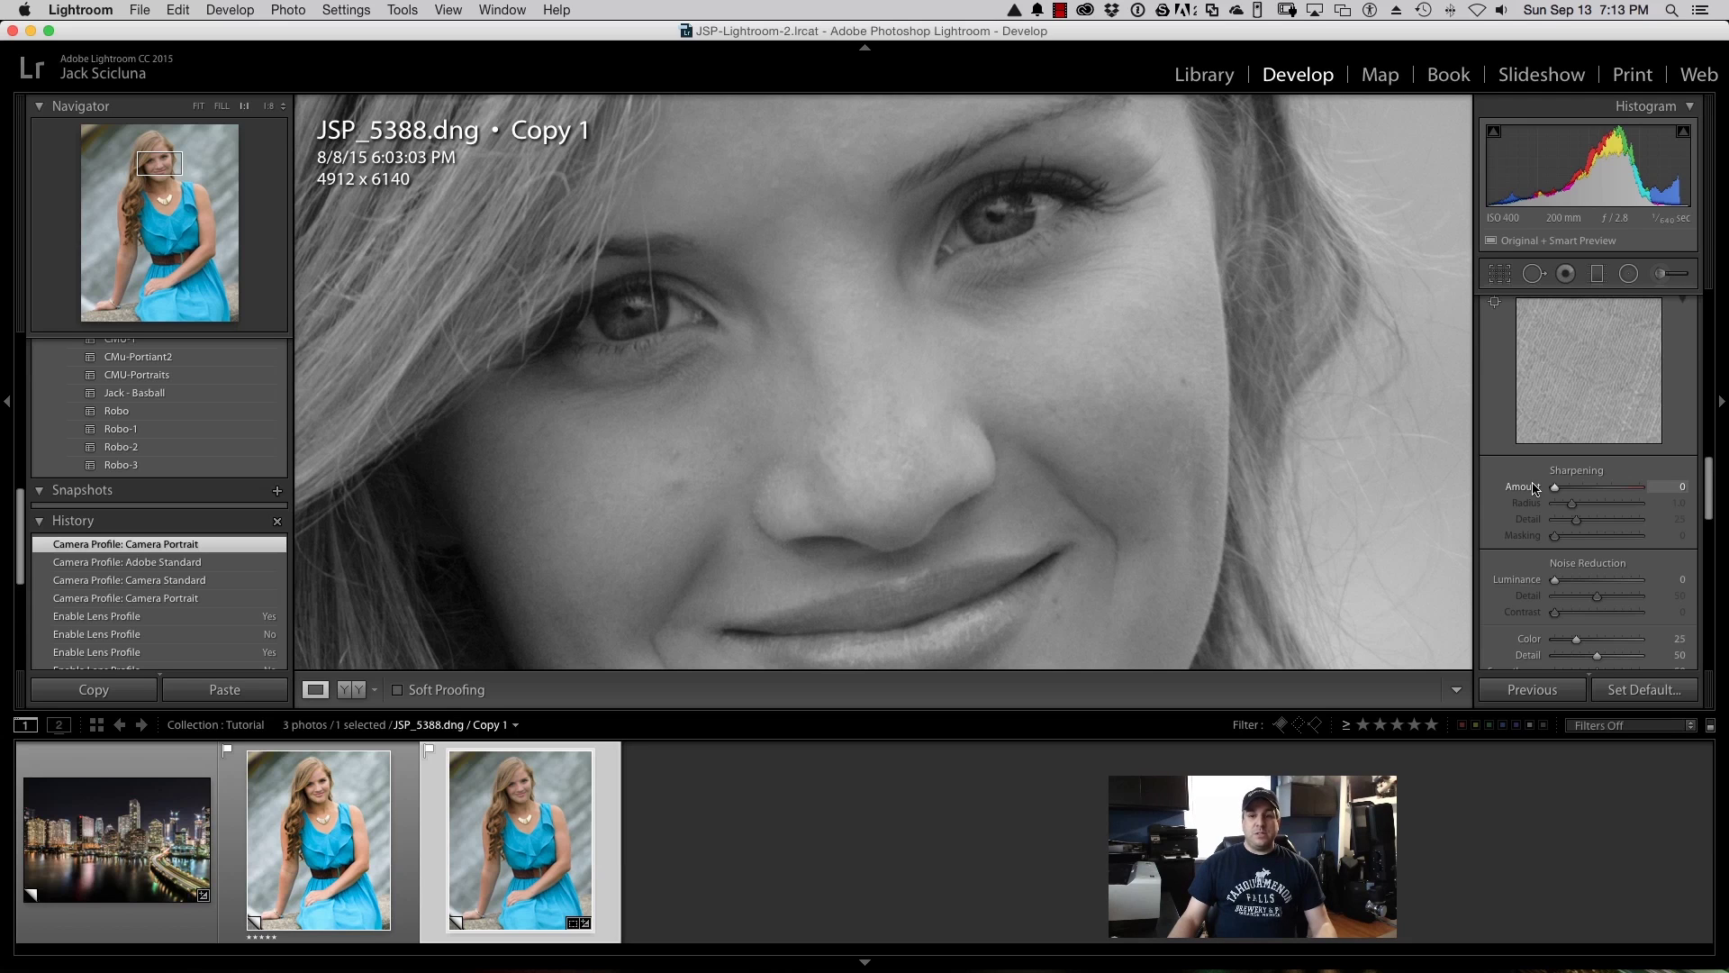
pyautogui.moveTo(1557, 488); pyautogui.dragTo(1618, 490)
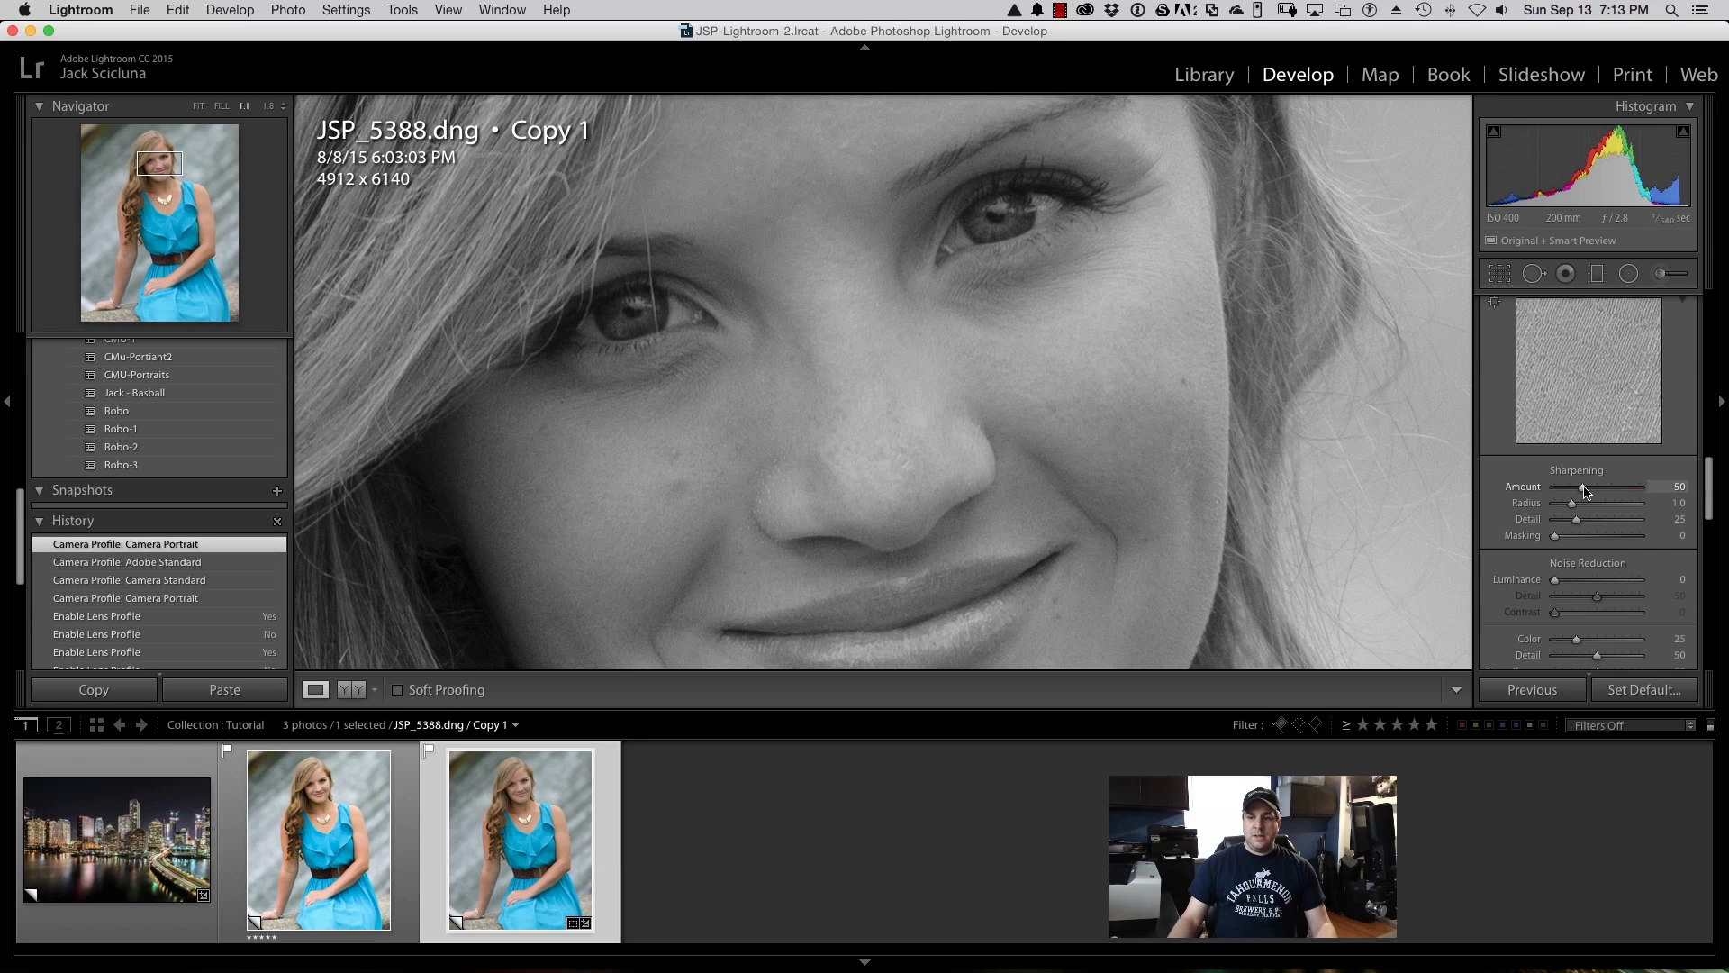
pyautogui.moveTo(1584, 491); pyautogui.dragTo(1582, 491)
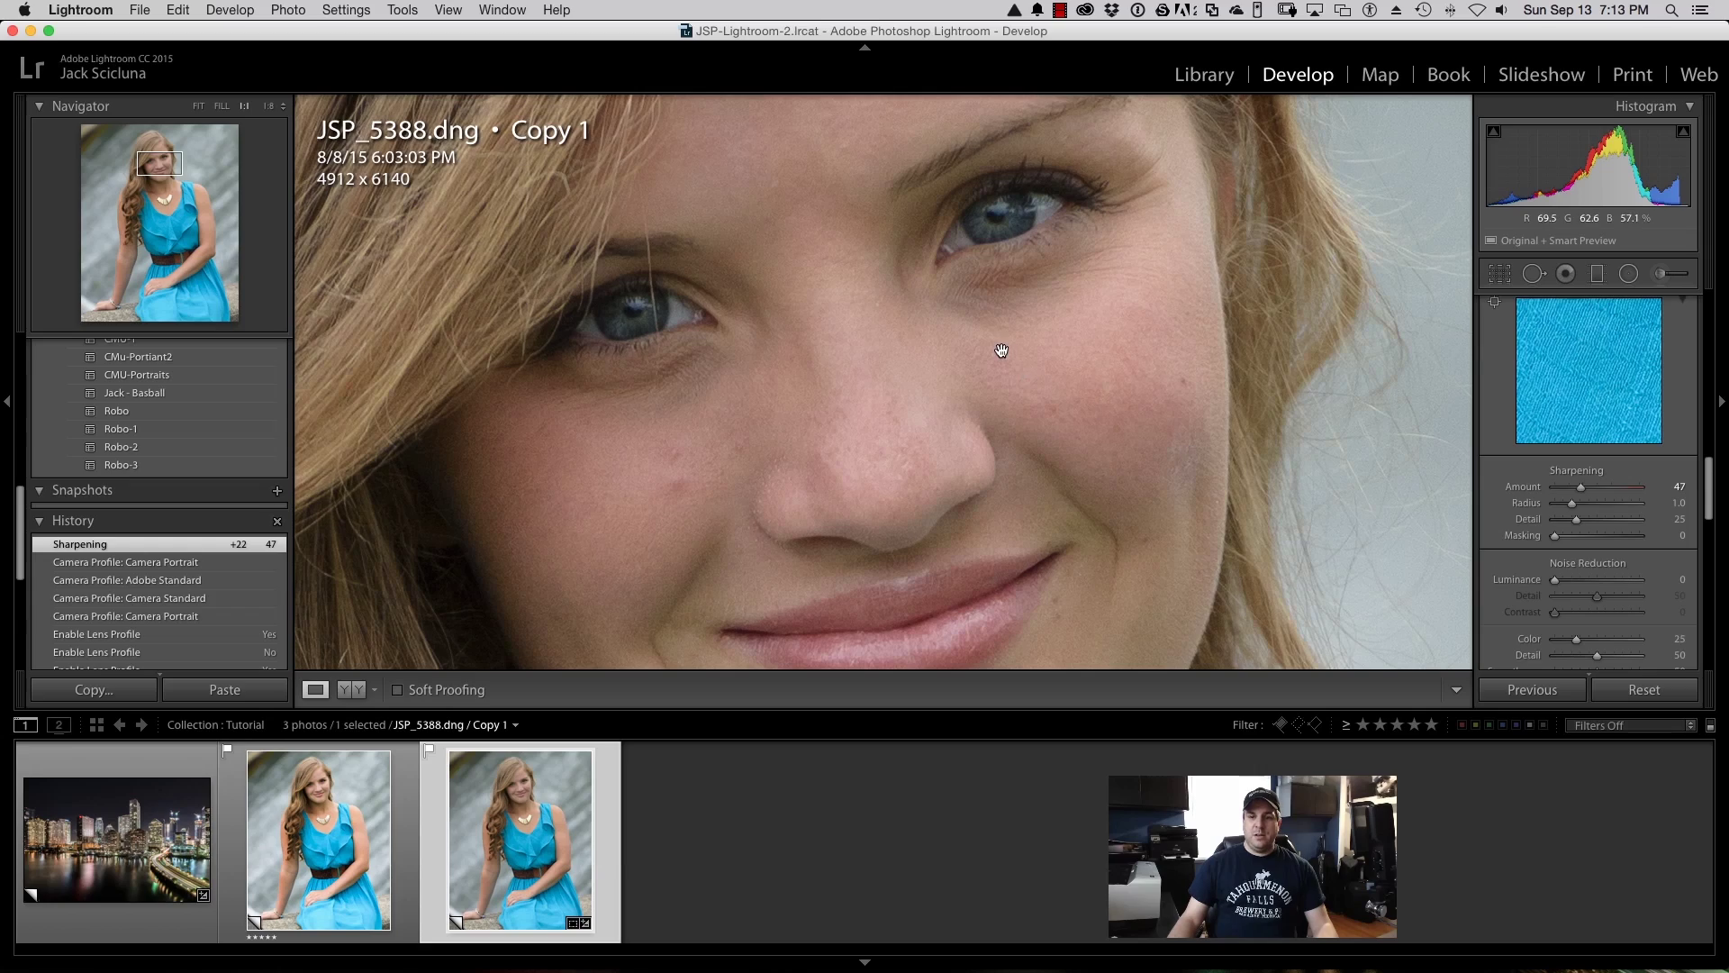
pyautogui.moveTo(997, 421); pyautogui.dragTo(1018, 649)
pyautogui.moveTo(1031, 337); pyautogui.dragTo(1034, 181)
pyautogui.moveTo(967, 525); pyautogui.dragTo(865, 373)
pyautogui.click(887, 304)
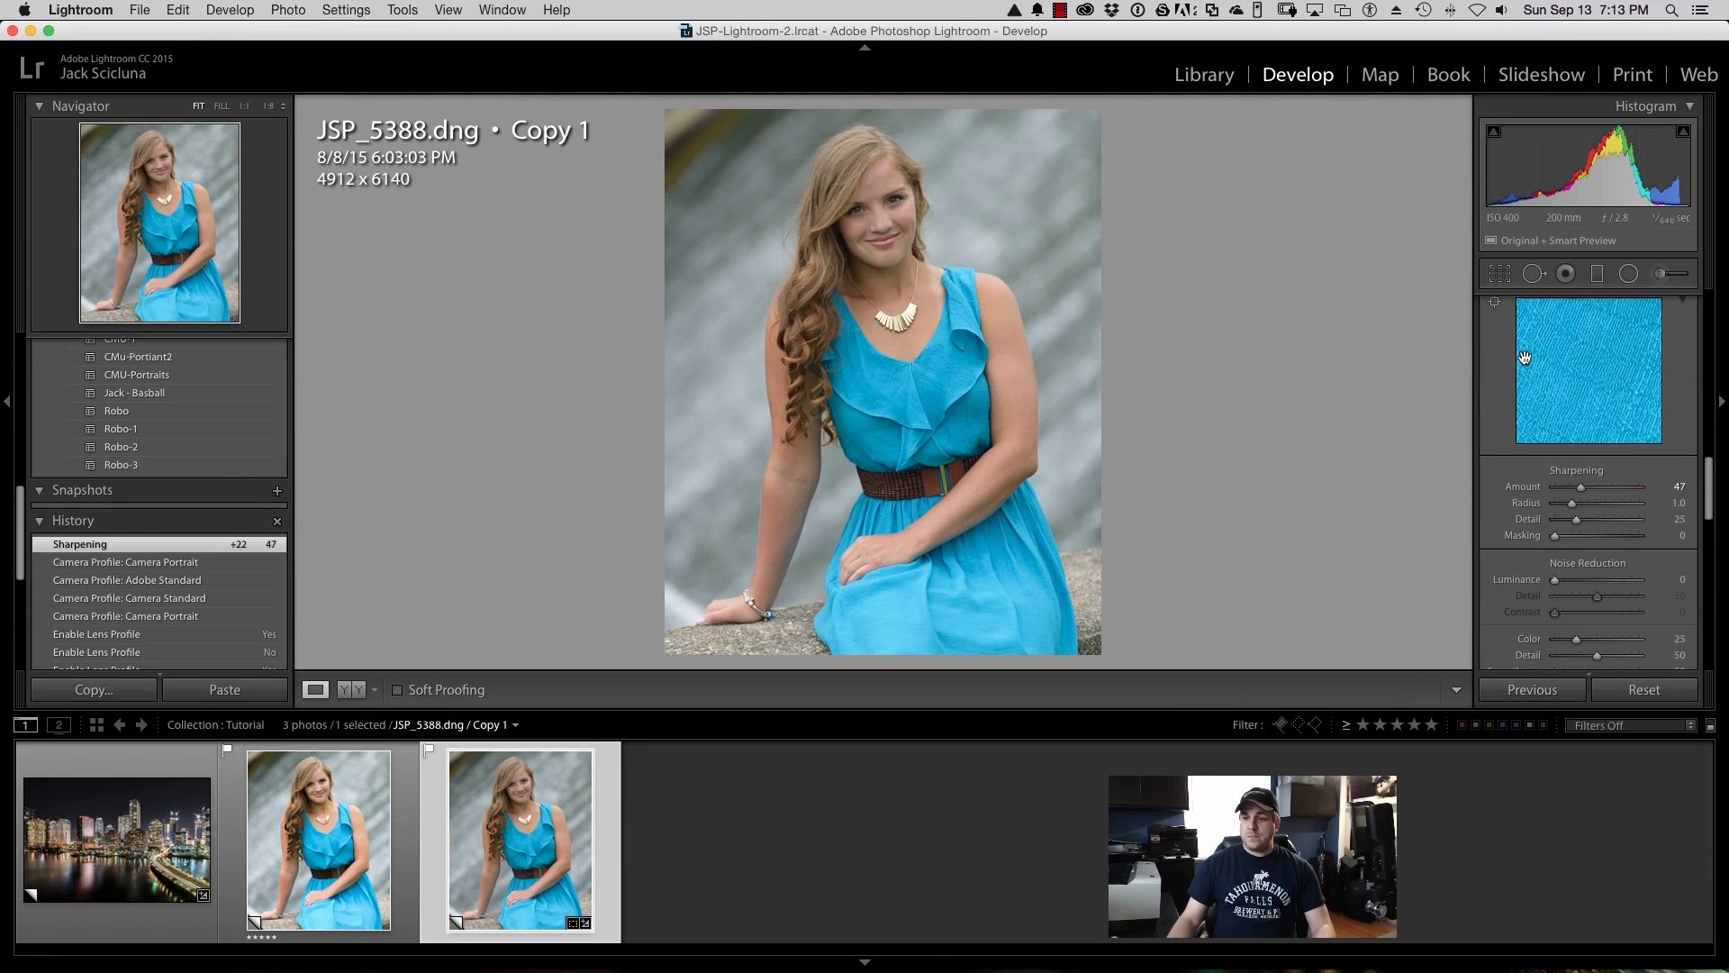
# Step: Set the portrait's Highlights to +37 and Contrast to +29 in the basic tone adjustments
pyautogui.scroll(10, 1602, 471)
pyautogui.scroll(5, 1602, 471)
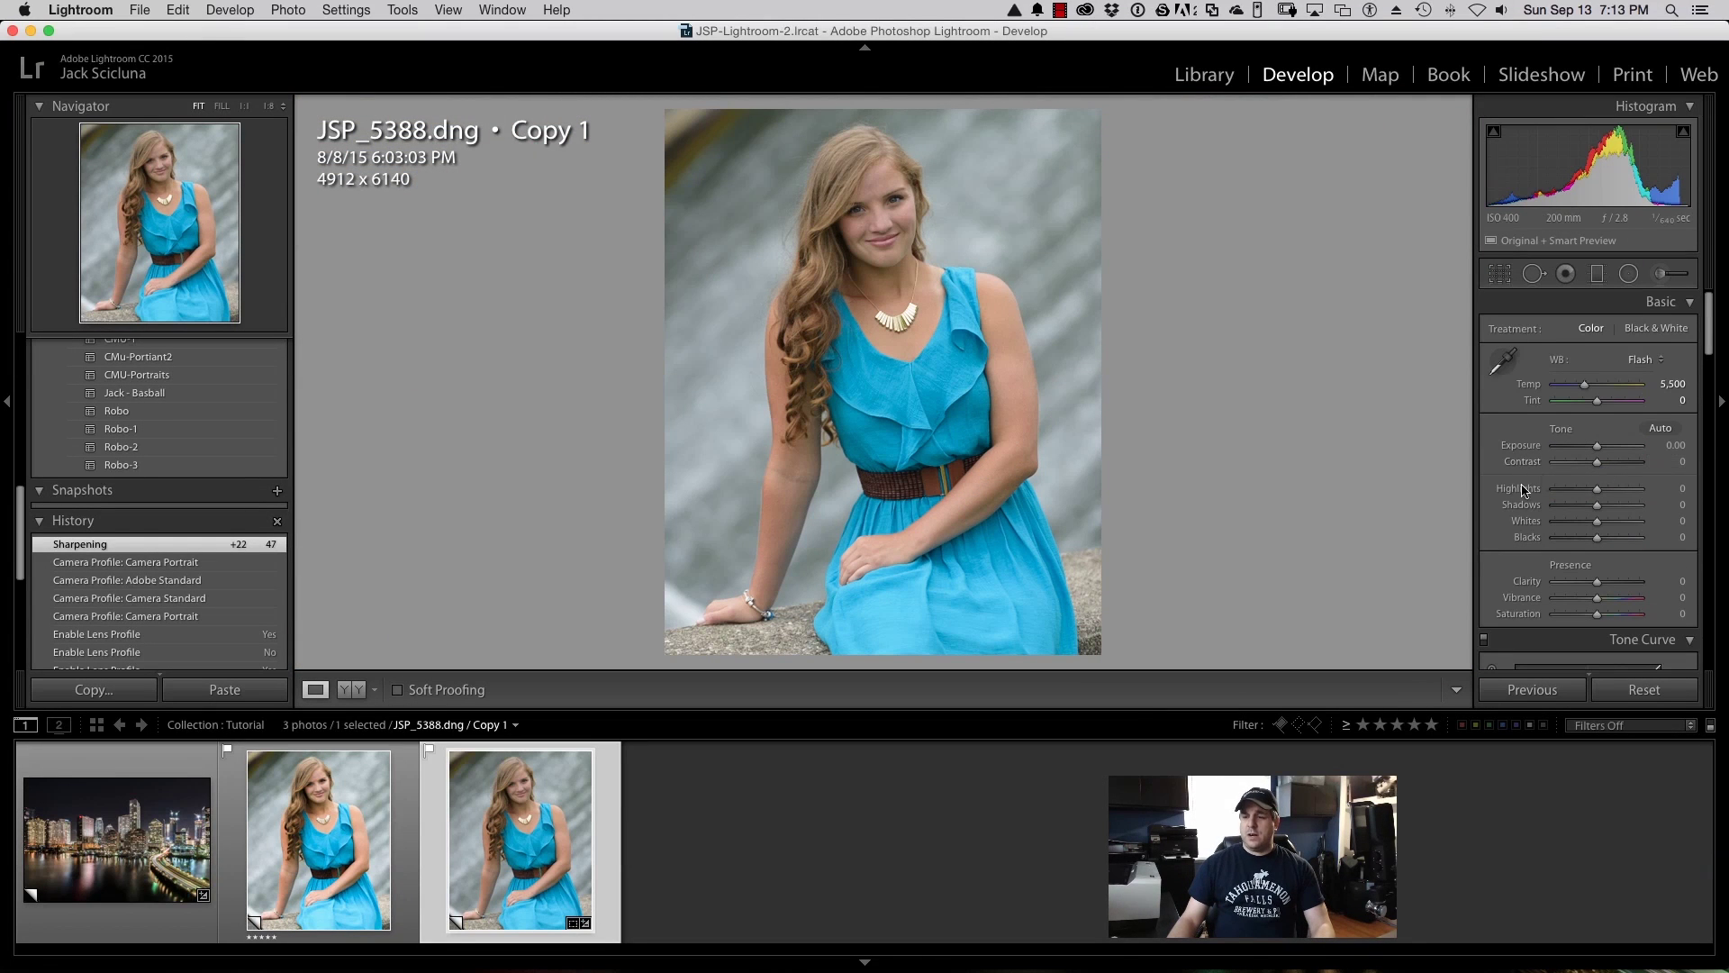
pyautogui.scroll(-1, 1512, 464)
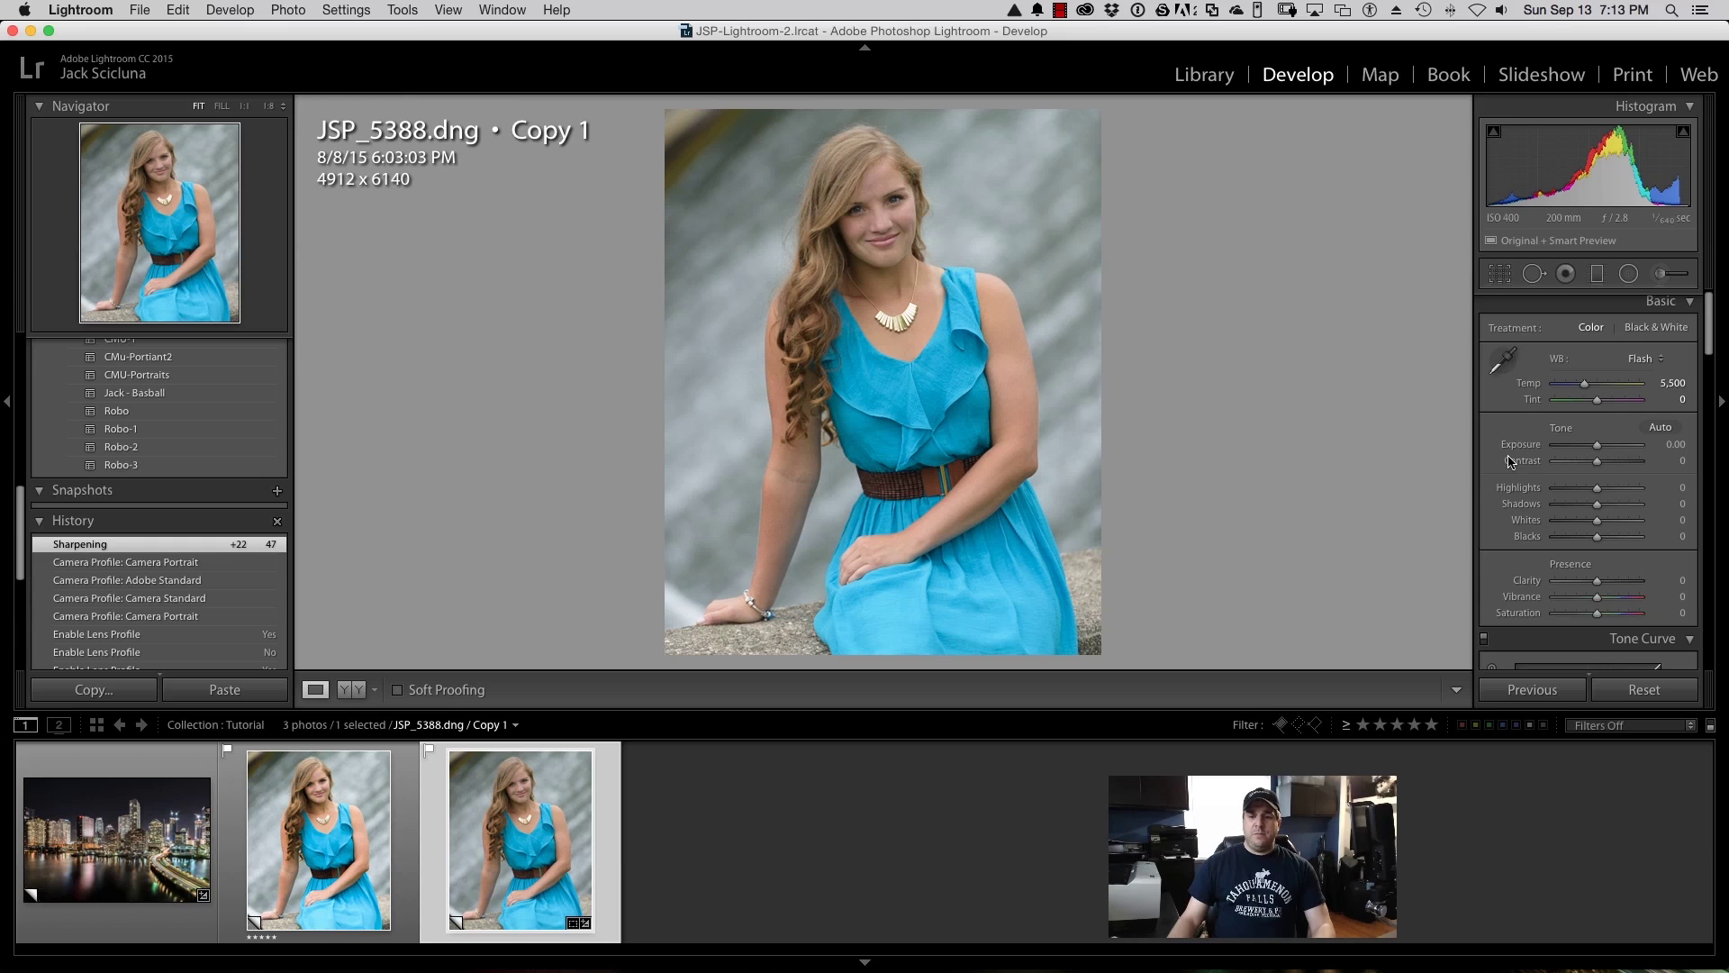
pyautogui.scroll(1, 1540, 500)
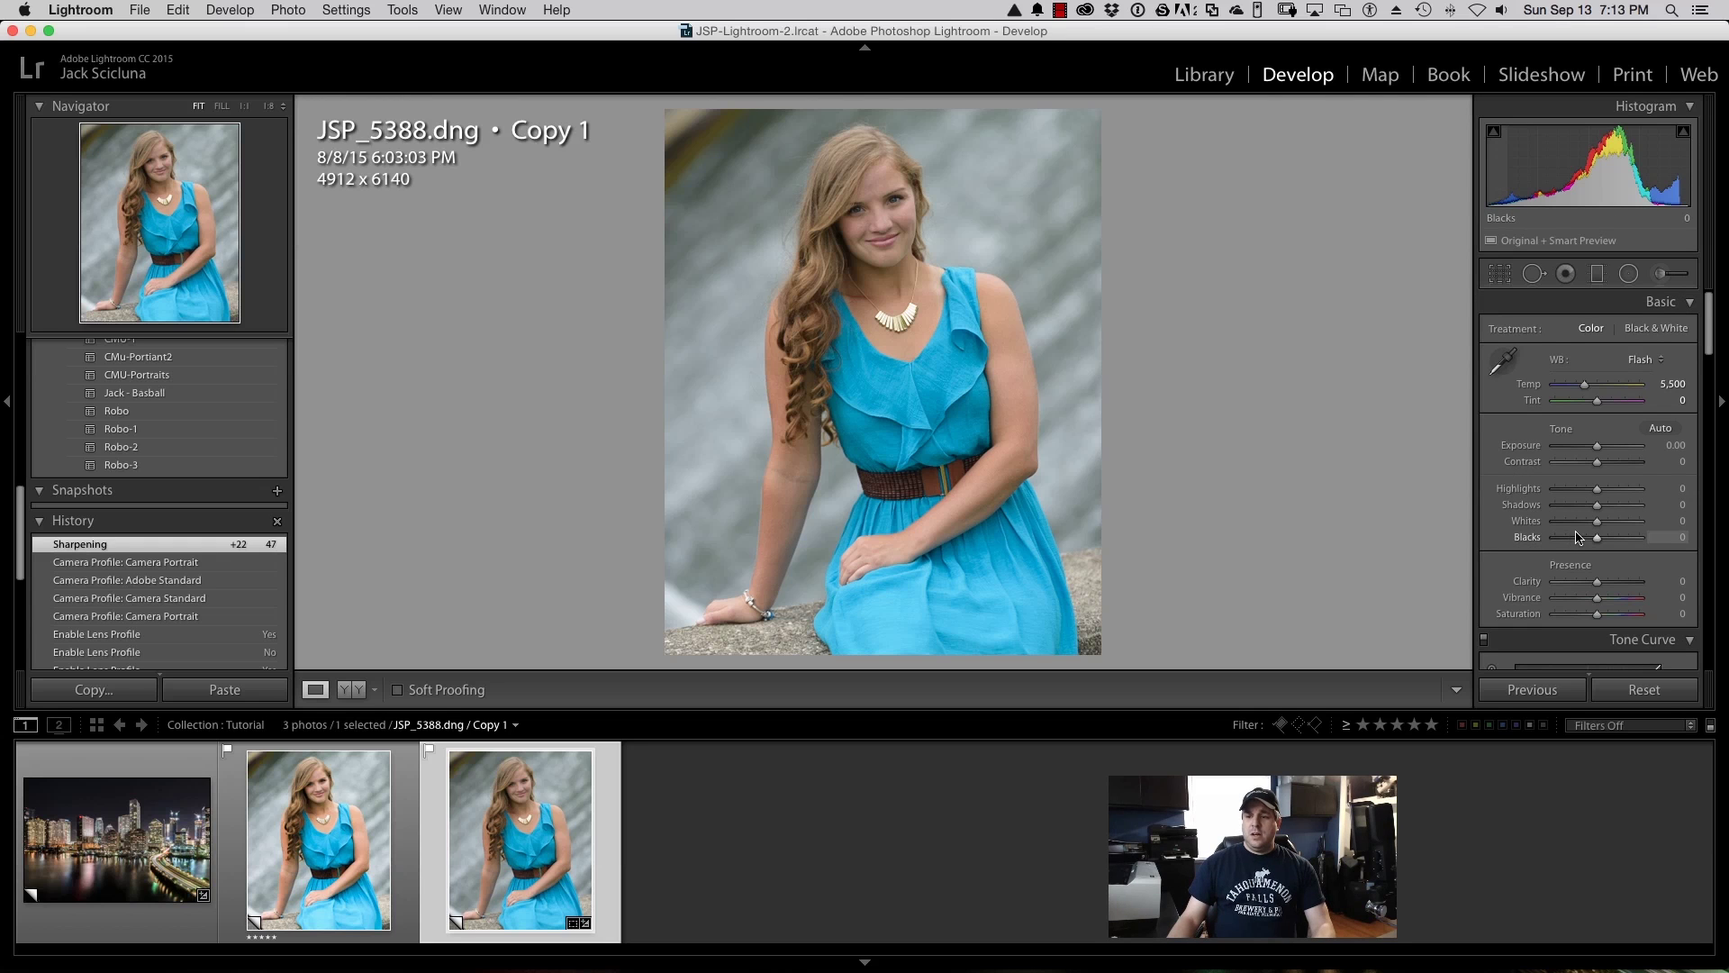
pyautogui.moveTo(1599, 493); pyautogui.dragTo(1647, 488)
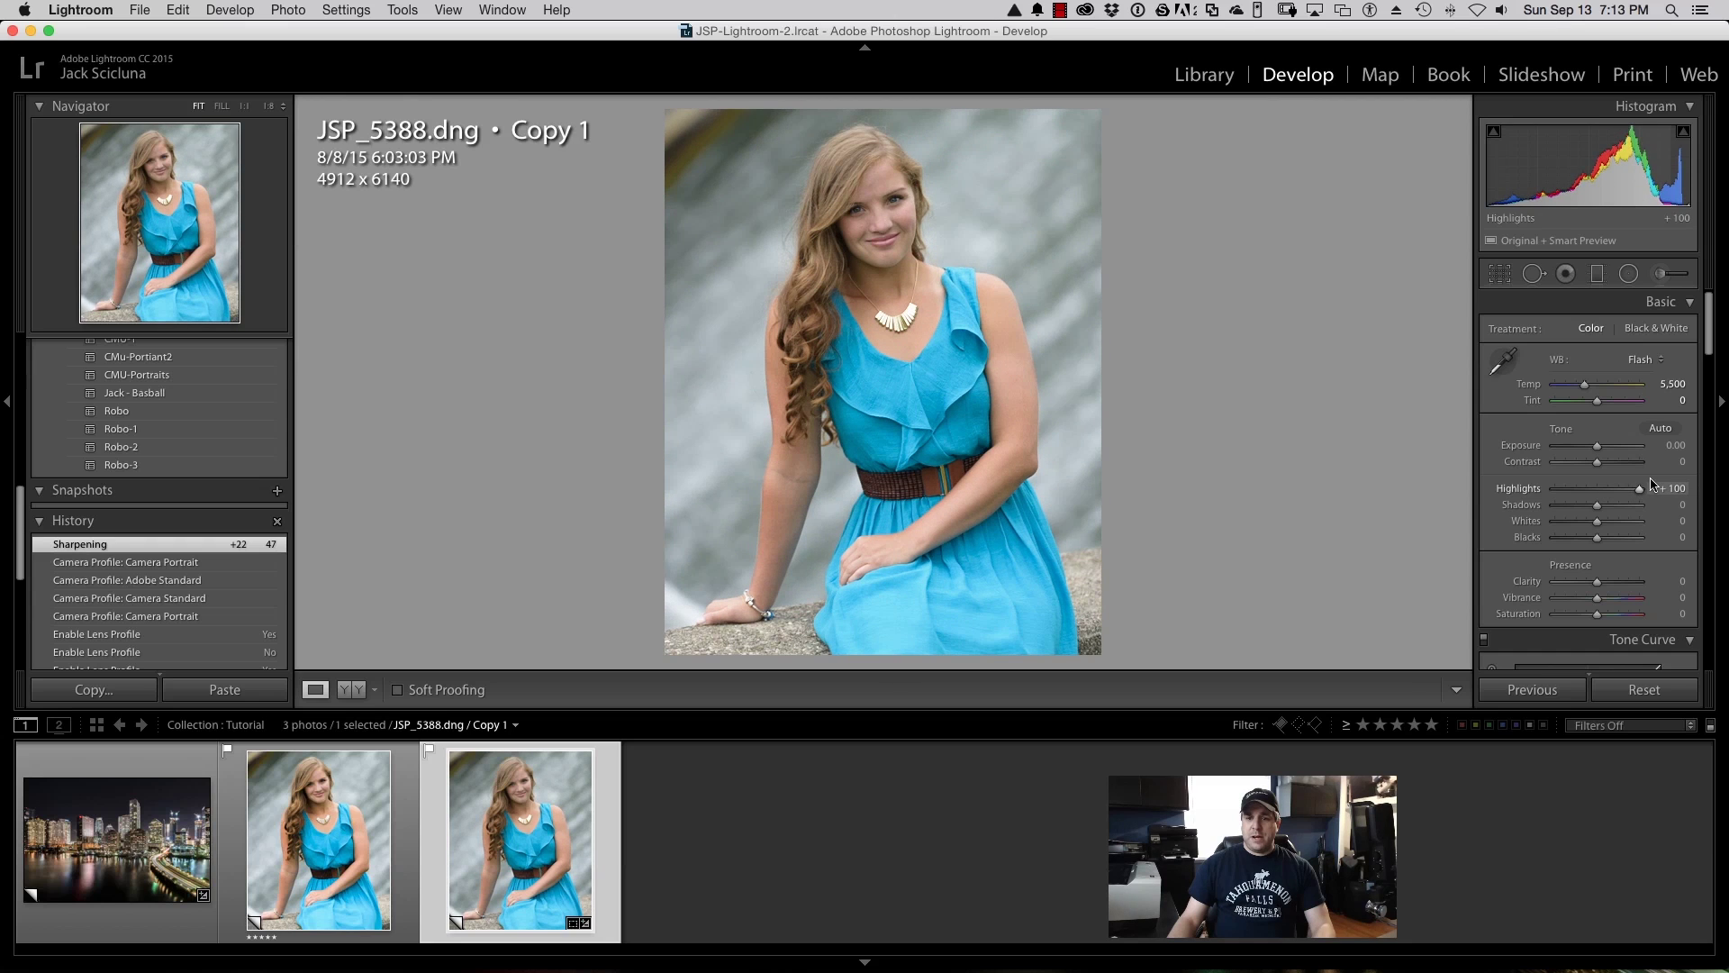
pyautogui.moveTo(1639, 486)
pyautogui.mouseDown()
pyautogui.moveTo(1617, 490)
pyautogui.moveTo(1612, 468)
pyautogui.mouseUp()
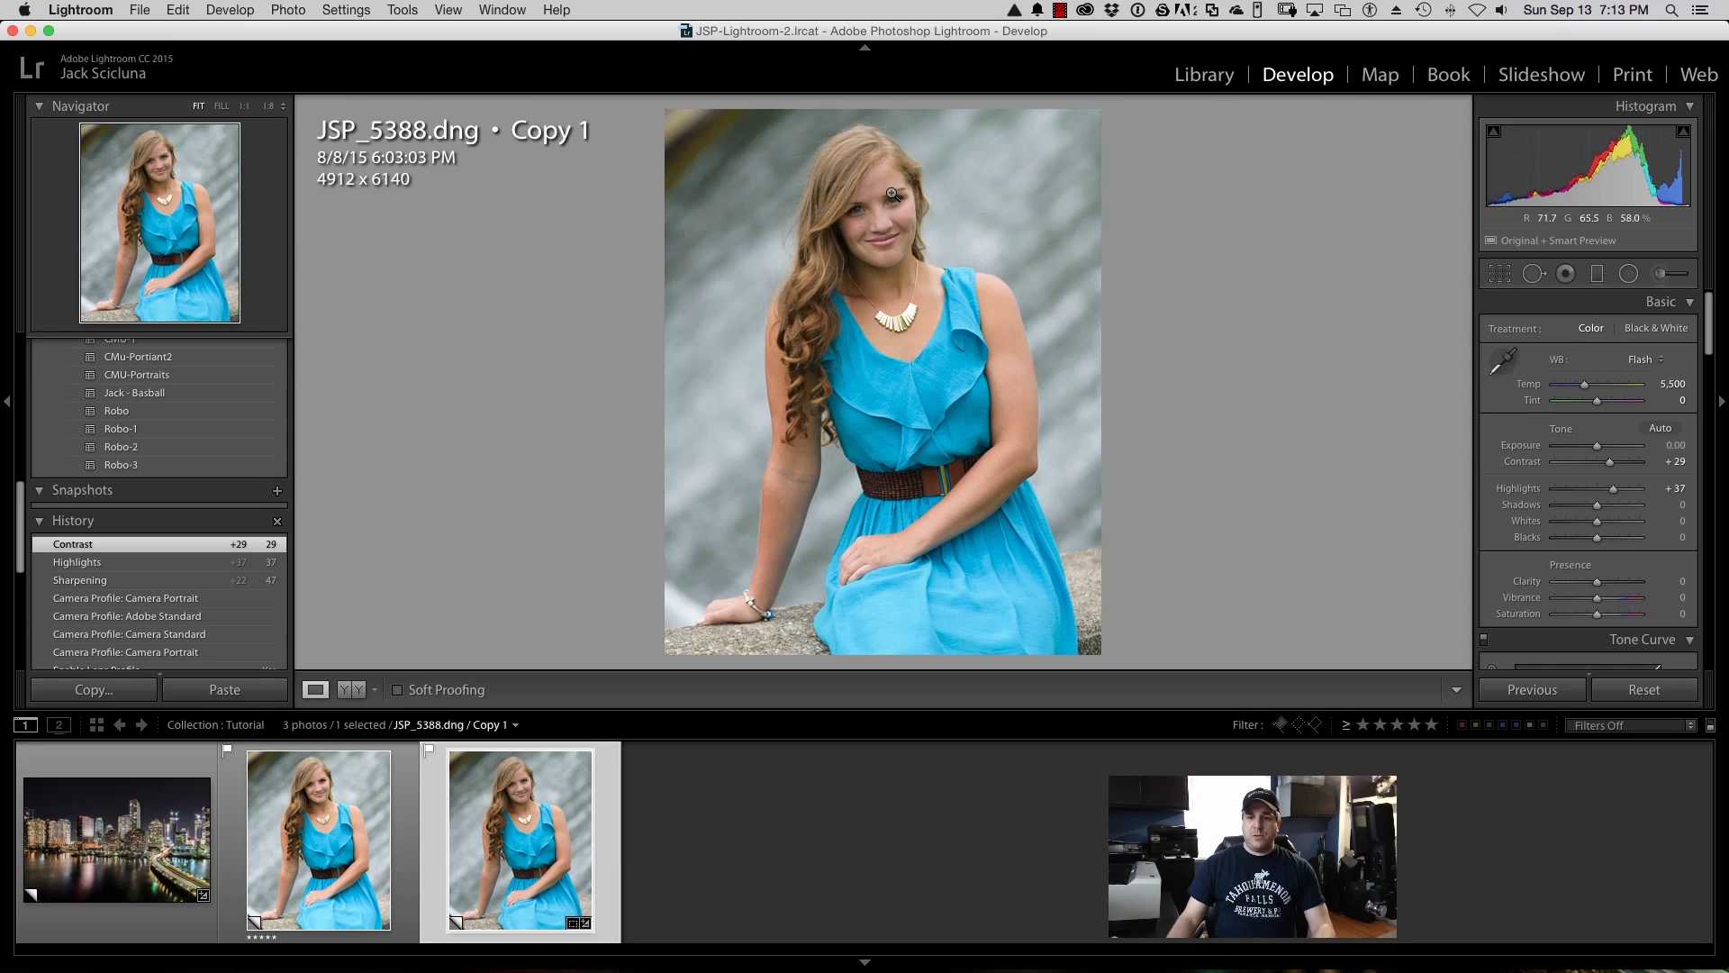
# Step: Set the portrait's Highlights to +7, Shadows to +9 and Whites to +6
pyautogui.moveTo(1613, 488)
pyautogui.mouseDown()
pyautogui.moveTo(1576, 495)
pyautogui.moveTo(1662, 494)
pyautogui.moveTo(1551, 507)
pyautogui.moveTo(1598, 510)
pyautogui.mouseUp()
pyautogui.keyDown('alt'); pyautogui.click(1616, 494); pyautogui.keyUp('alt')
pyautogui.keyDown('alt'); pyautogui.click(1551, 507); pyautogui.keyUp('alt')
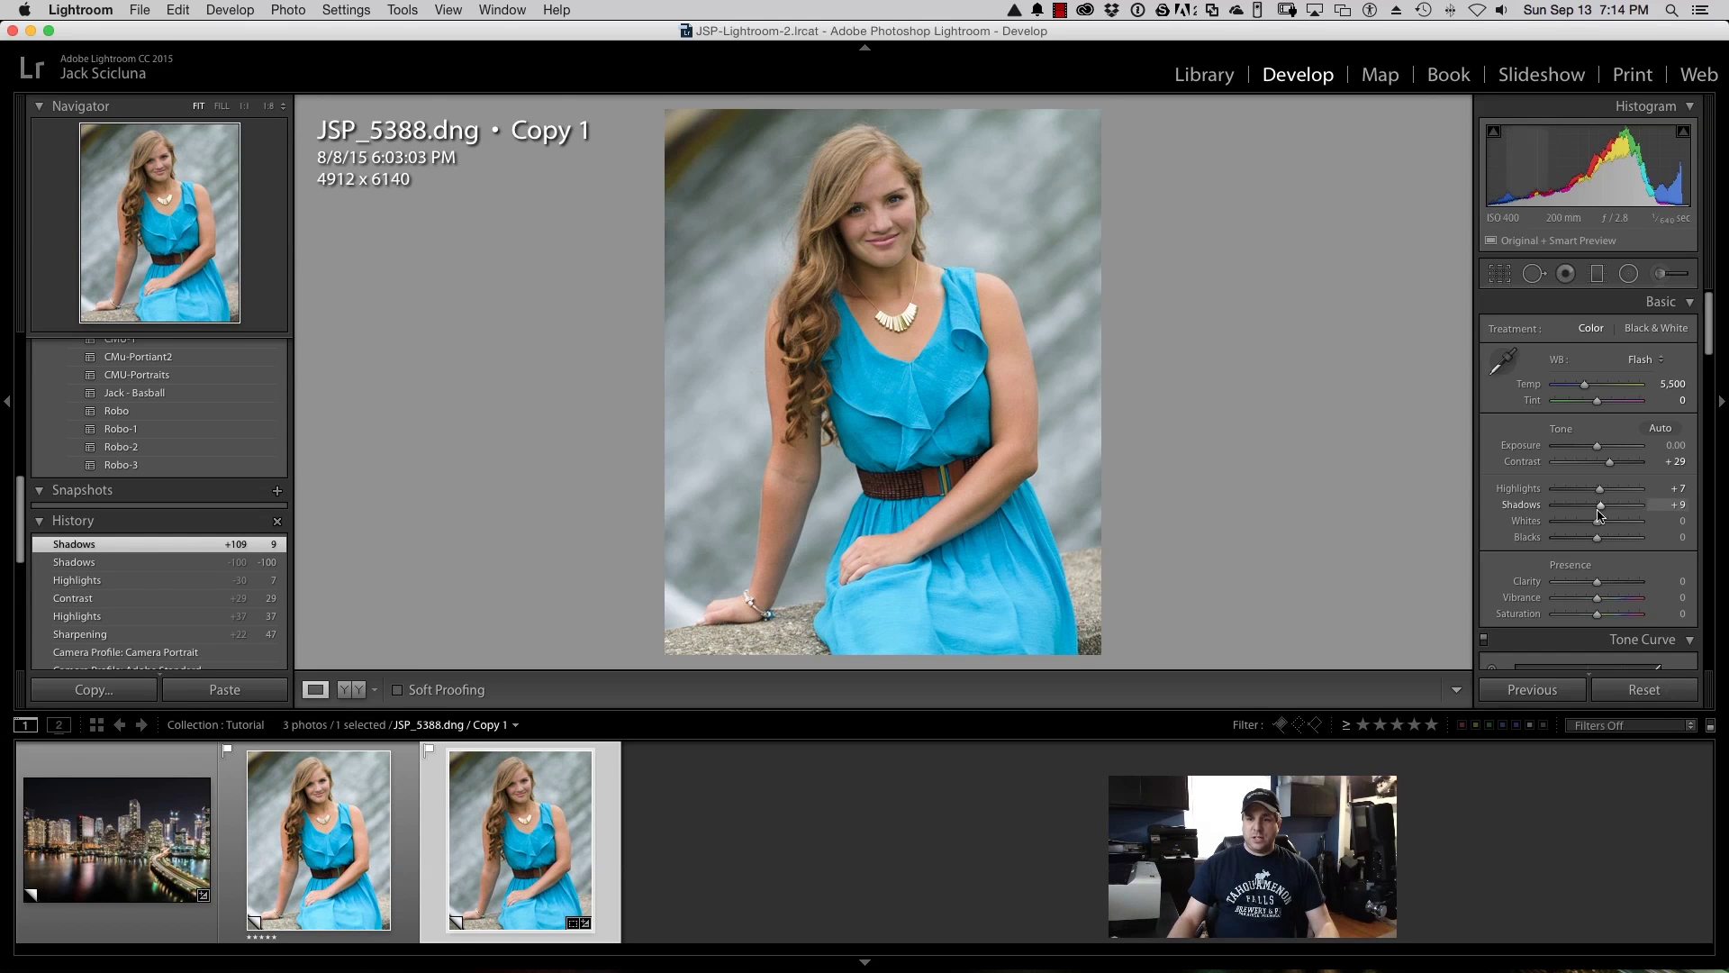
pyautogui.moveTo(1596, 521); pyautogui.dragTo(1599, 523)
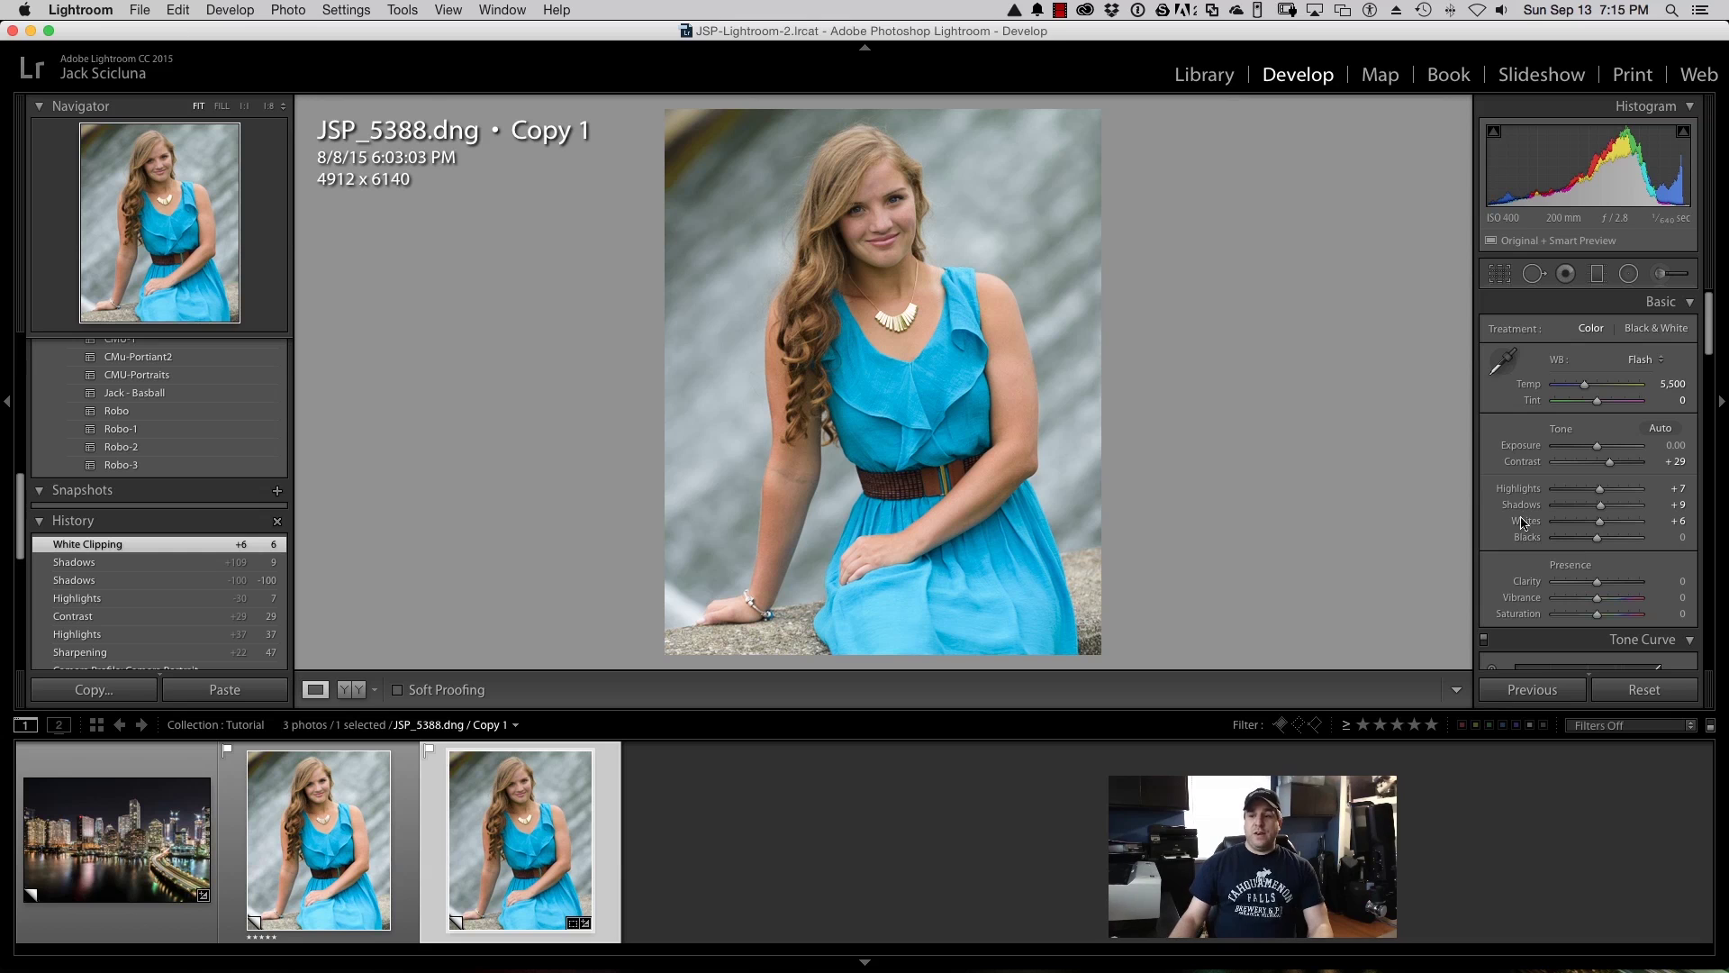
pyautogui.scroll(-10, 1575, 520)
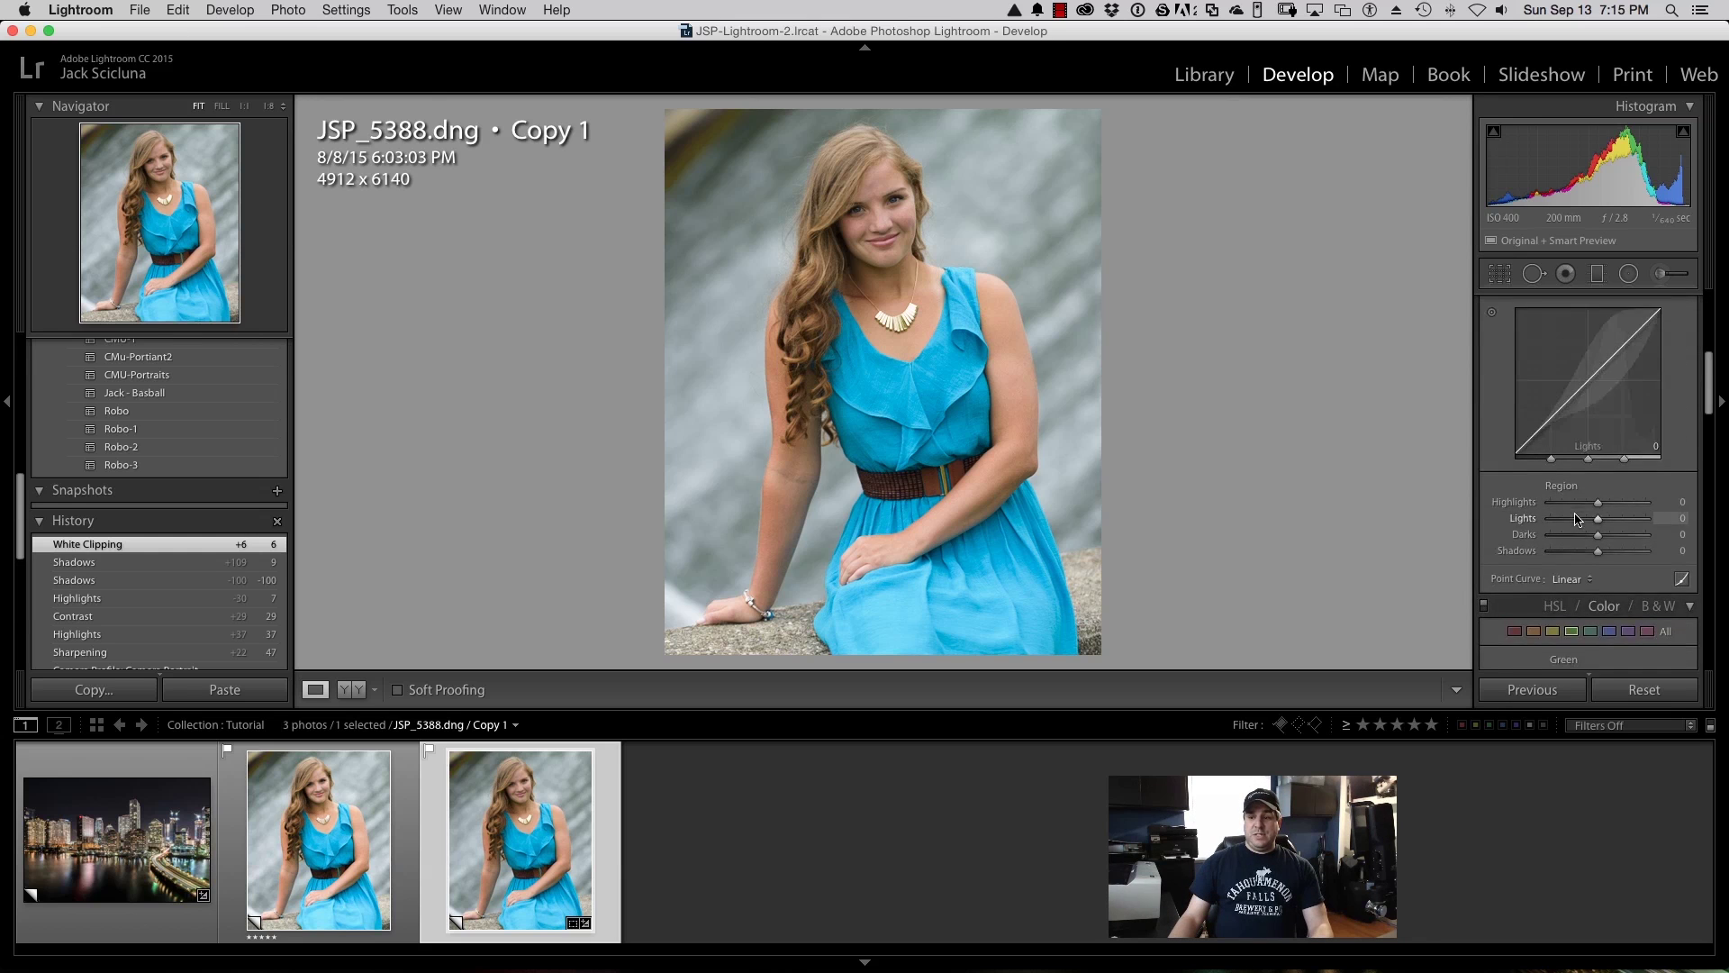
pyautogui.scroll(-8, 1575, 514)
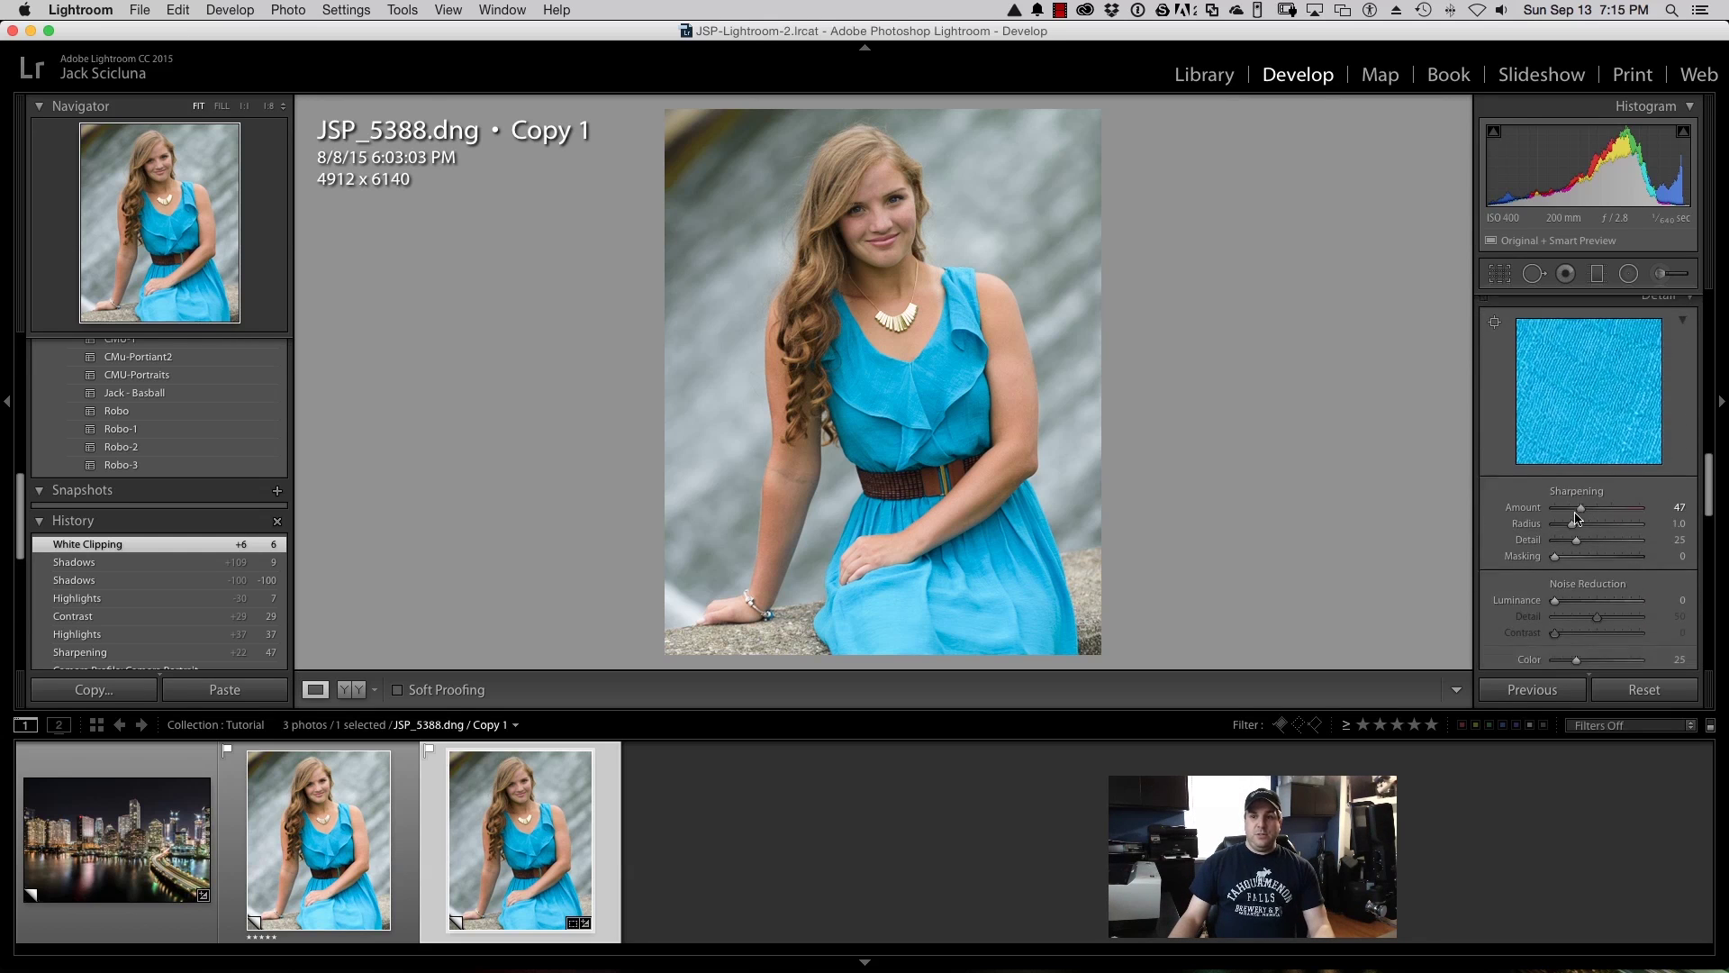
pyautogui.scroll(-8, 1575, 519)
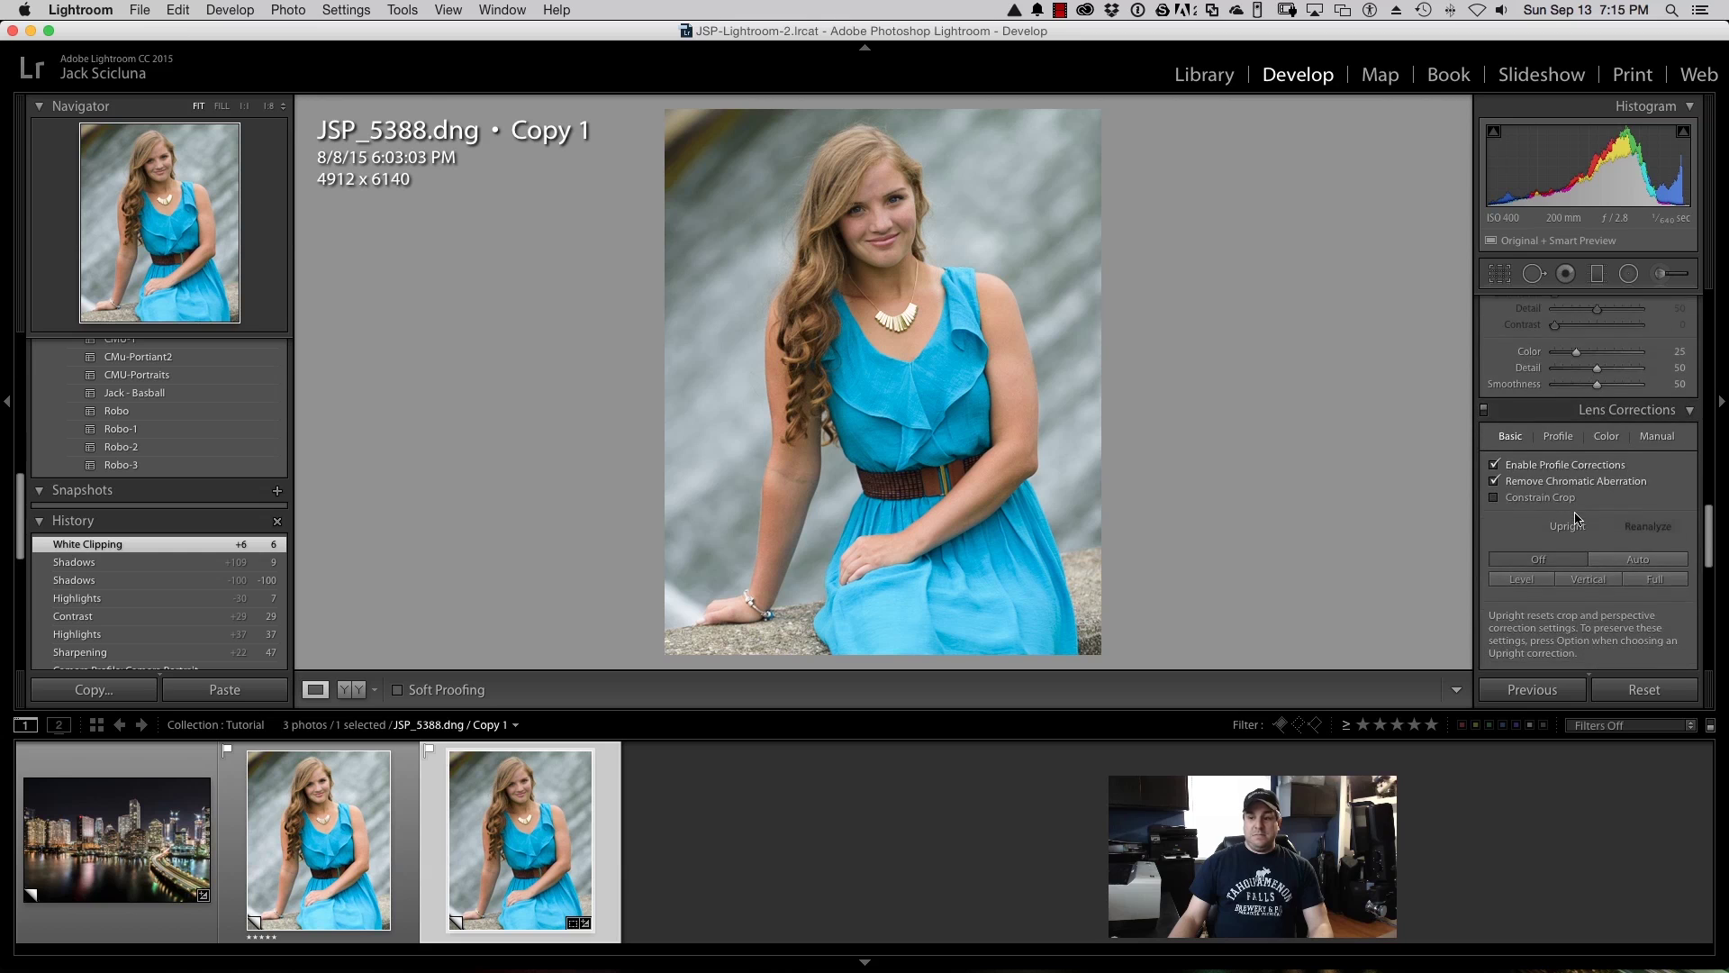
pyautogui.scroll(3, 1575, 519)
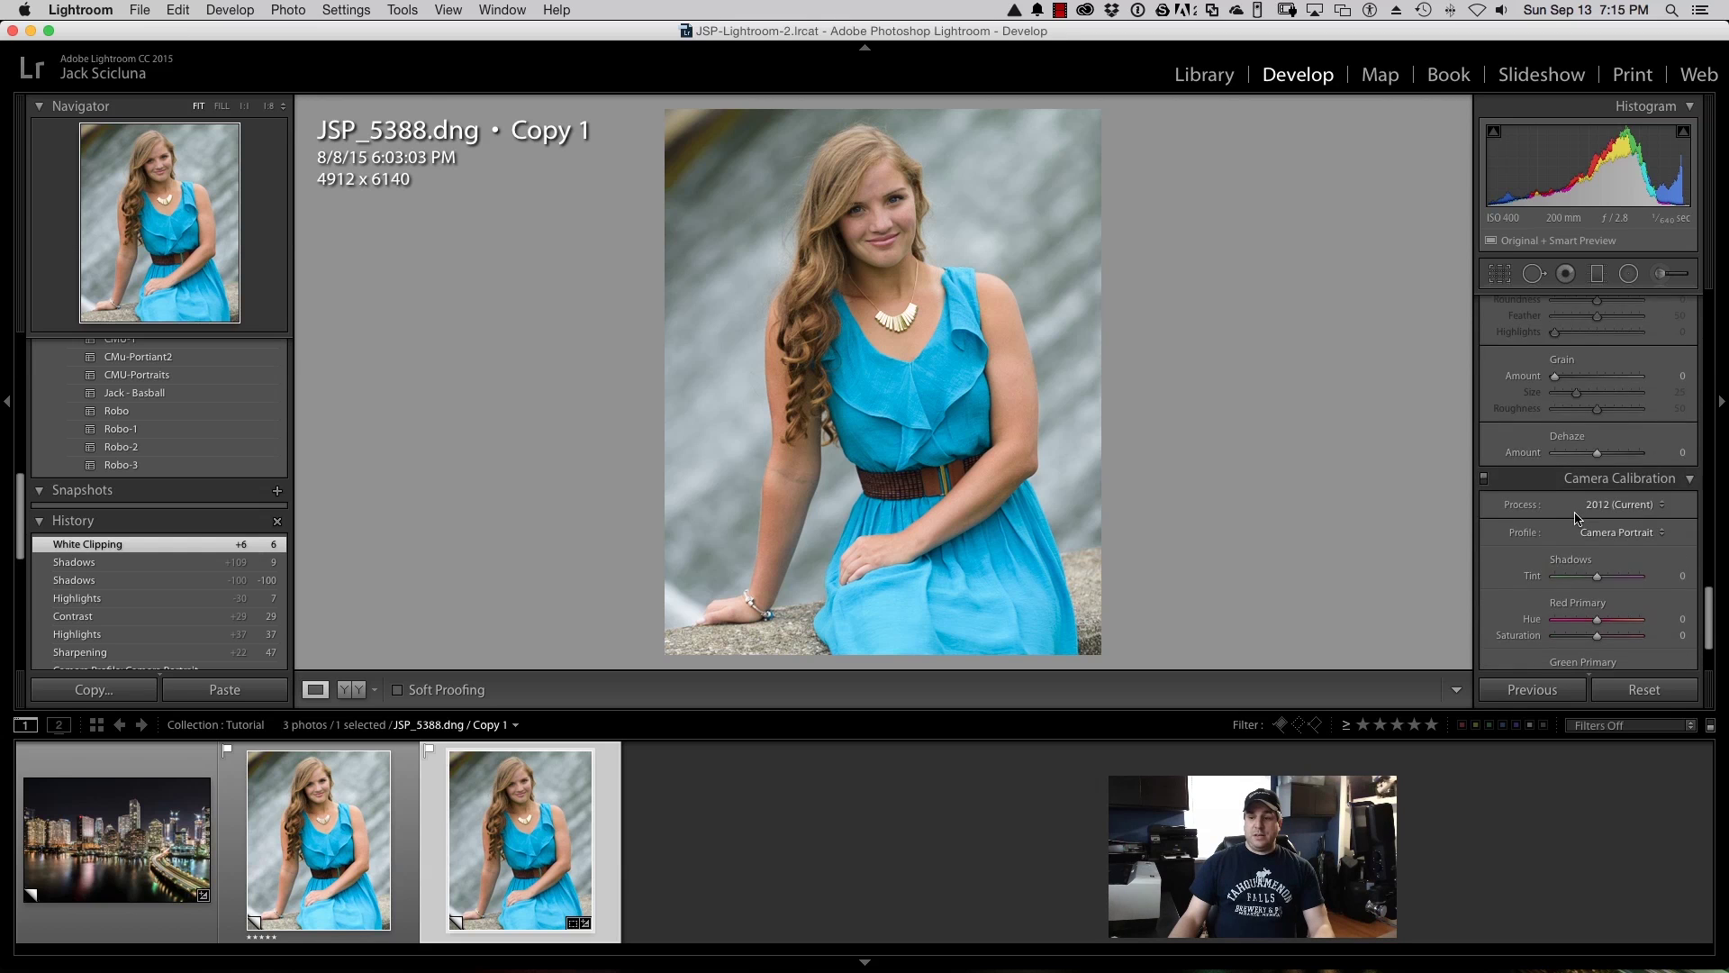
pyautogui.scroll(15, 1575, 520)
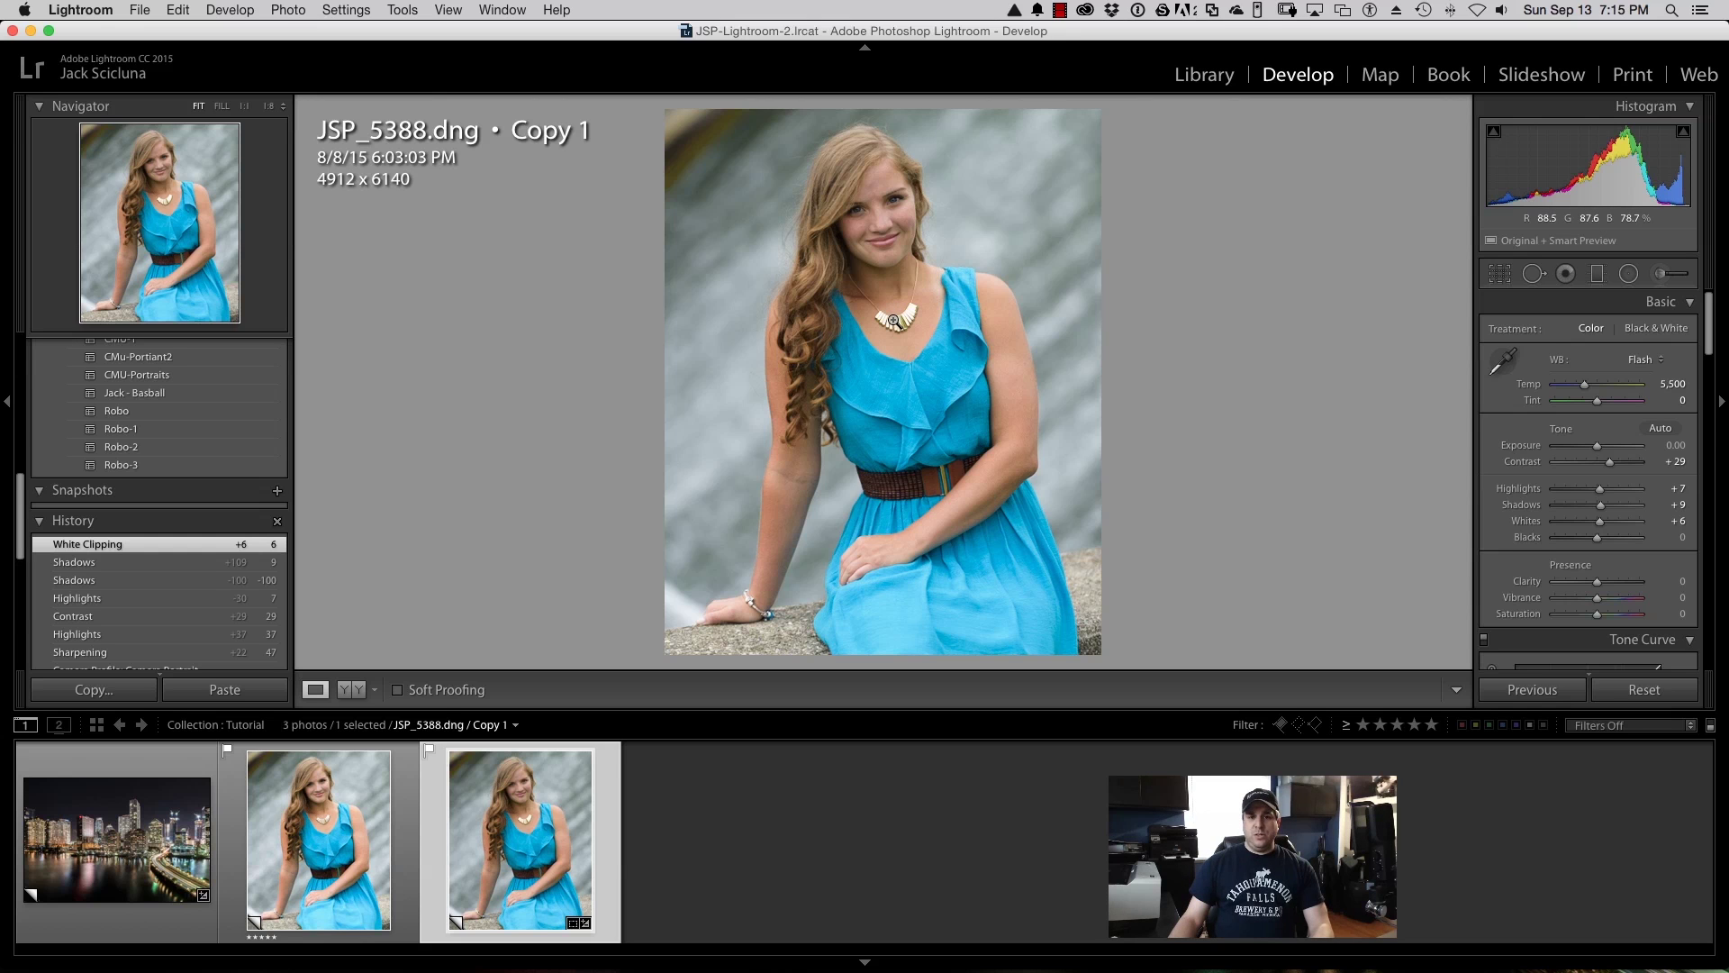
# Step: Examine the woman's skin, eyes, hair and chin at close range for blemishes and fine detail
pyautogui.click(897, 300)
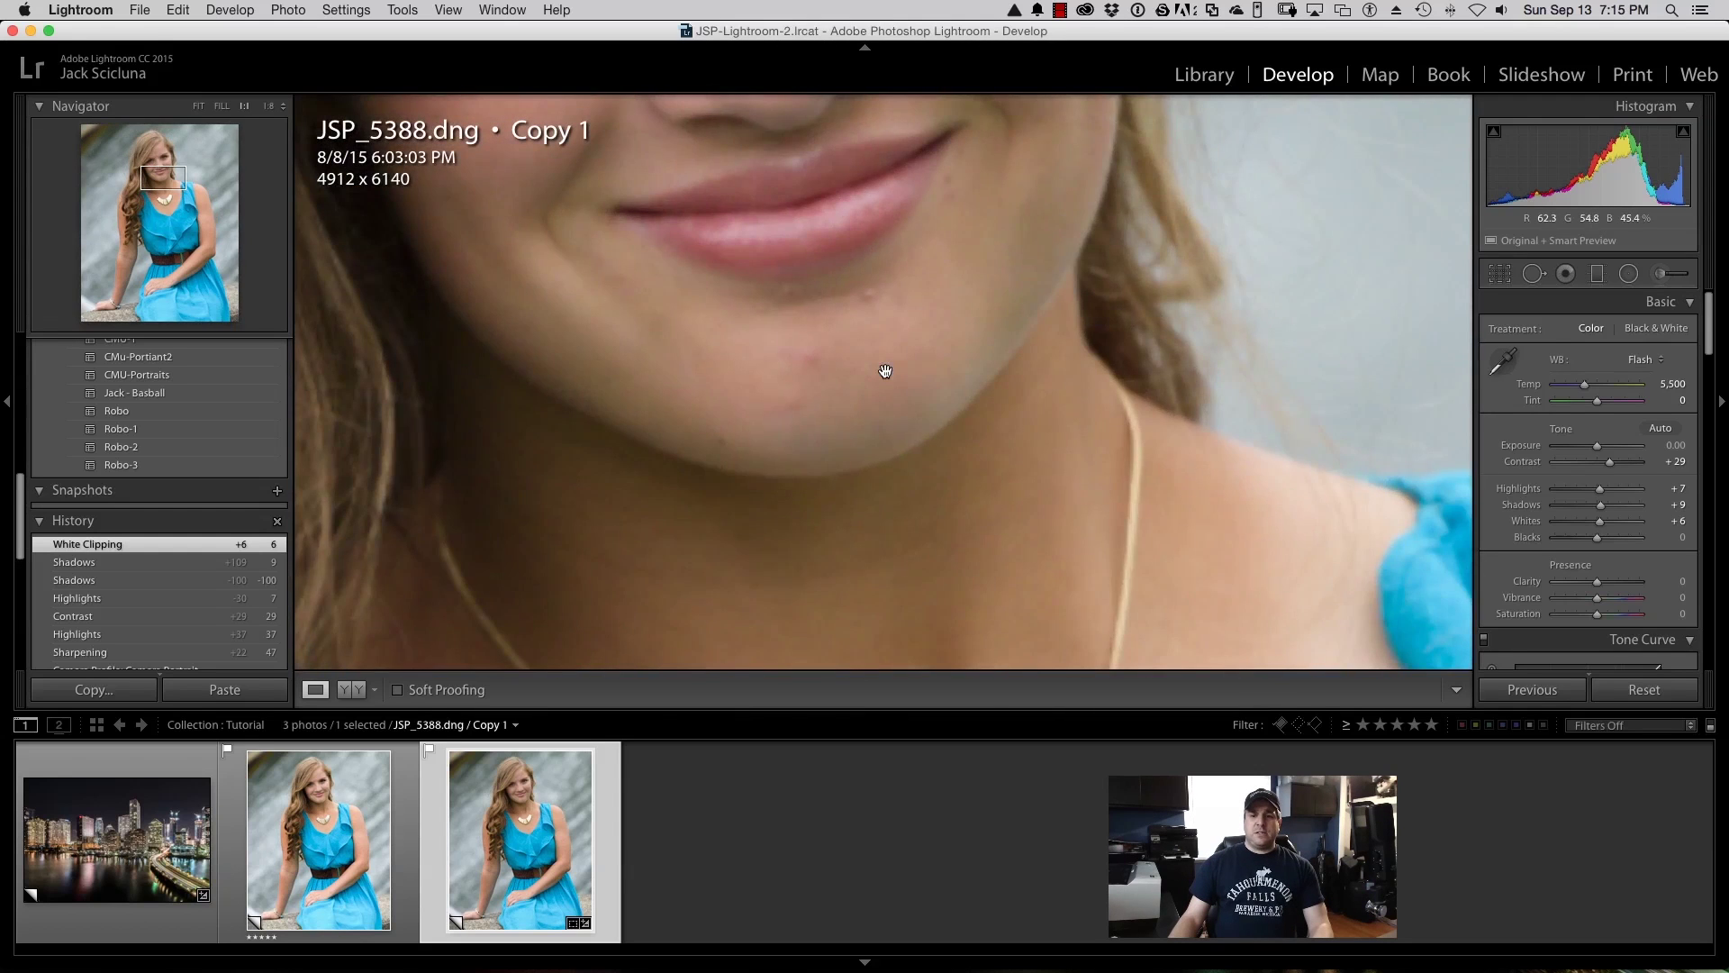
pyautogui.moveTo(768, 337); pyautogui.dragTo(1066, 300)
pyautogui.moveTo(753, 188); pyautogui.dragTo(1295, 698)
pyautogui.moveTo(772, 347); pyautogui.dragTo(942, 120)
pyautogui.moveTo(915, 327); pyautogui.dragTo(793, 180)
pyautogui.moveTo(780, 417); pyautogui.dragTo(825, 120)
pyautogui.moveTo(781, 360); pyautogui.dragTo(564, 460)
pyautogui.moveTo(860, 180); pyautogui.dragTo(456, 460)
pyautogui.moveTo(730, 301); pyautogui.dragTo(559, 396)
pyautogui.moveTo(861, 298); pyautogui.dragTo(618, 501)
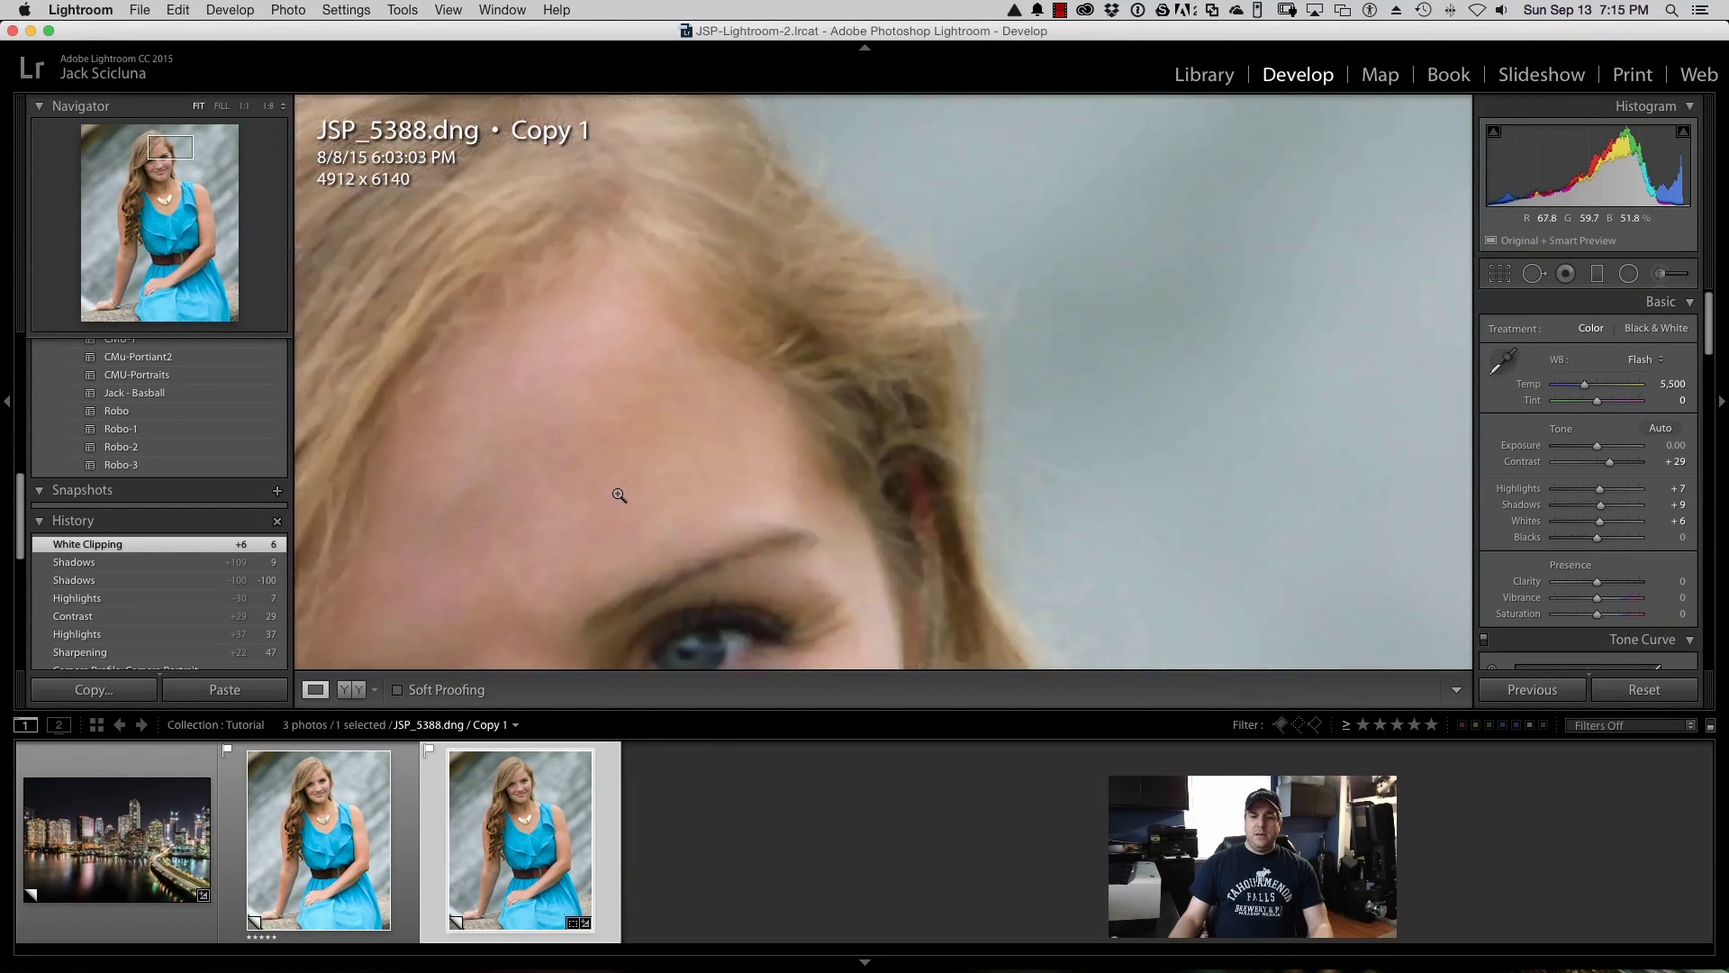
pyautogui.click(618, 495)
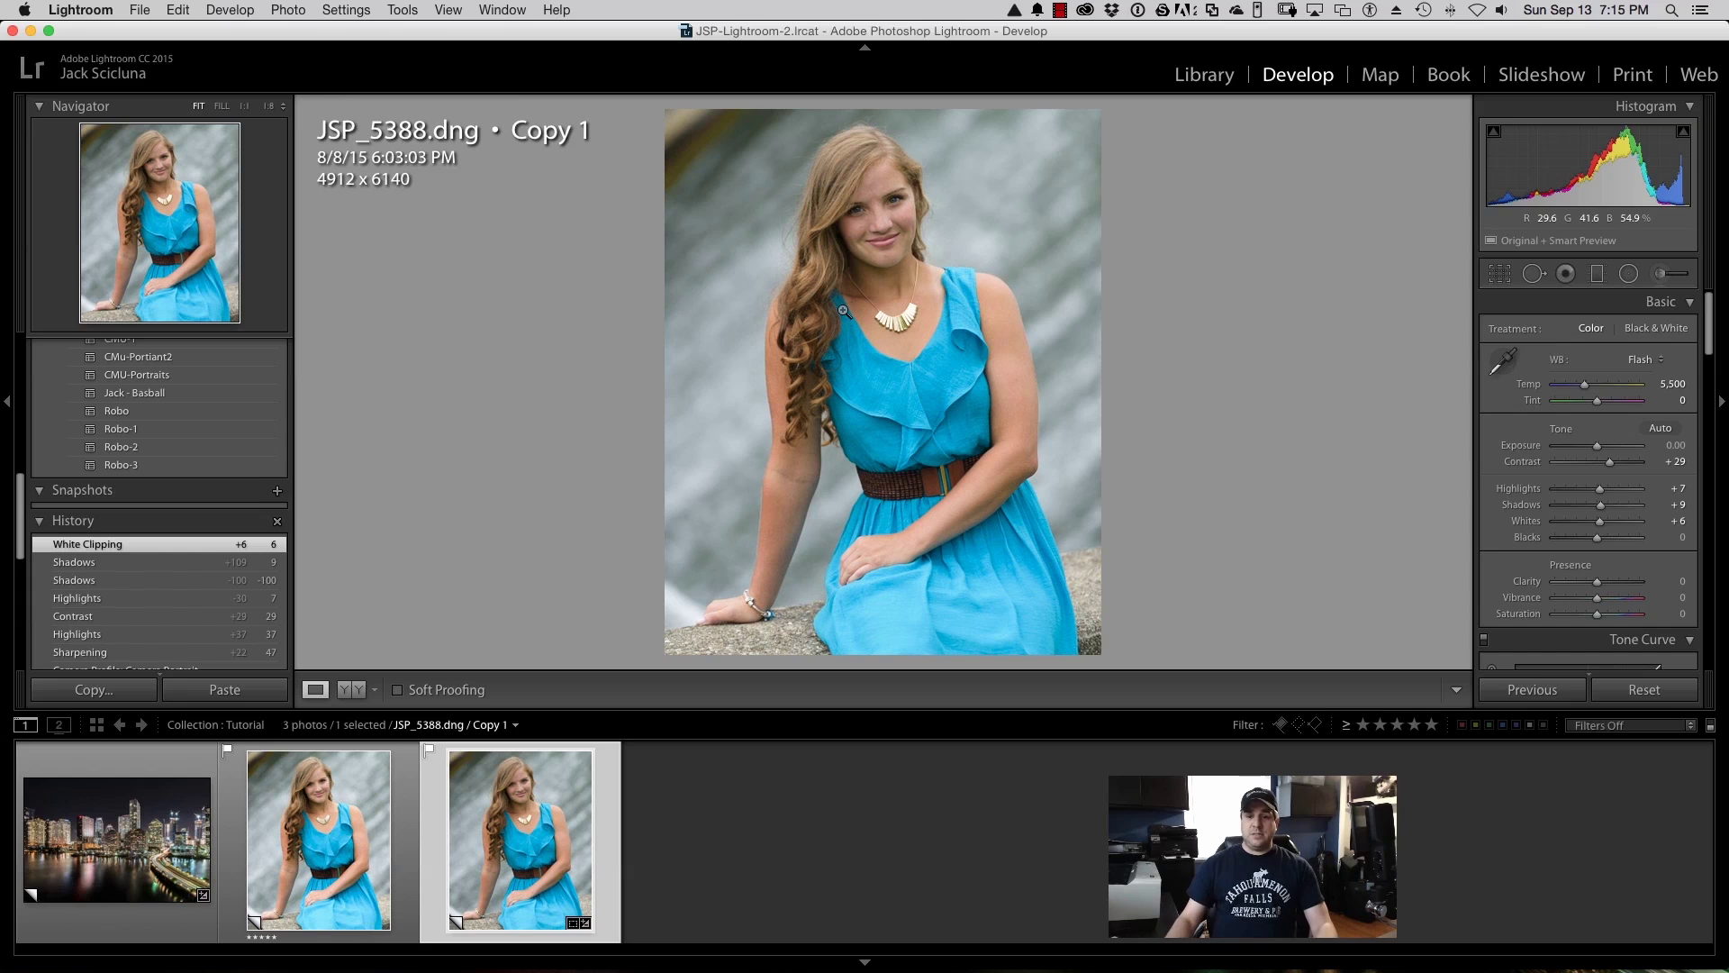
pyautogui.click(896, 257)
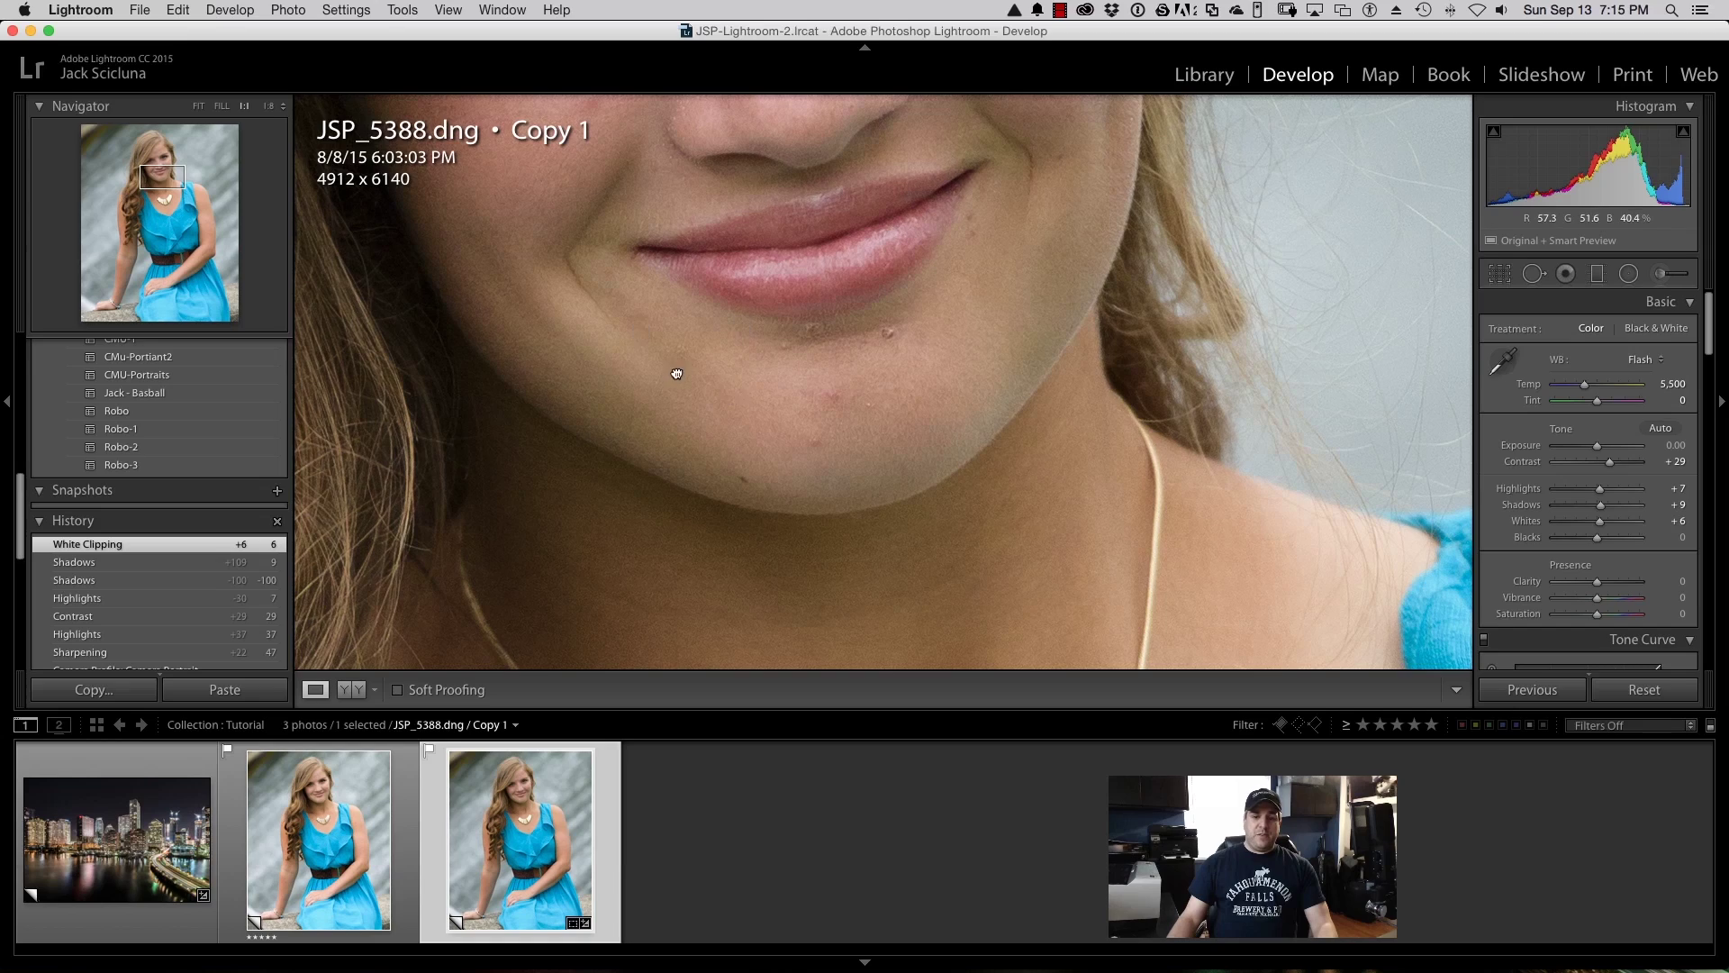
pyautogui.scroll(5, 675, 375)
pyautogui.scroll(3, 791, 375)
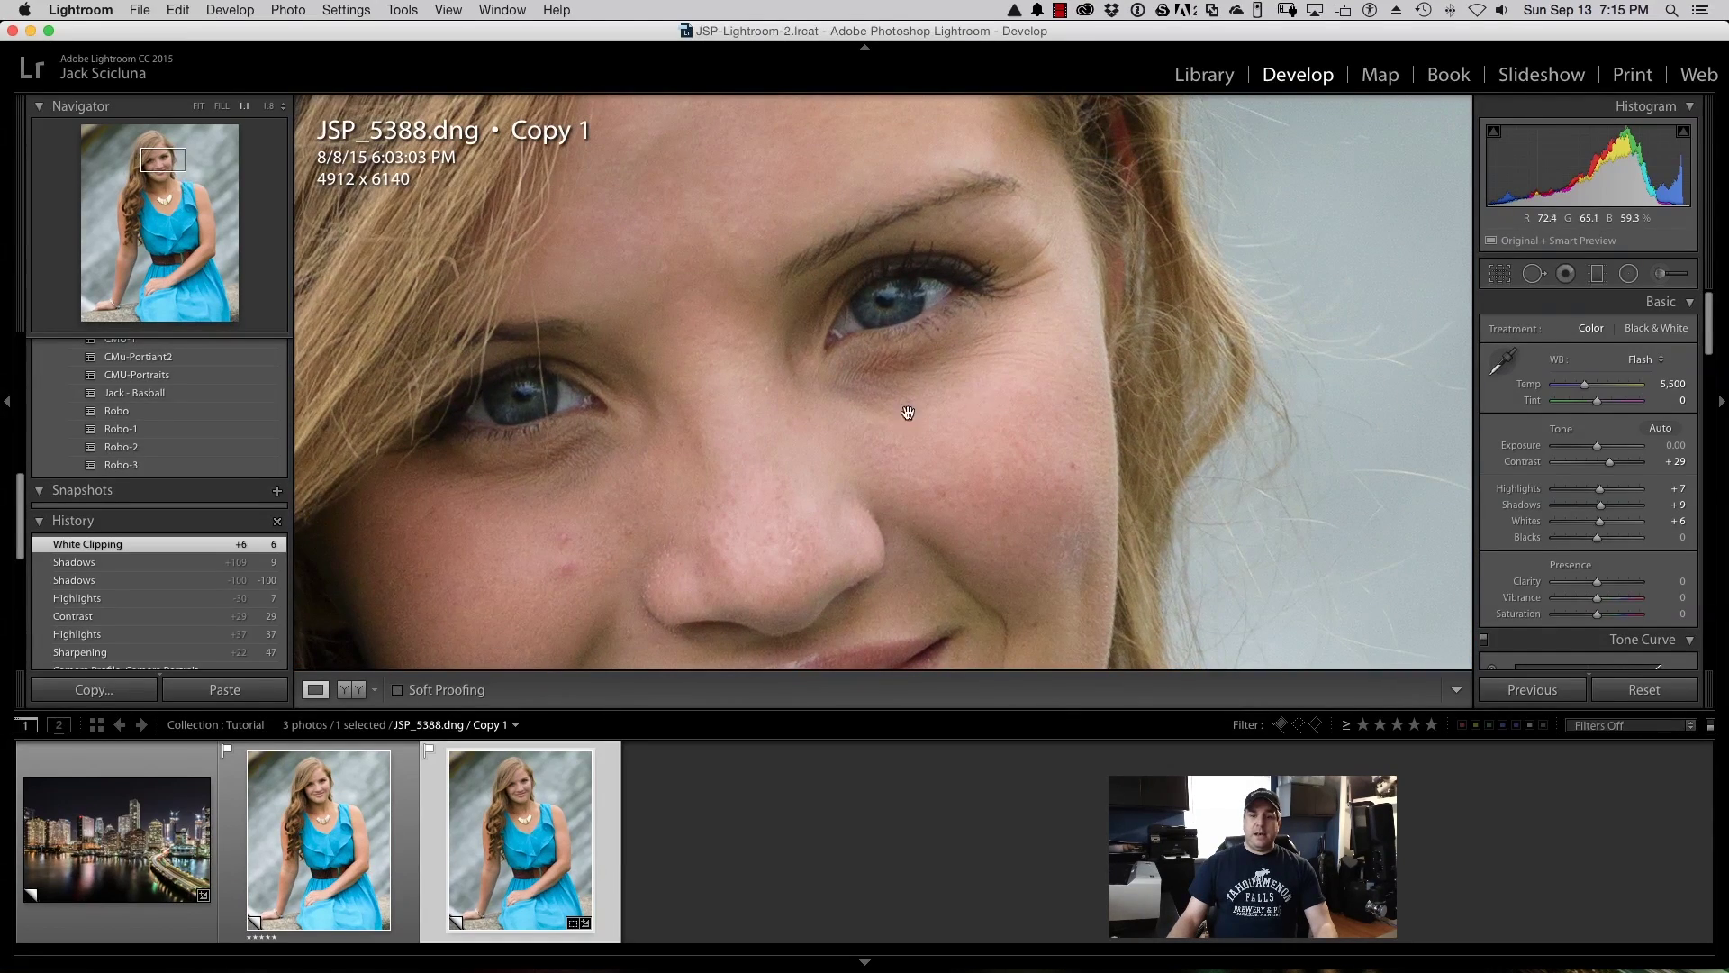
pyautogui.scroll(-5, 722, 474)
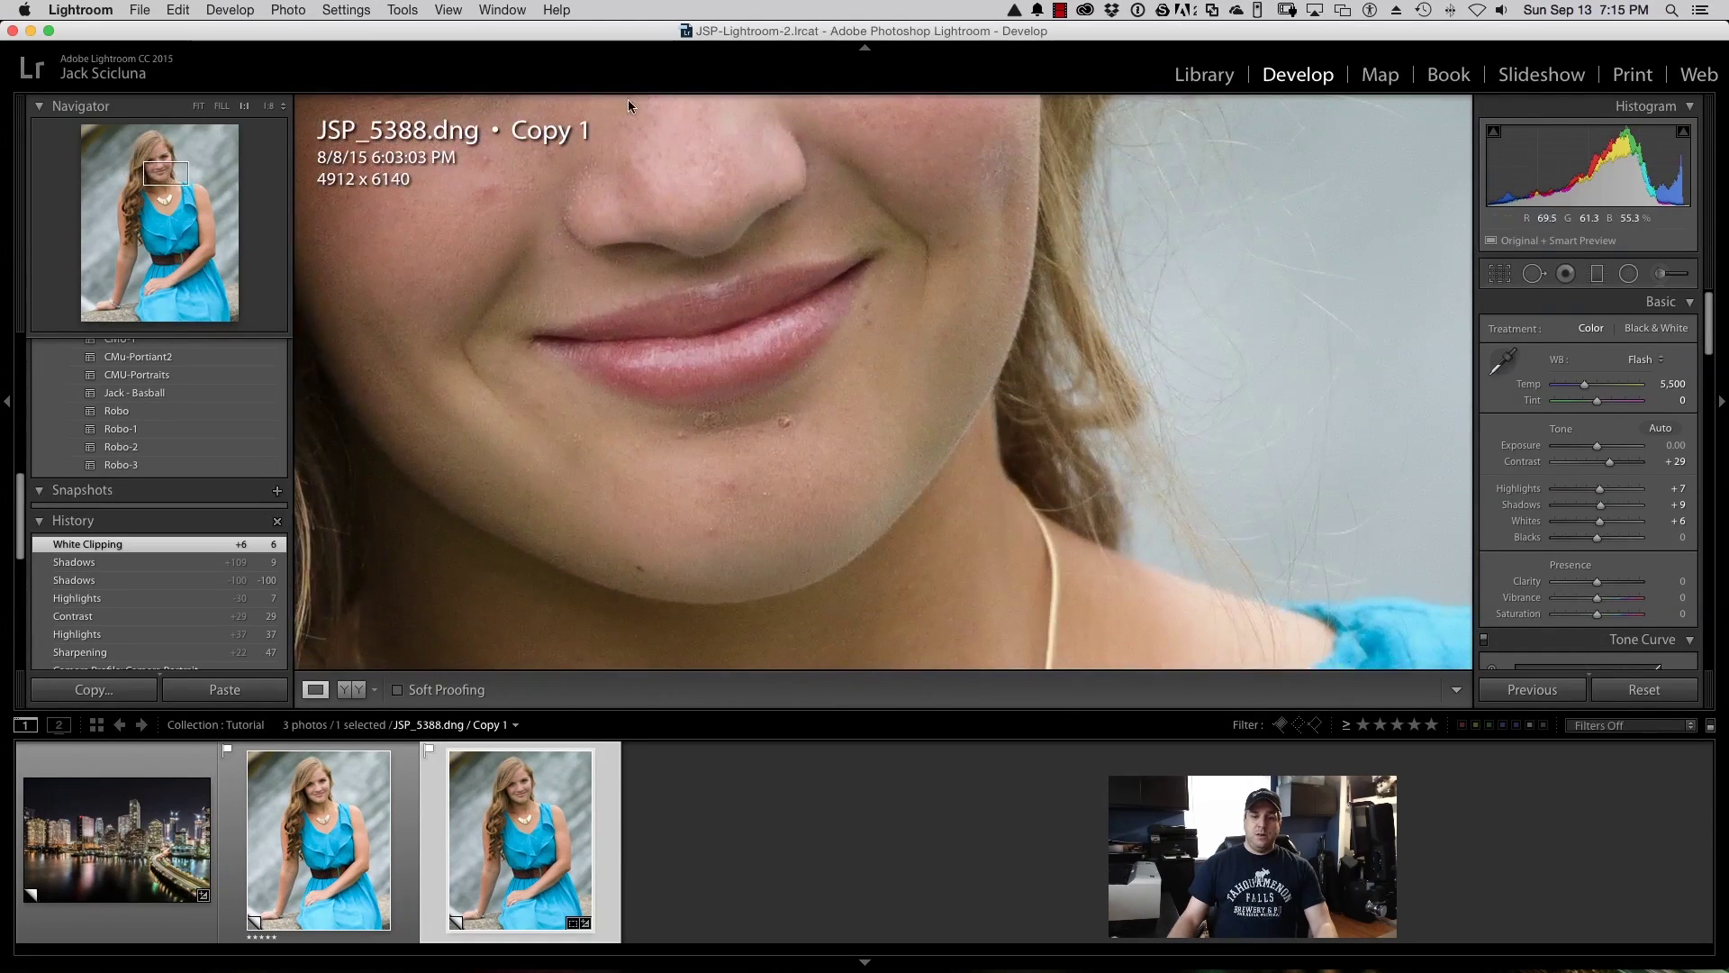
# Step: Open the adjusted portrait from Lightroom in Adobe Photoshop CC 2015 for retouching
pyautogui.click(746, 423)
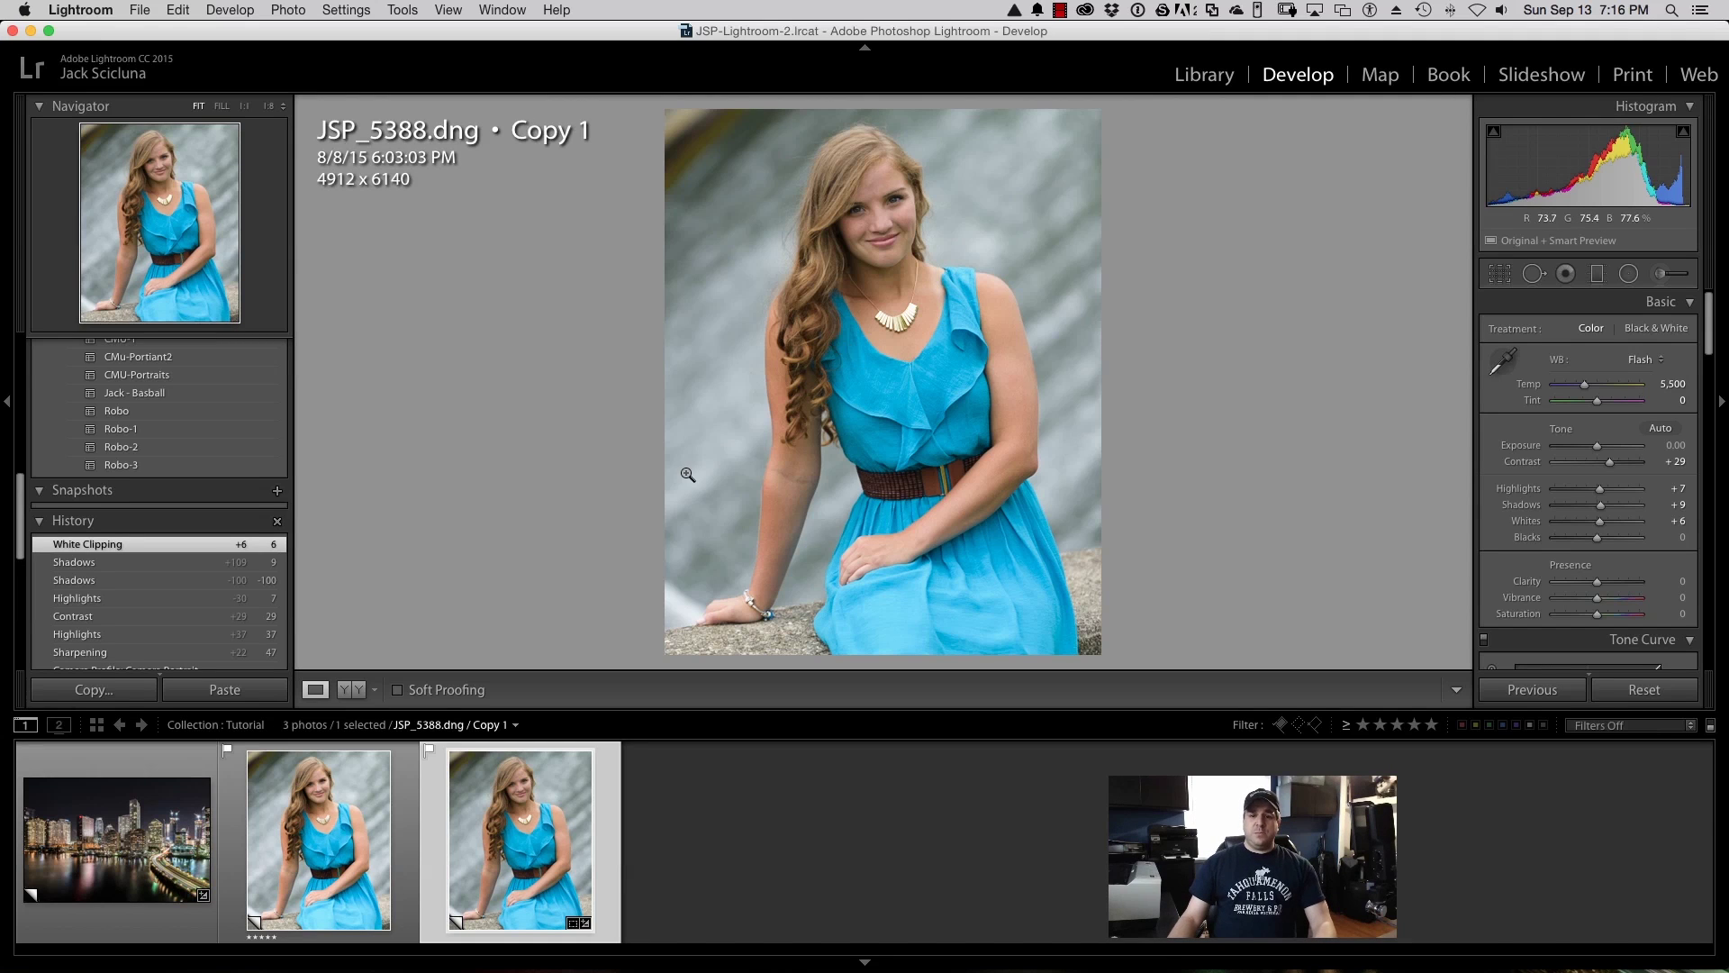
pyautogui.rightClick(830, 284)
pyautogui.moveTo(843, 288)
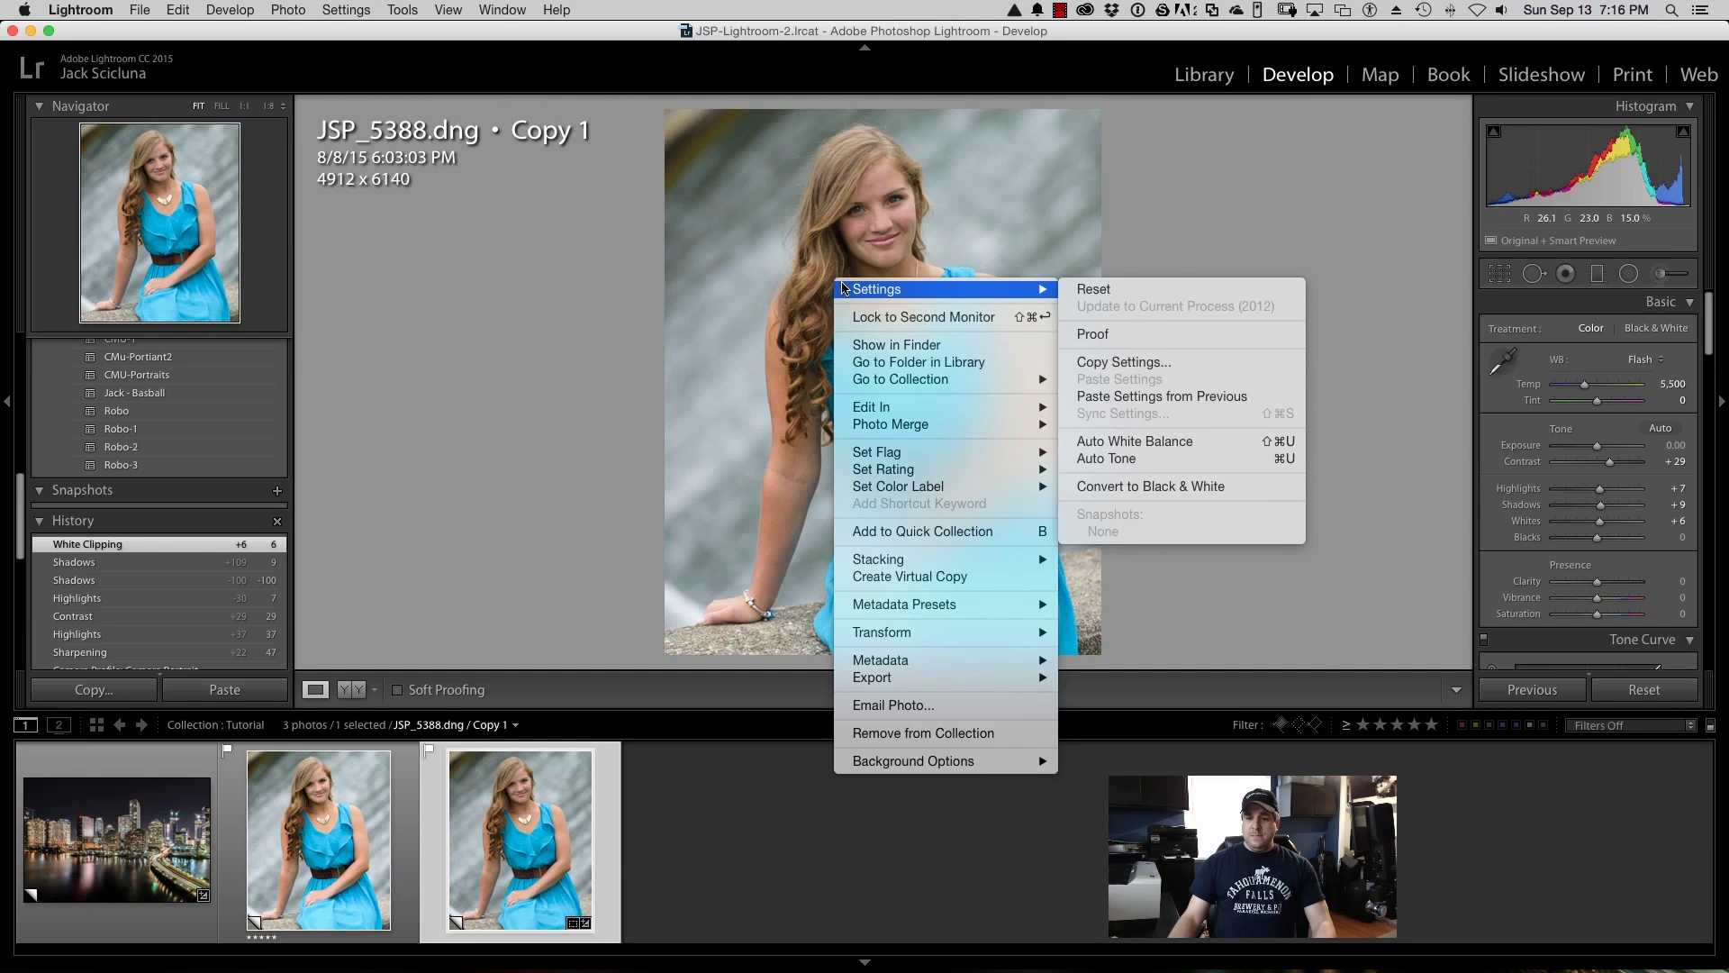
pyautogui.moveTo(904, 413)
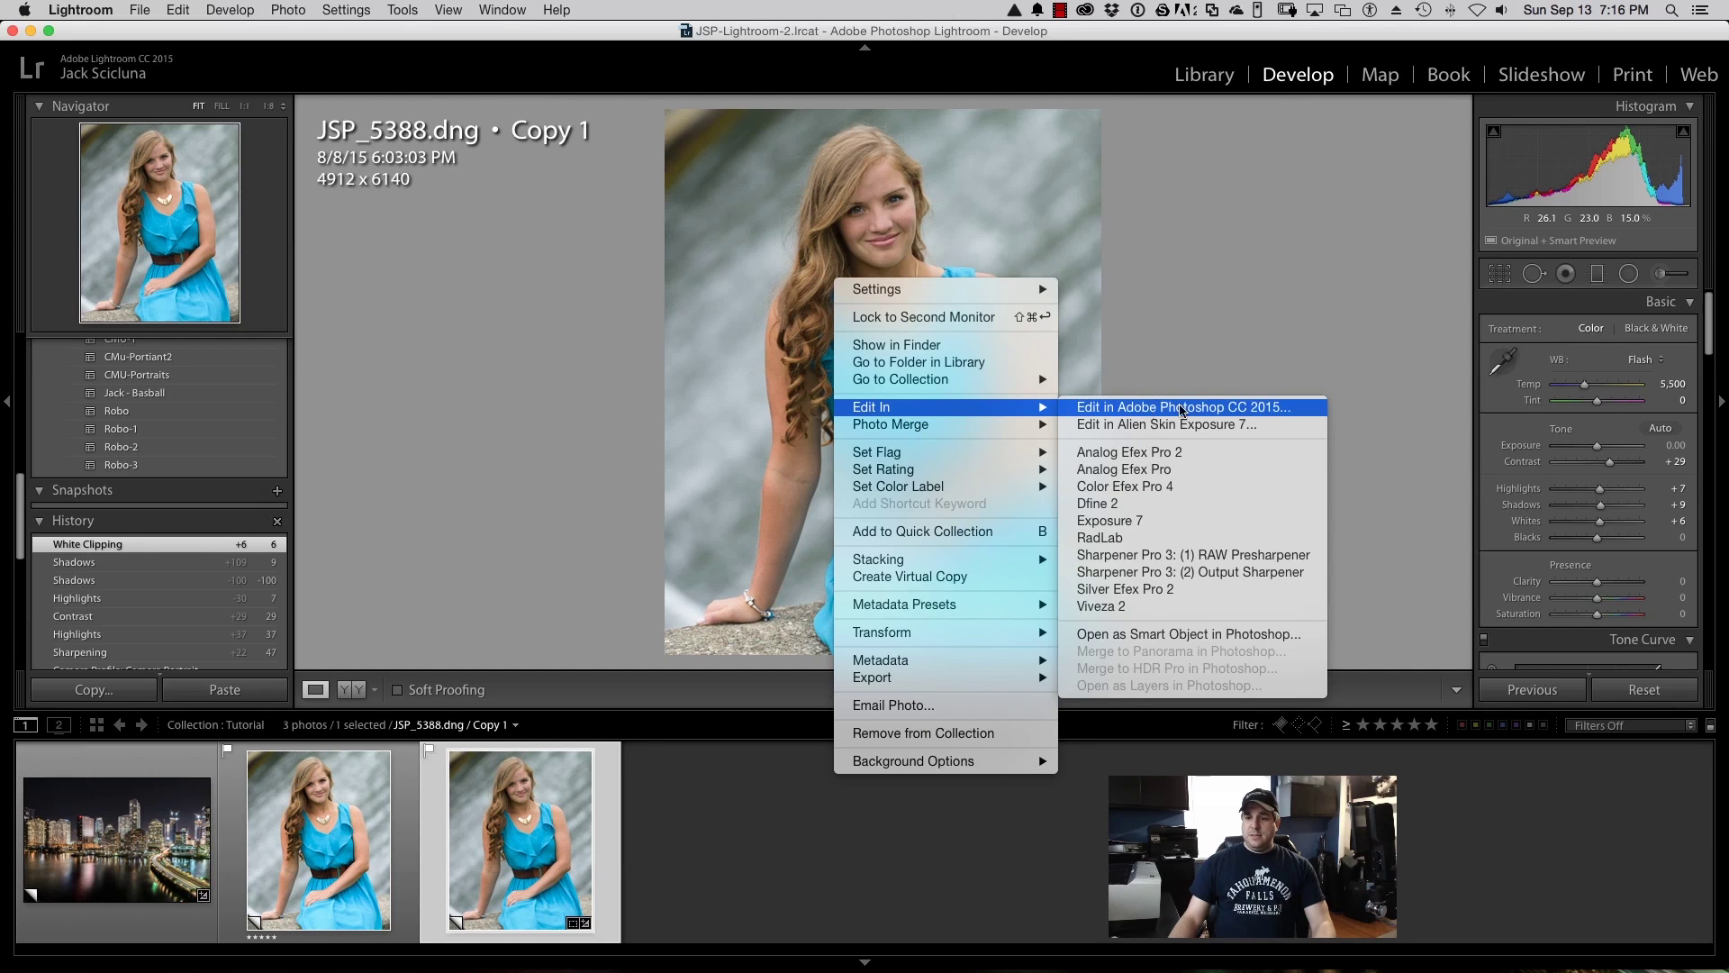
pyautogui.click(1259, 408)
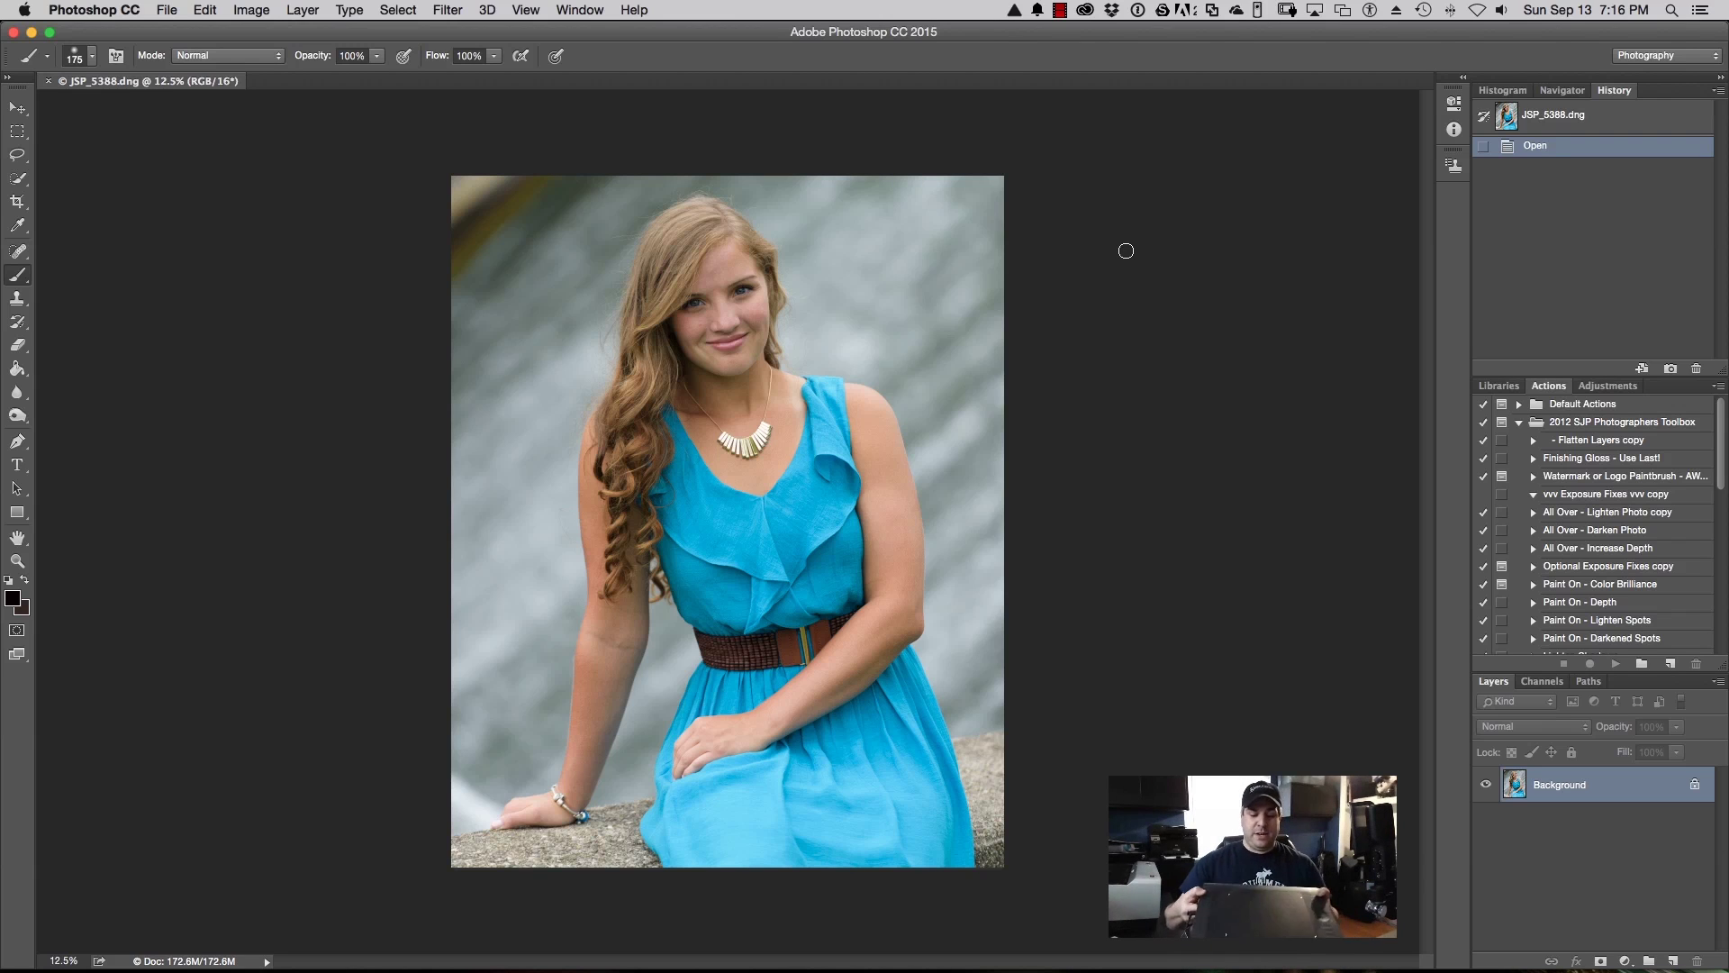
pyautogui.click(1125, 251)
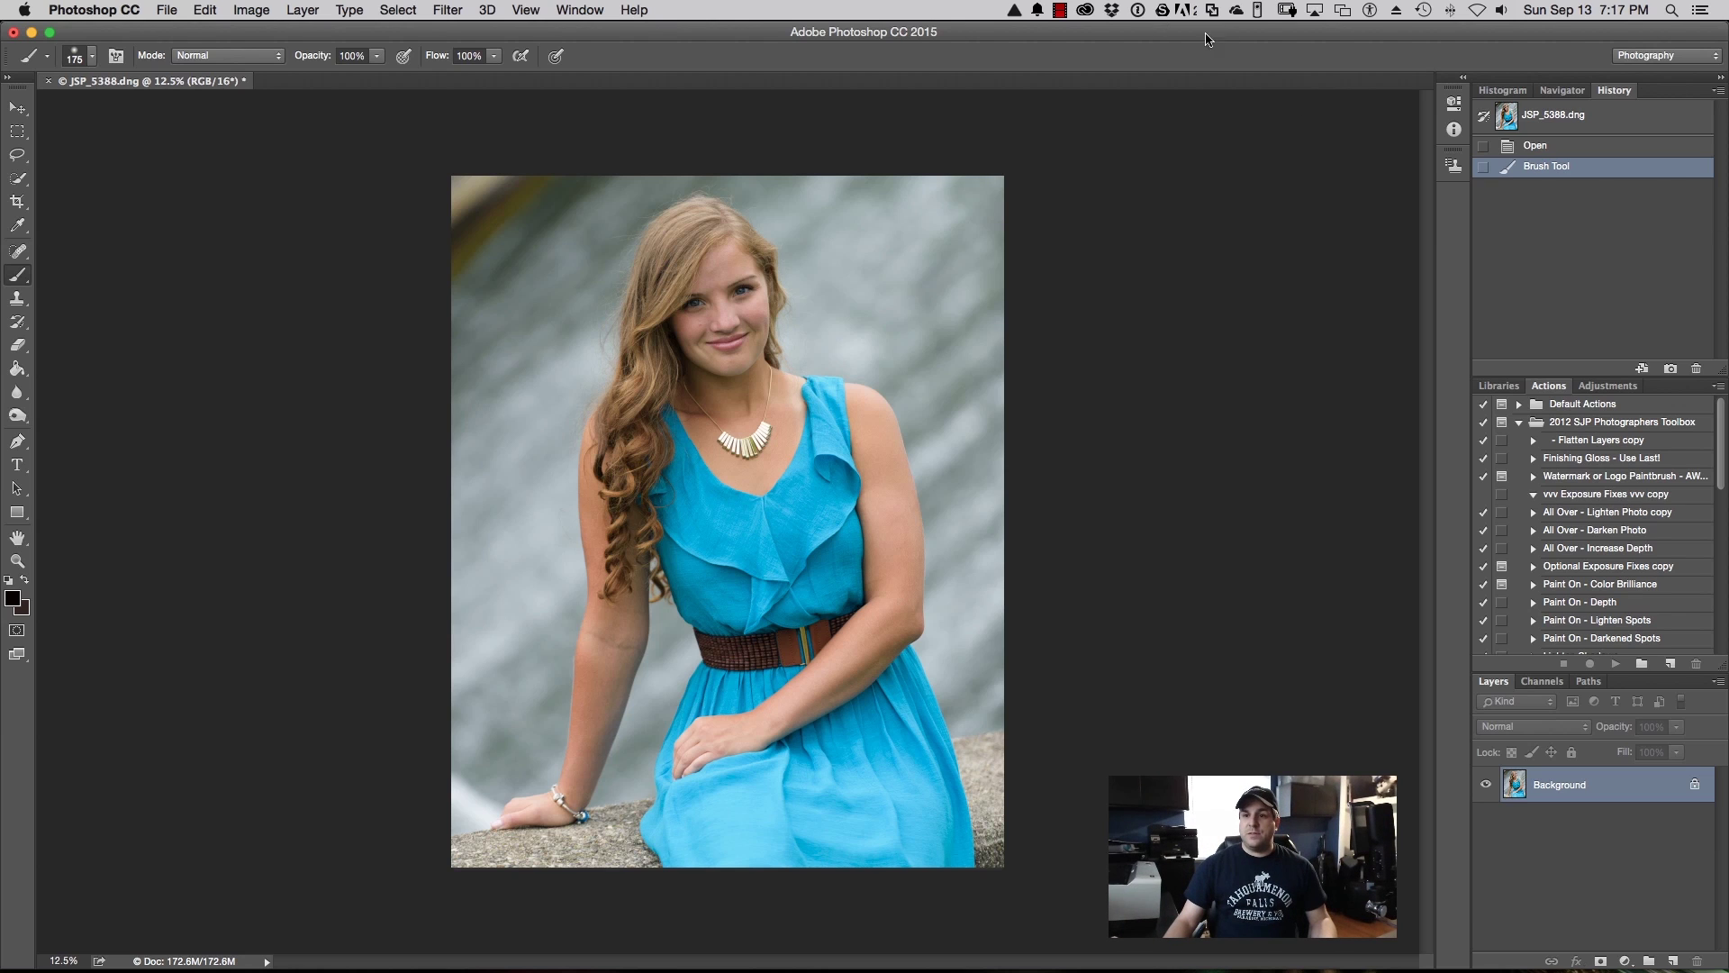
# Step: Map the Wacom grip pen's screen area to Monitor 3 in the tablet preferences and close them
pyautogui.click(1290, 11)
pyautogui.click(1297, 60)
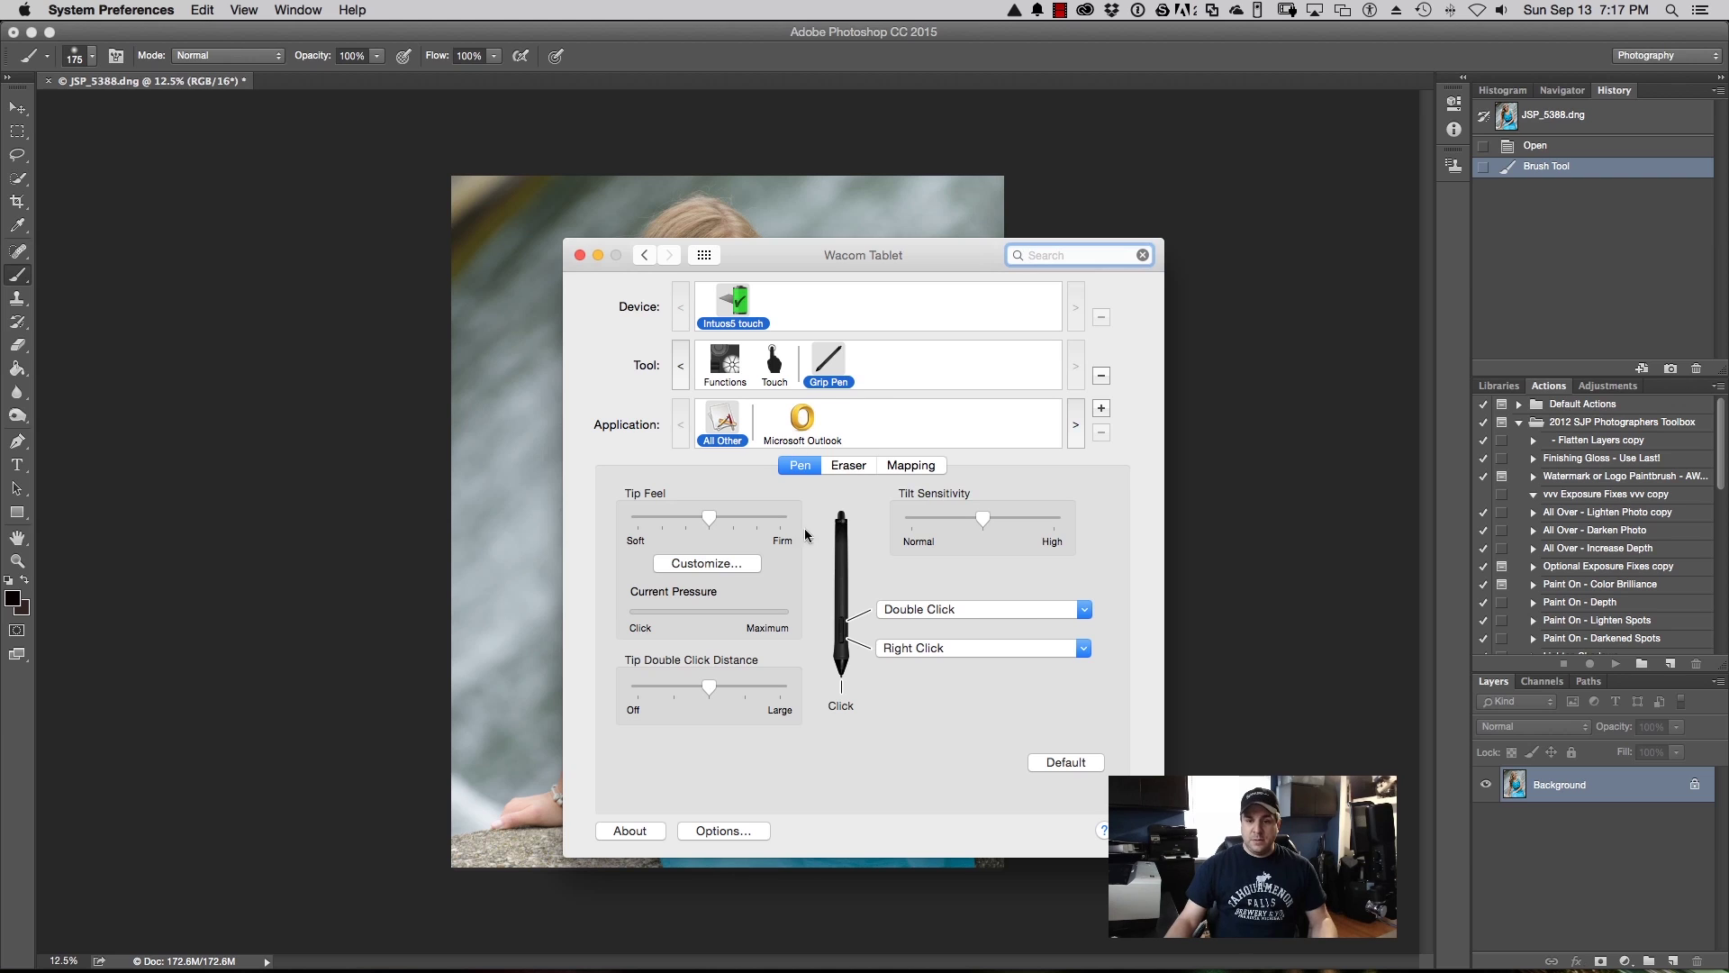
pyautogui.click(936, 465)
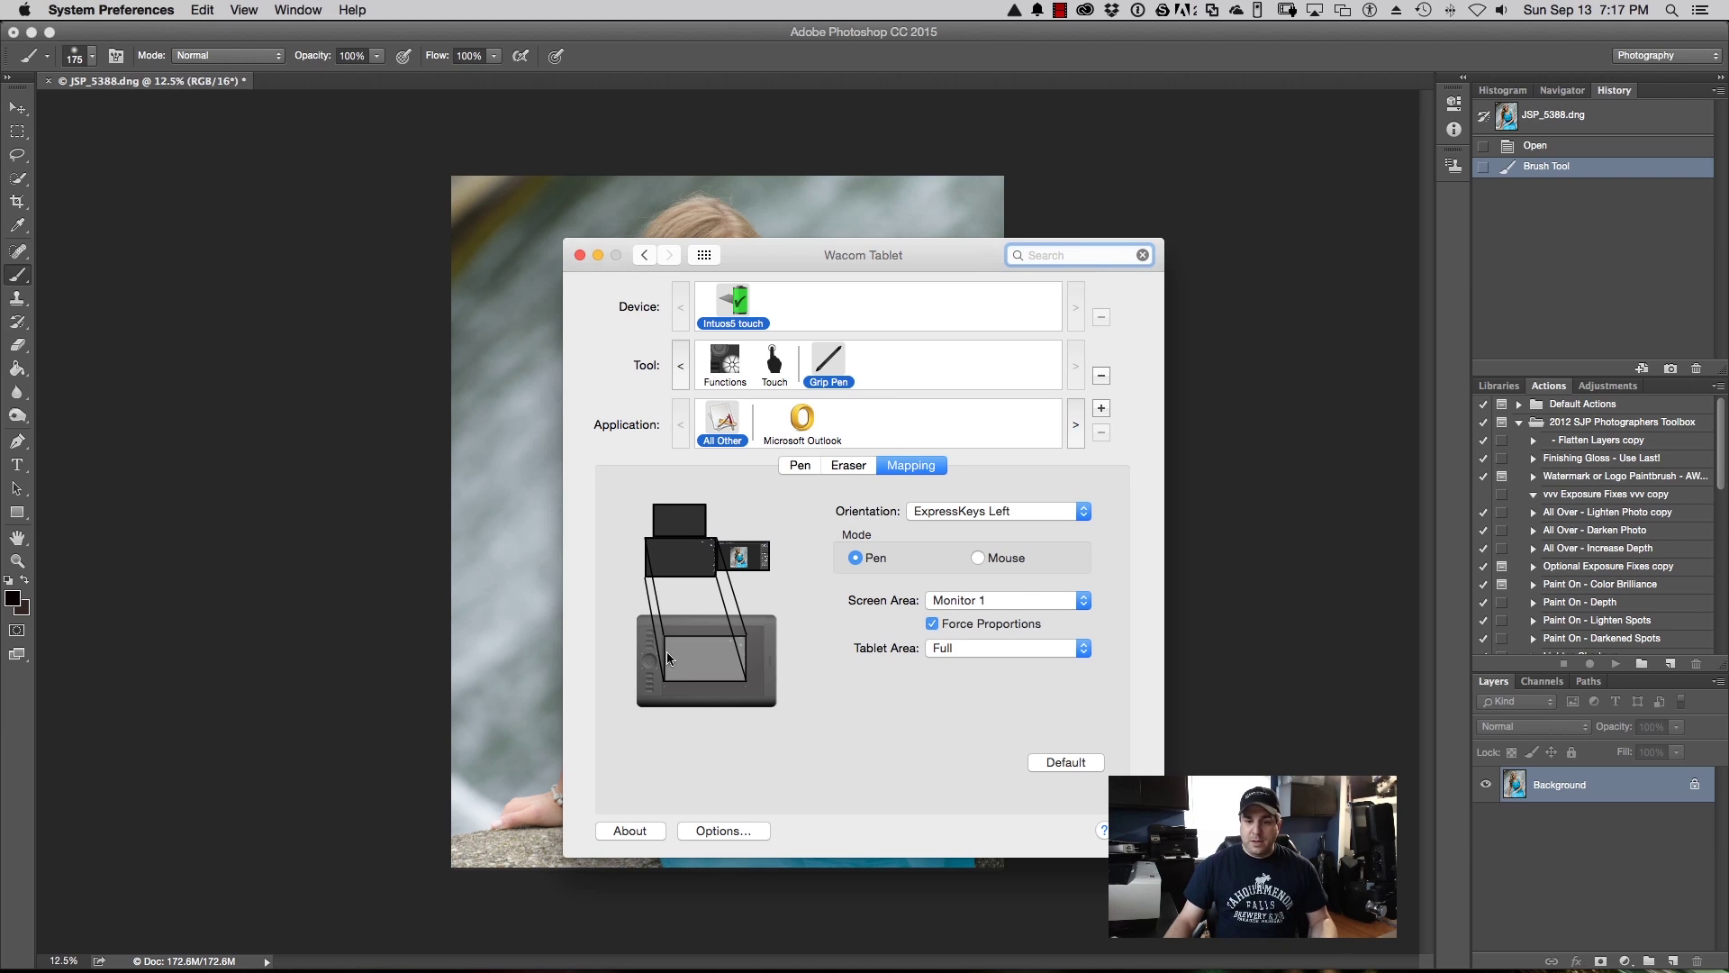
pyautogui.click(1009, 601)
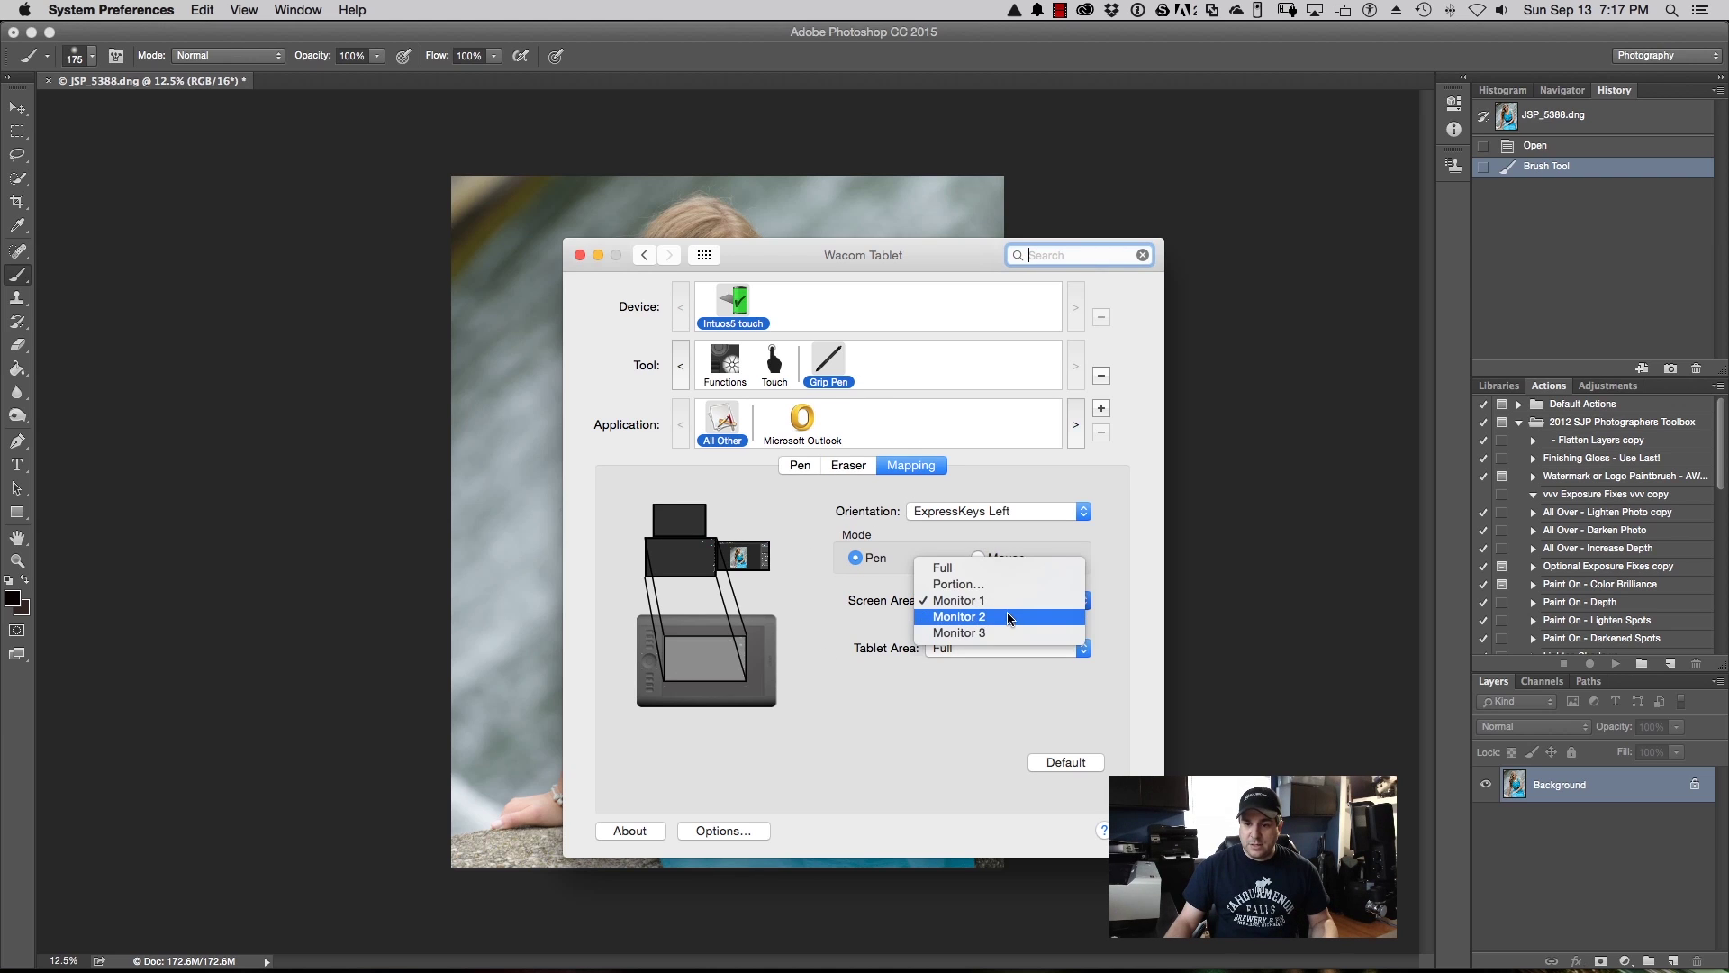
pyautogui.click(1009, 619)
pyautogui.click(1009, 601)
pyautogui.click(1009, 618)
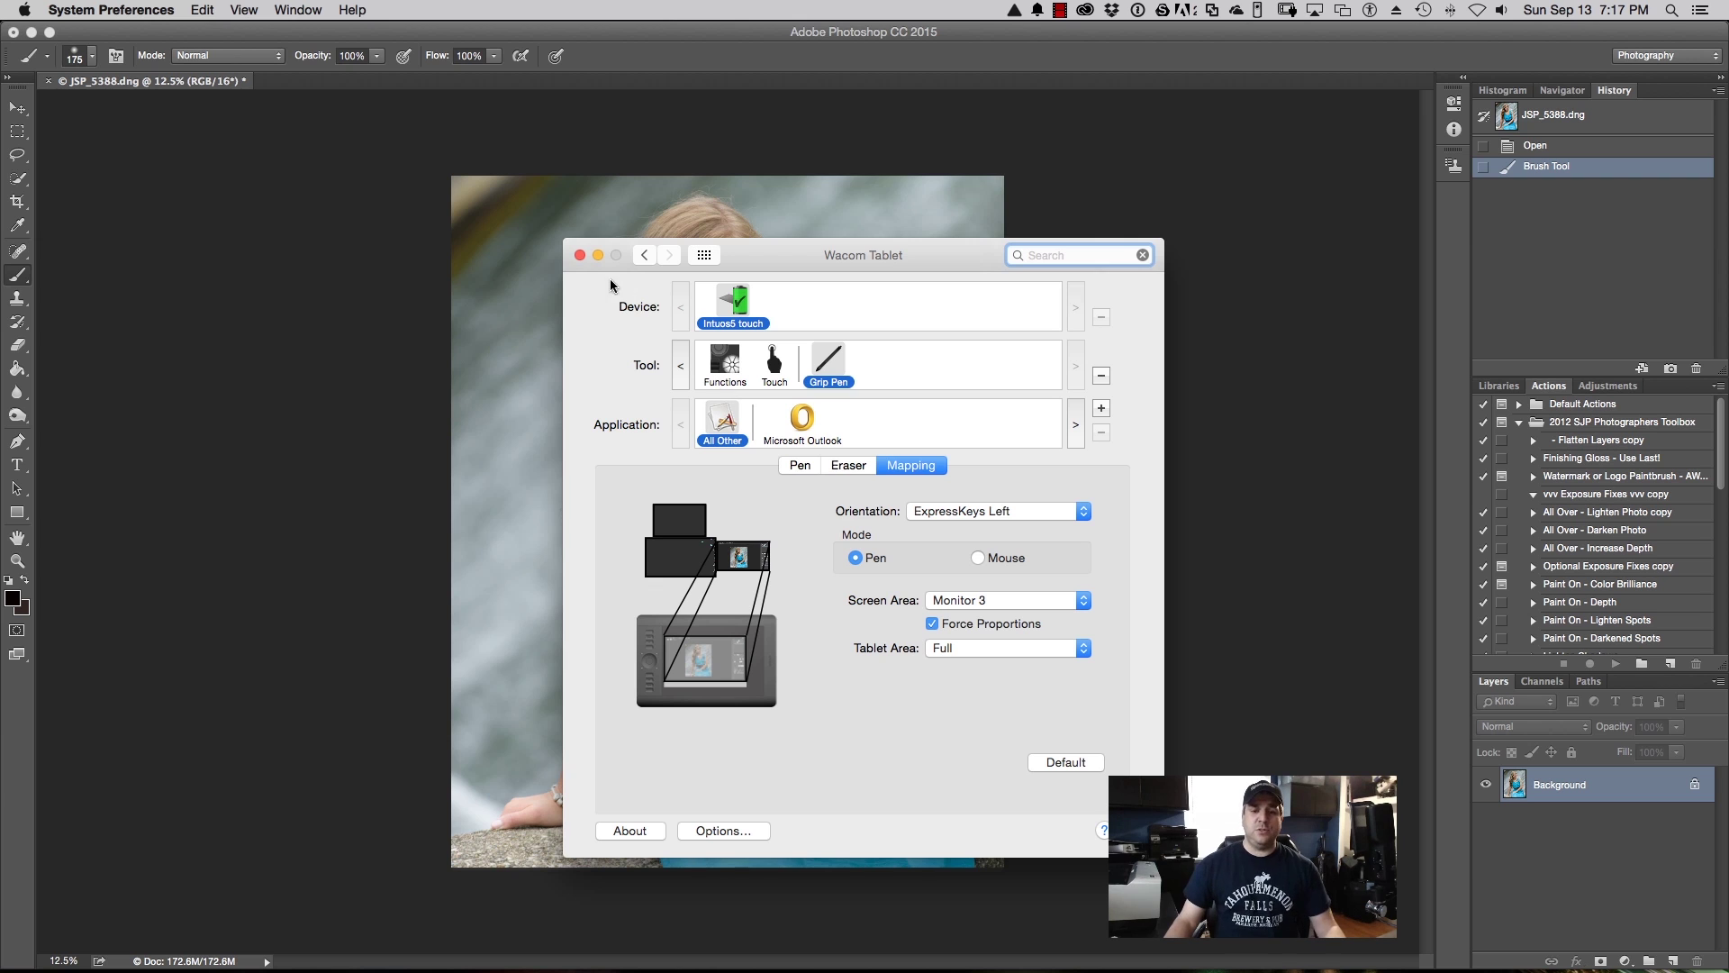
pyautogui.click(579, 255)
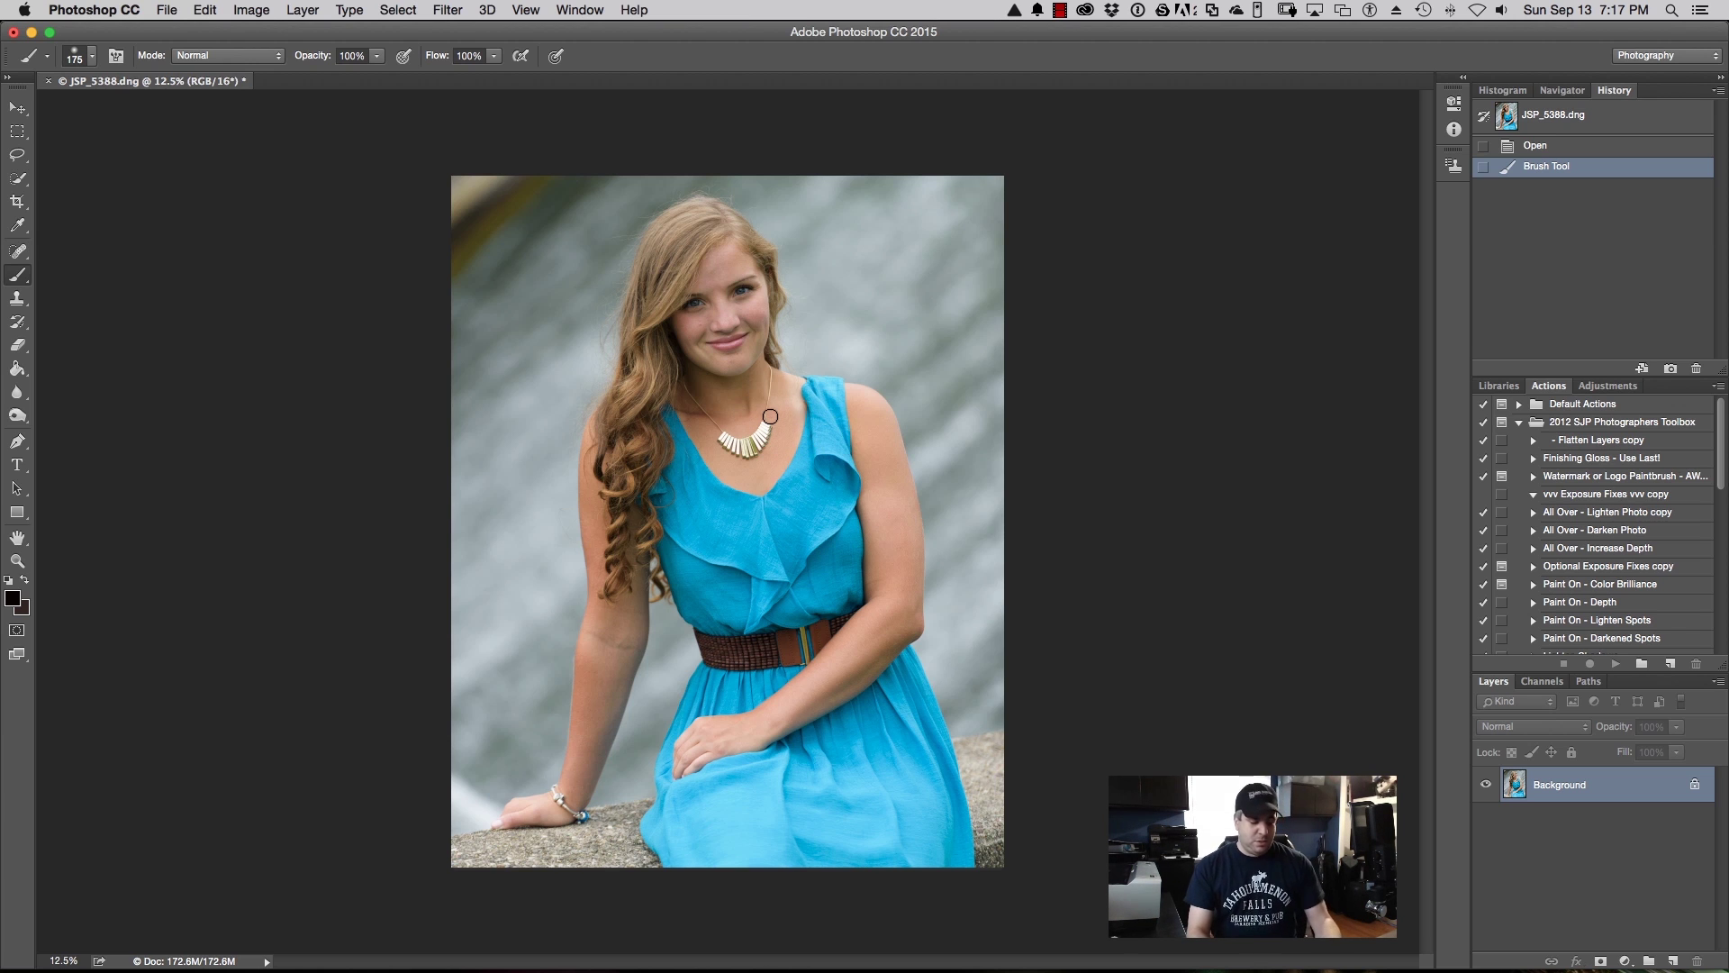
# Step: Activate the Spot Healing Brush Tool for retouching the woman's face in Photoshop
pyautogui.keyDown('alt'); pyautogui.scroll(5, 779, 509); pyautogui.keyUp('alt')
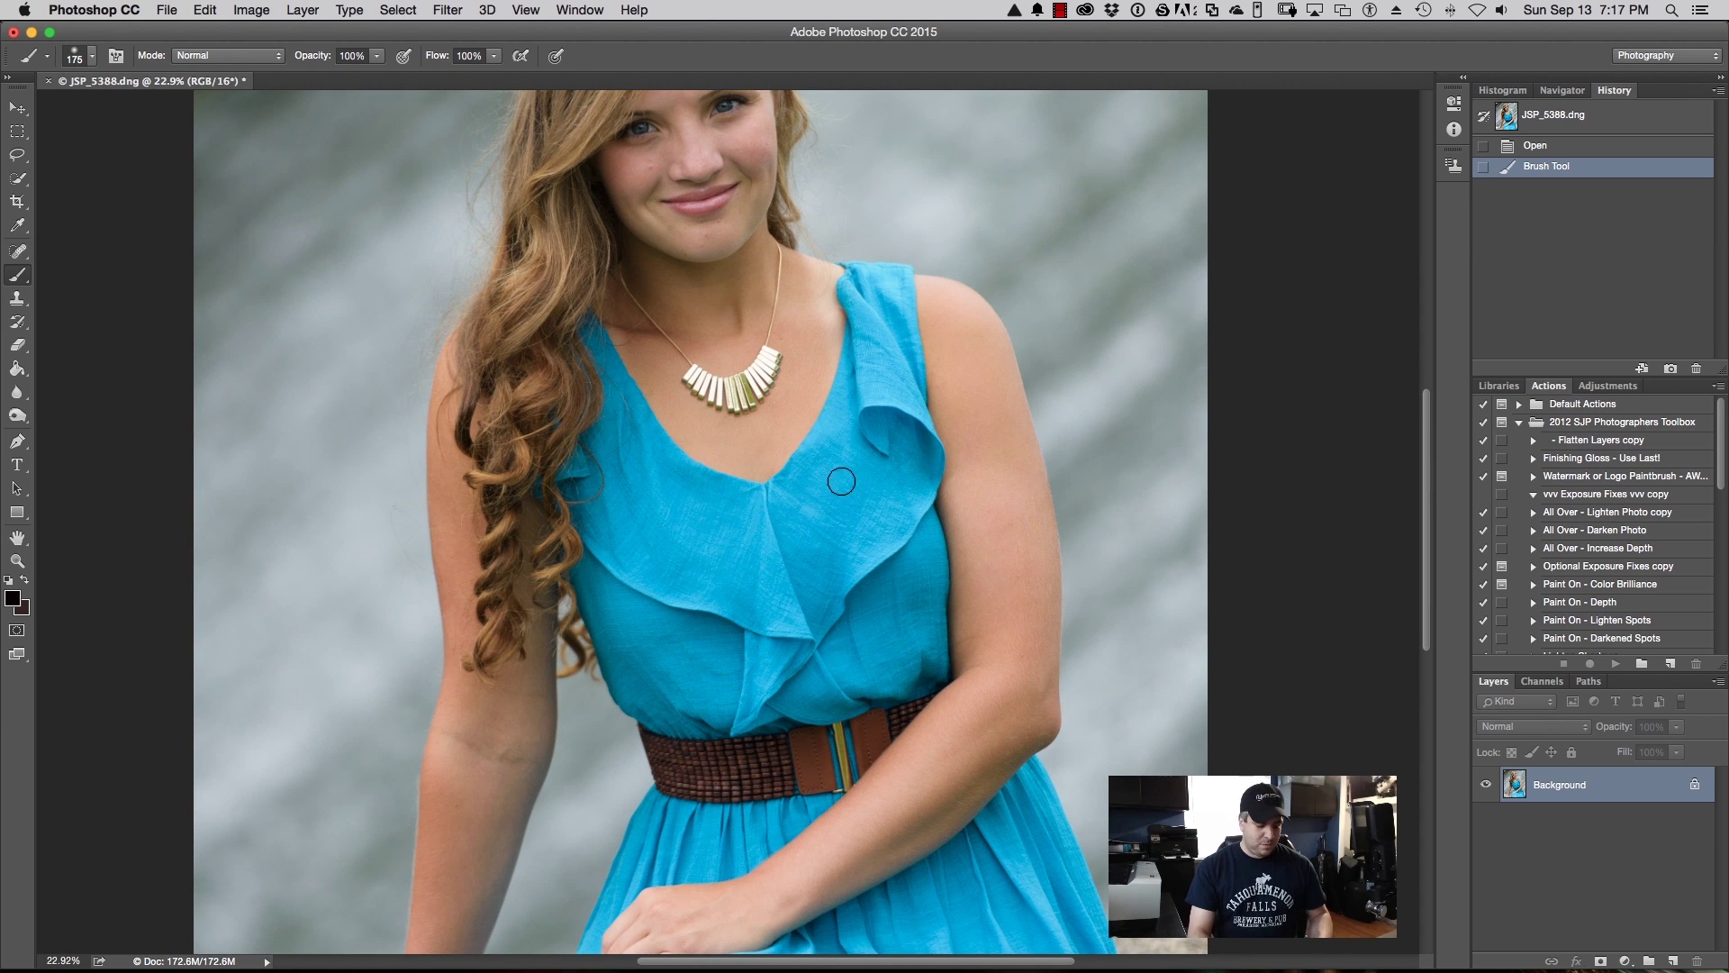
pyautogui.moveTo(823, 363); pyautogui.dragTo(838, 657)
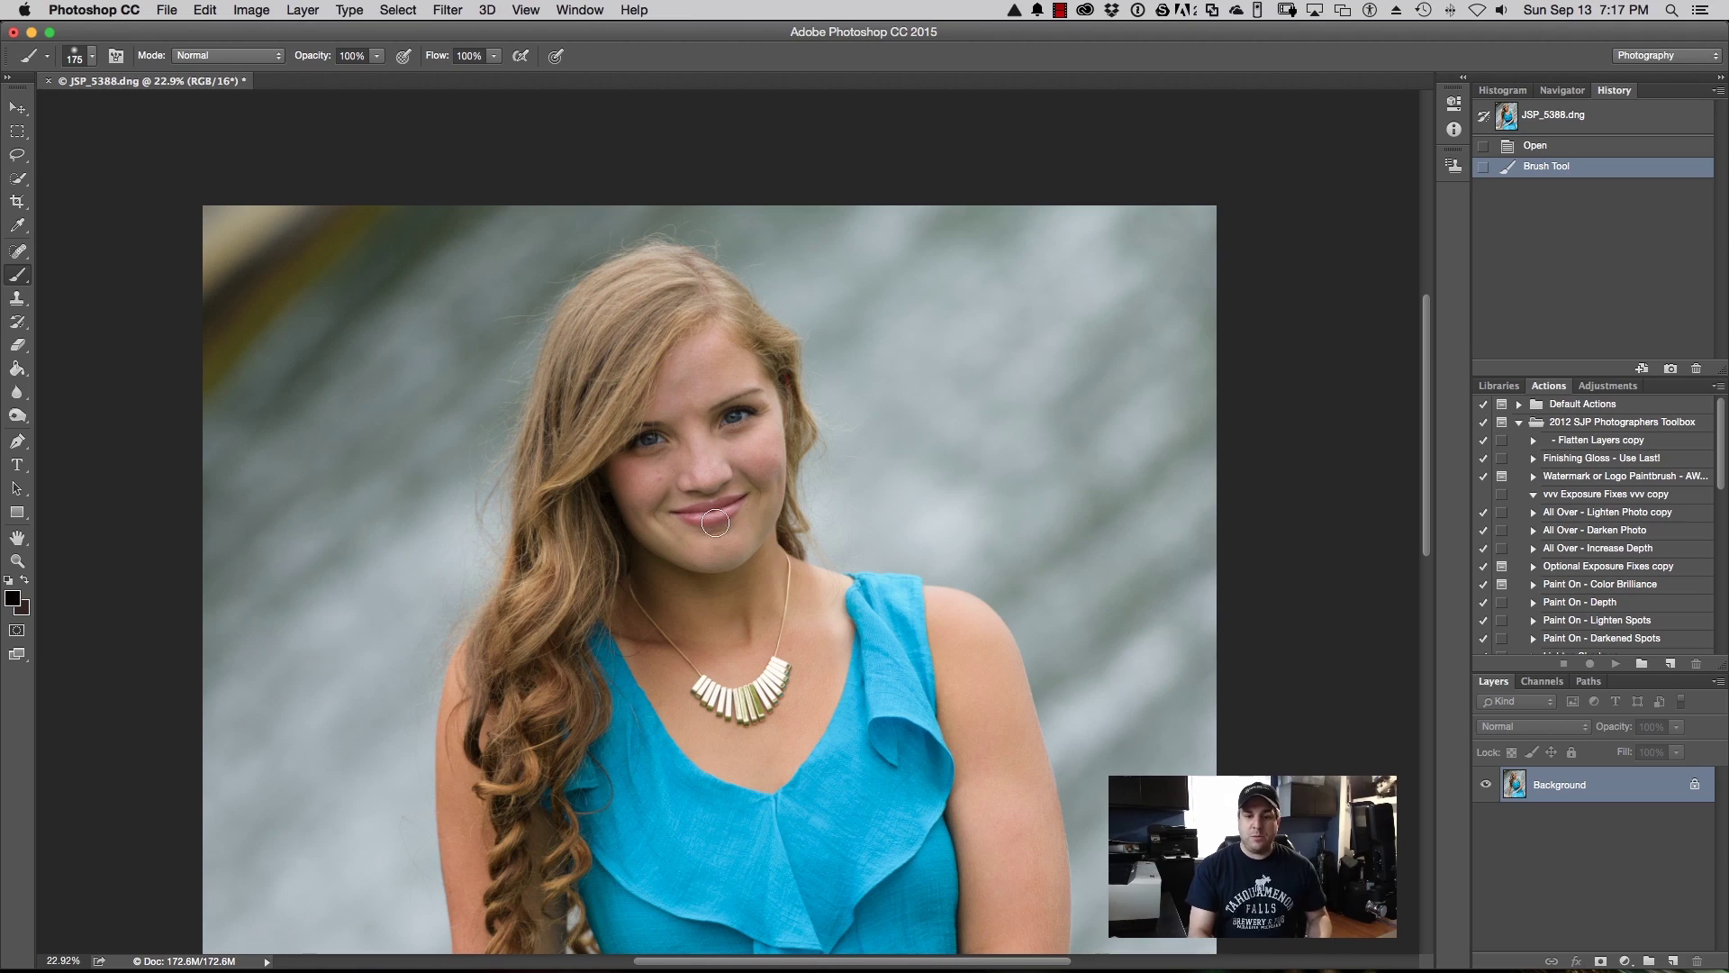
pyautogui.keyDown('alt'); pyautogui.scroll(8, 747, 501); pyautogui.keyUp('alt')
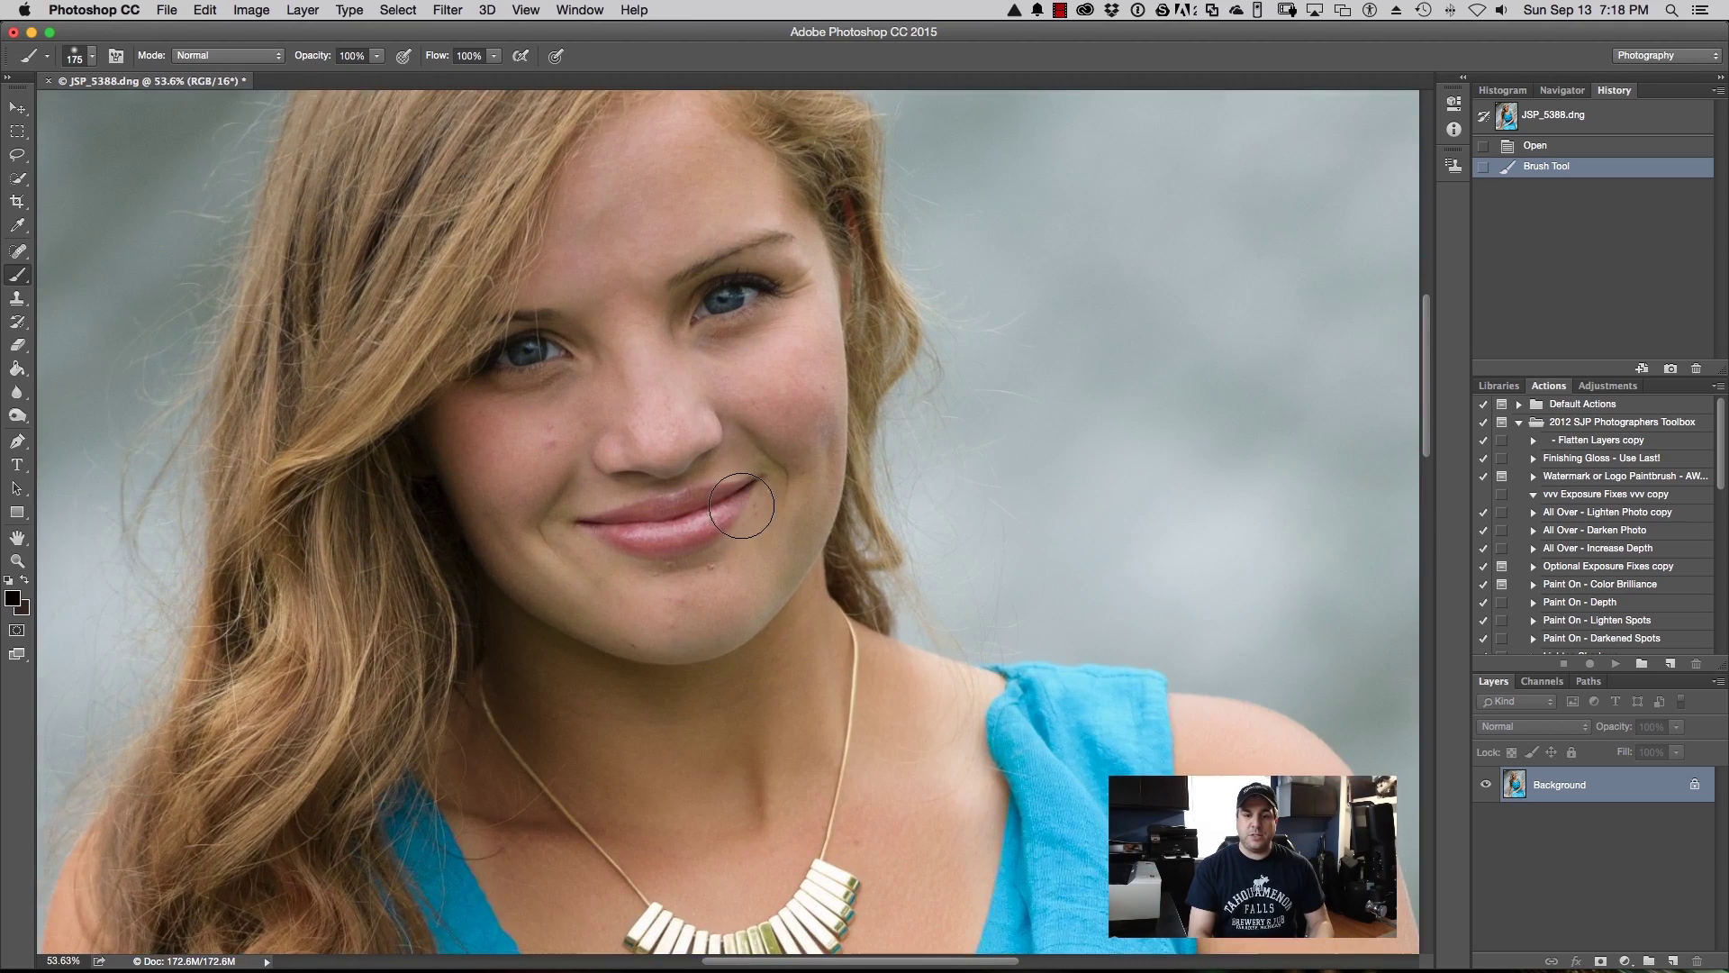
pyautogui.keyDown('alt'); pyautogui.scroll(3, 739, 515); pyautogui.keyUp('alt')
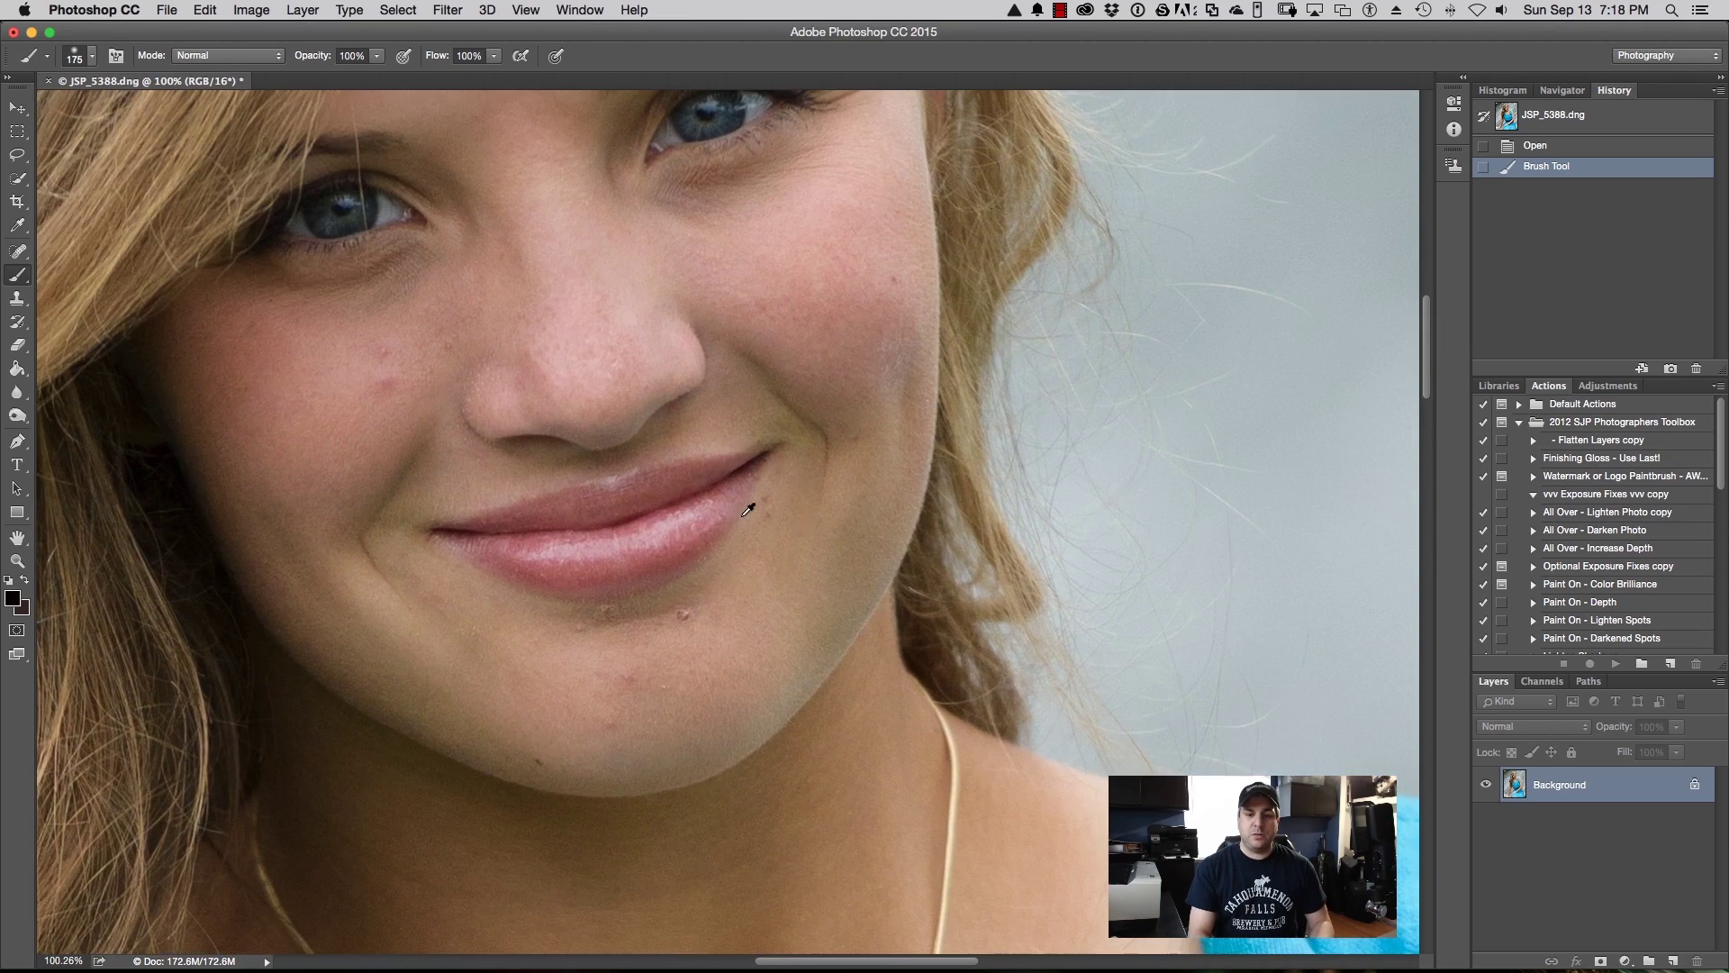
pyautogui.moveTo(755, 463); pyautogui.dragTo(856, 505)
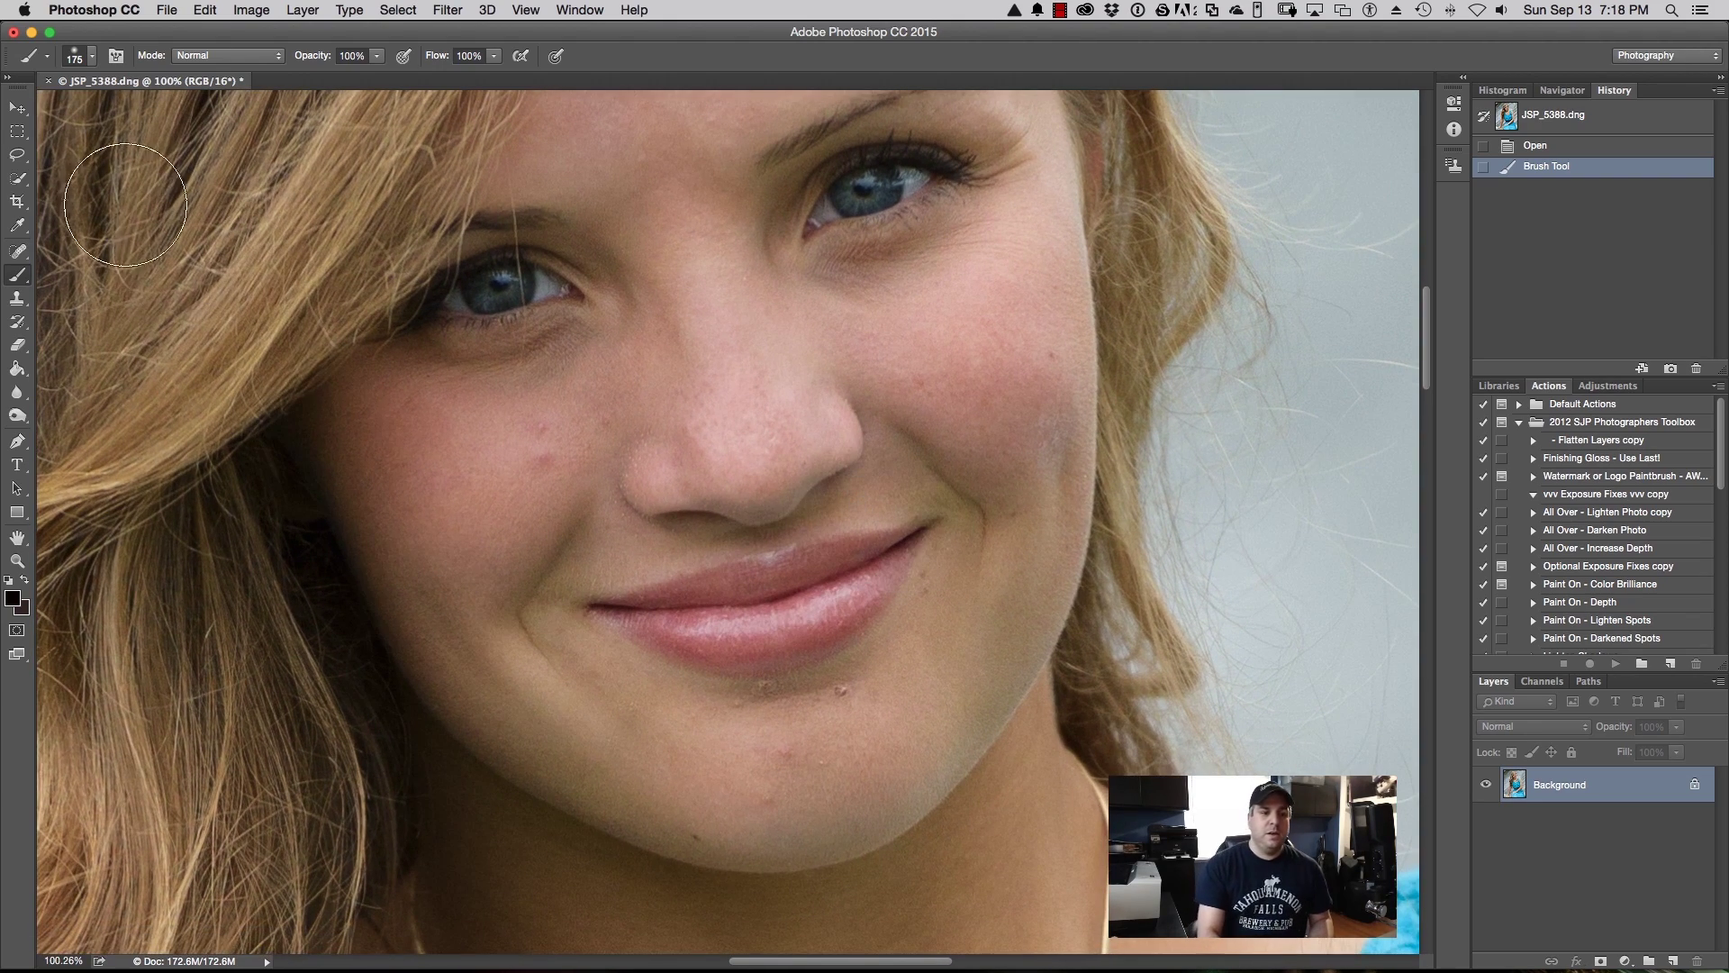
pyautogui.click(22, 251)
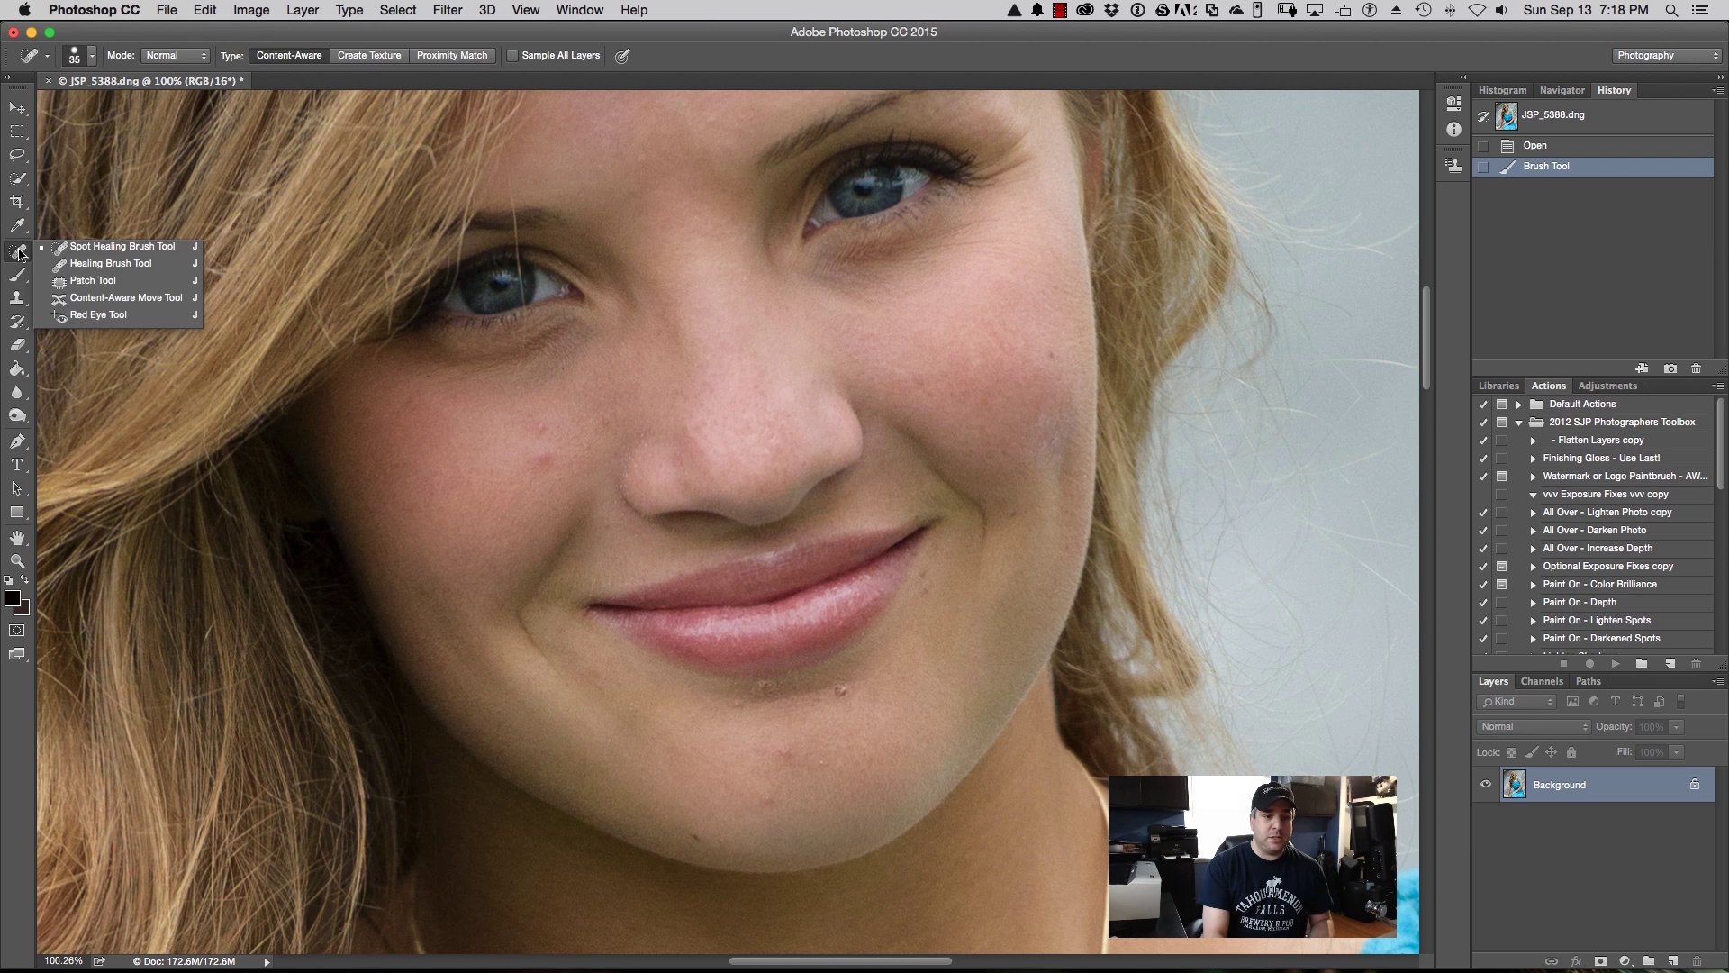
pyautogui.click(78, 251)
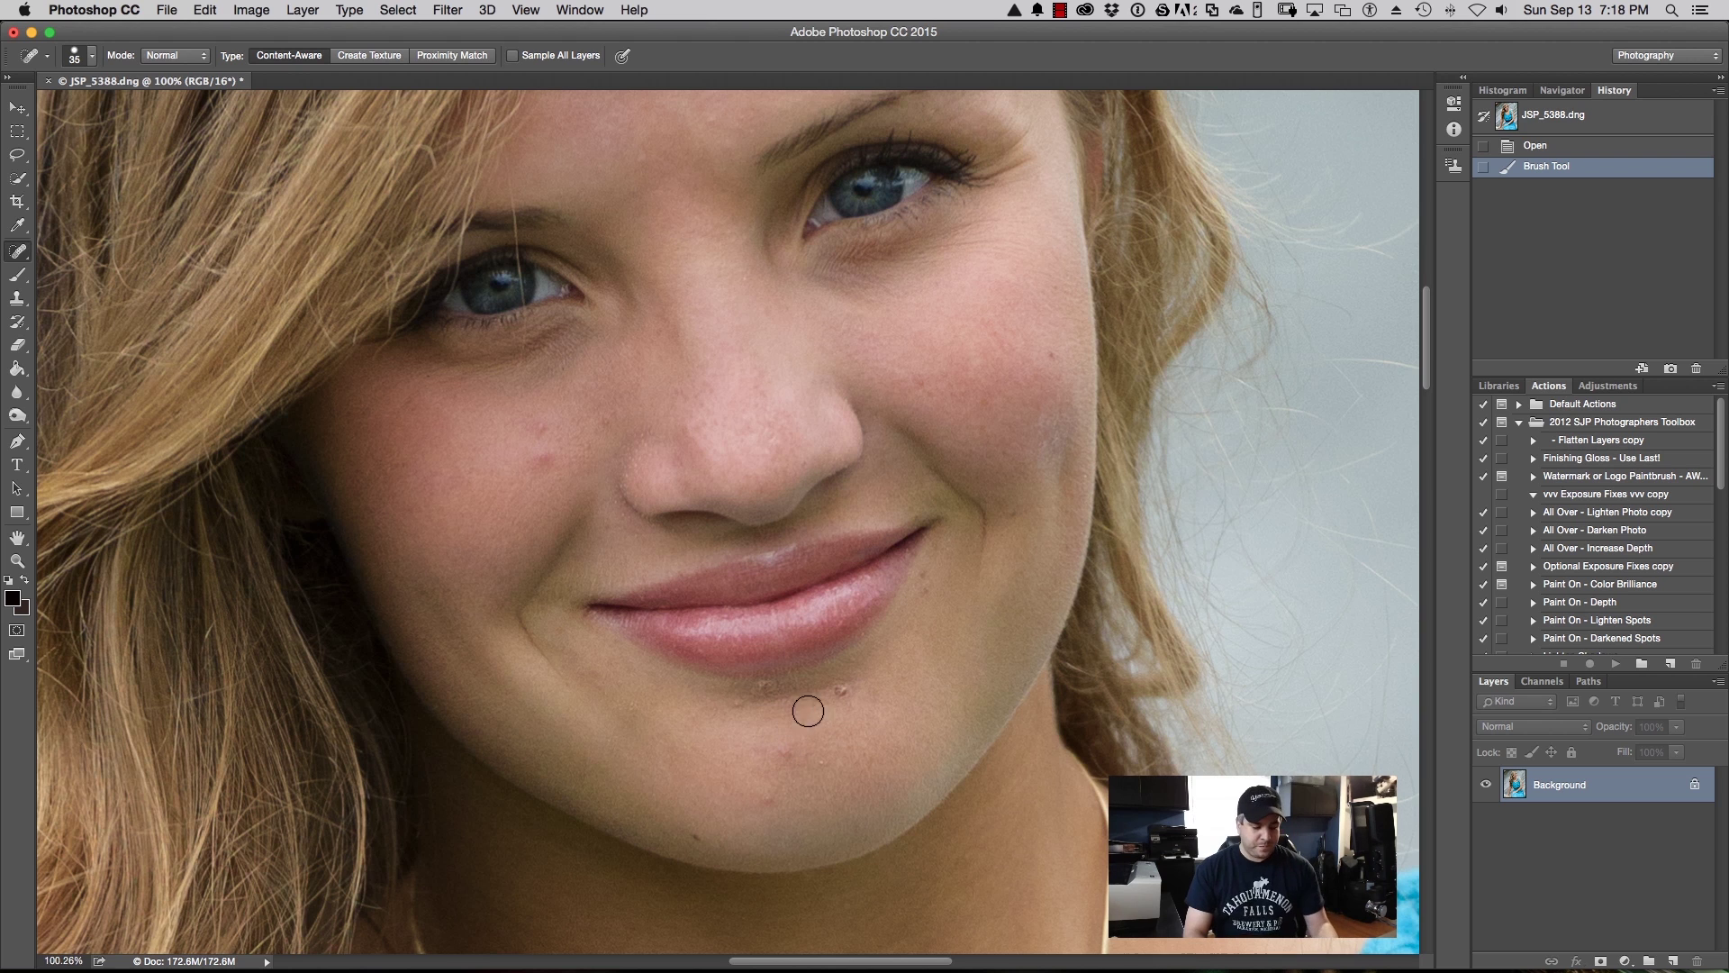
# Step: Remove the two blemishes just below the lower lip with content-aware spot healing
pyautogui.scroll(3, 815, 704)
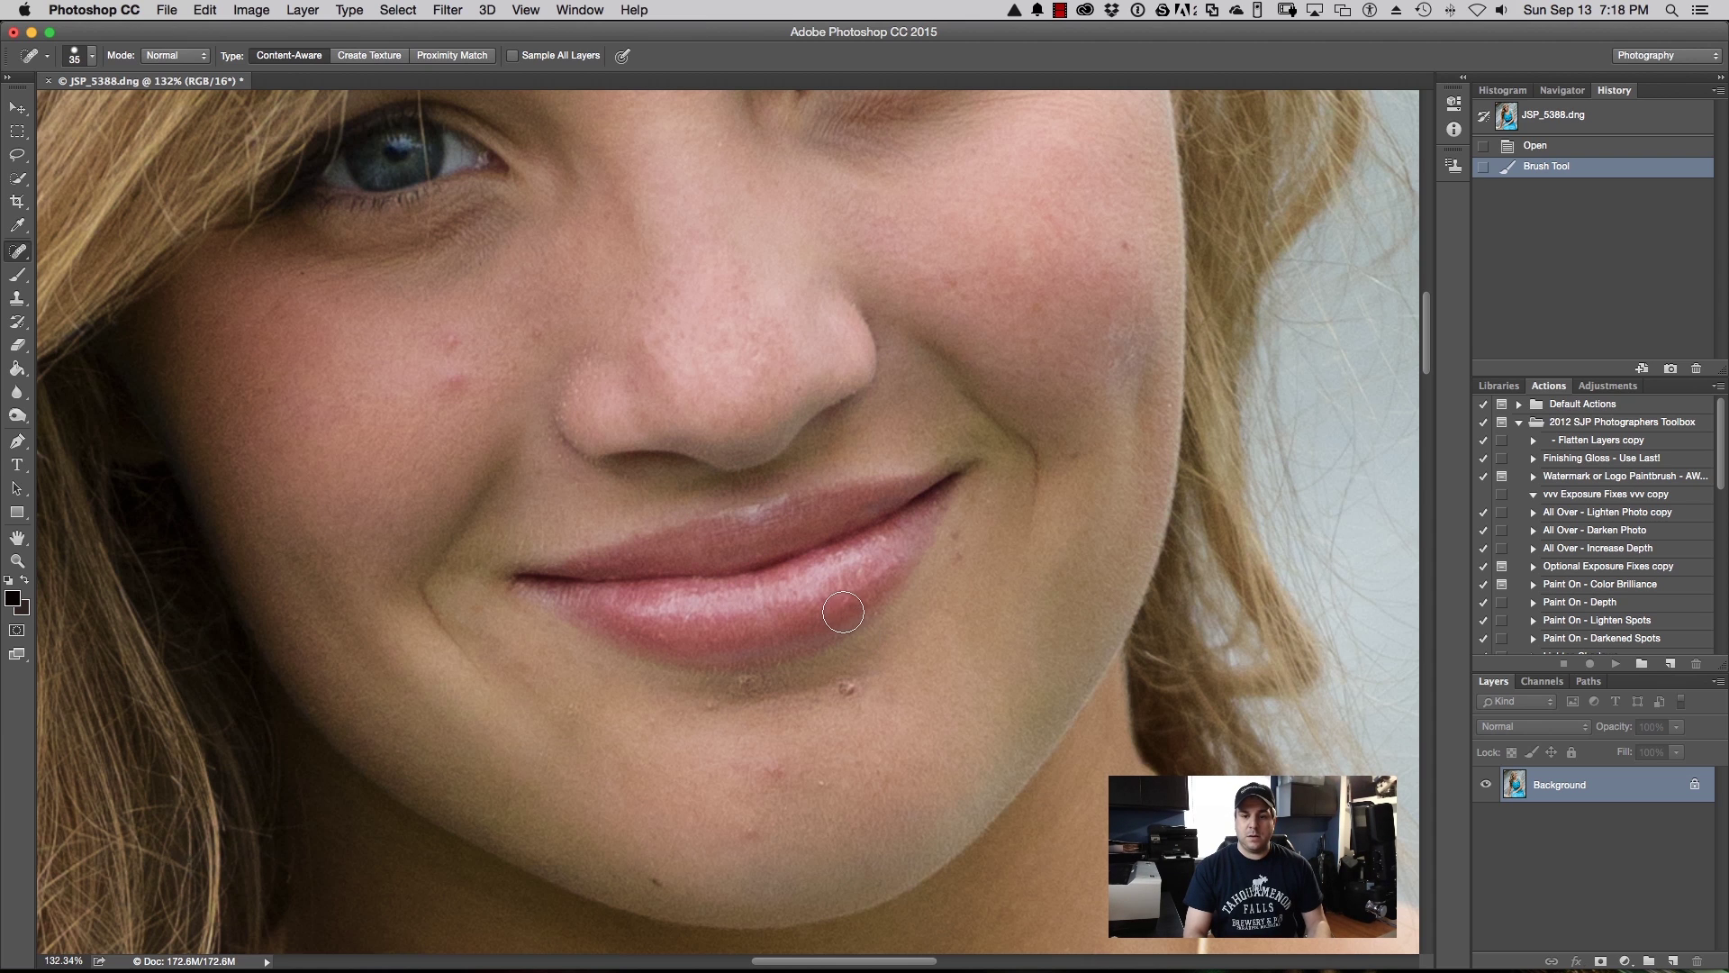
pyautogui.click(845, 611)
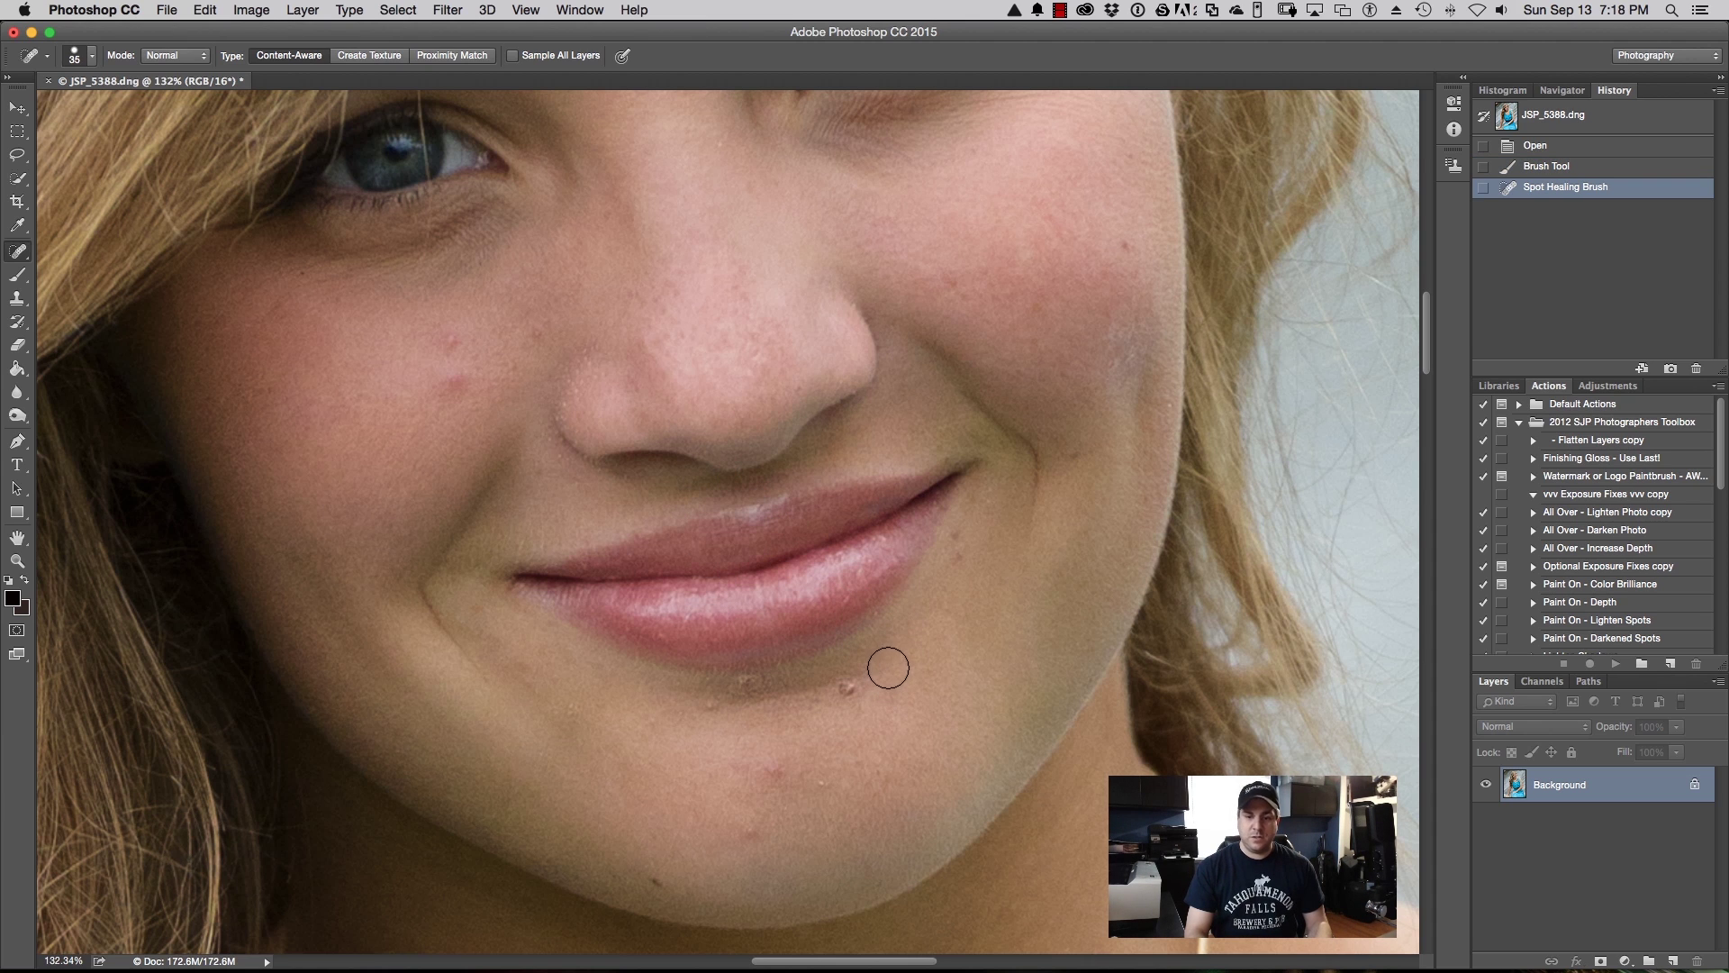
pyautogui.scroll(-4, 899, 666)
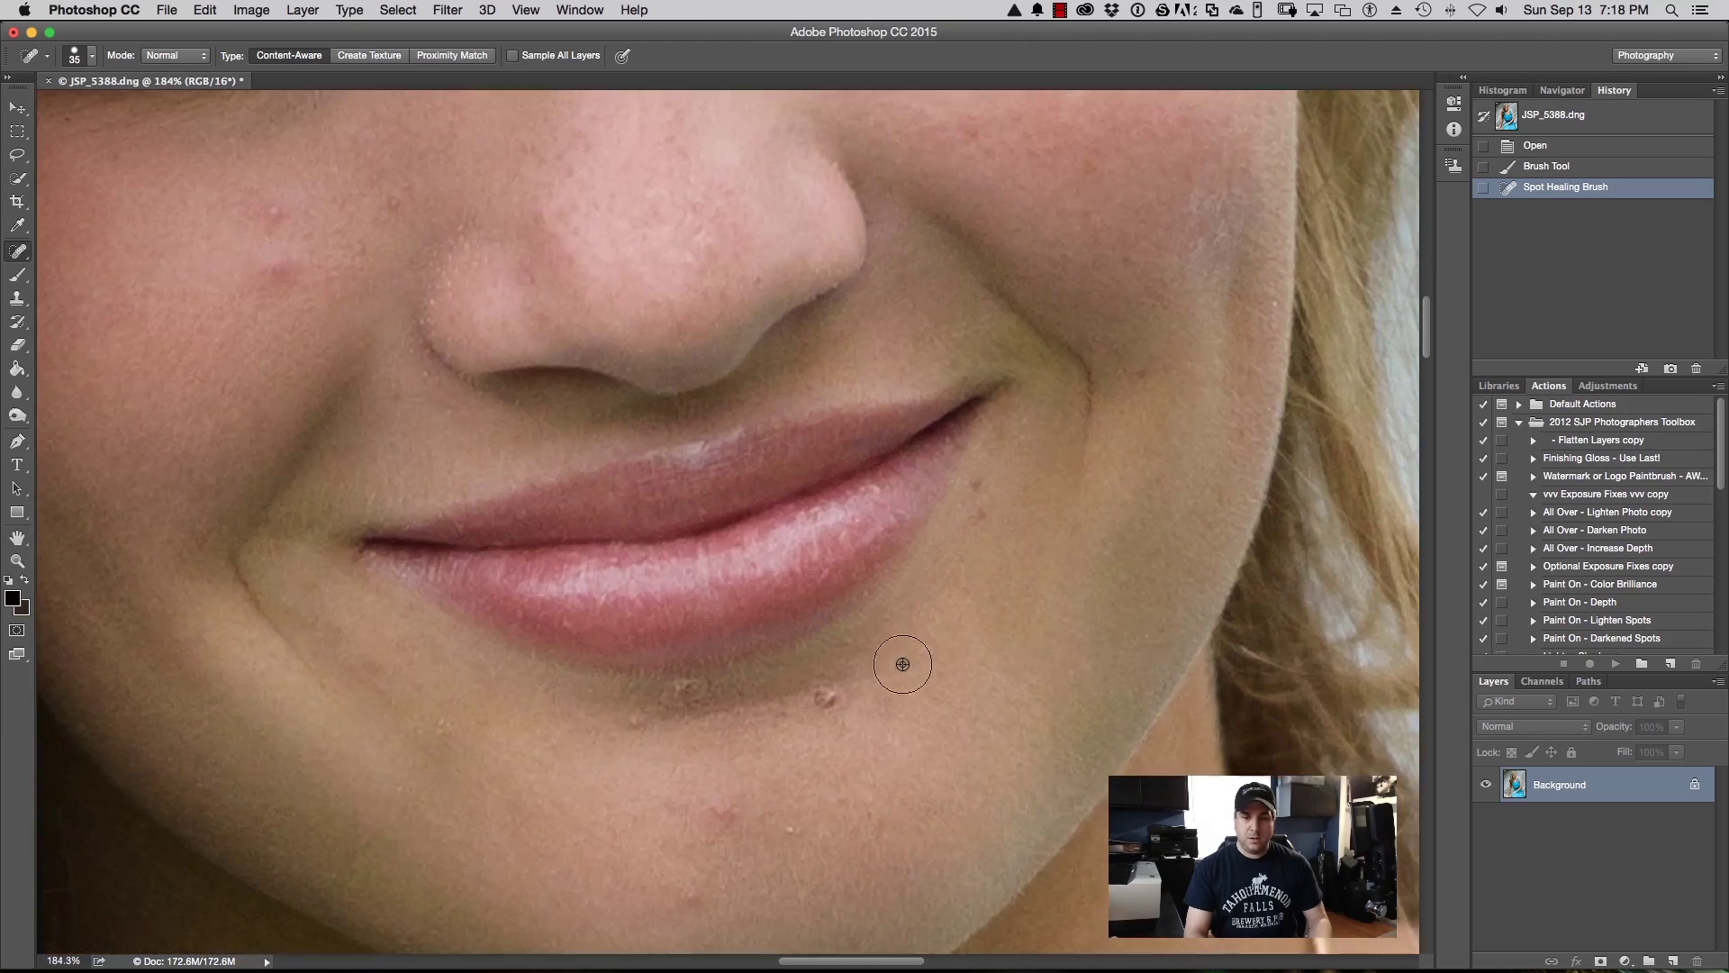
pyautogui.scroll(2, 901, 656)
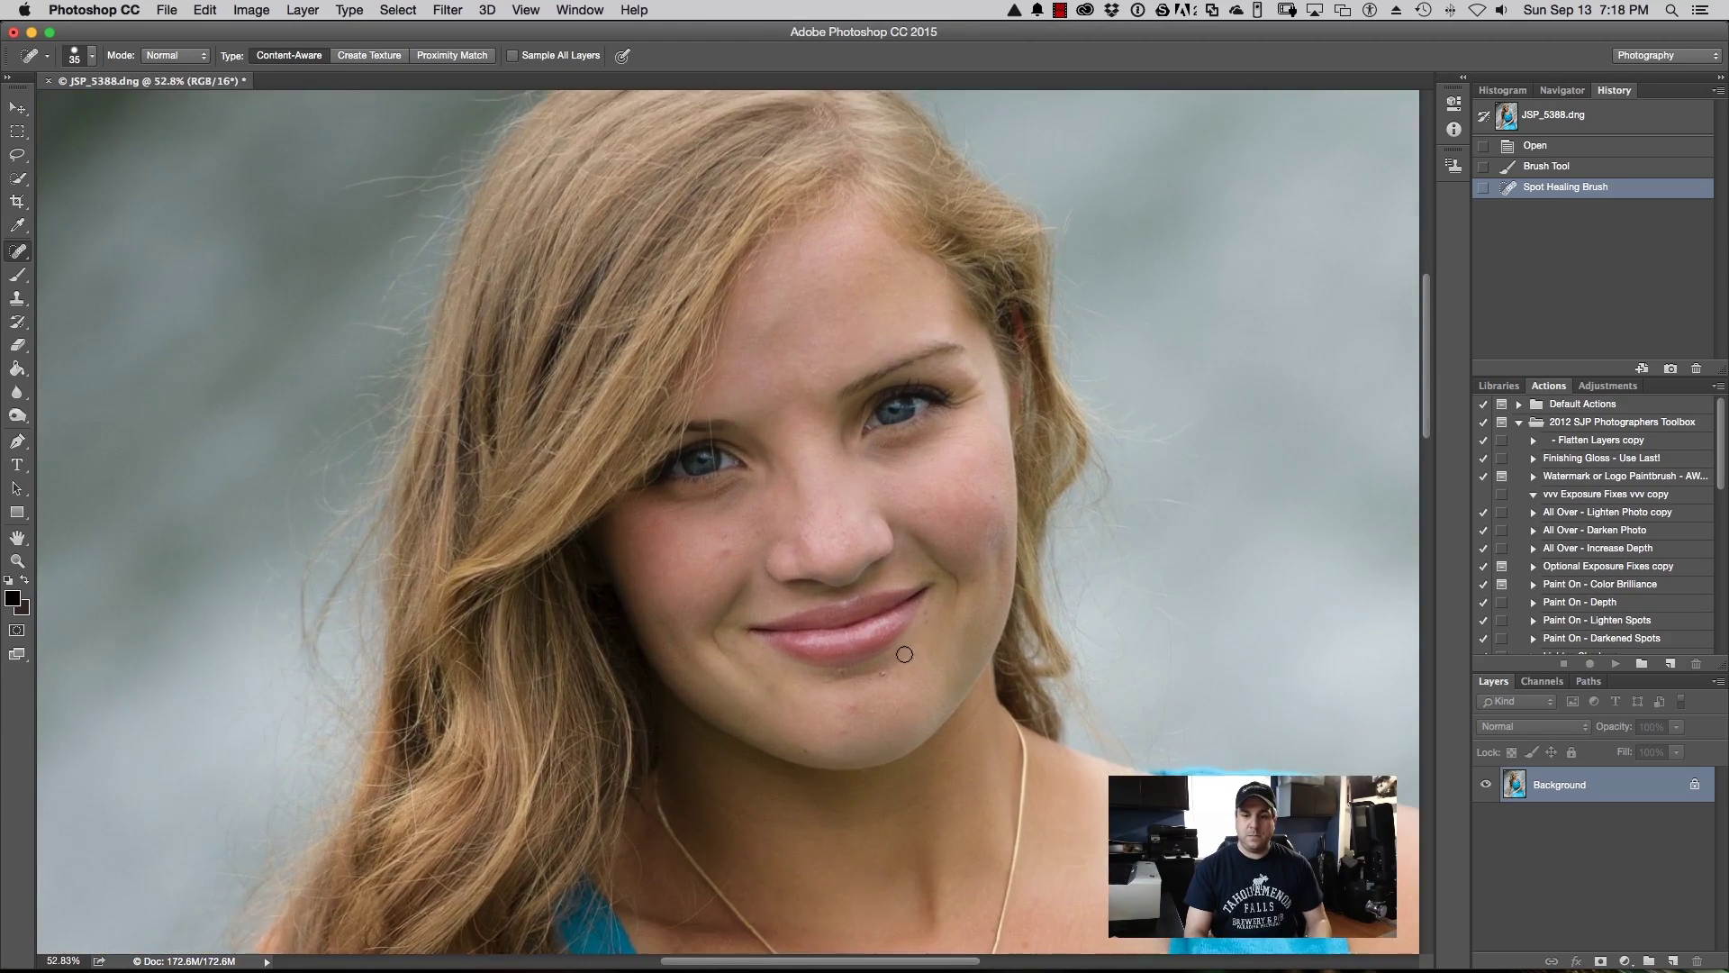
pyautogui.scroll(4, 891, 655)
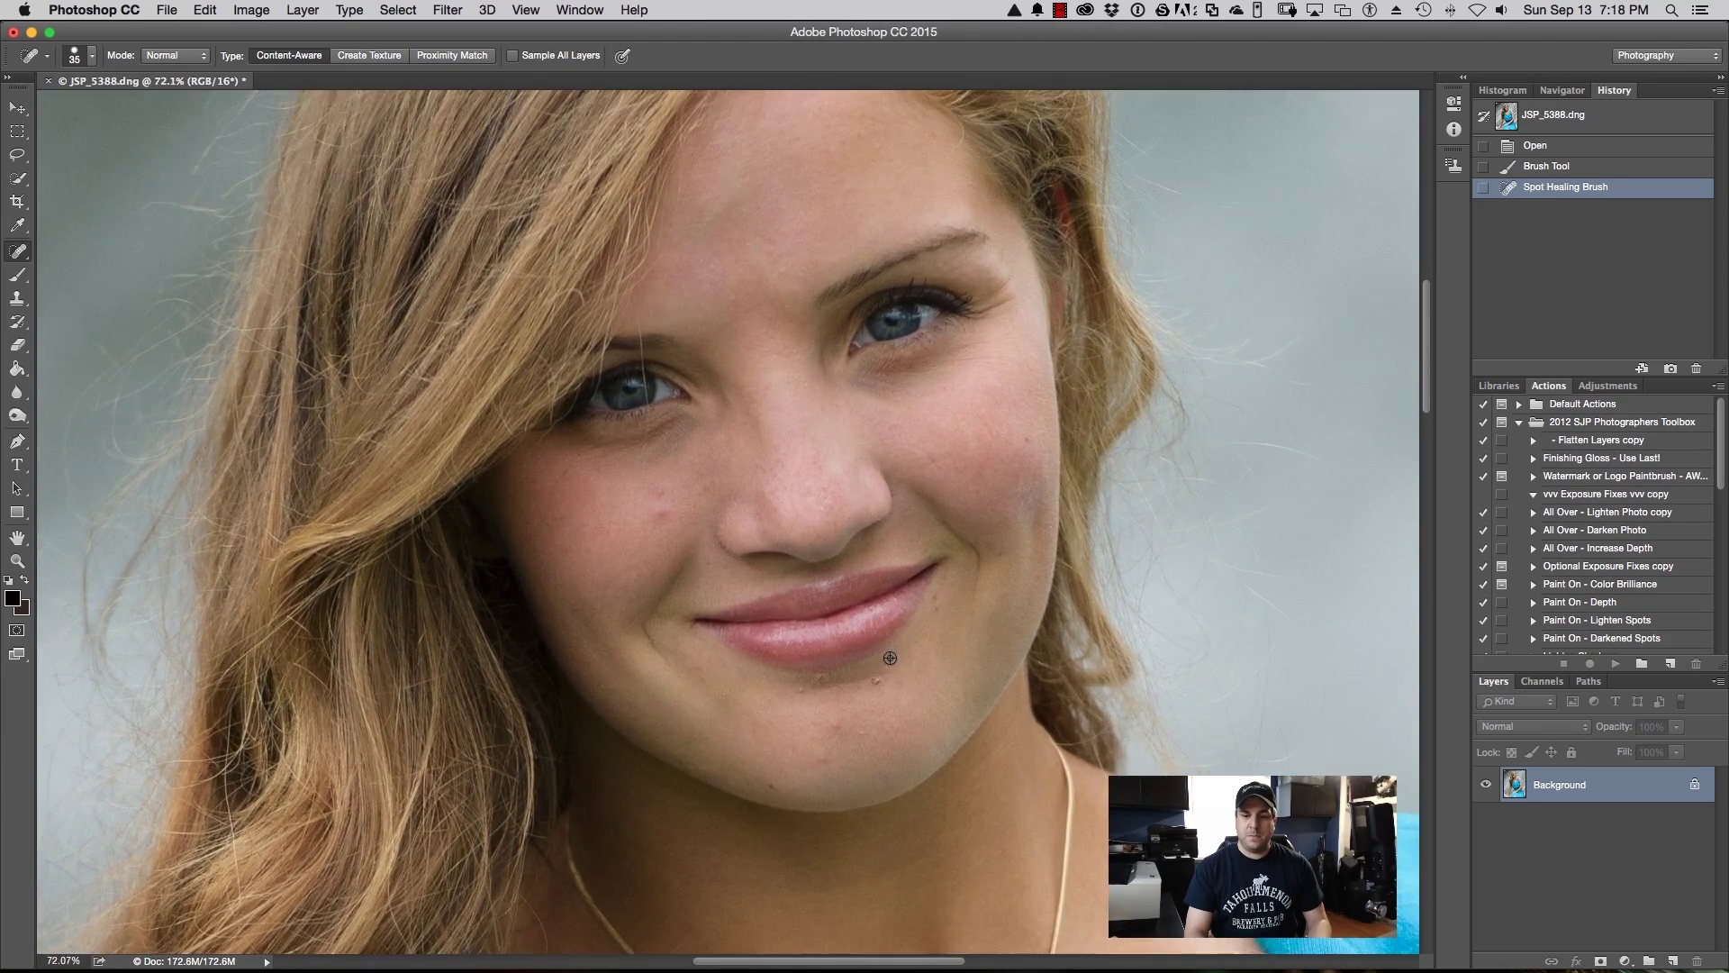
pyautogui.scroll(1, 875, 658)
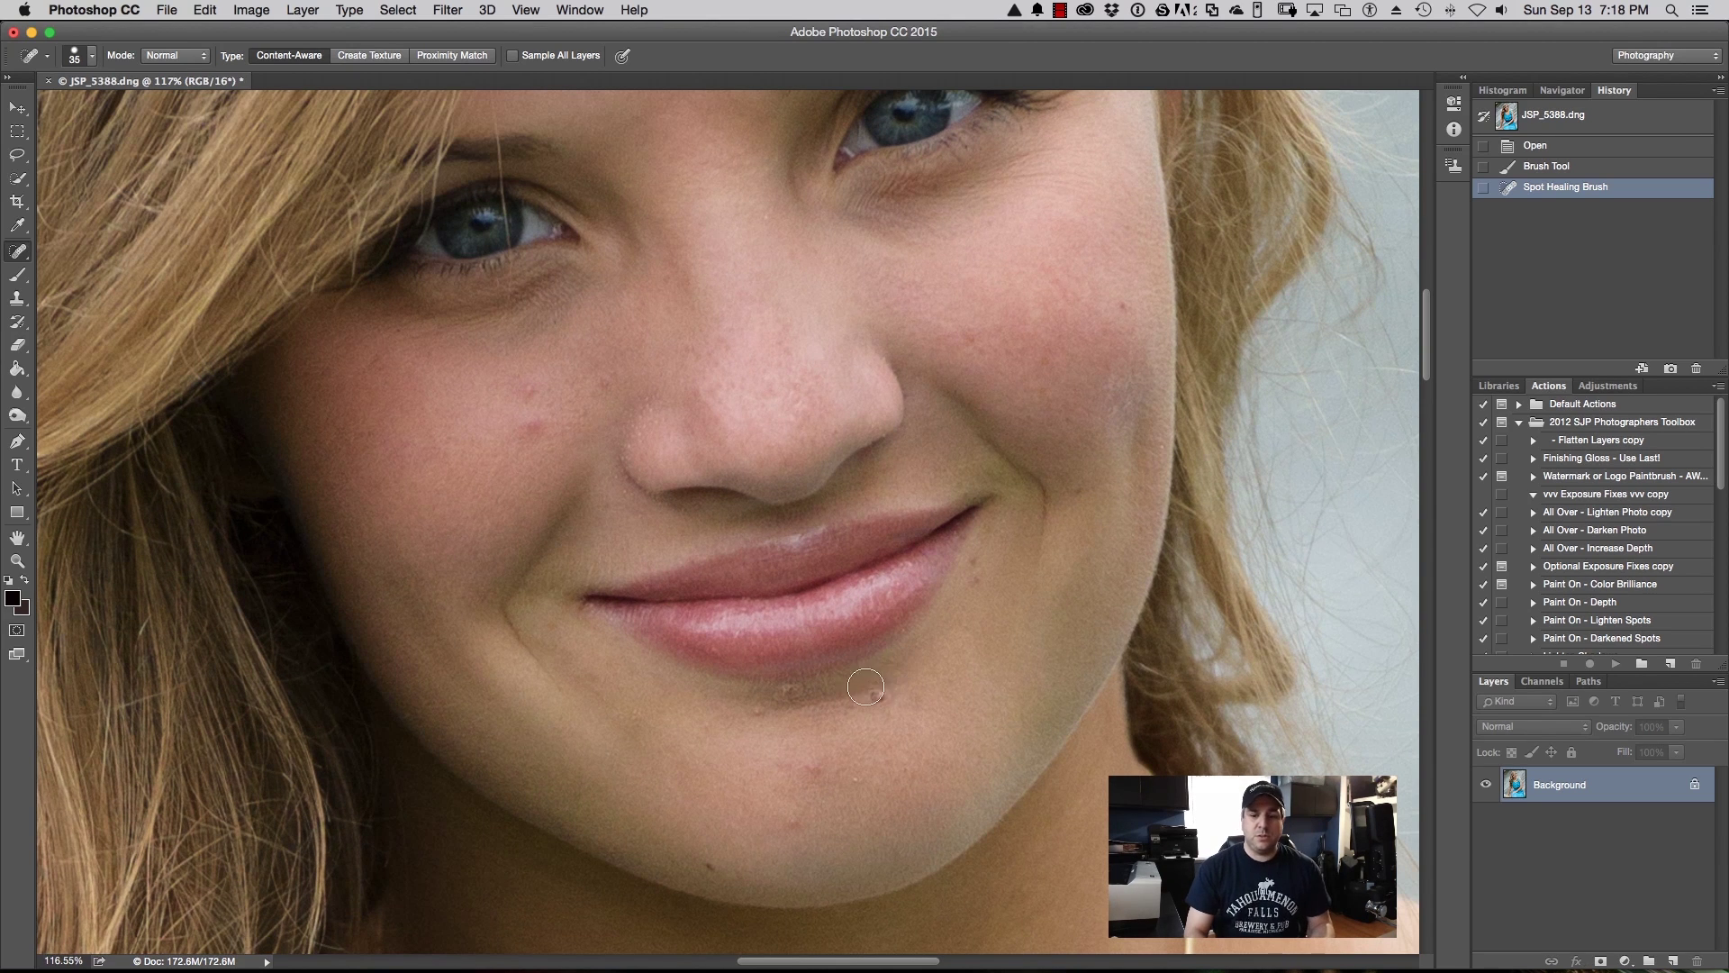
pyautogui.click(877, 696)
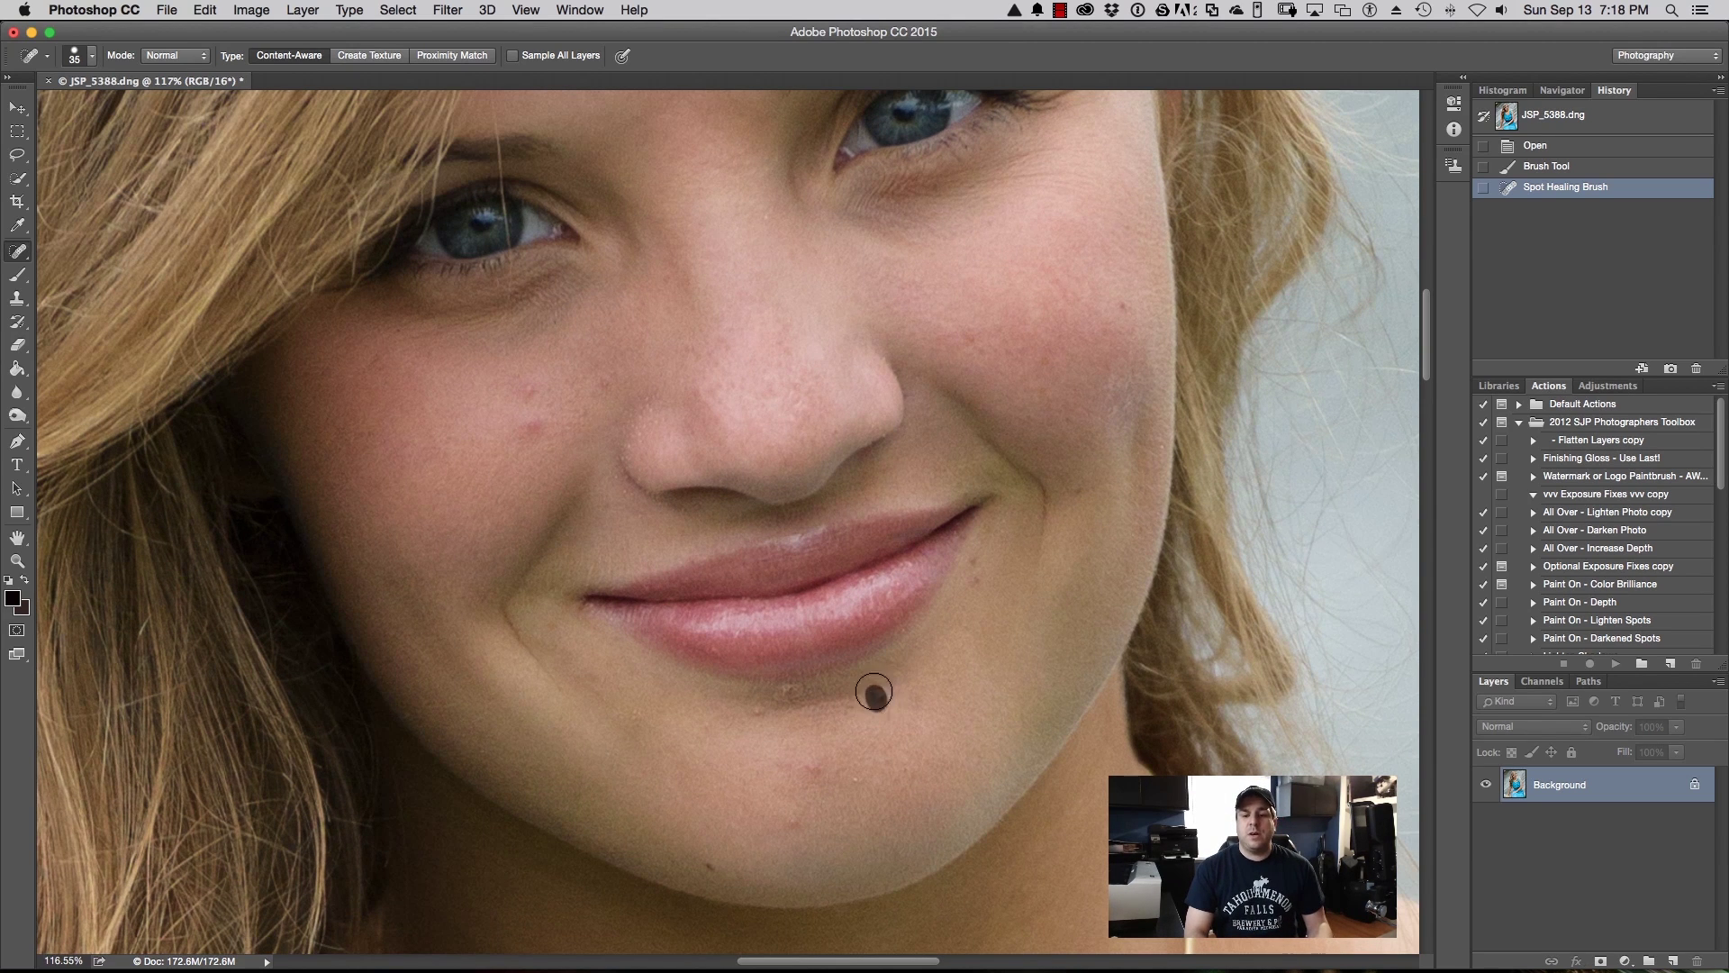
pyautogui.click(792, 693)
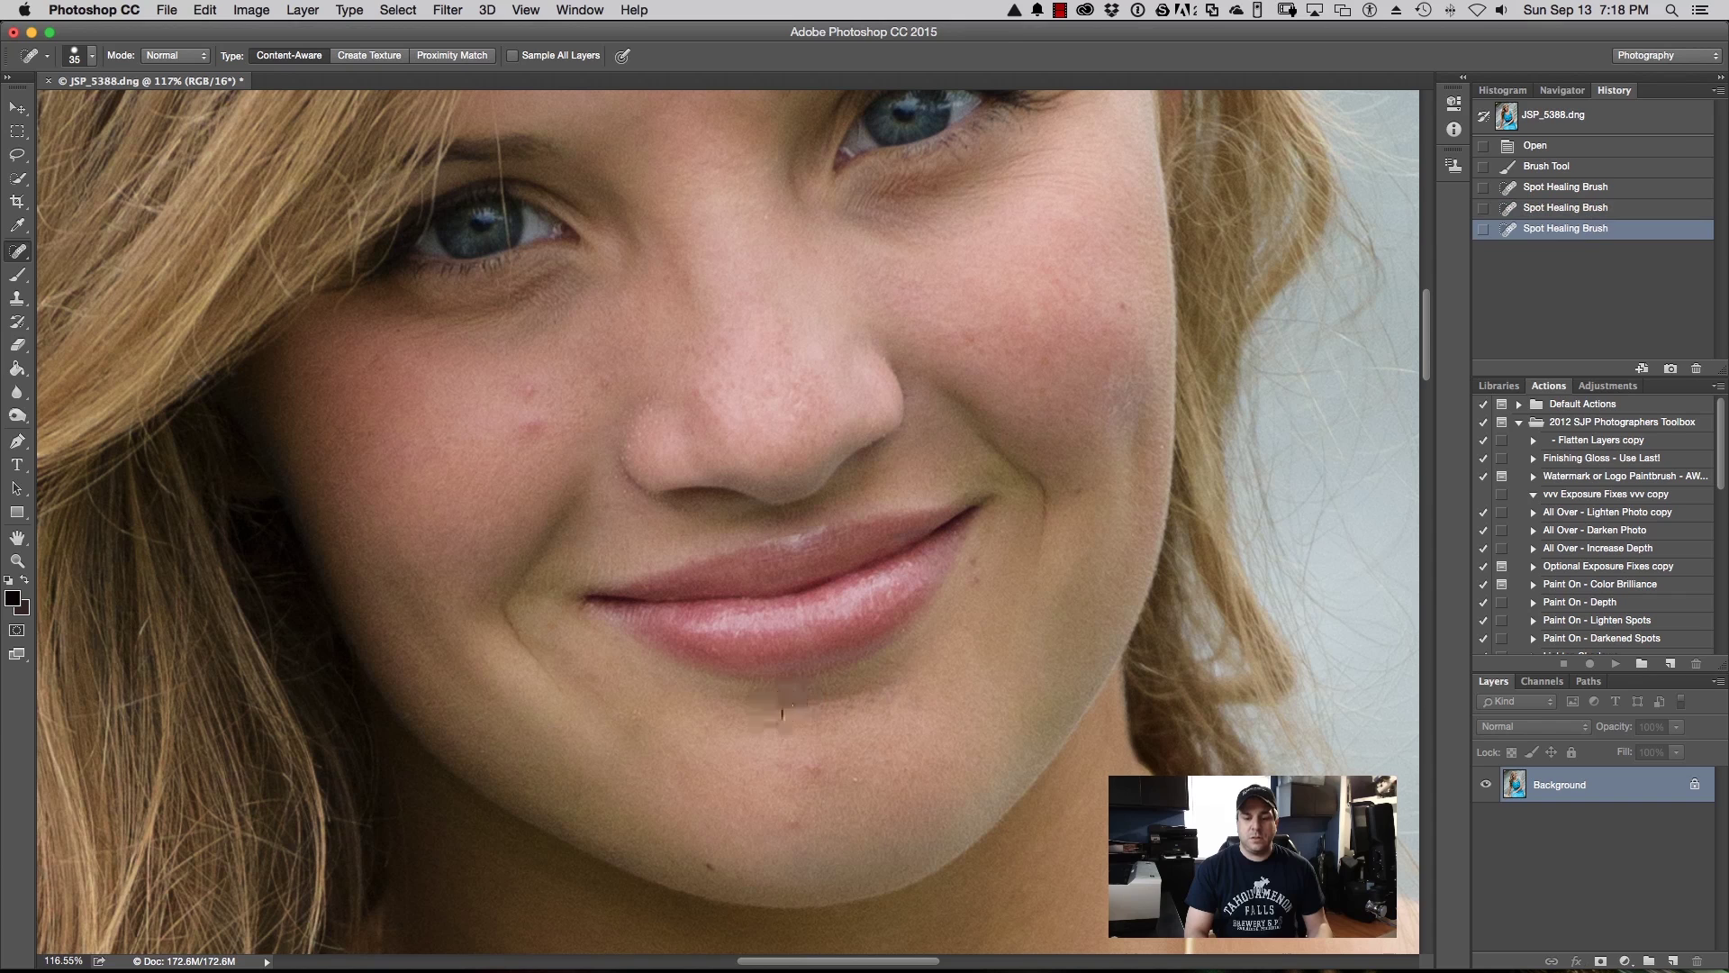
# Step: Heal the small red and light spots in the middle of the chin
pyautogui.click(809, 771)
pyautogui.click(784, 767)
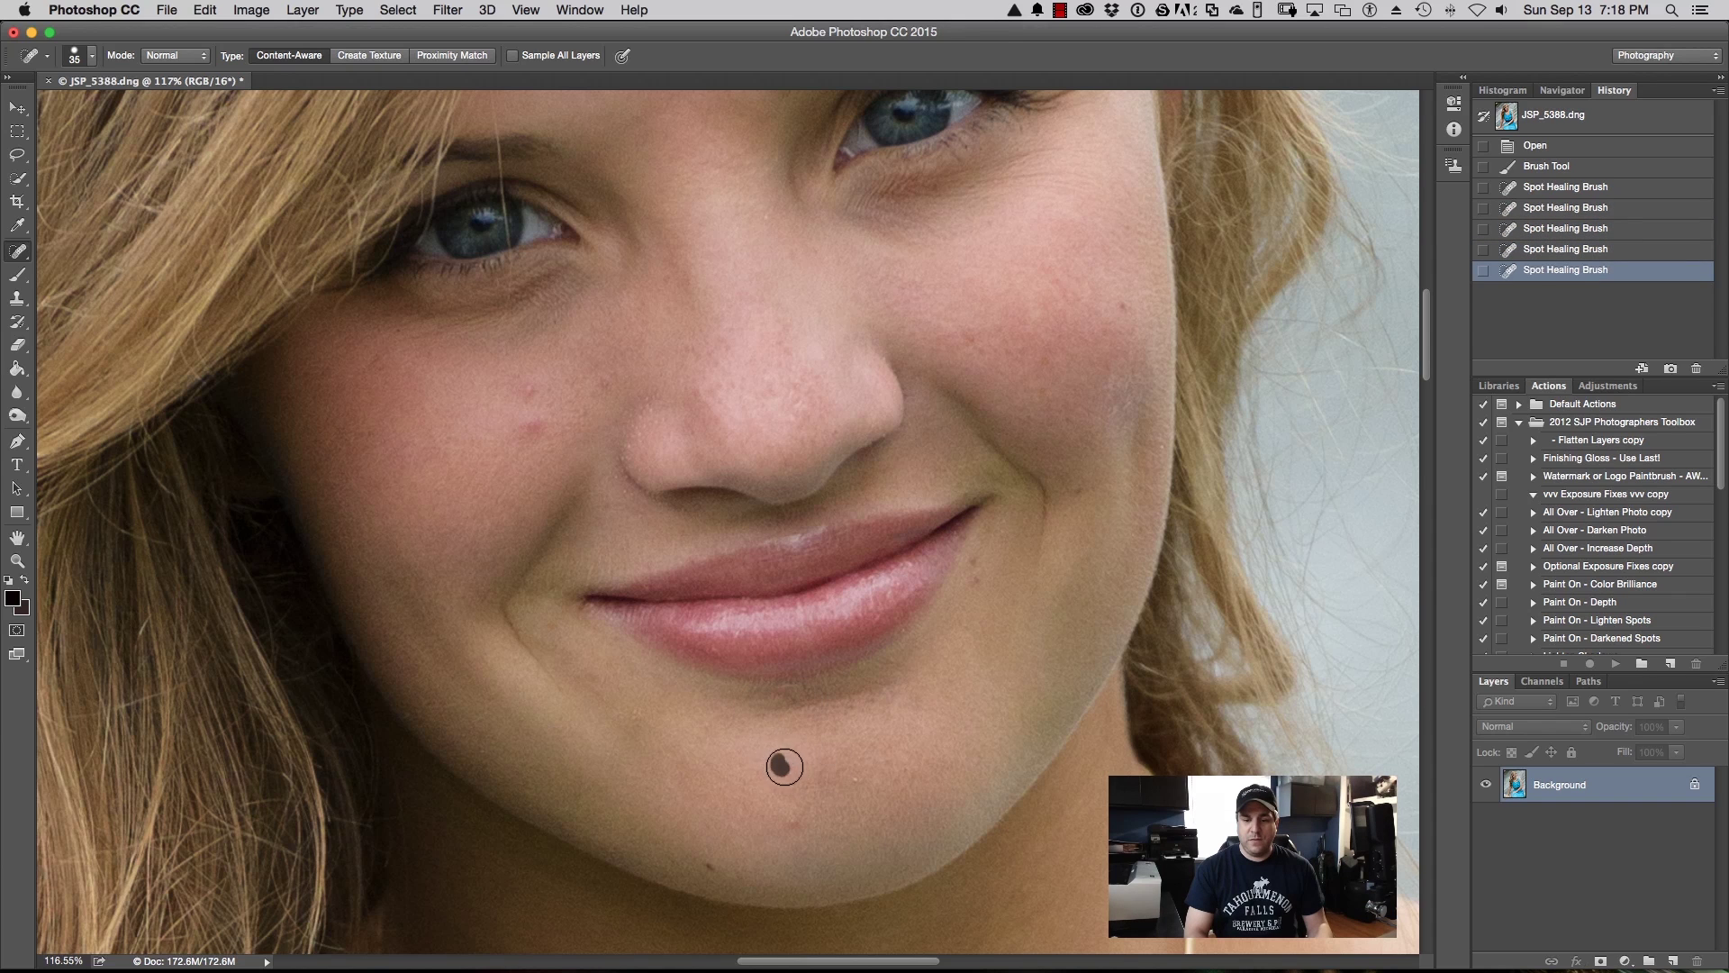
pyautogui.click(792, 819)
pyautogui.click(852, 768)
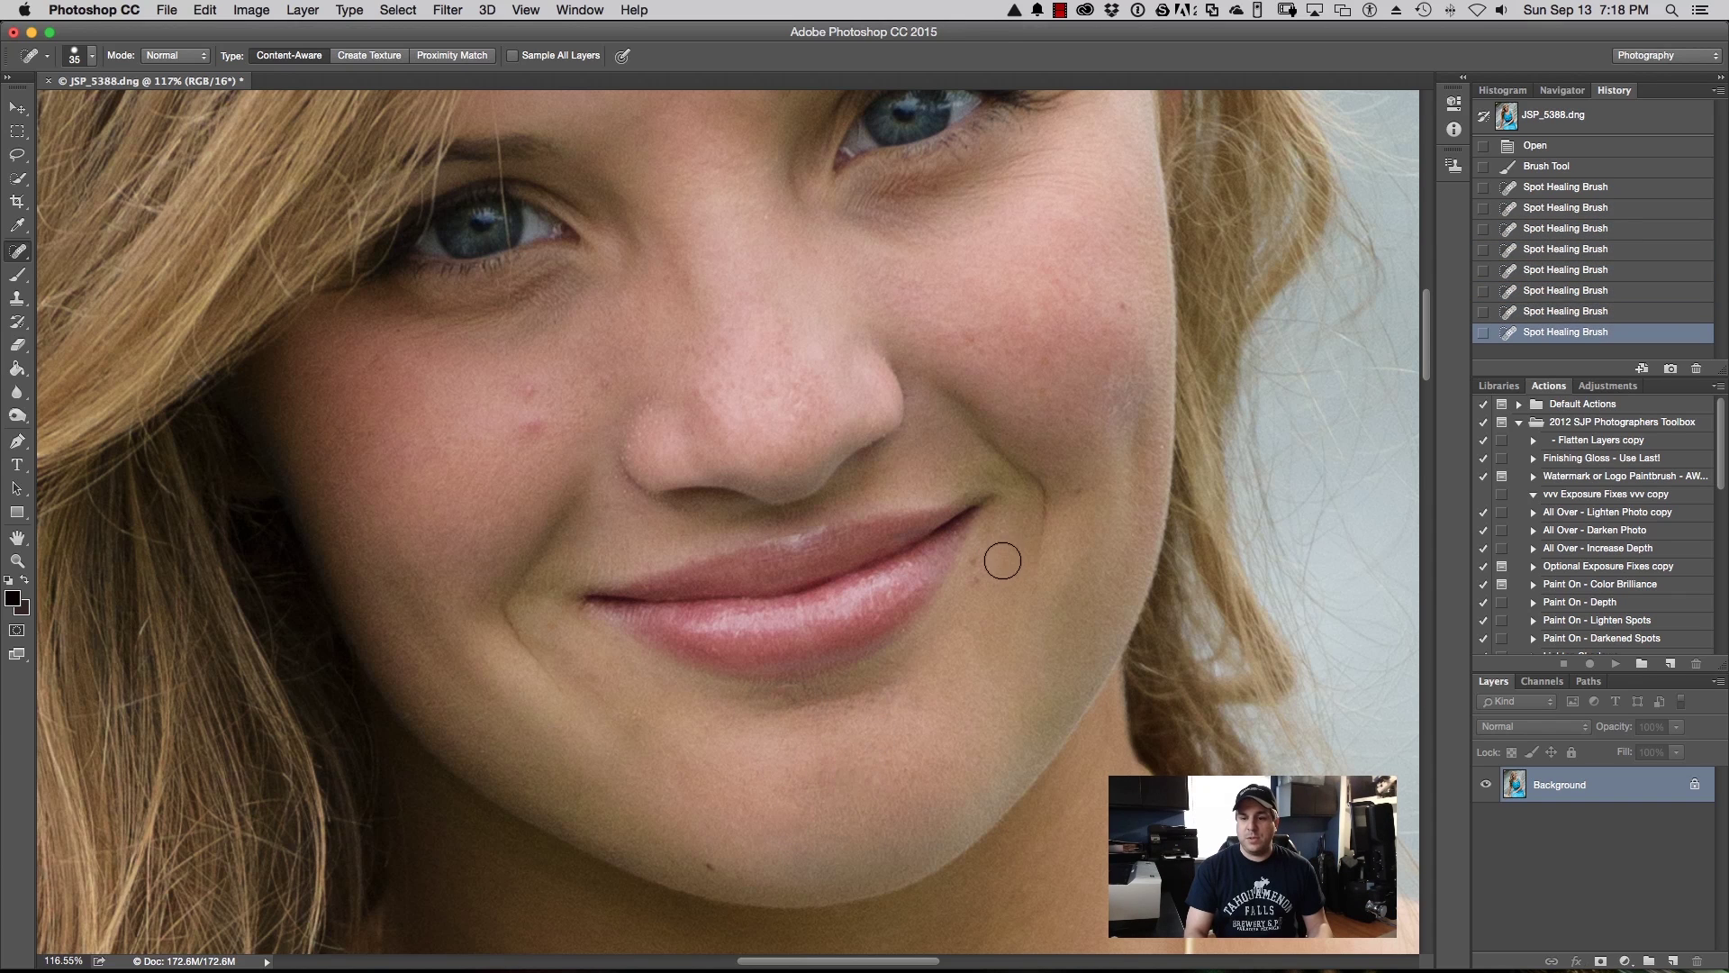
# Step: Heal the red spots on the cheek below the hair-covered eye and the small marks around the mouth corners
pyautogui.click(522, 389)
pyautogui.click(595, 387)
pyautogui.click(601, 502)
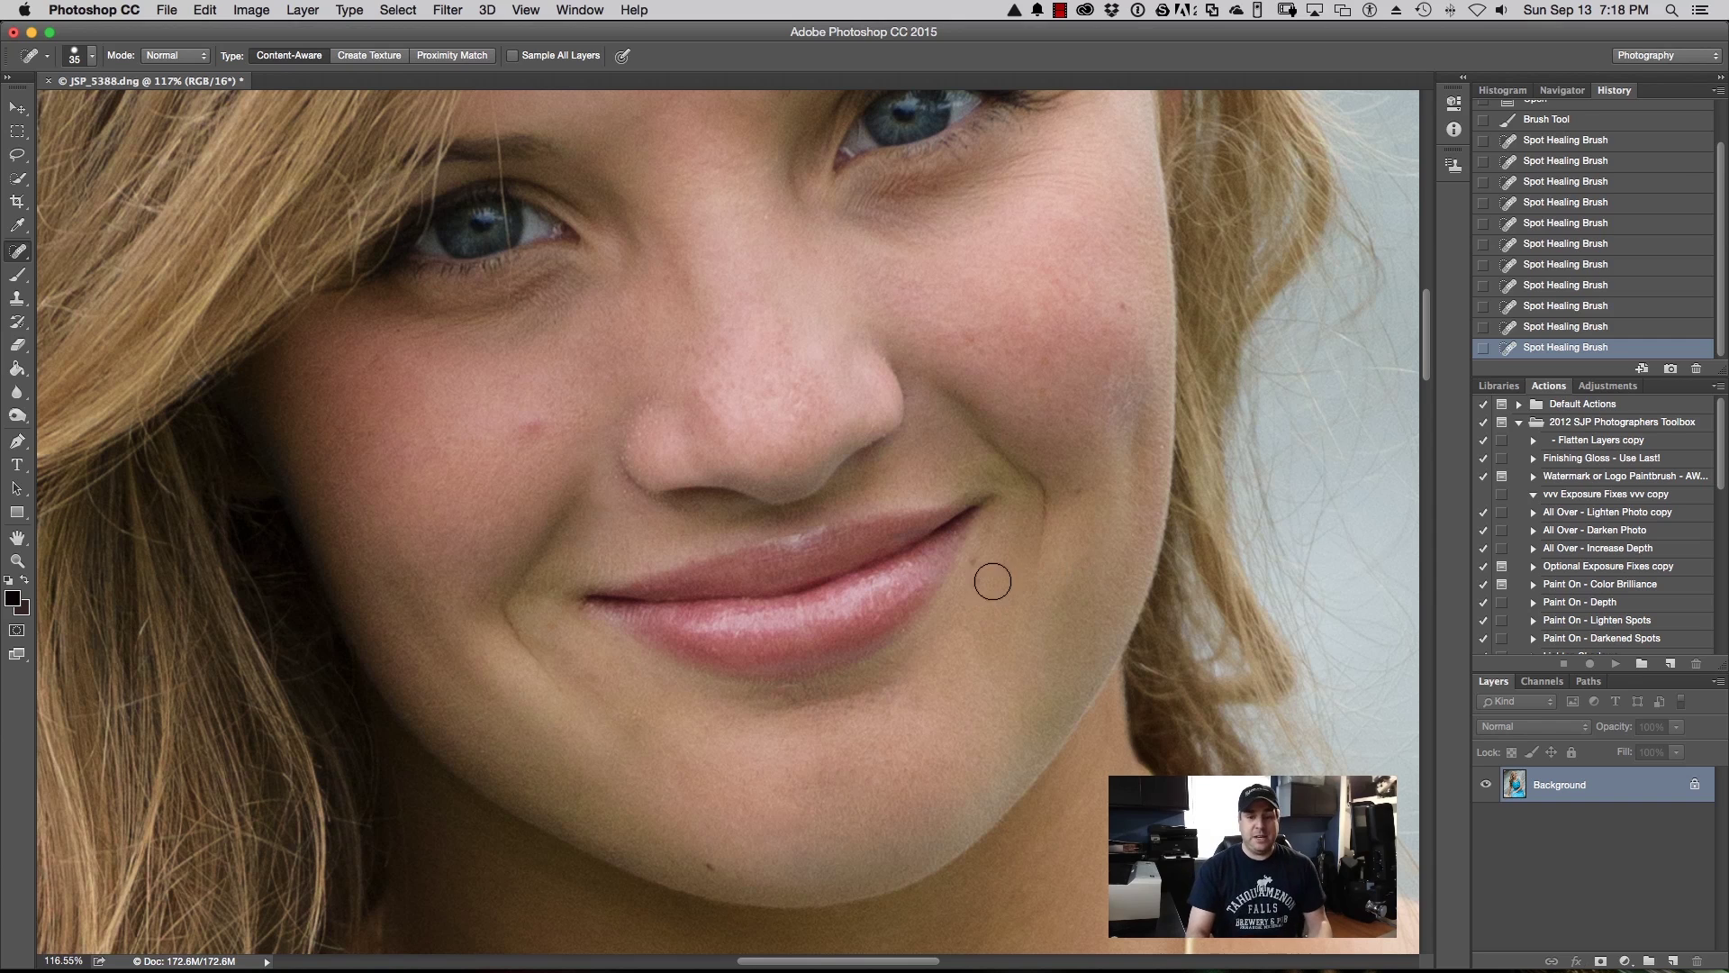
pyautogui.click(535, 420)
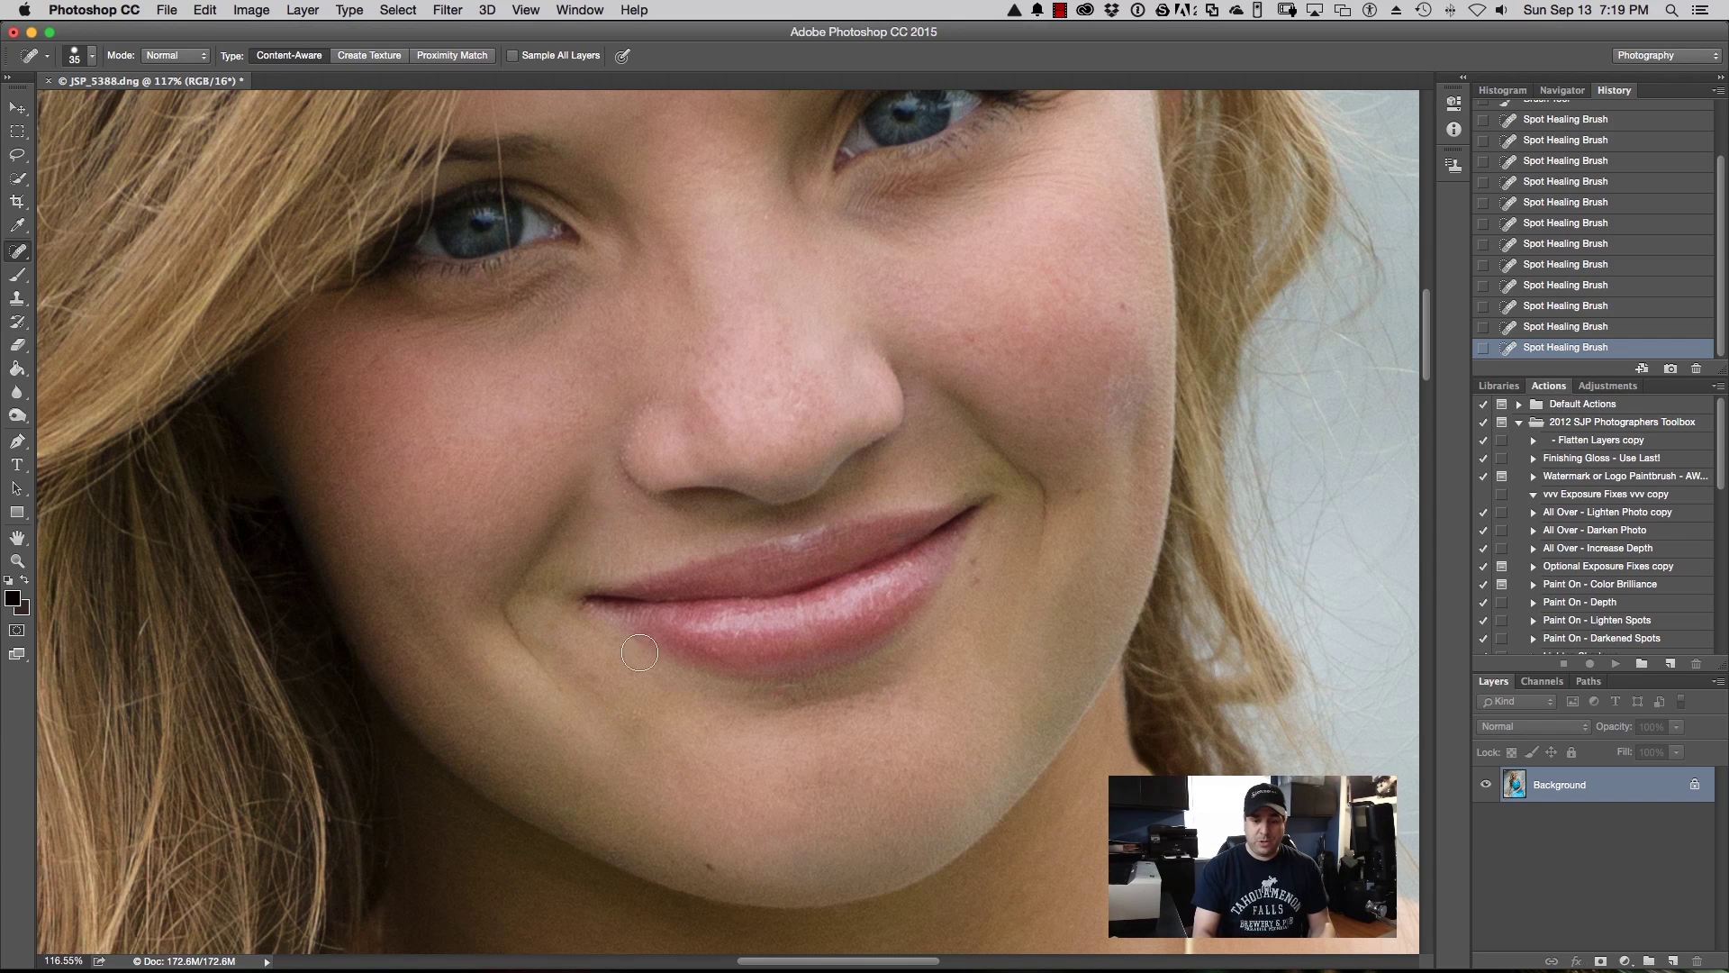
pyautogui.click(633, 714)
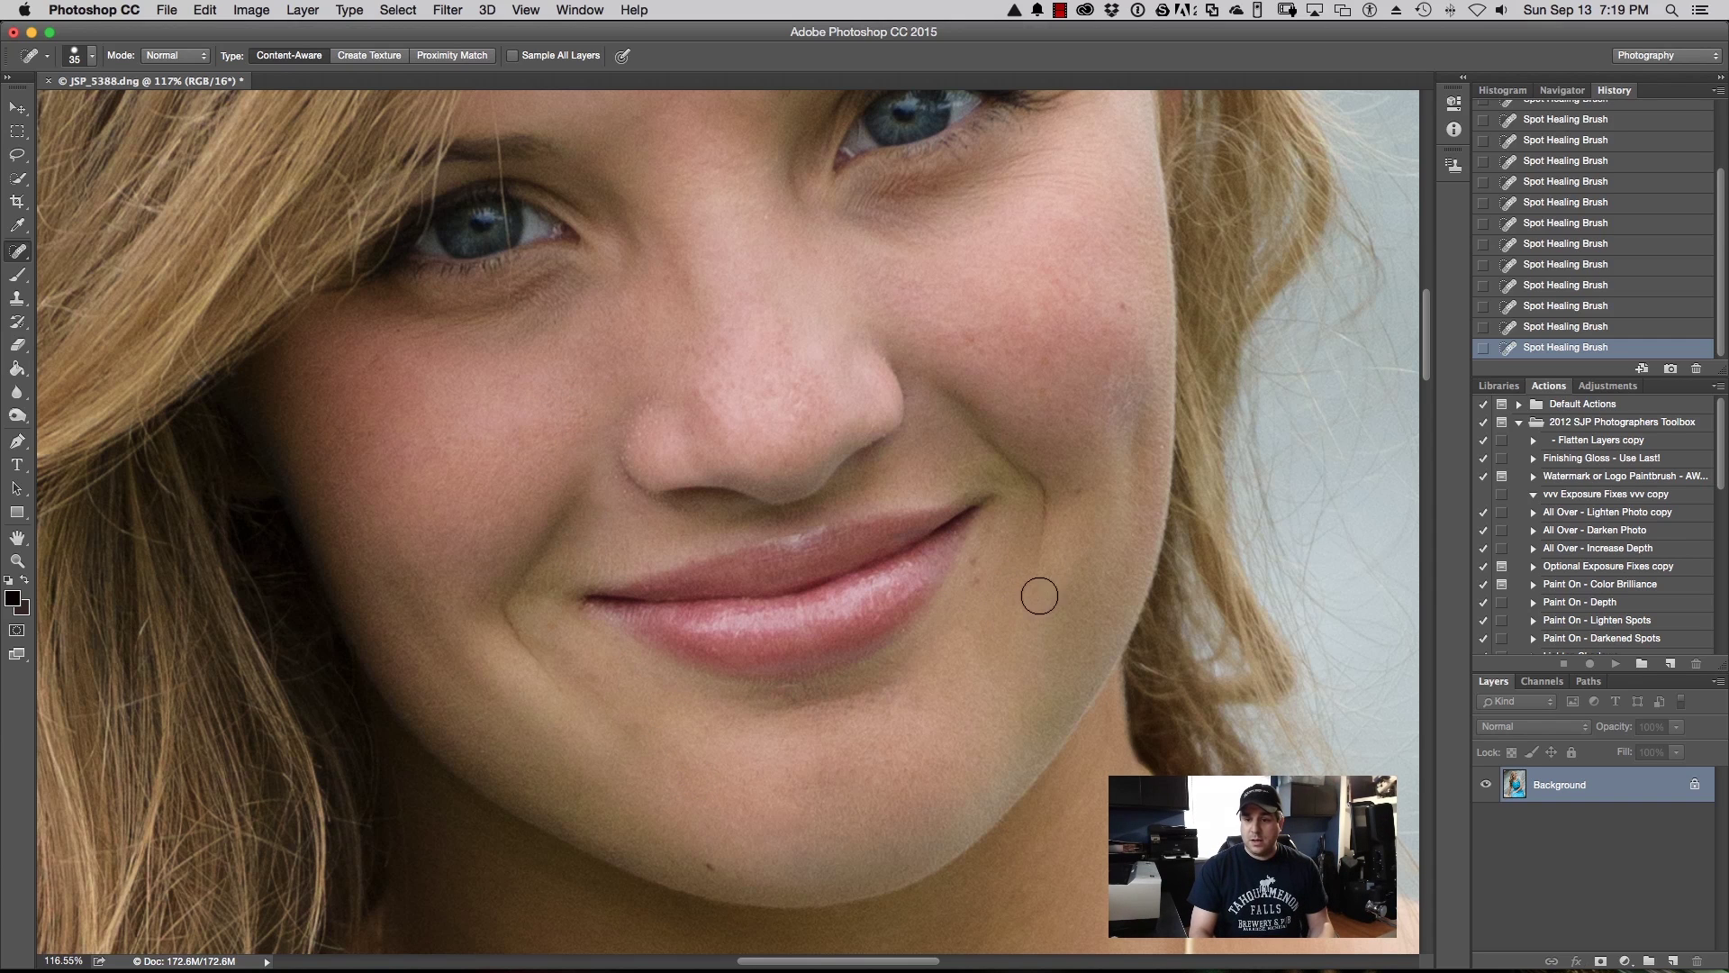
pyautogui.click(984, 590)
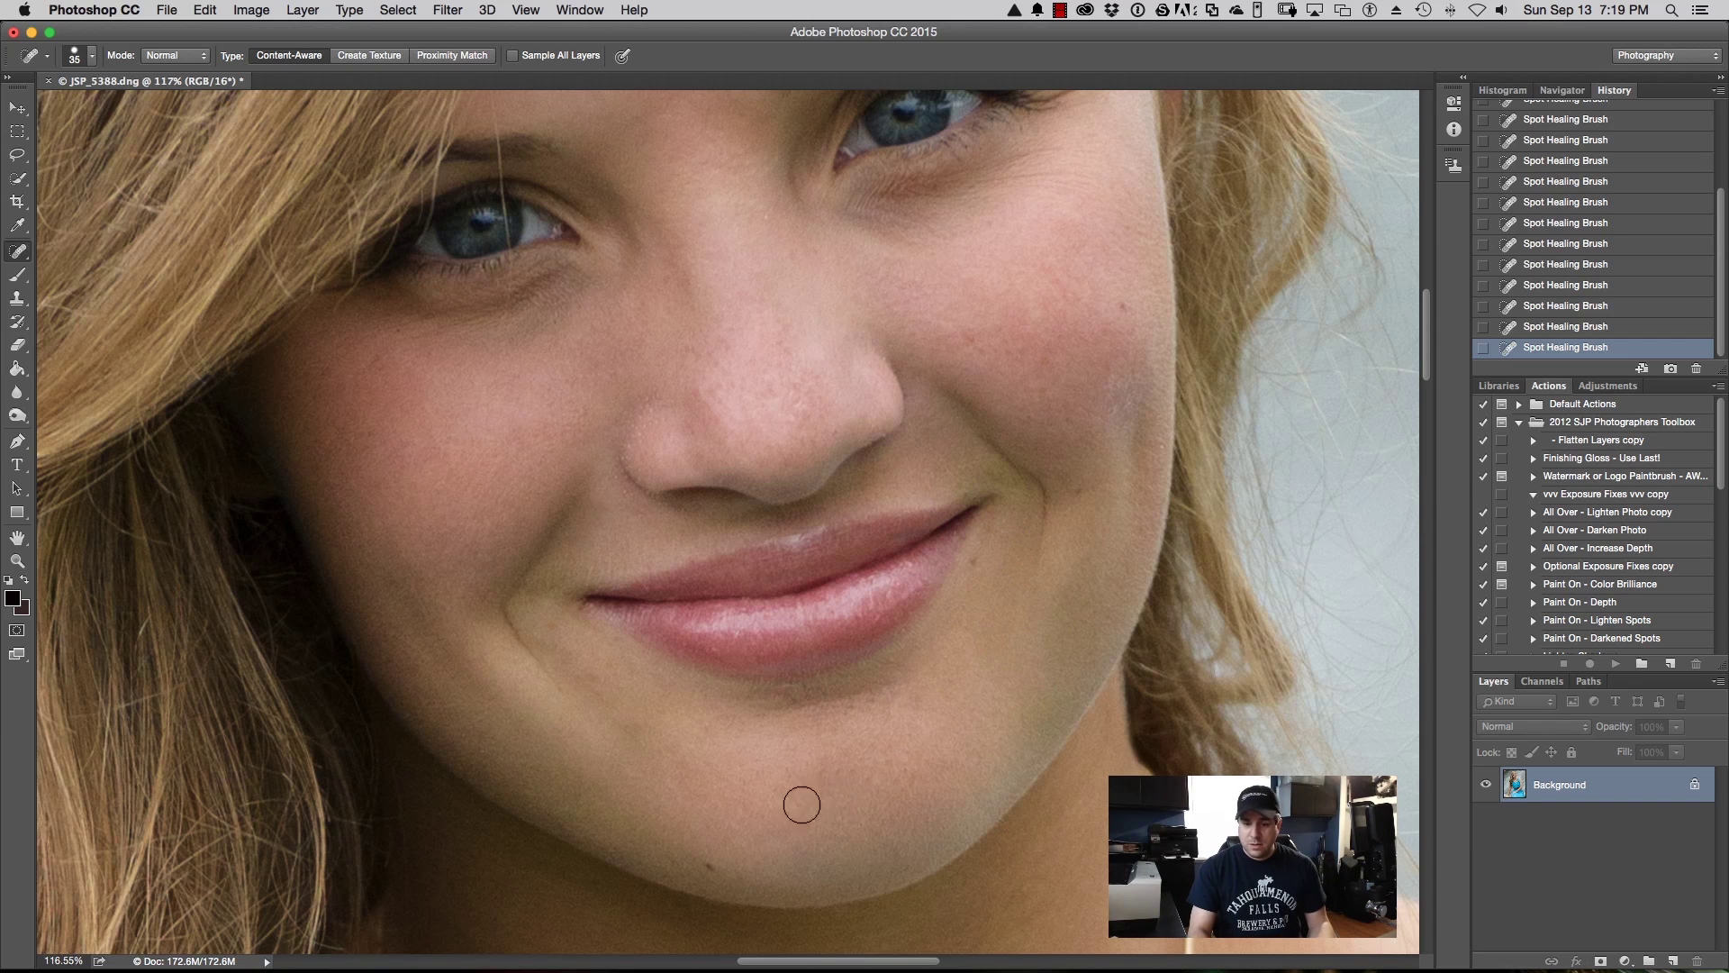
# Step: Smooth the uneven skin along the shadow under the lower lip with repeated spot healing dabs
pyautogui.click(845, 702)
pyautogui.click(798, 709)
pyautogui.click(776, 689)
pyautogui.click(791, 691)
pyautogui.click(809, 685)
pyautogui.click(833, 680)
pyautogui.click(850, 671)
pyautogui.click(883, 653)
pyautogui.click(860, 666)
pyautogui.click(761, 686)
pyautogui.click(754, 687)
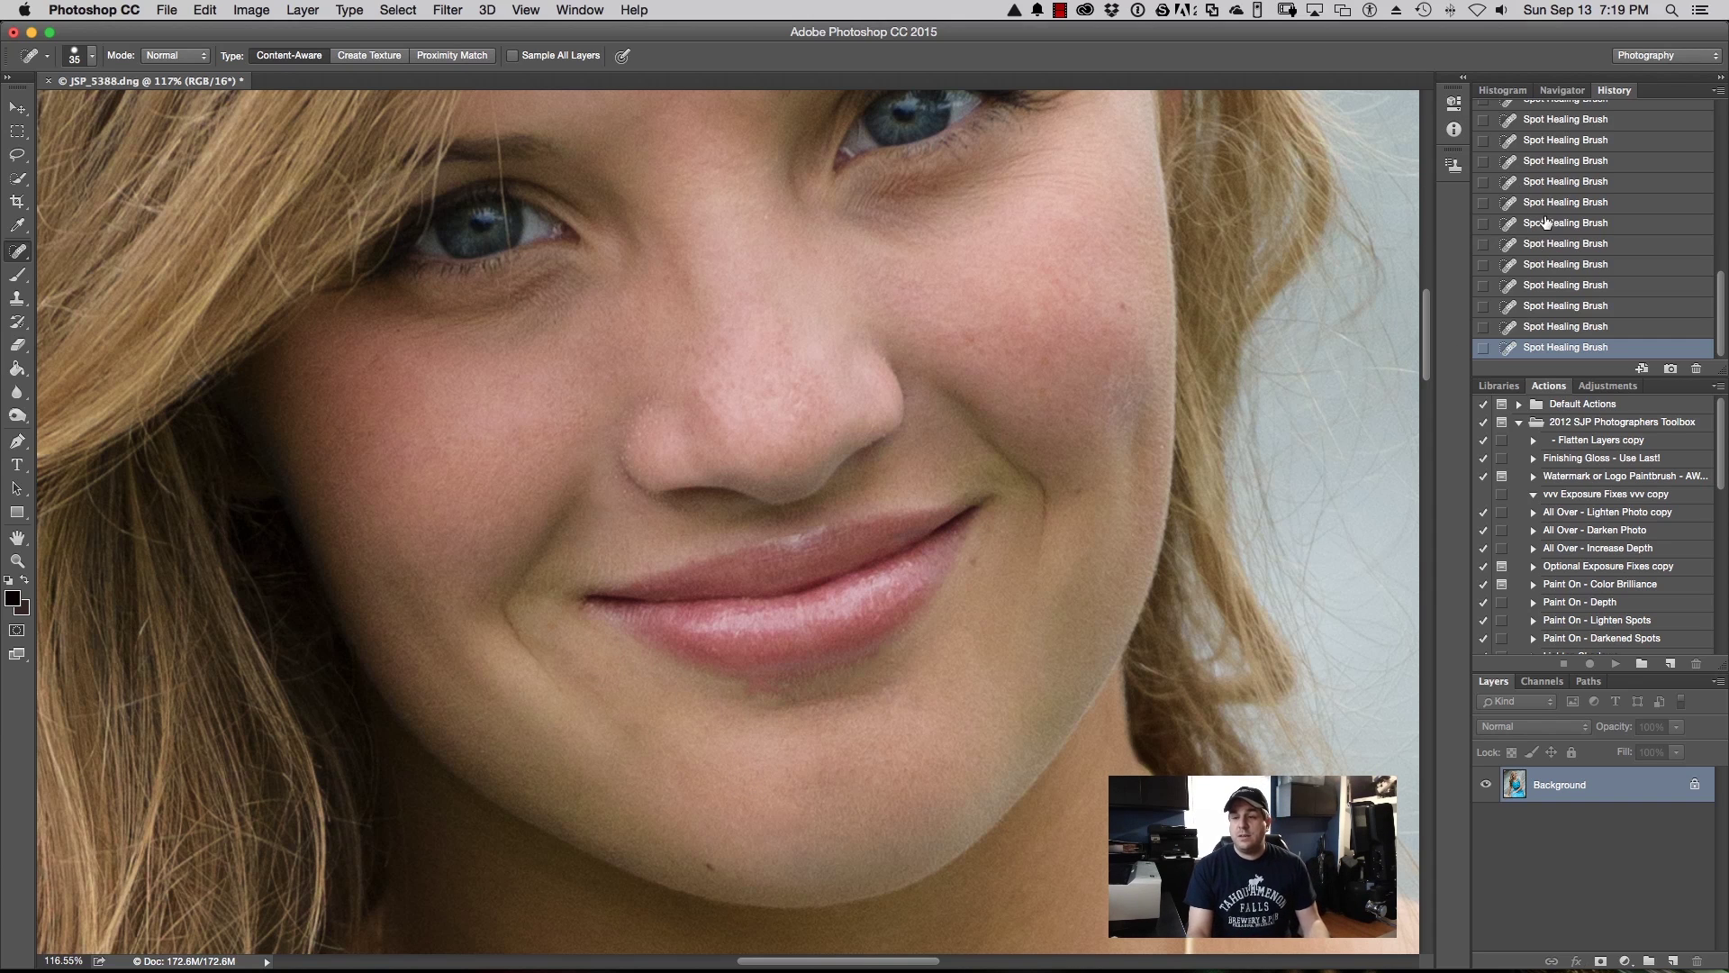
# Step: Step back through the last four Spot Healing Brush strokes in the history and redo them
pyautogui.click(1543, 328)
pyautogui.click(1550, 308)
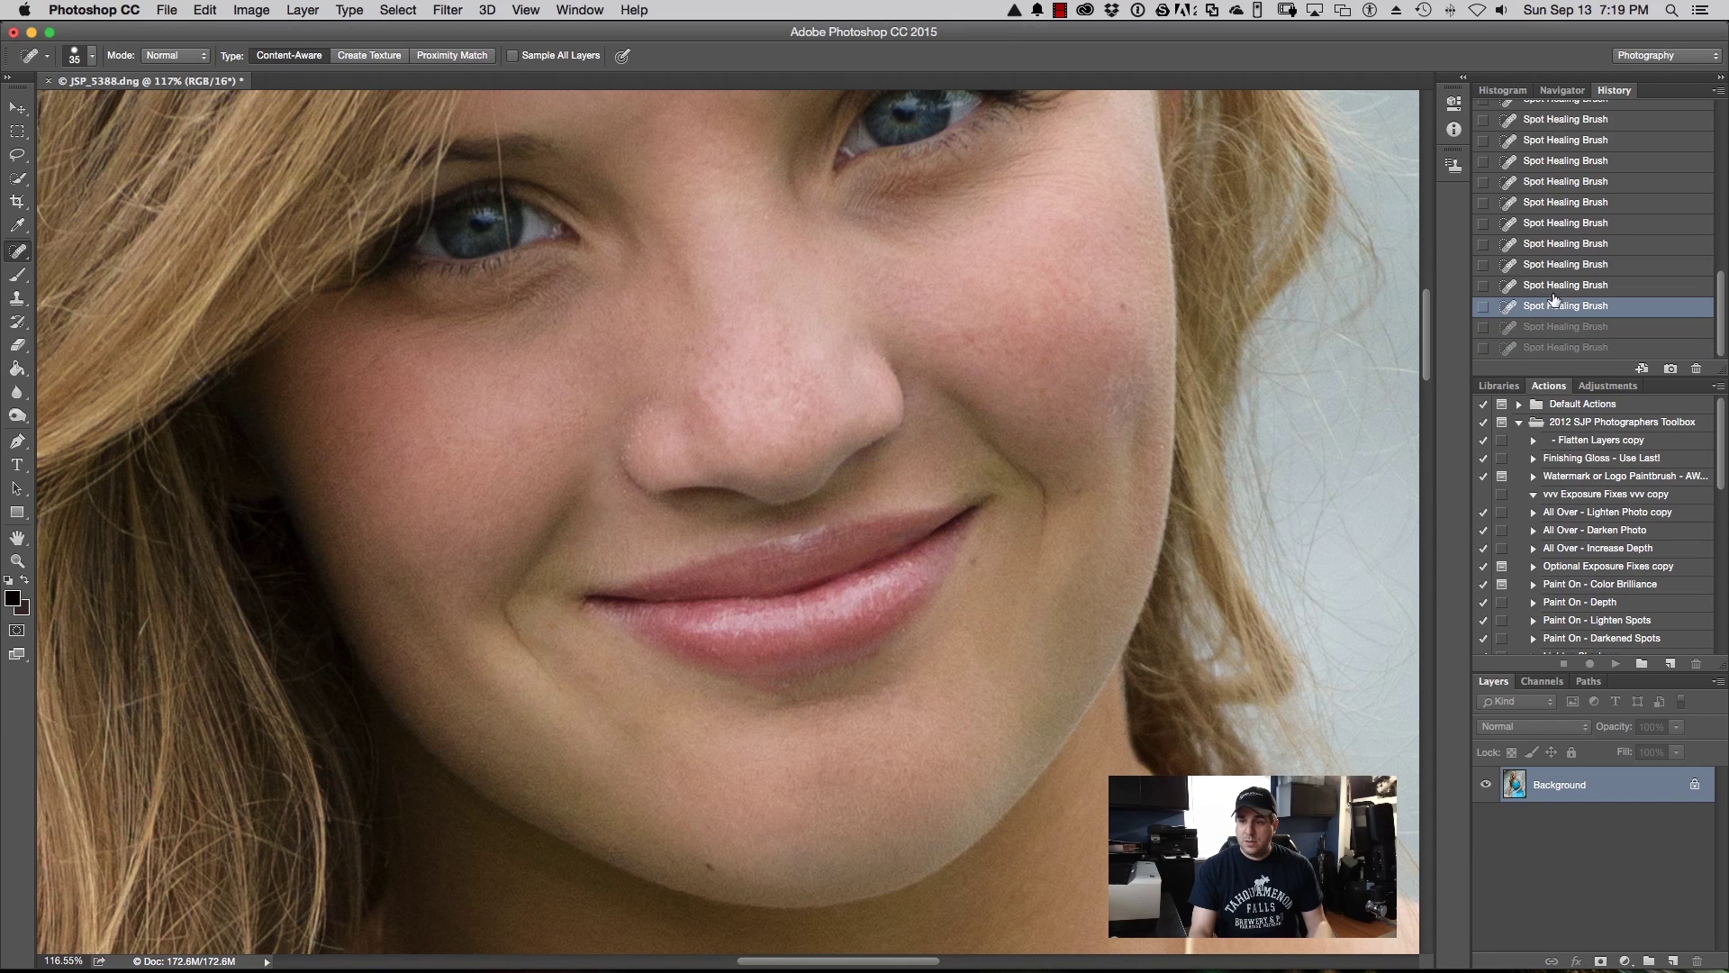
pyautogui.click(1552, 284)
pyautogui.click(1553, 265)
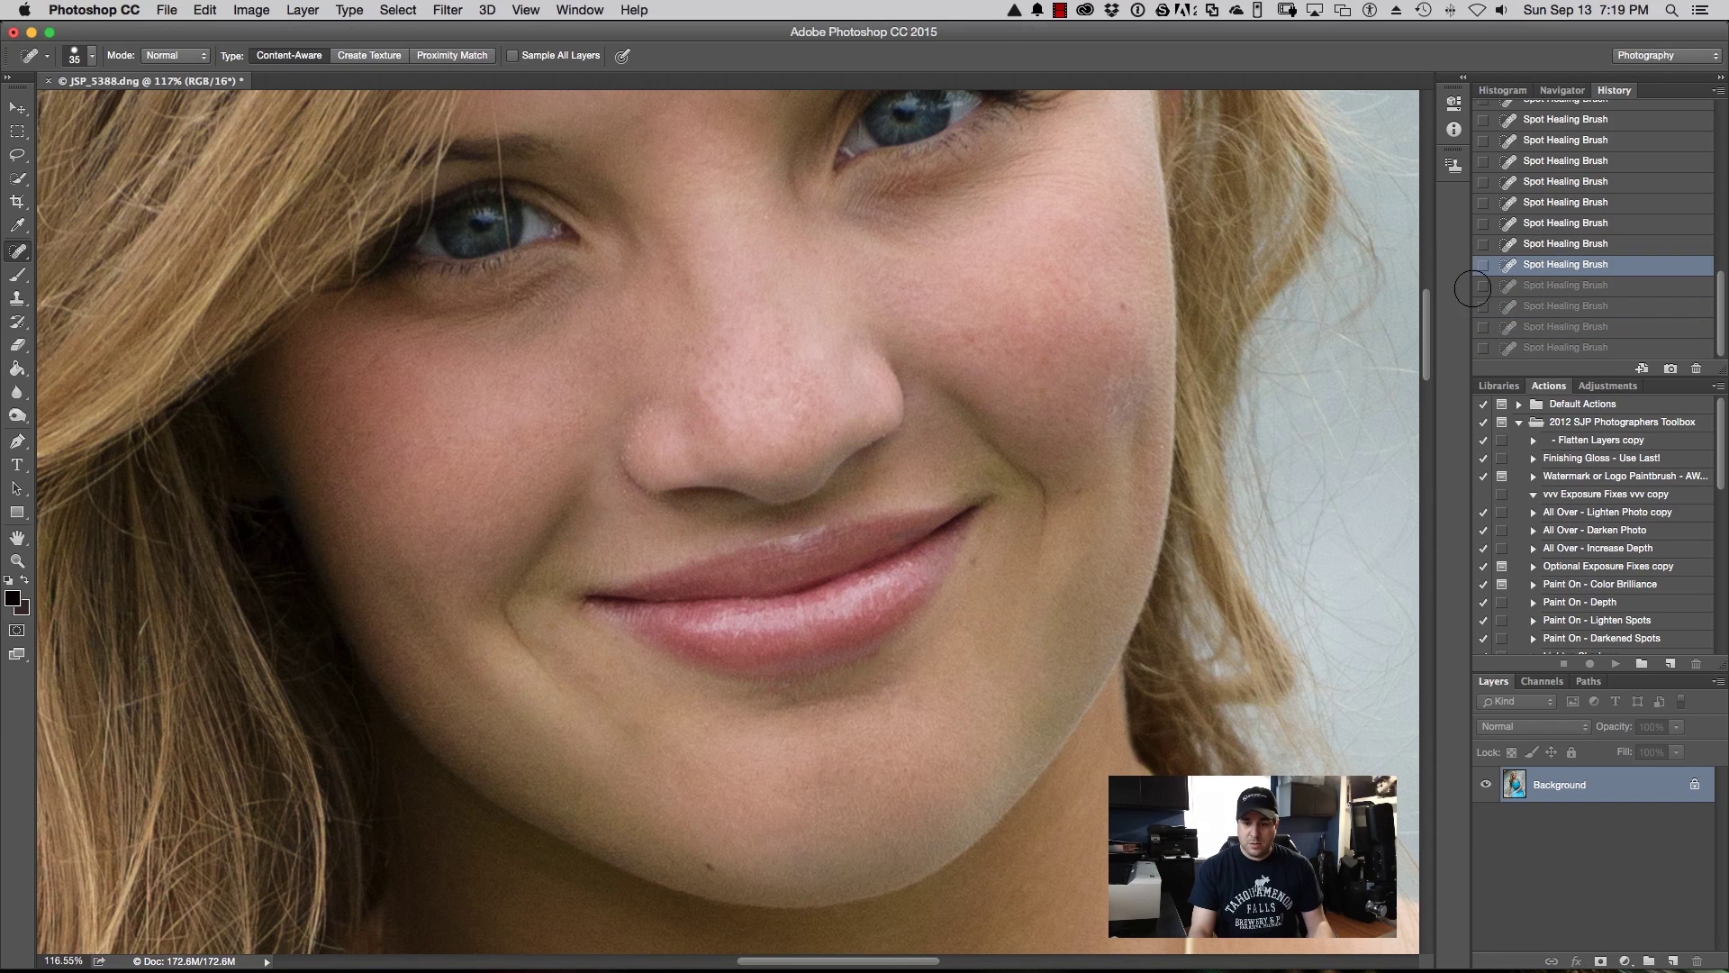
pyautogui.press('super+shift+z')
pyautogui.press('super+shift+z')
pyautogui.press('super+shift+z')
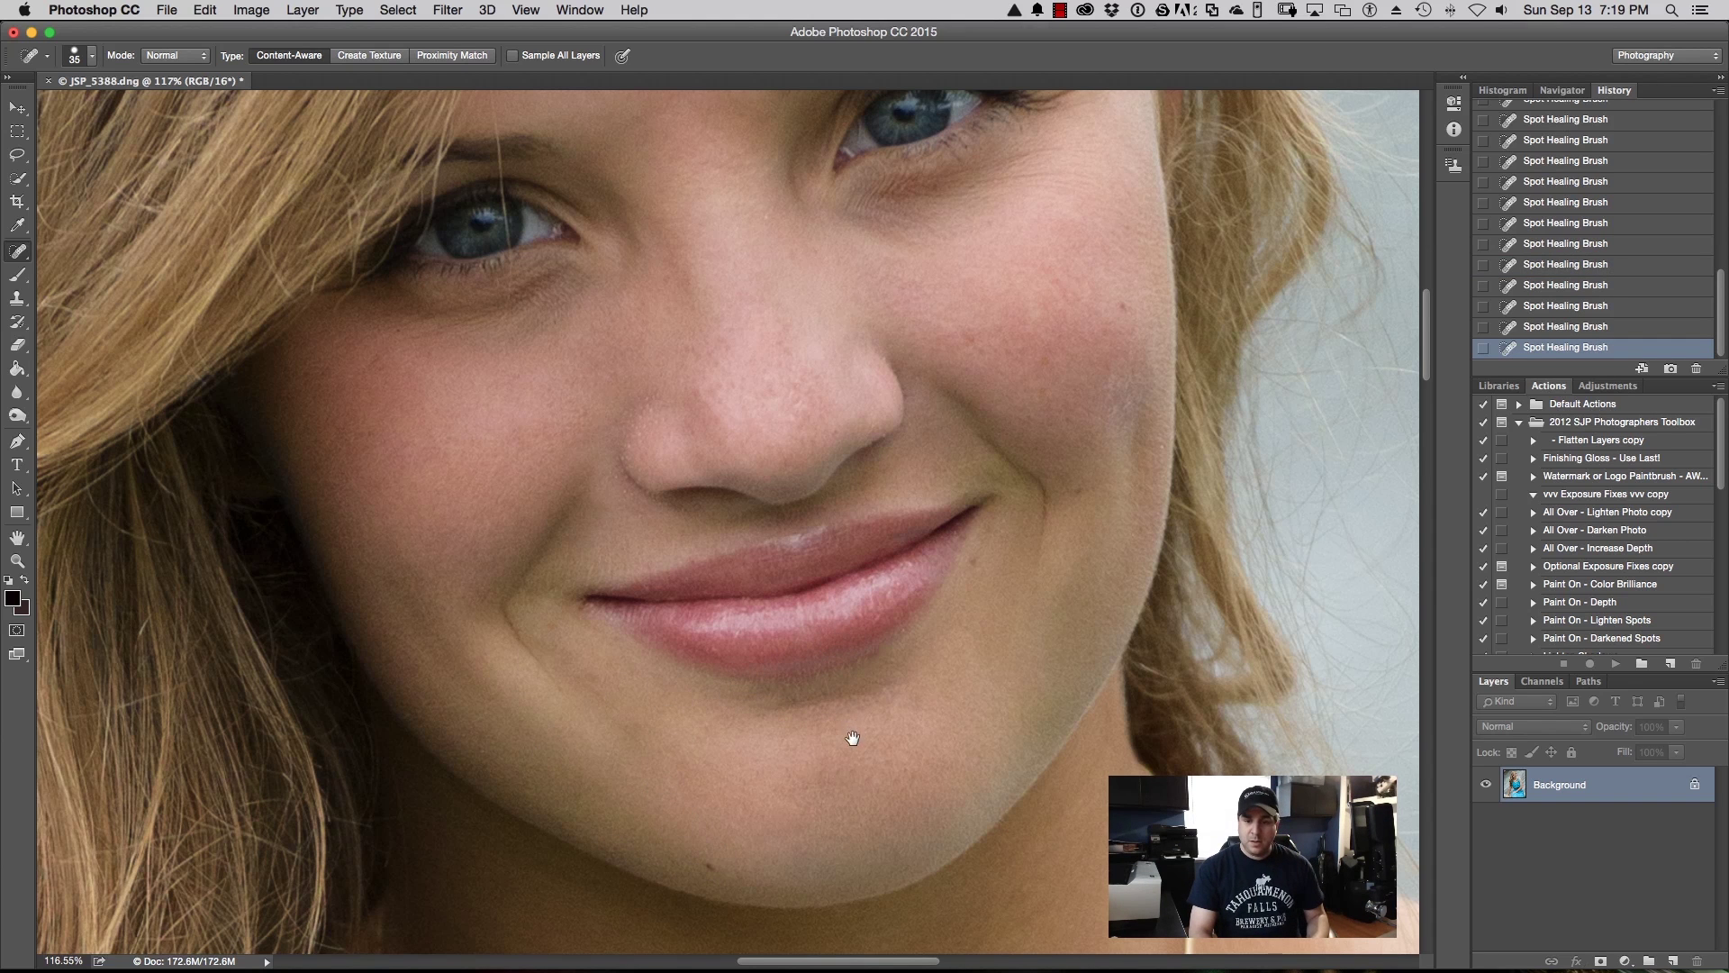
# Step: Heal the small spots on the forehead above the eyebrows with the Spot Healing Brush
pyautogui.moveTo(852, 737); pyautogui.dragTo(787, 467)
pyautogui.moveTo(814, 576); pyautogui.dragTo(565, 687)
pyautogui.moveTo(801, 222); pyautogui.dragTo(733, 744)
pyautogui.moveTo(533, 445)
pyautogui.mouseDown()
pyautogui.moveTo(678, 728)
pyautogui.moveTo(787, 687)
pyautogui.moveTo(744, 714)
pyautogui.moveTo(818, 618)
pyautogui.moveTo(818, 537)
pyautogui.mouseUp()
pyautogui.click(751, 587)
pyautogui.click(745, 507)
pyautogui.click(822, 636)
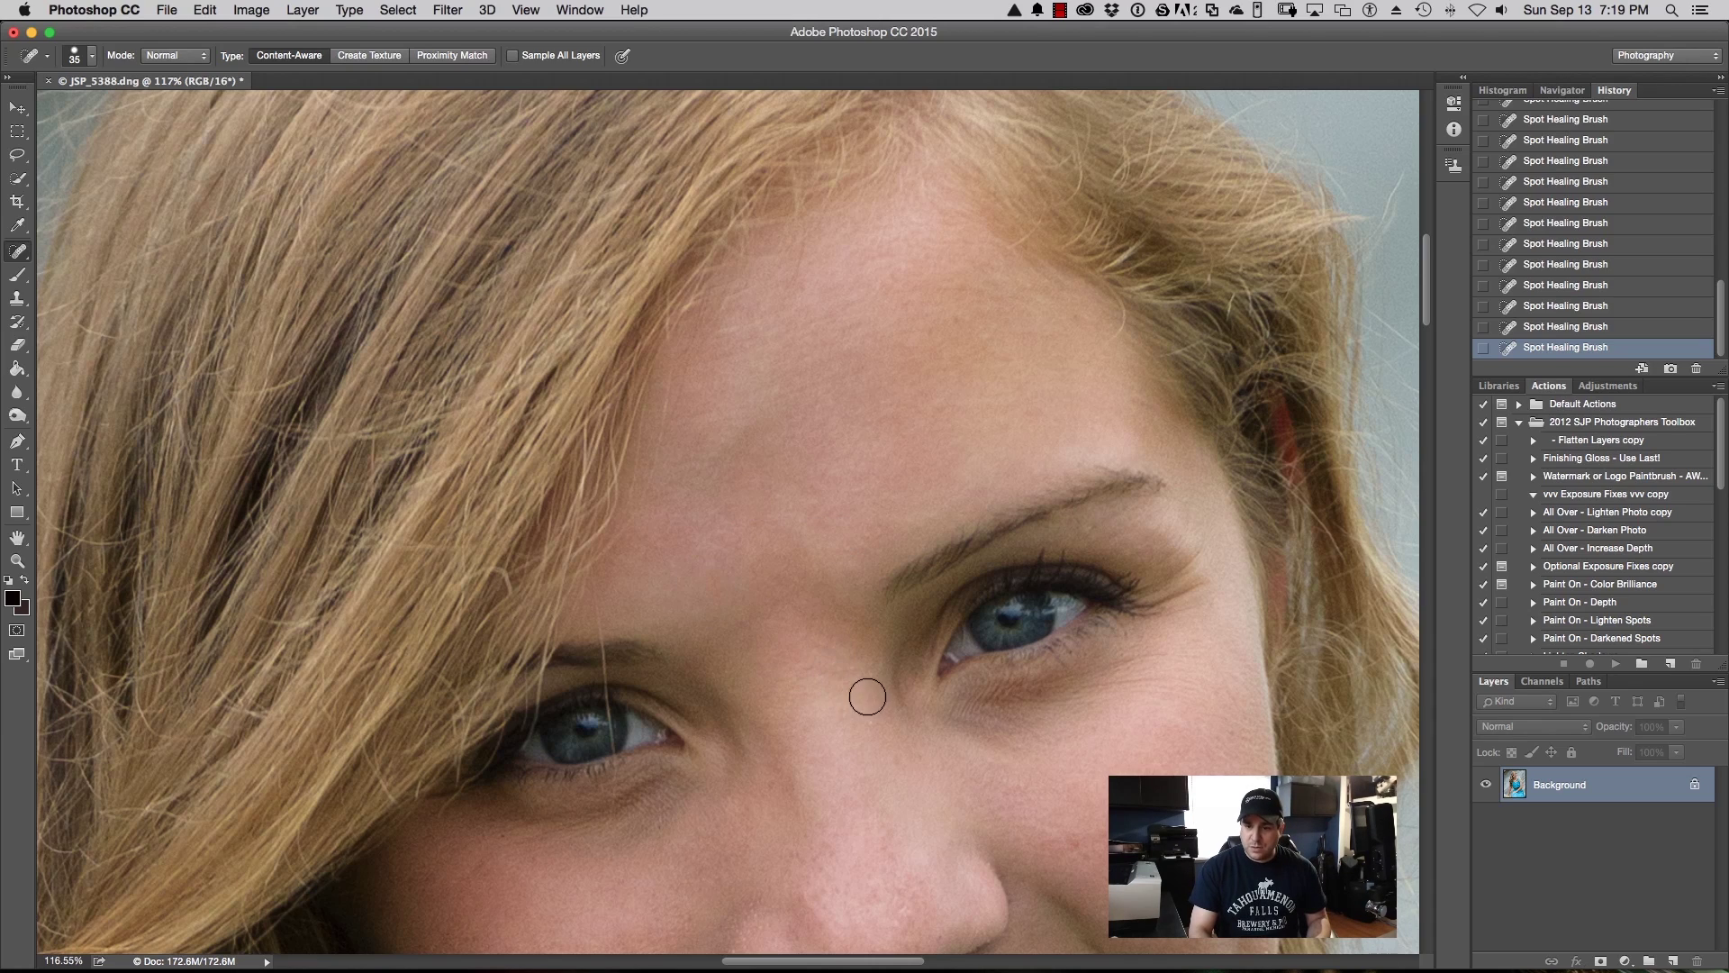
pyautogui.moveTo(840, 730); pyautogui.dragTo(991, 617)
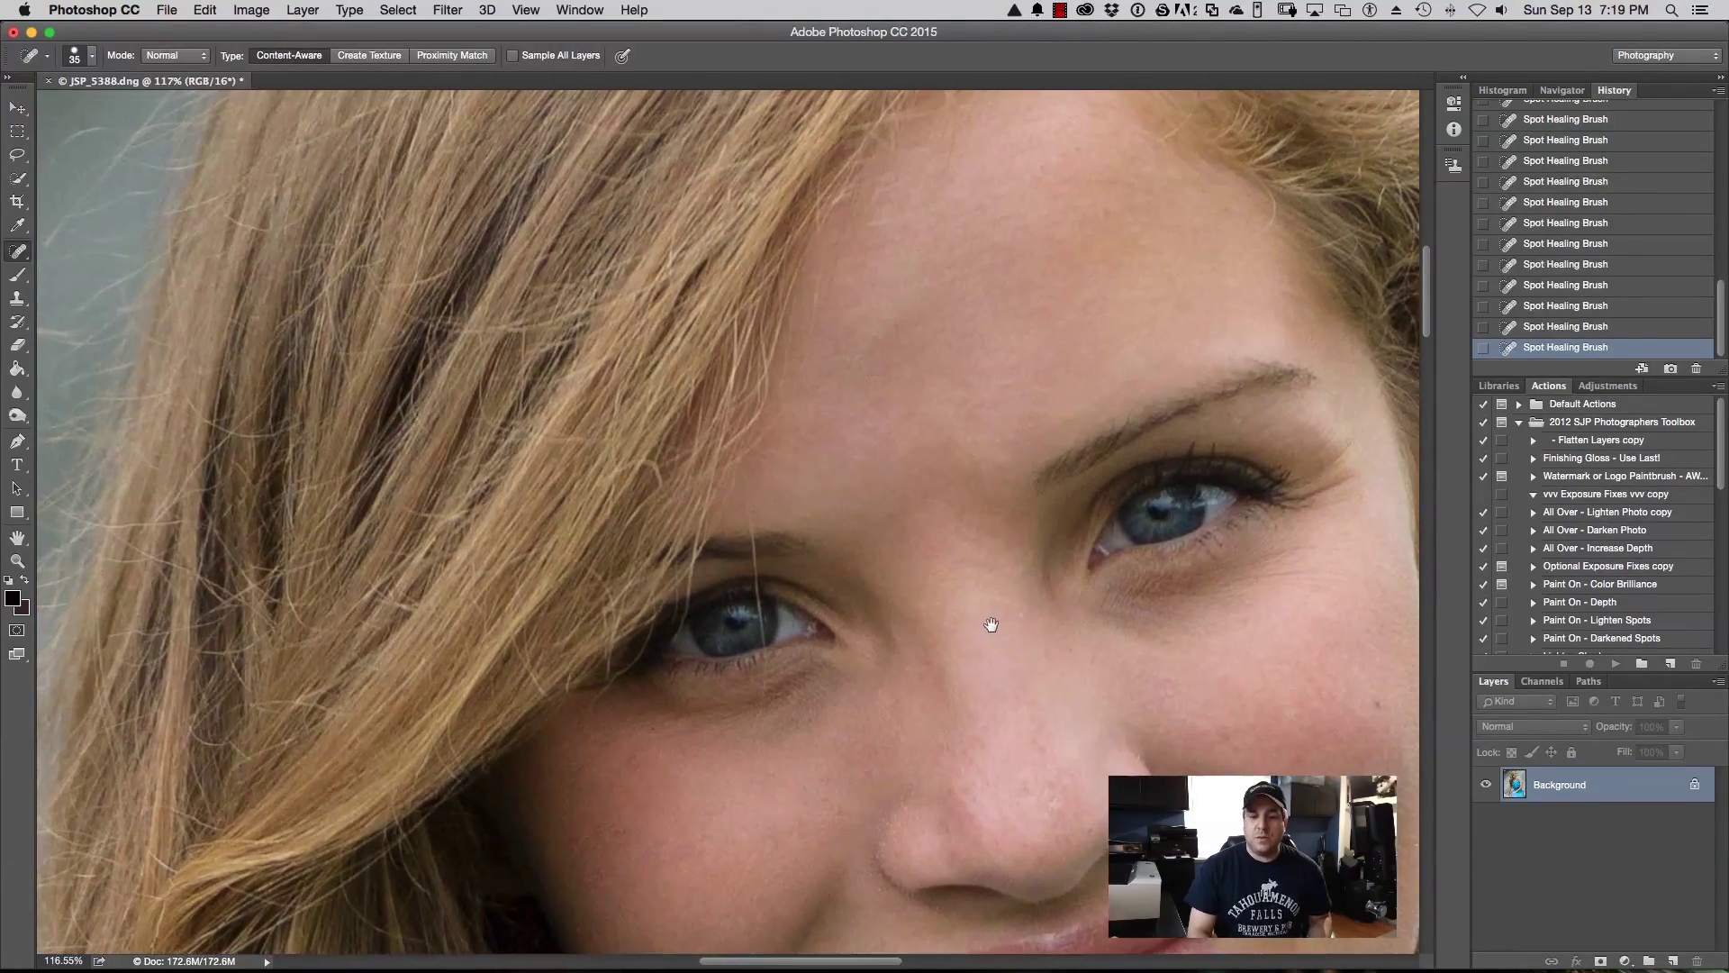
pyautogui.moveTo(892, 586)
pyautogui.mouseDown()
pyautogui.moveTo(915, 591)
pyautogui.moveTo(880, 610)
pyautogui.mouseUp()
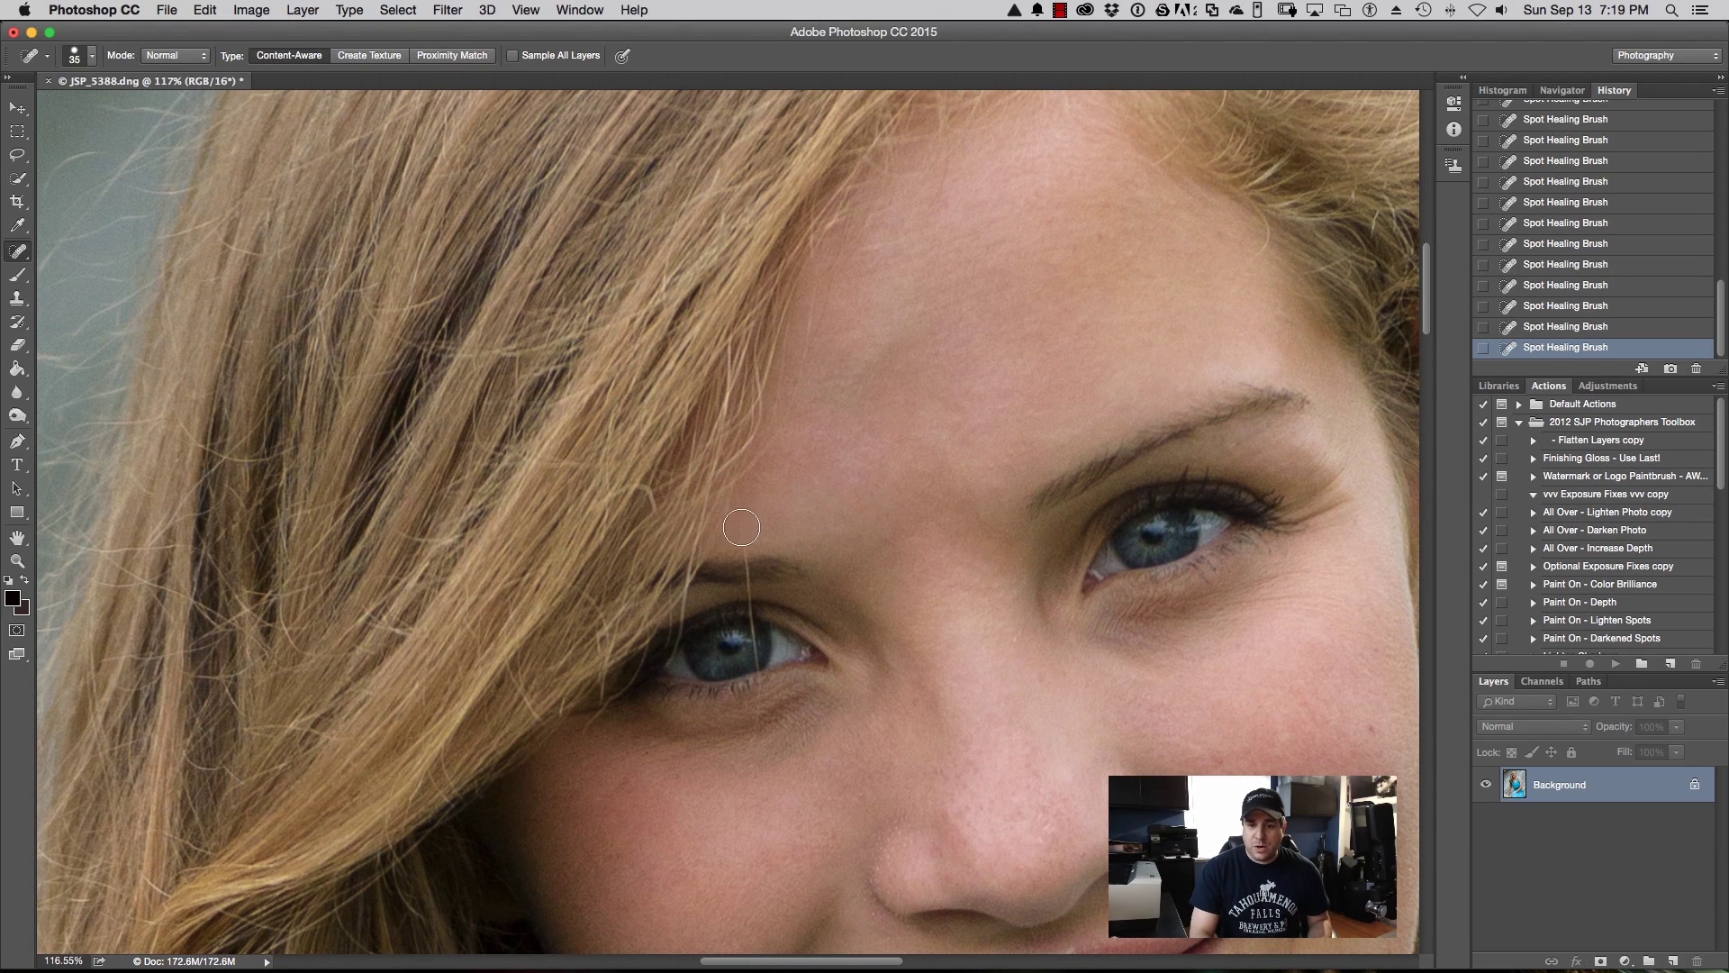
# Step: Set the healing brush to 22 px with 20% hardness and remove the stray hair between the forehead and the hair-covered eyebrow
pyautogui.click(92, 58)
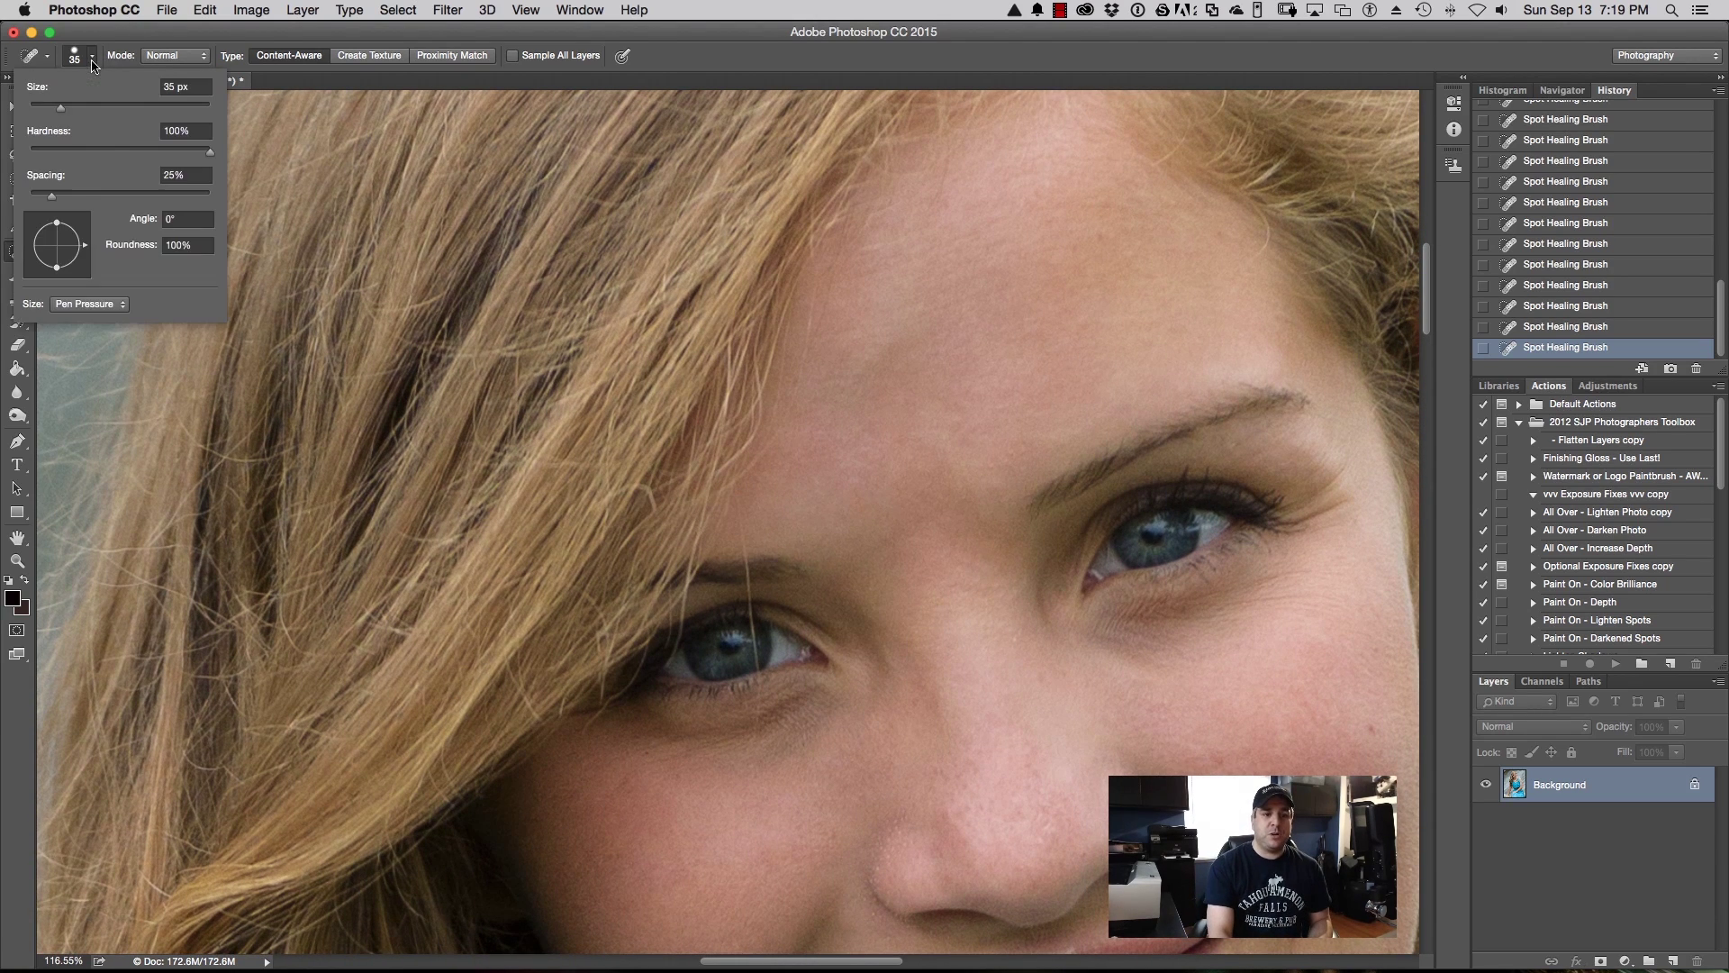
pyautogui.moveTo(63, 112); pyautogui.dragTo(52, 118)
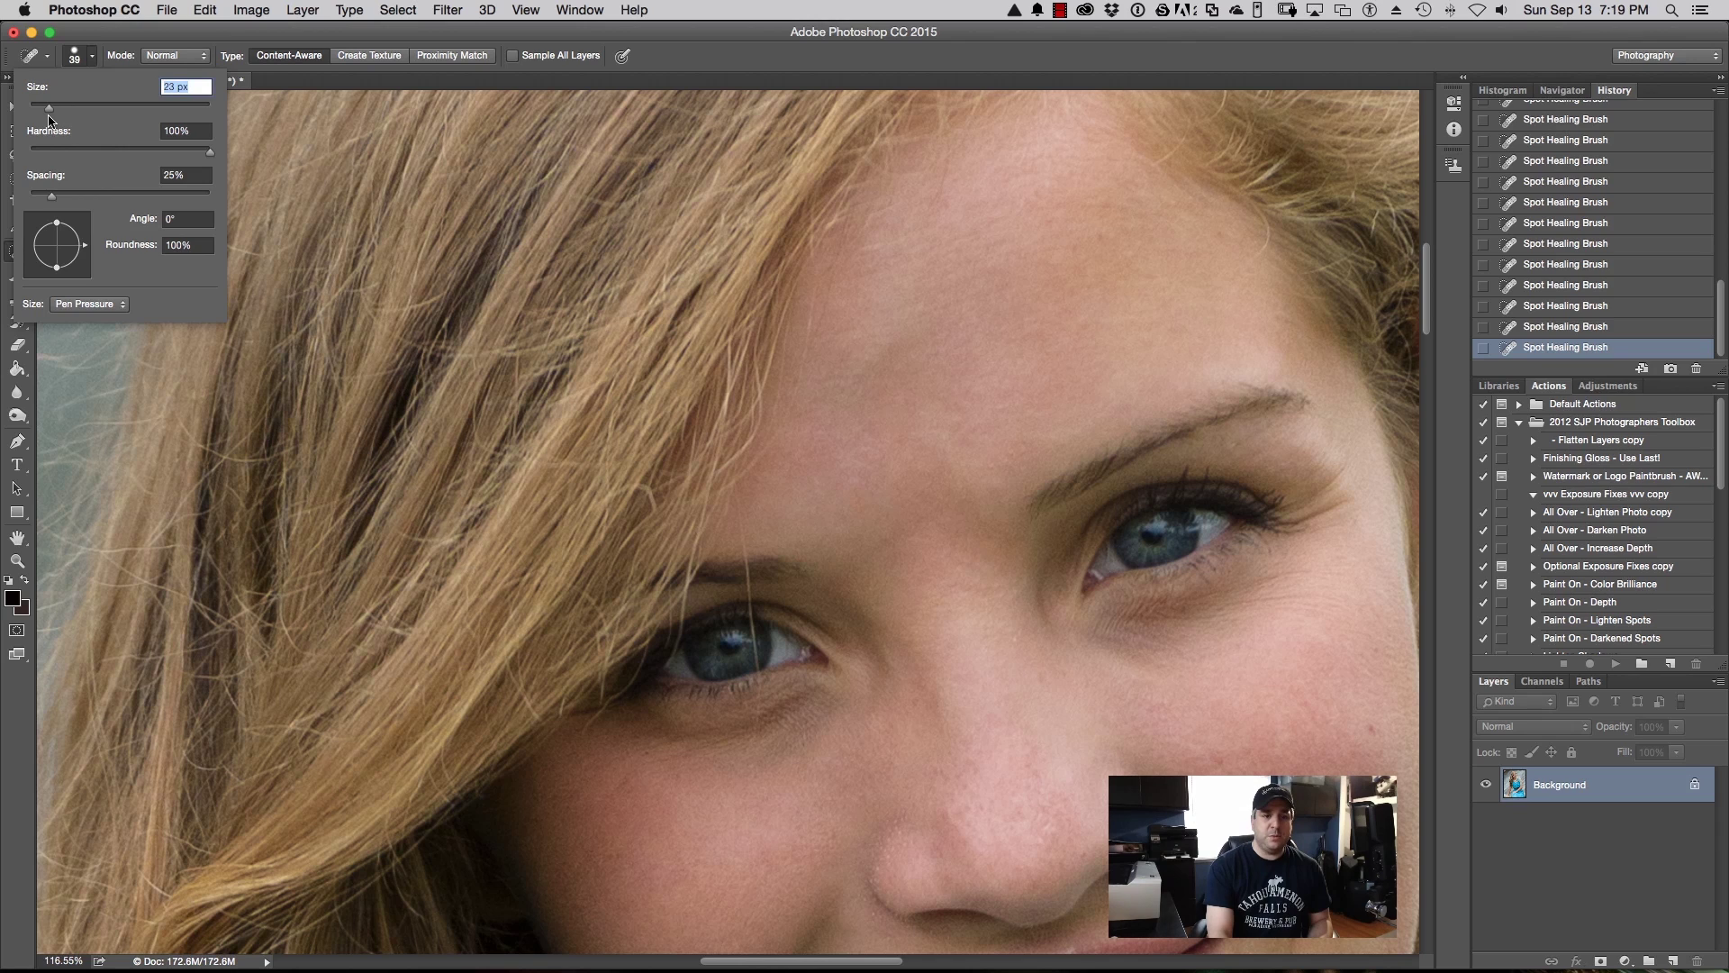
pyautogui.click(207, 151)
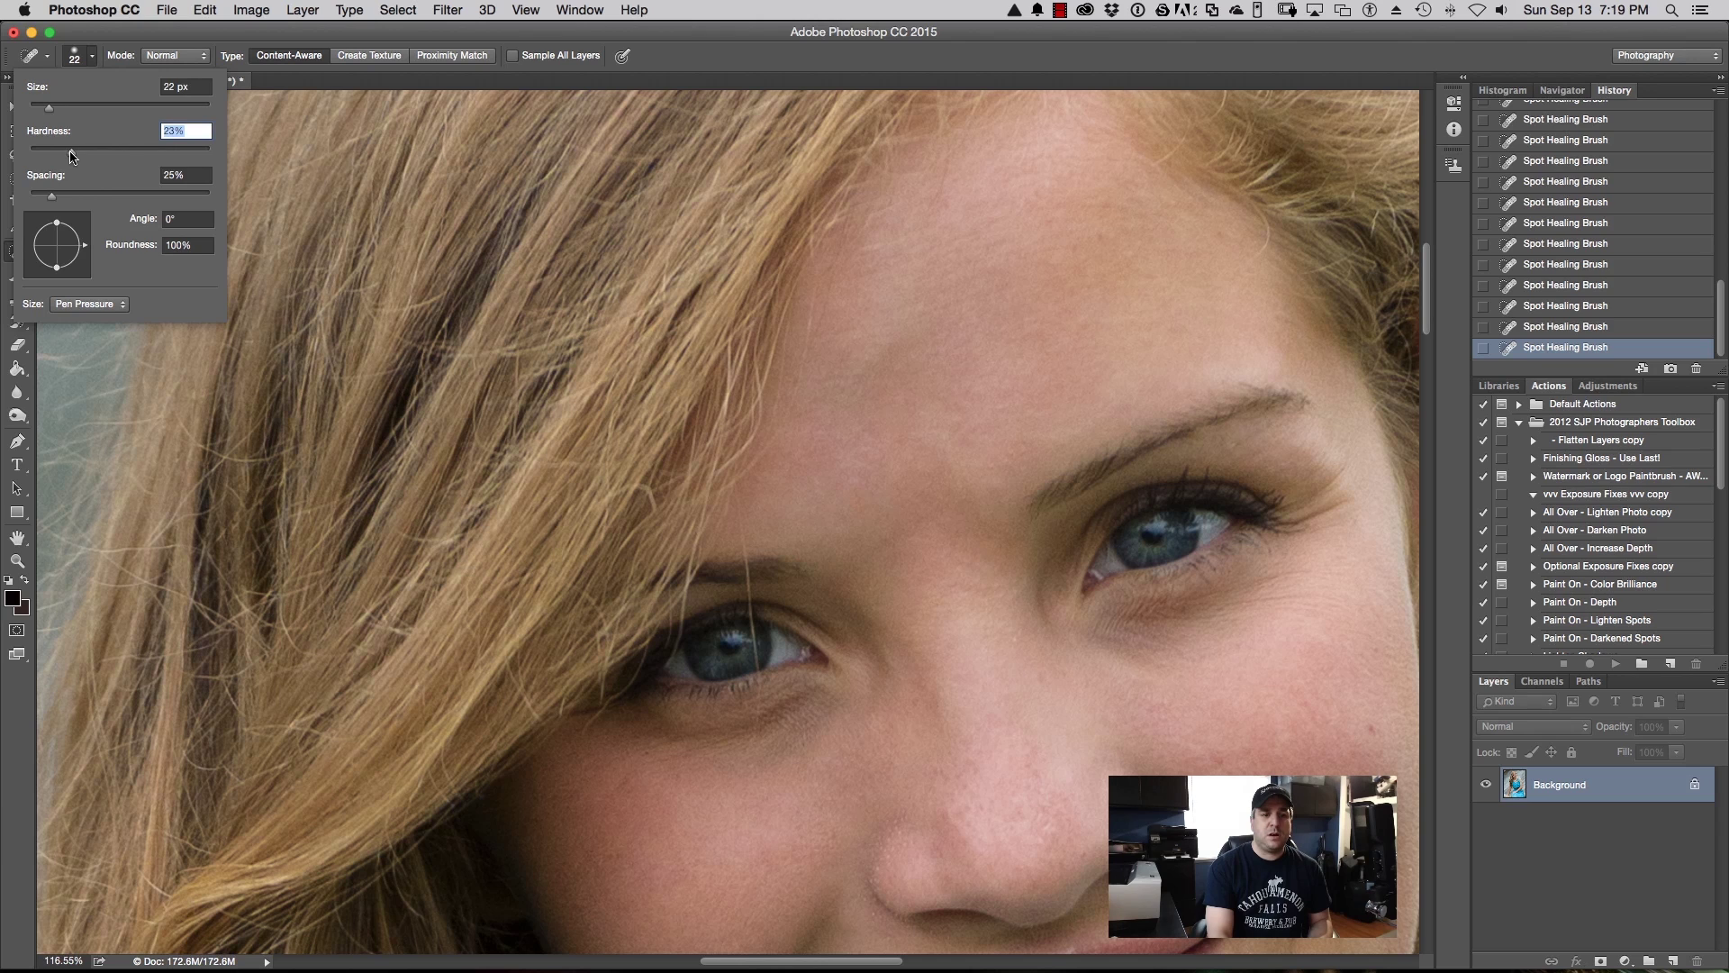
pyautogui.click(91, 60)
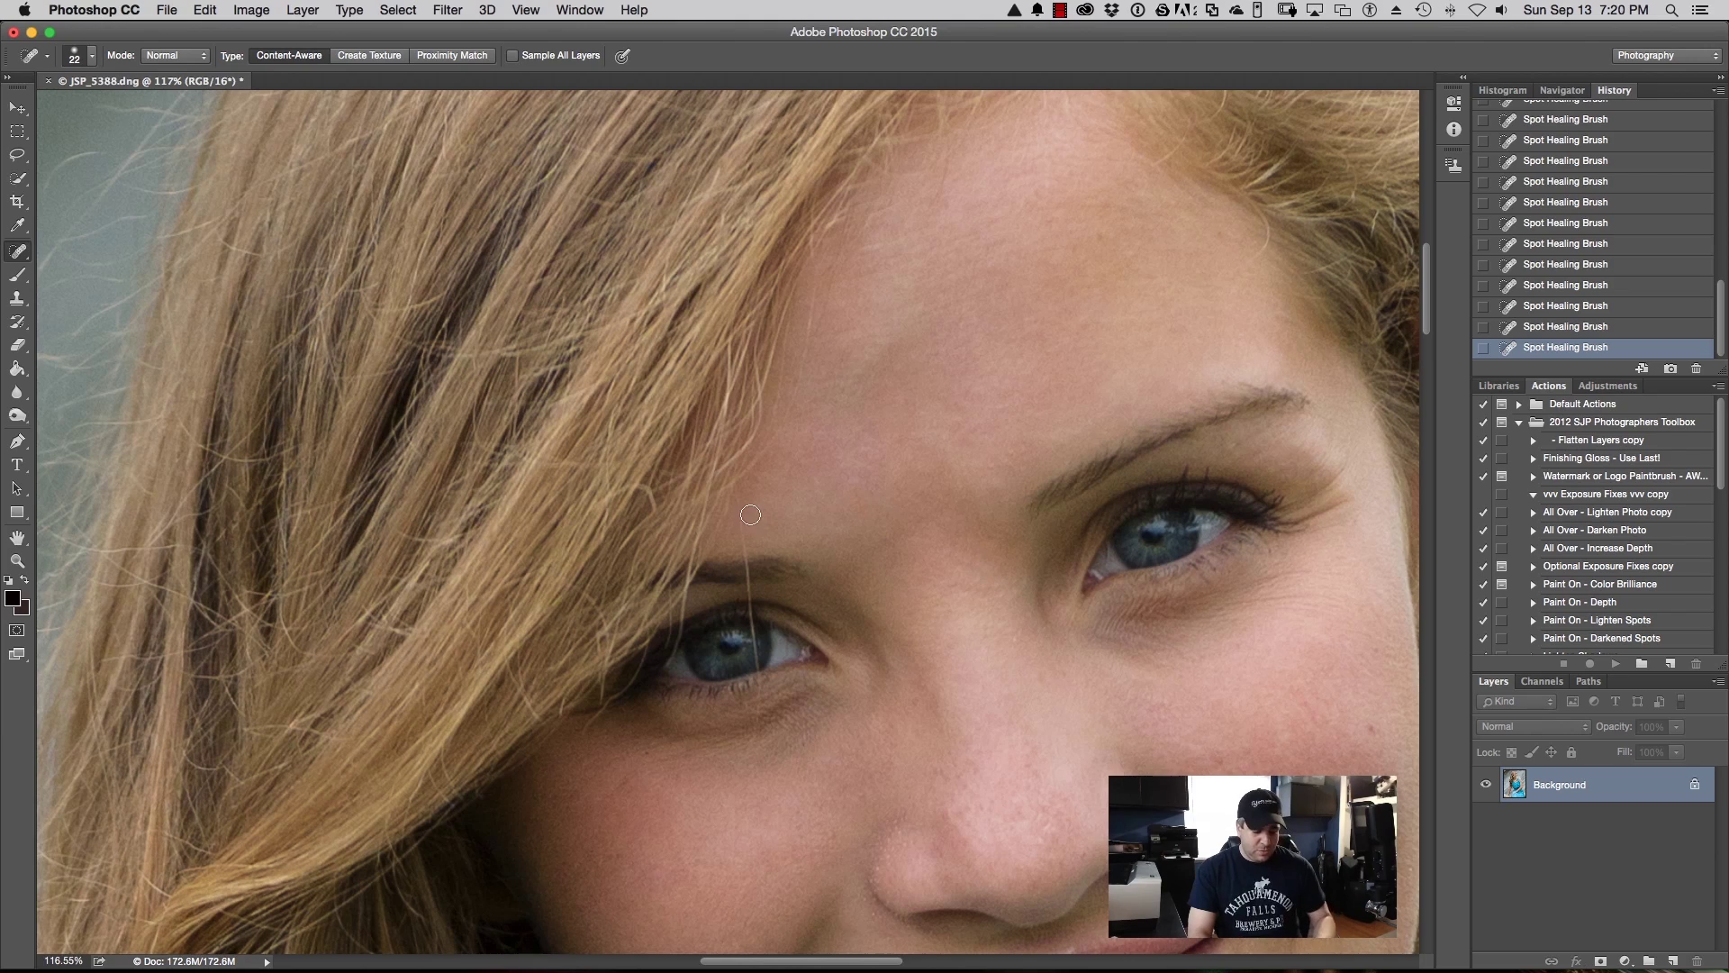
pyautogui.scroll(5, 749, 502)
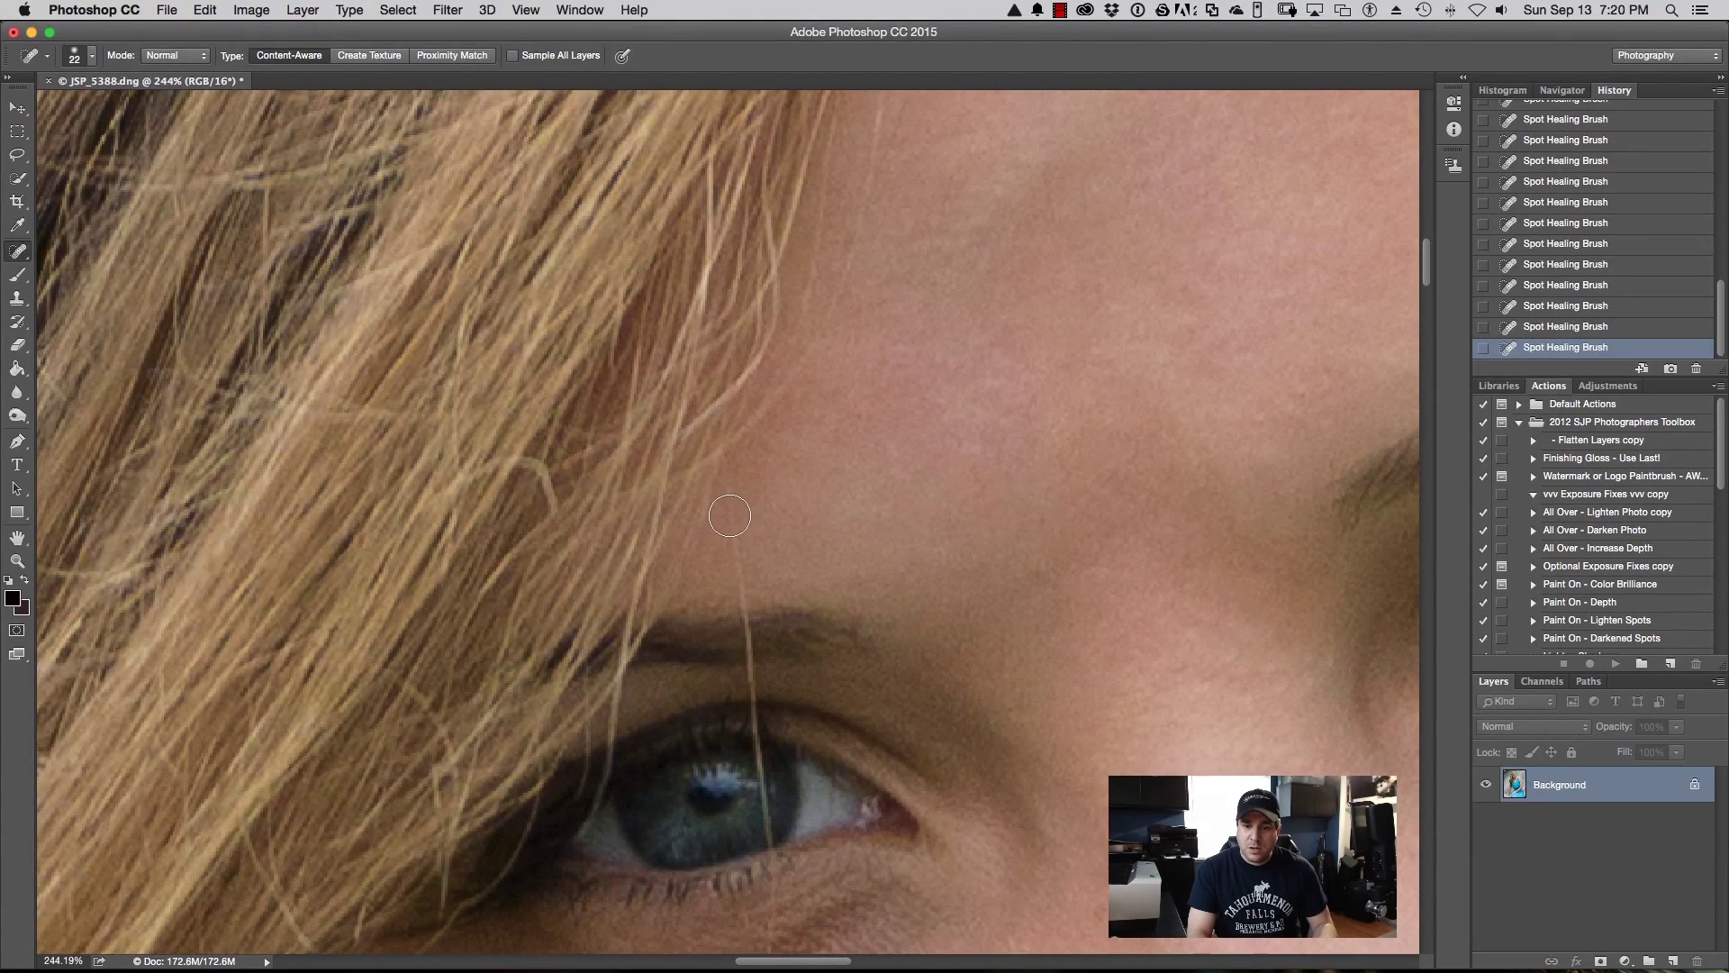
pyautogui.moveTo(730, 502); pyautogui.dragTo(744, 612)
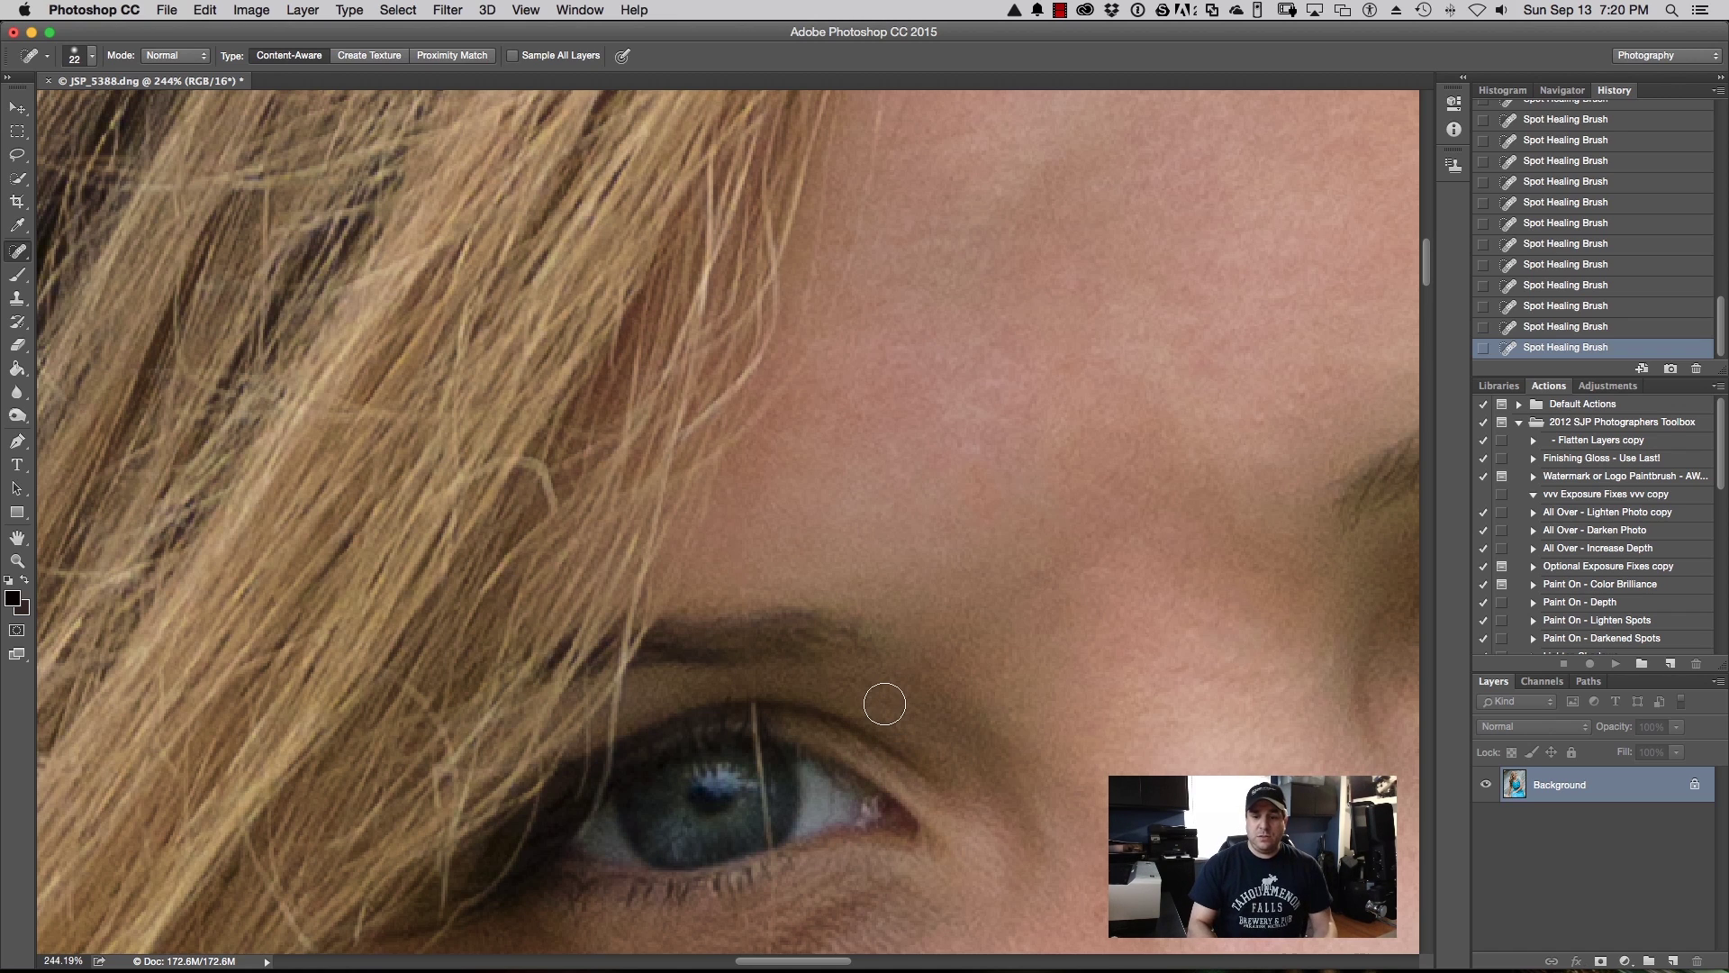
# Step: Reduce the healing brush to 10 px and remove the remaining stray hair crossing the upper eyelid and eye
pyautogui.scroll(-10, 884, 704)
pyautogui.scroll(3, 884, 703)
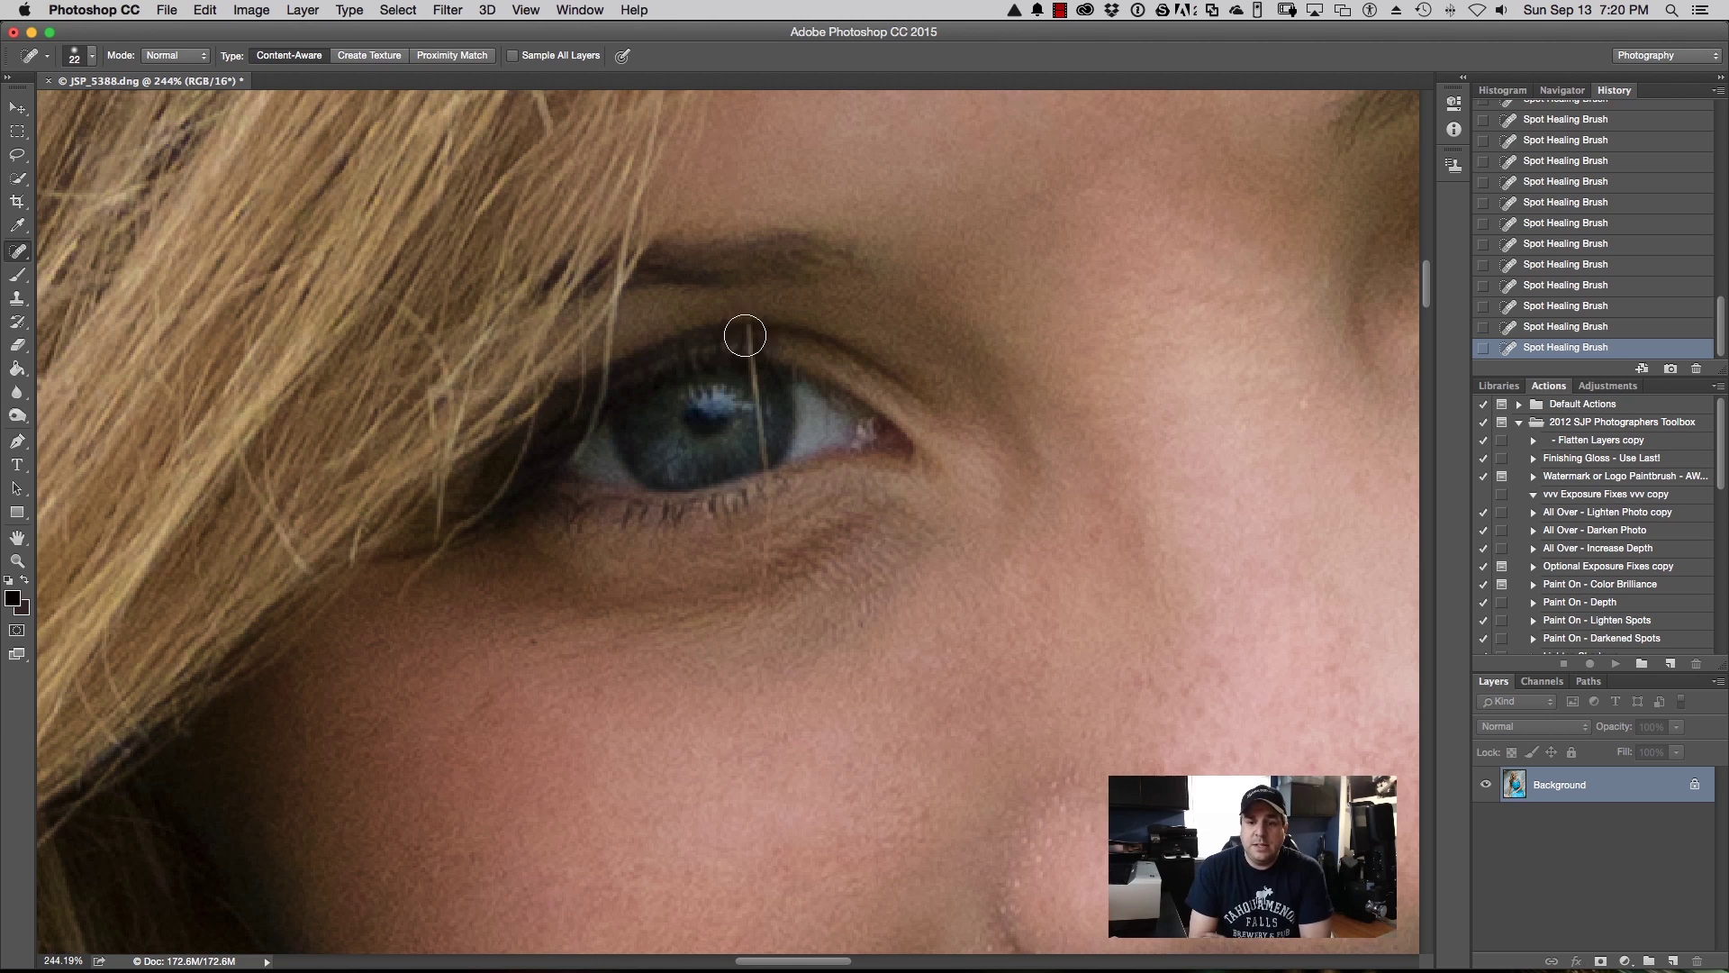
pyautogui.click(92, 56)
pyautogui.click(48, 108)
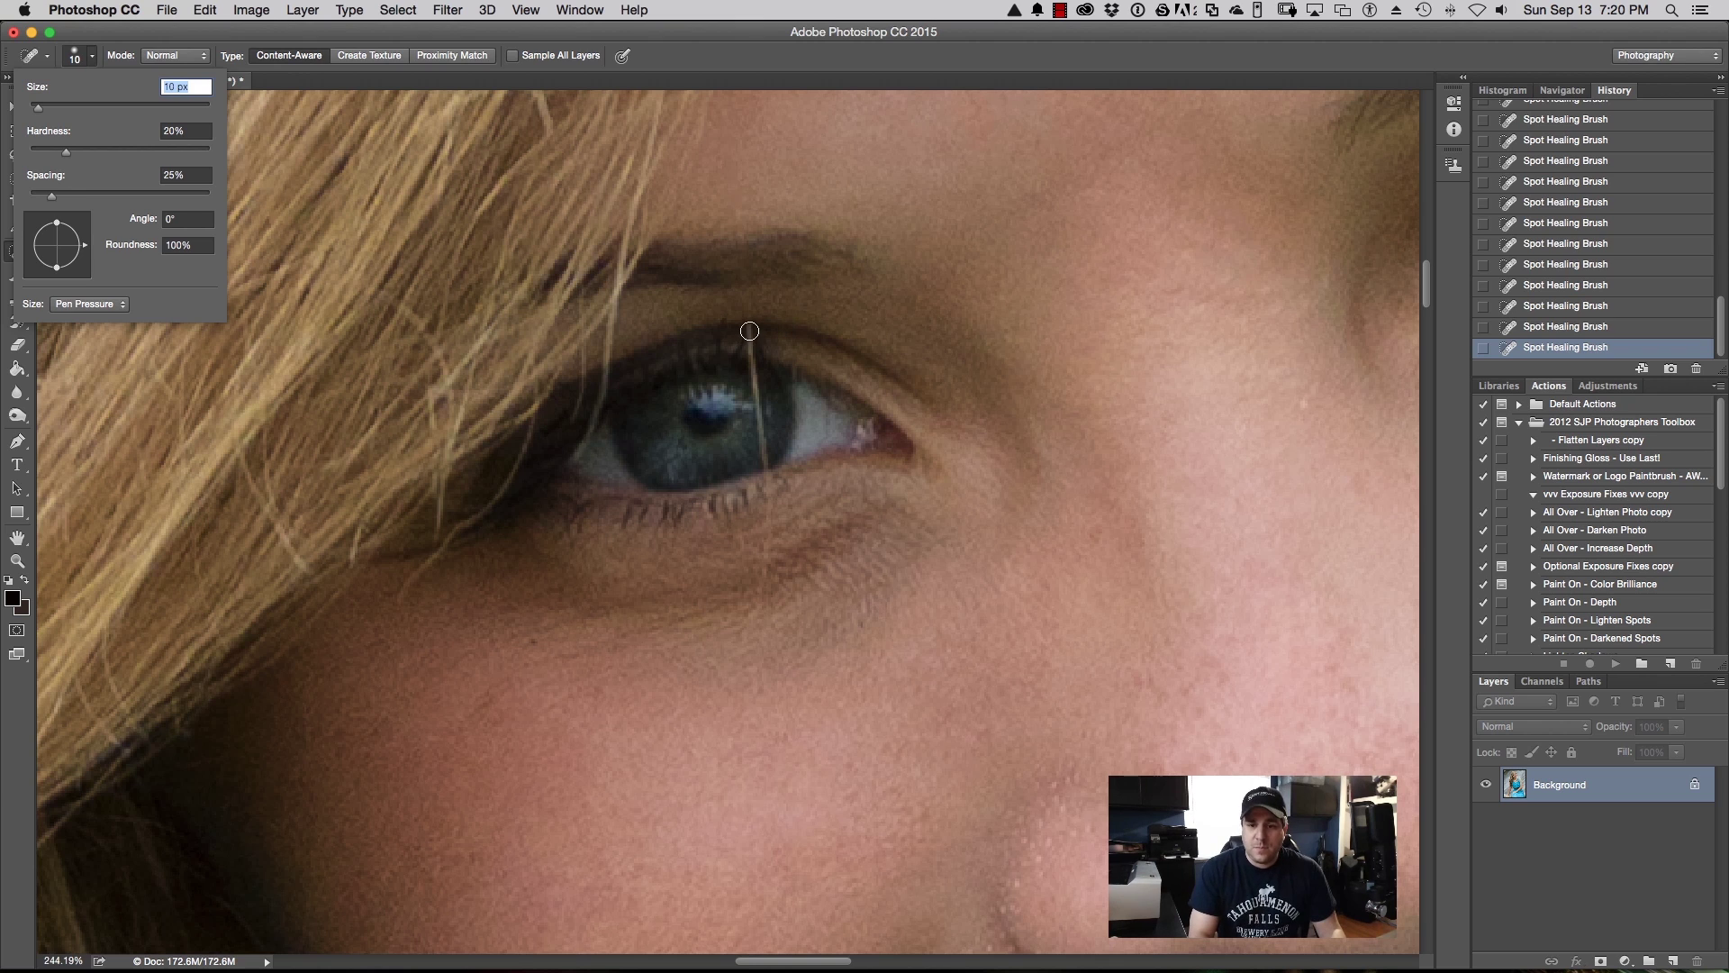
pyautogui.press('Return')
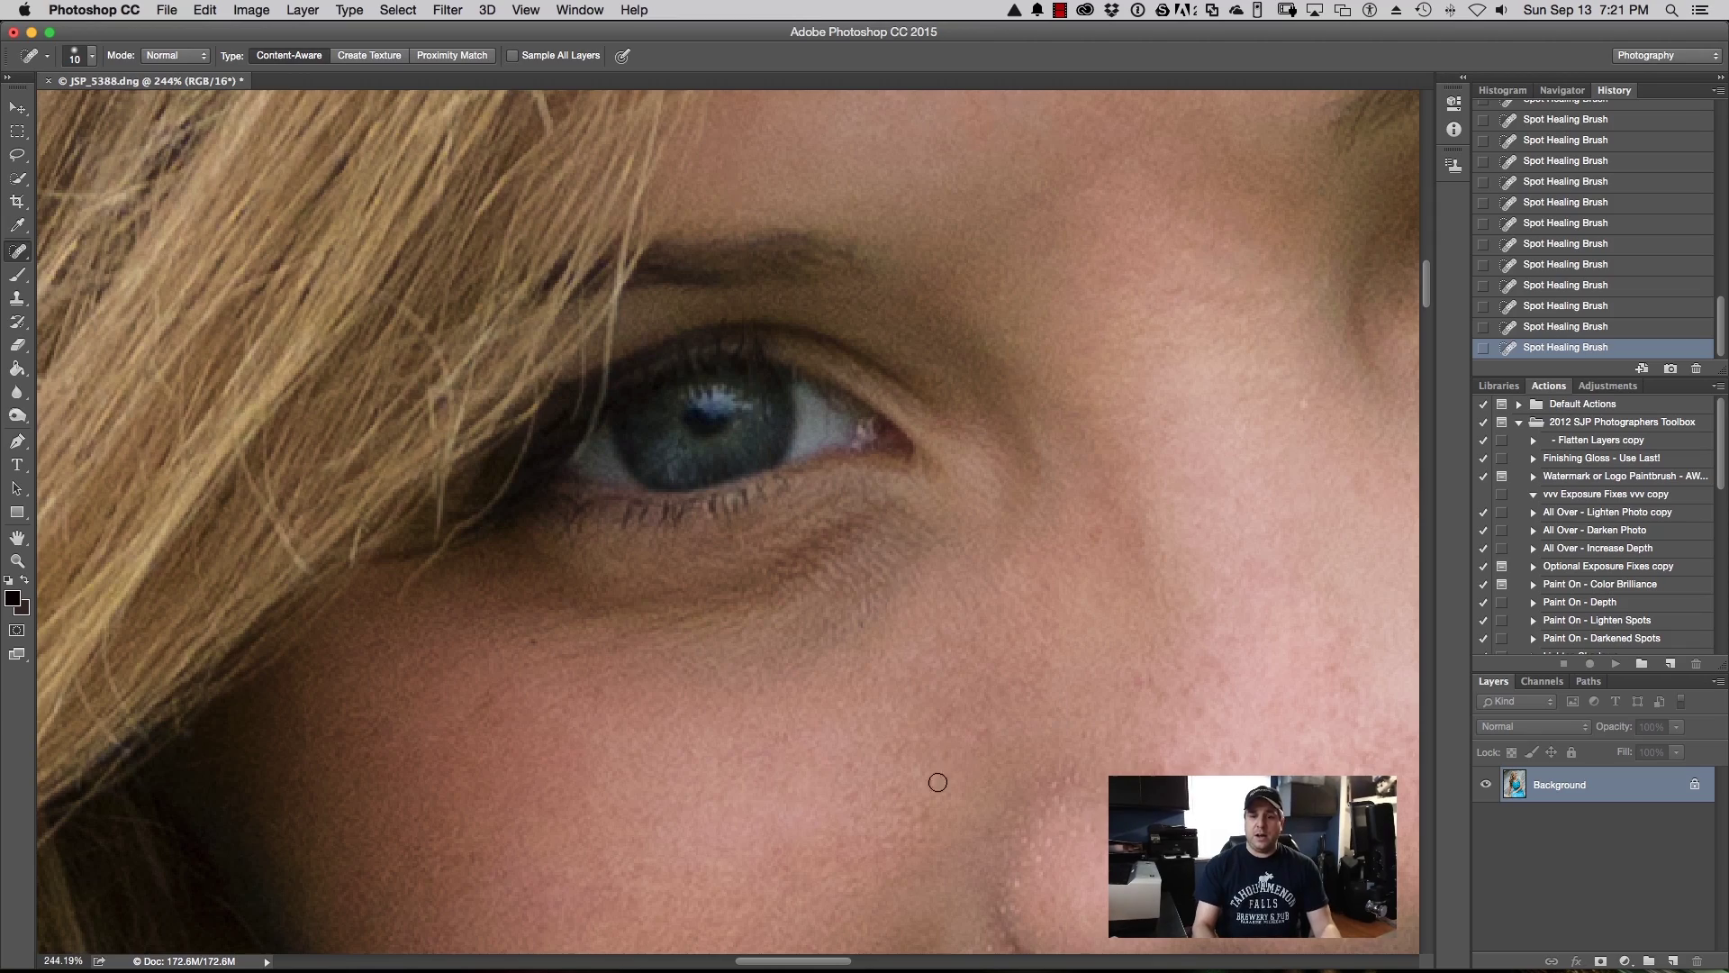
# Step: Examine the whole portrait, then the retouched face, neck and hair outline up close for remaining distractions
pyautogui.scroll(-3, 903, 760)
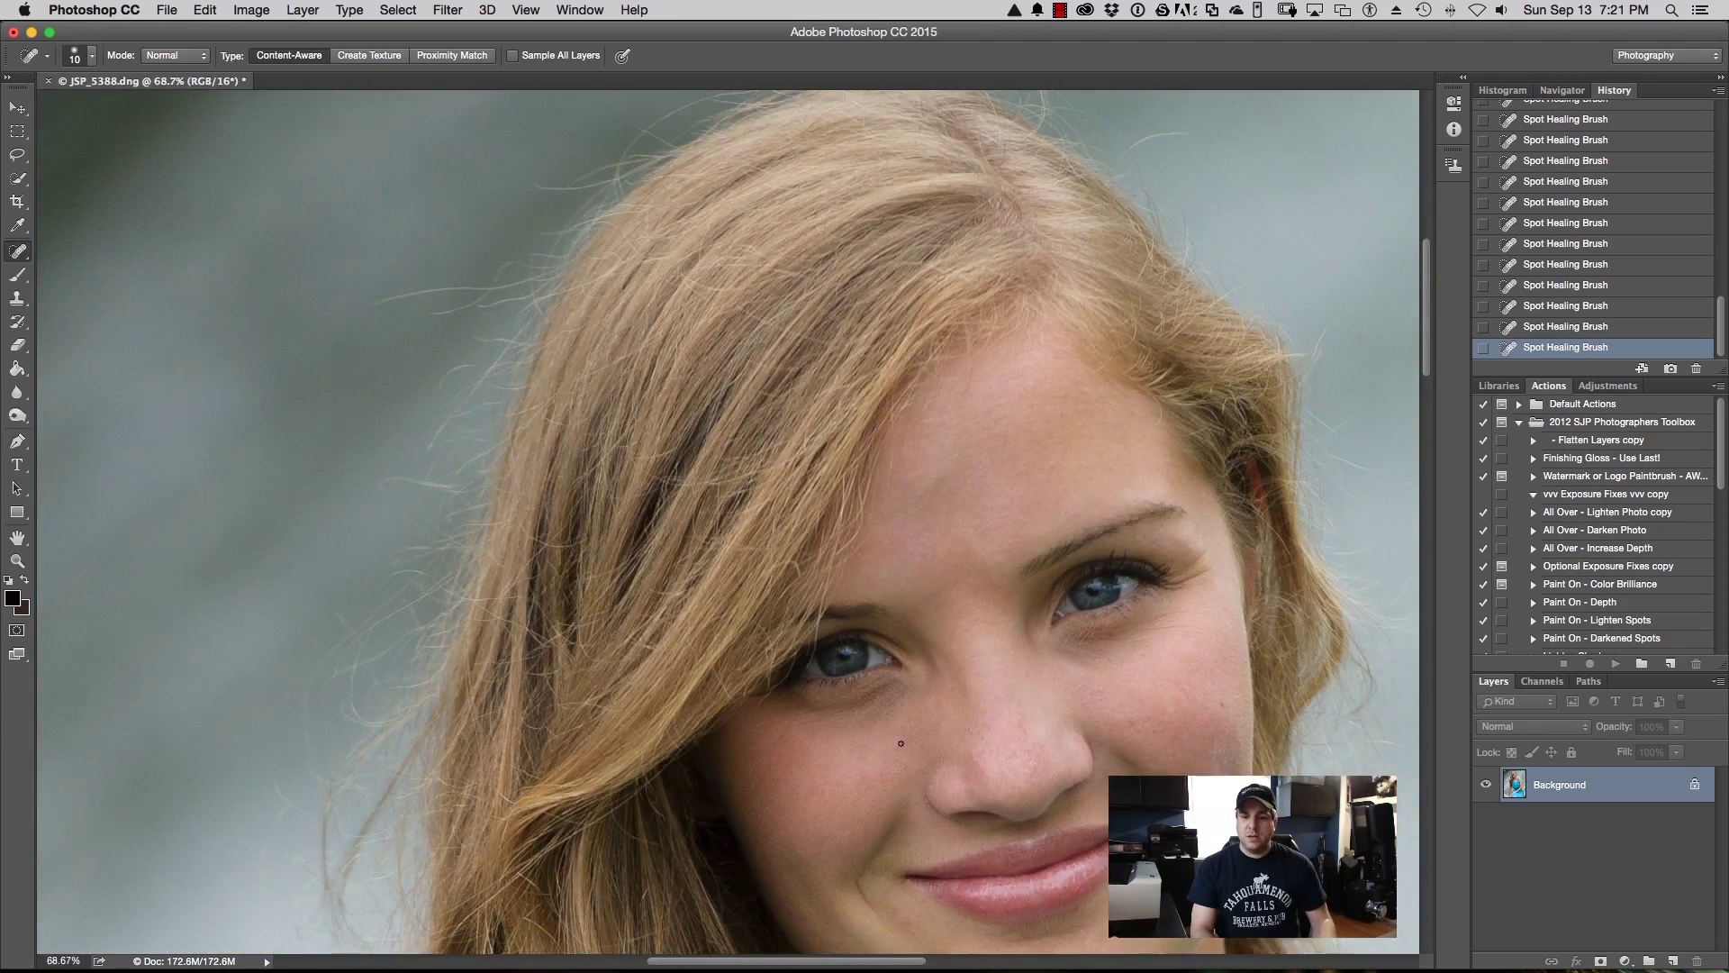
pyautogui.scroll(-2, 910, 755)
pyautogui.scroll(1, 913, 754)
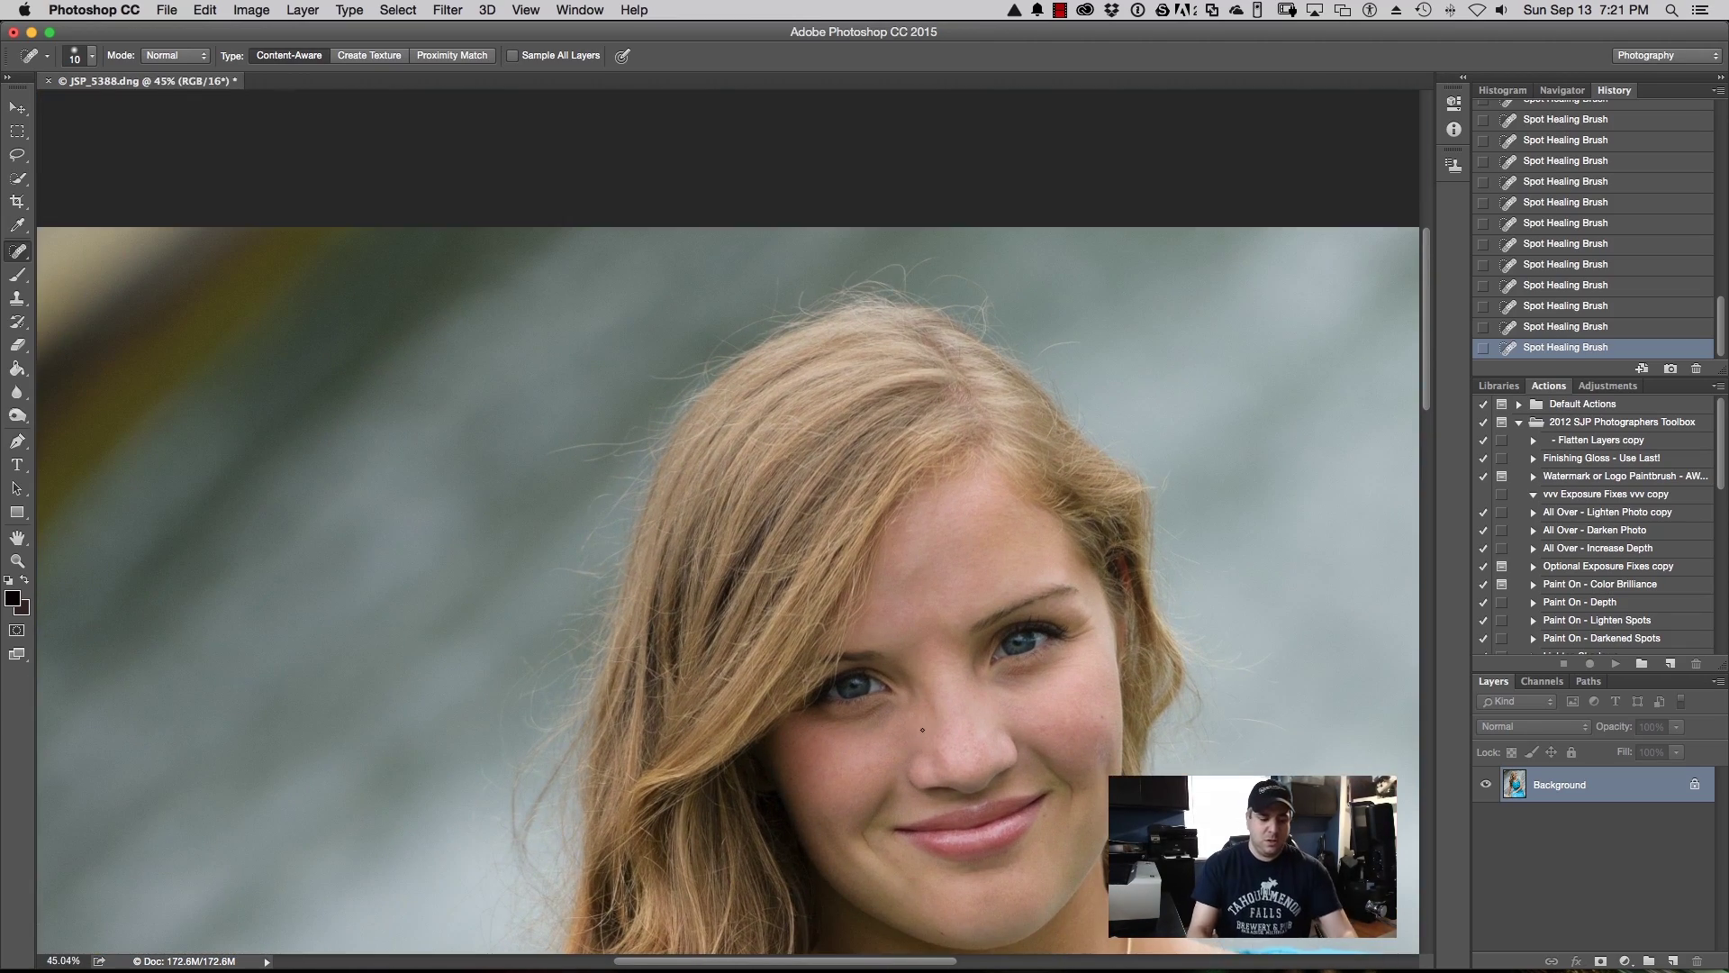
pyautogui.press('super+0')
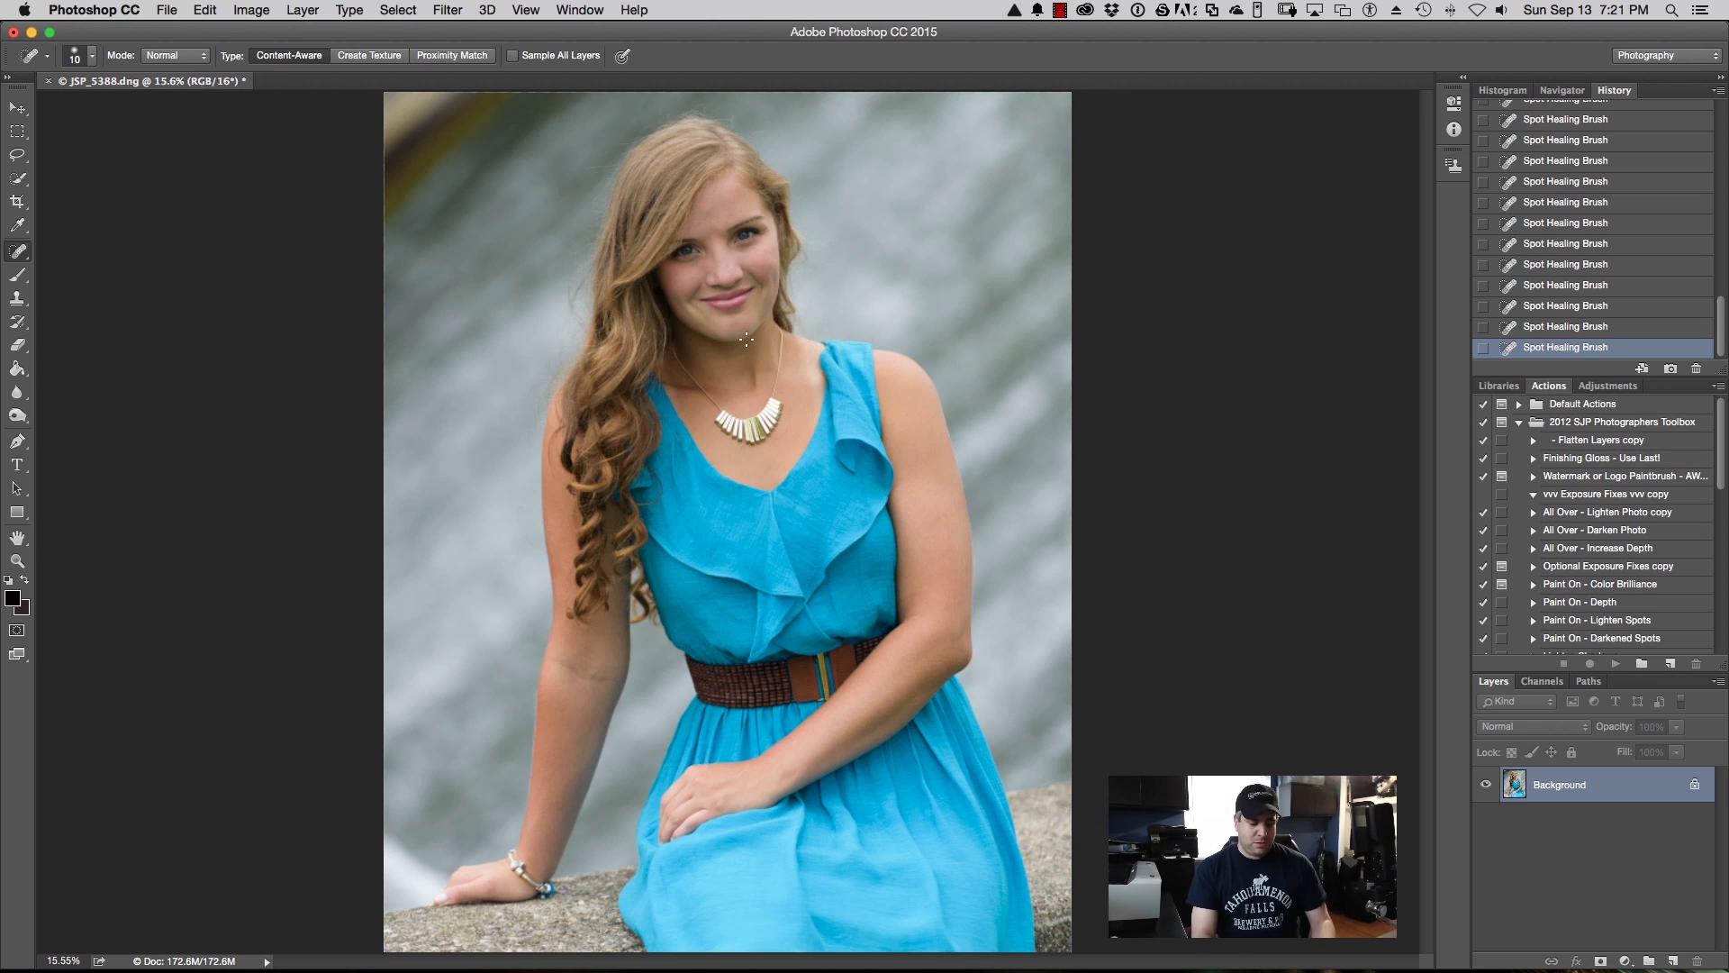
pyautogui.scroll(3, 746, 339)
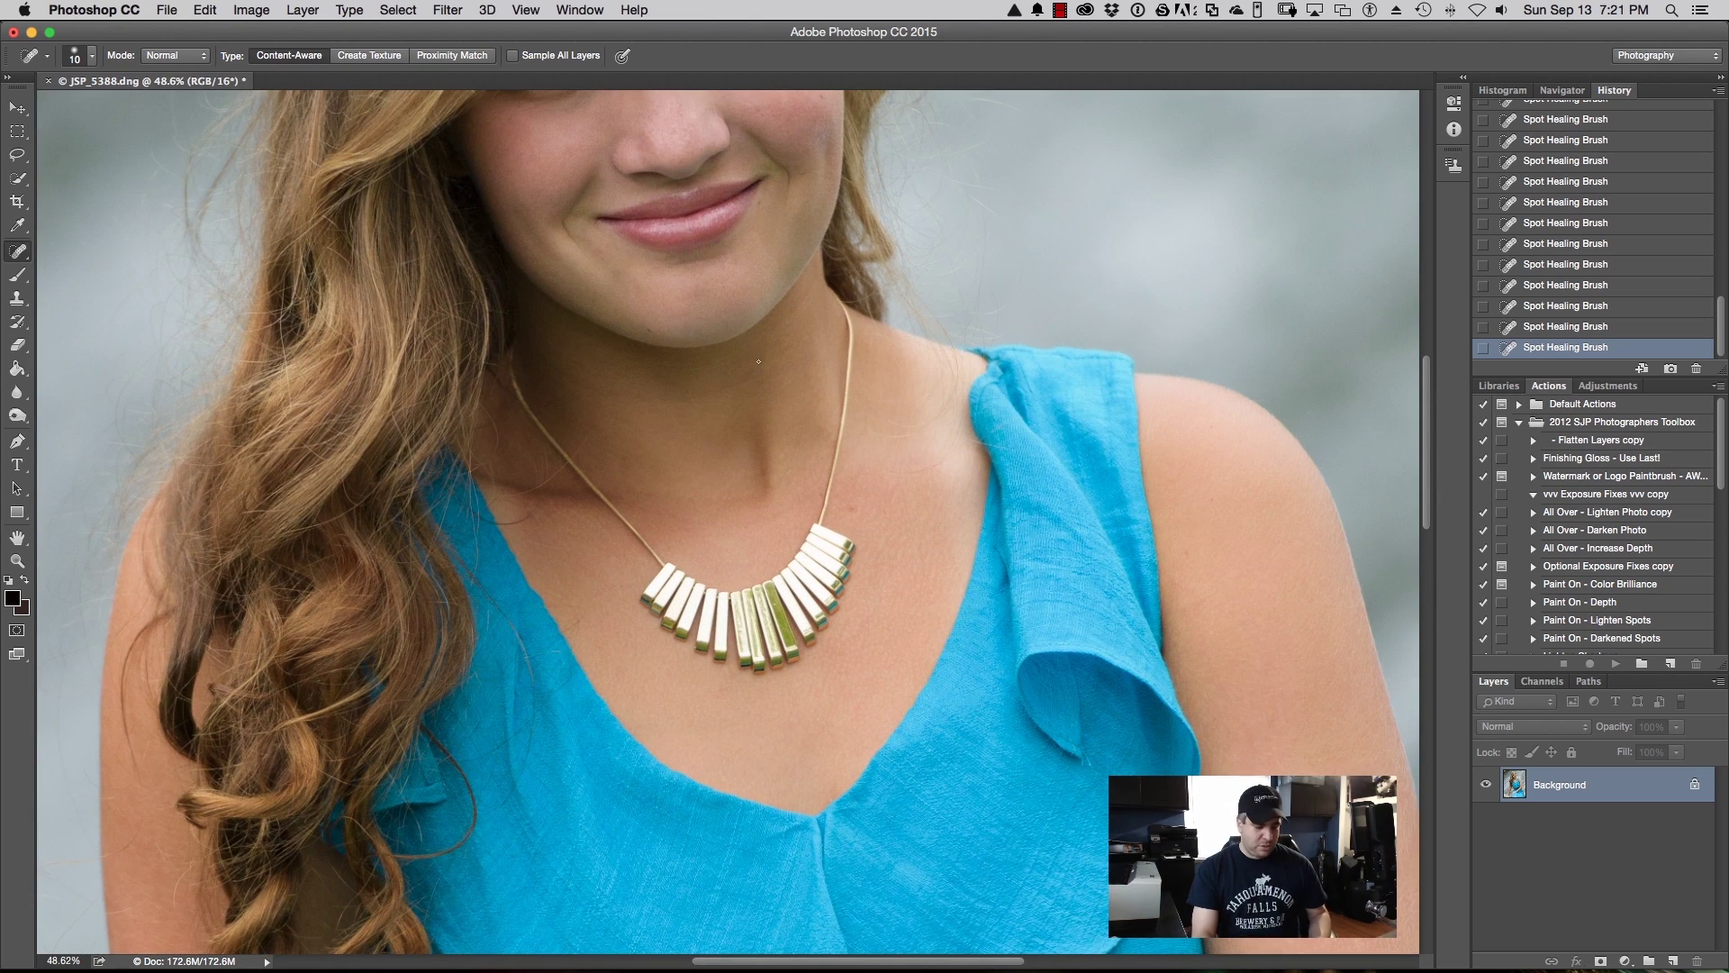
pyautogui.moveTo(755, 343); pyautogui.dragTo(800, 619)
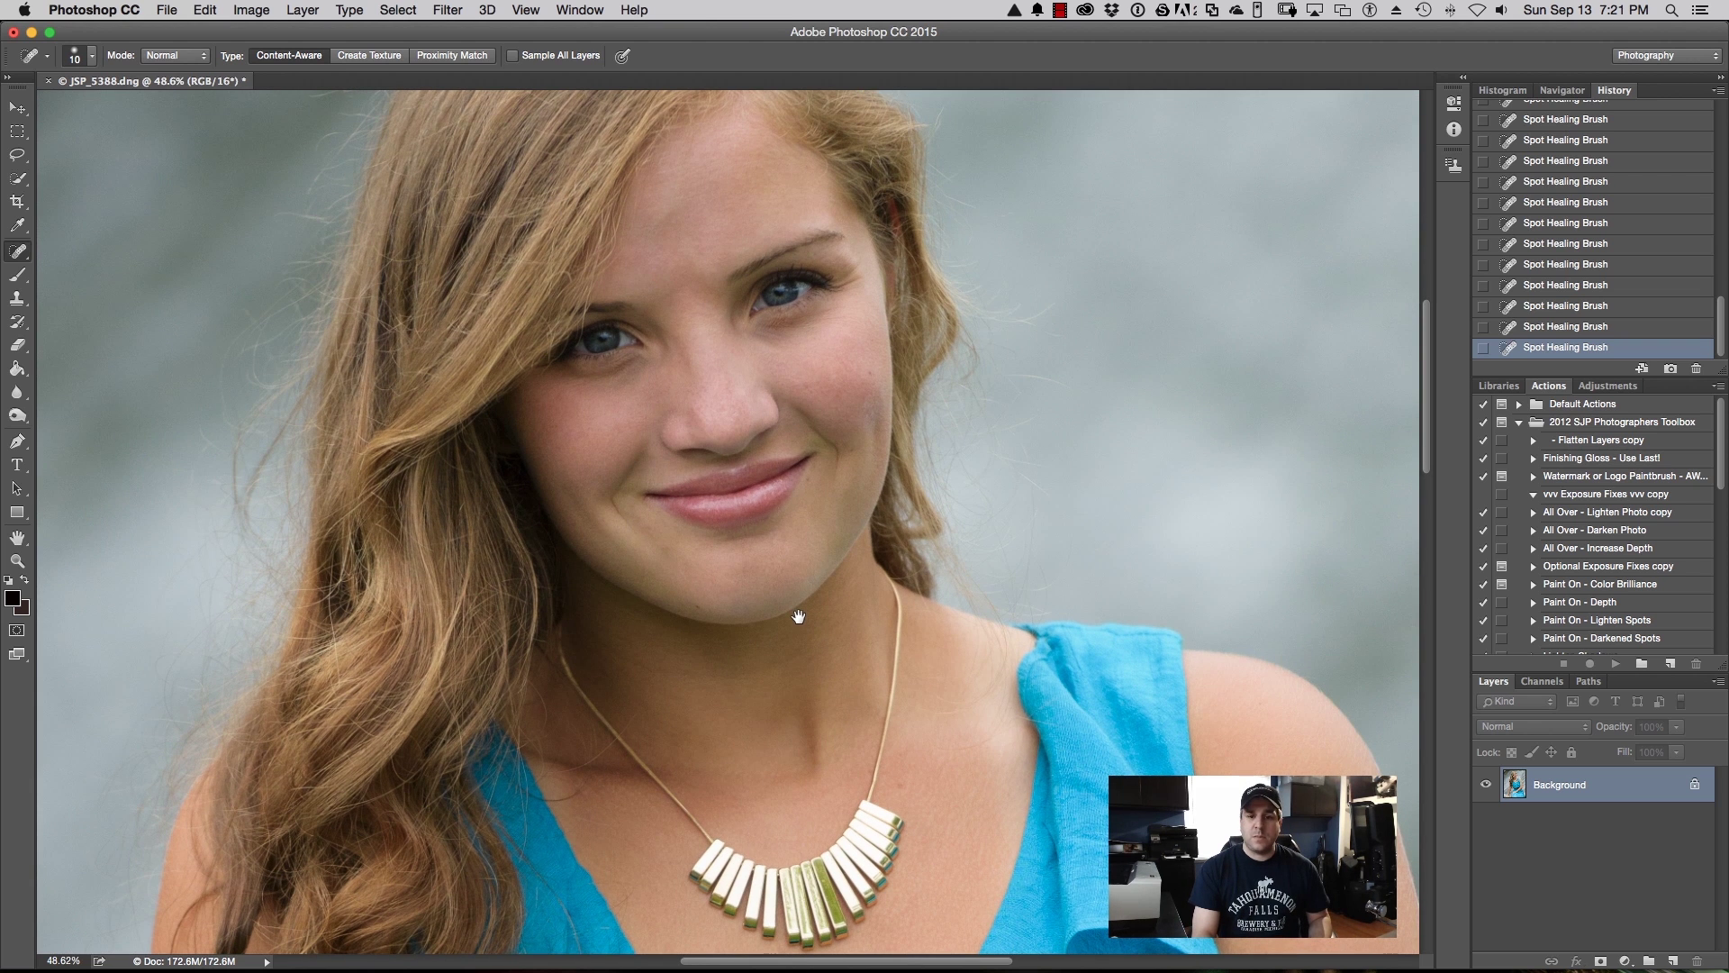
pyautogui.moveTo(795, 609); pyautogui.dragTo(838, 807)
pyautogui.moveTo(670, 544)
pyautogui.mouseDown()
pyautogui.moveTo(801, 625)
pyautogui.moveTo(779, 620)
pyautogui.moveTo(766, 522)
pyautogui.moveTo(787, 486)
pyautogui.moveTo(834, 548)
pyautogui.moveTo(764, 633)
pyautogui.moveTo(587, 676)
pyautogui.mouseUp()
pyautogui.moveTo(687, 630); pyautogui.dragTo(791, 610)
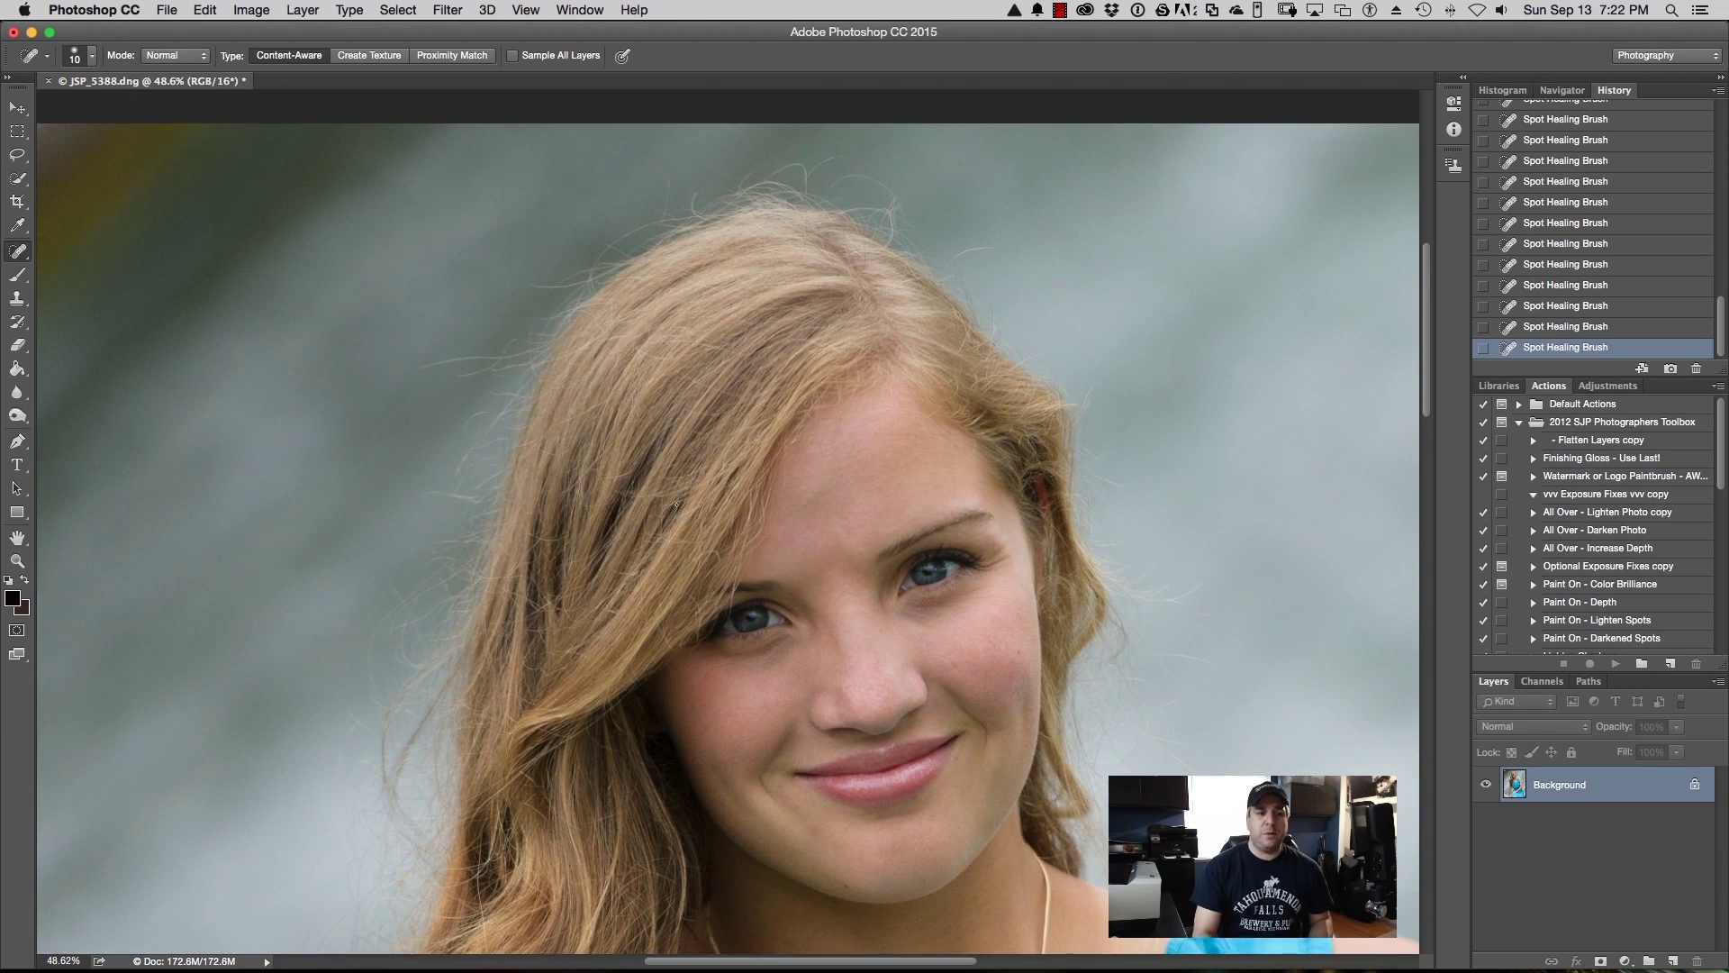
# Step: With the Clone Stamp tool, cover the flyaway hairs along the long-hair side of the head with nearby sampled background
pyautogui.click(13, 295)
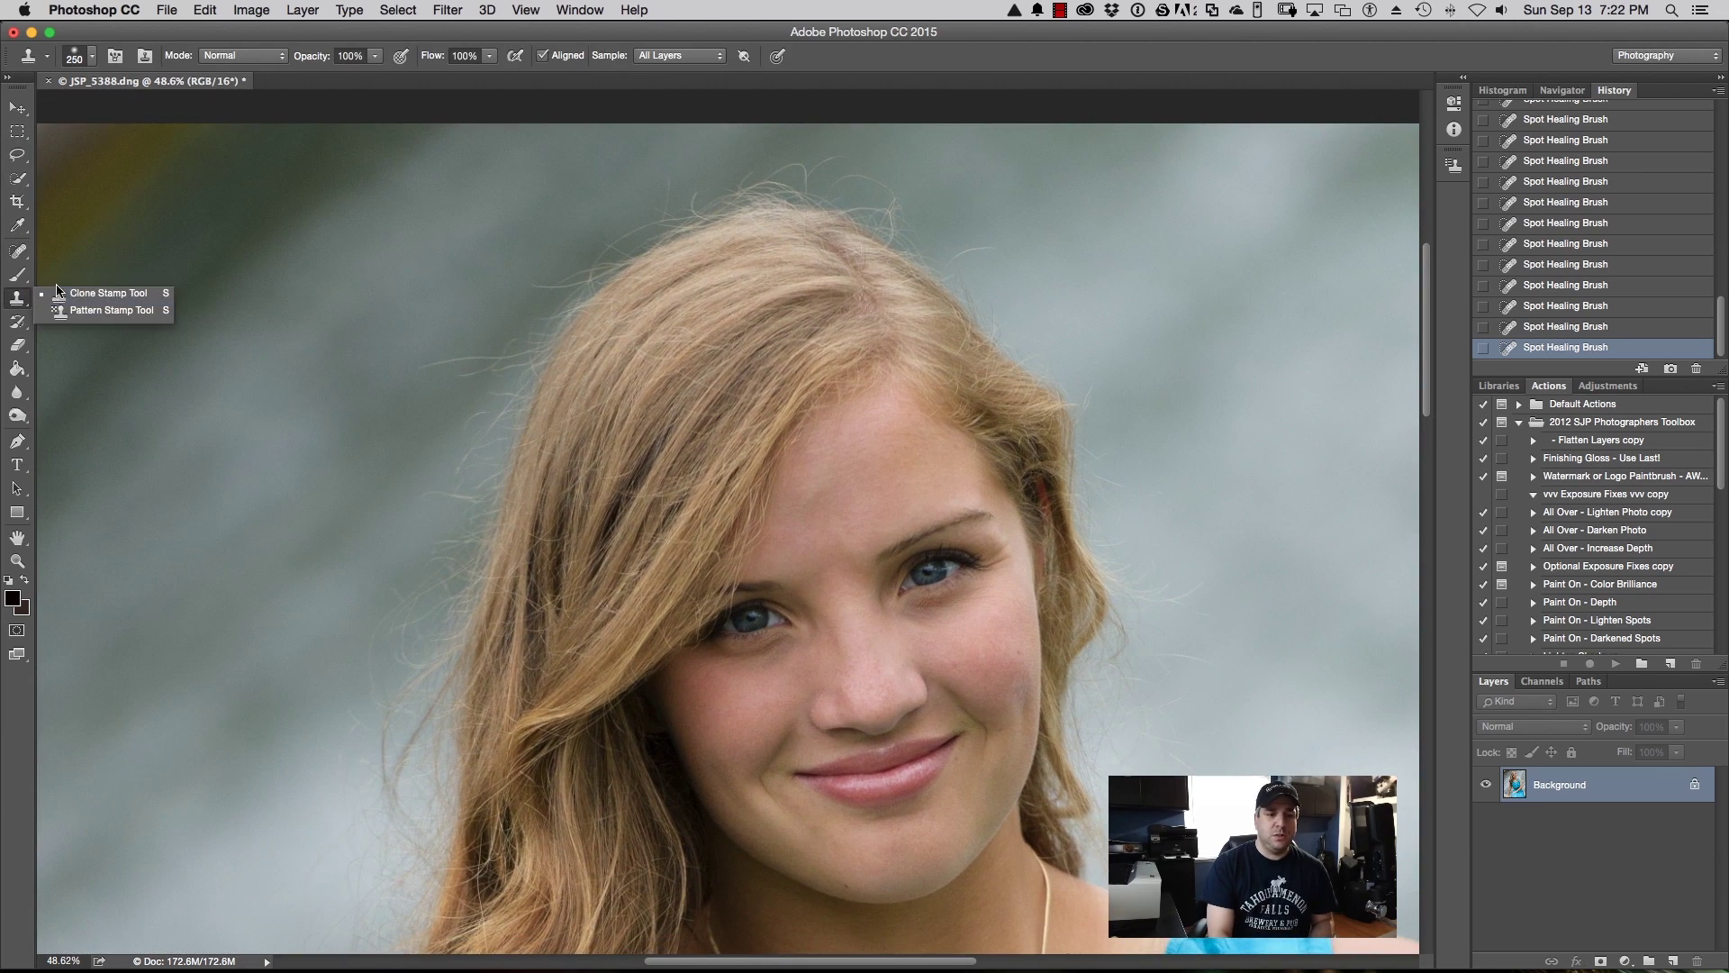
pyautogui.click(72, 290)
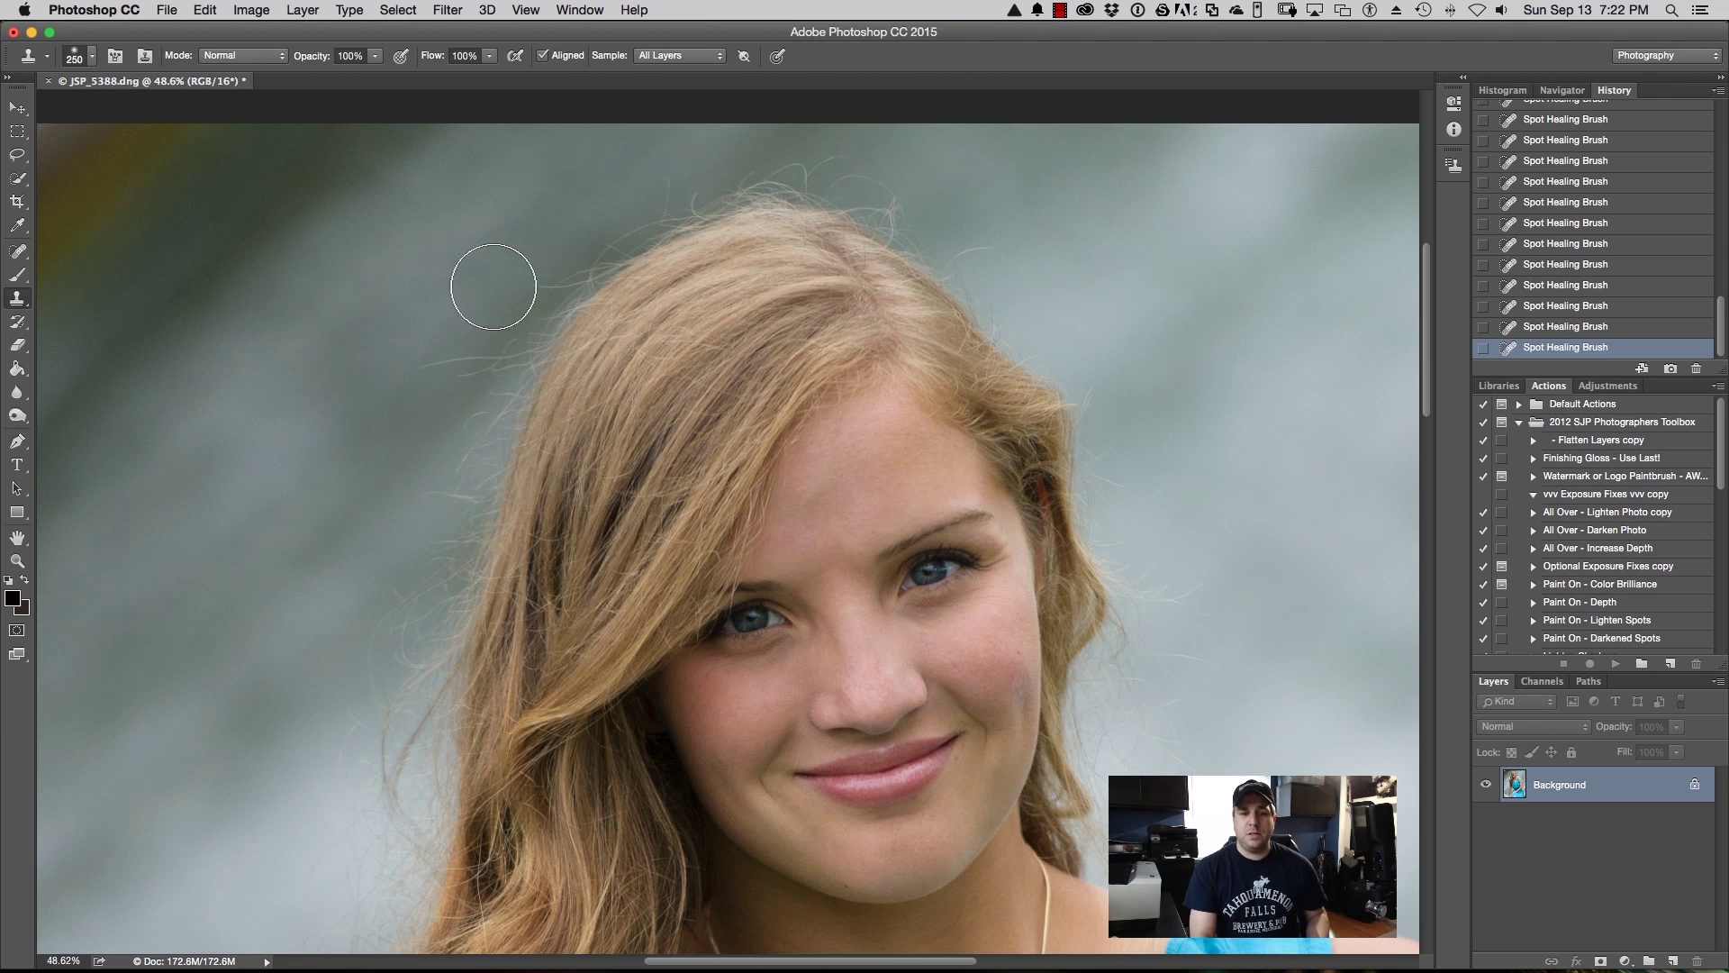
pyautogui.keyDown('alt'); pyautogui.click(423, 269); pyautogui.keyUp('alt')
pyautogui.moveTo(529, 267)
pyautogui.mouseDown()
pyautogui.moveTo(544, 255)
pyautogui.moveTo(518, 311)
pyautogui.moveTo(424, 370)
pyautogui.moveTo(463, 398)
pyautogui.moveTo(417, 514)
pyautogui.moveTo(436, 444)
pyautogui.mouseUp()
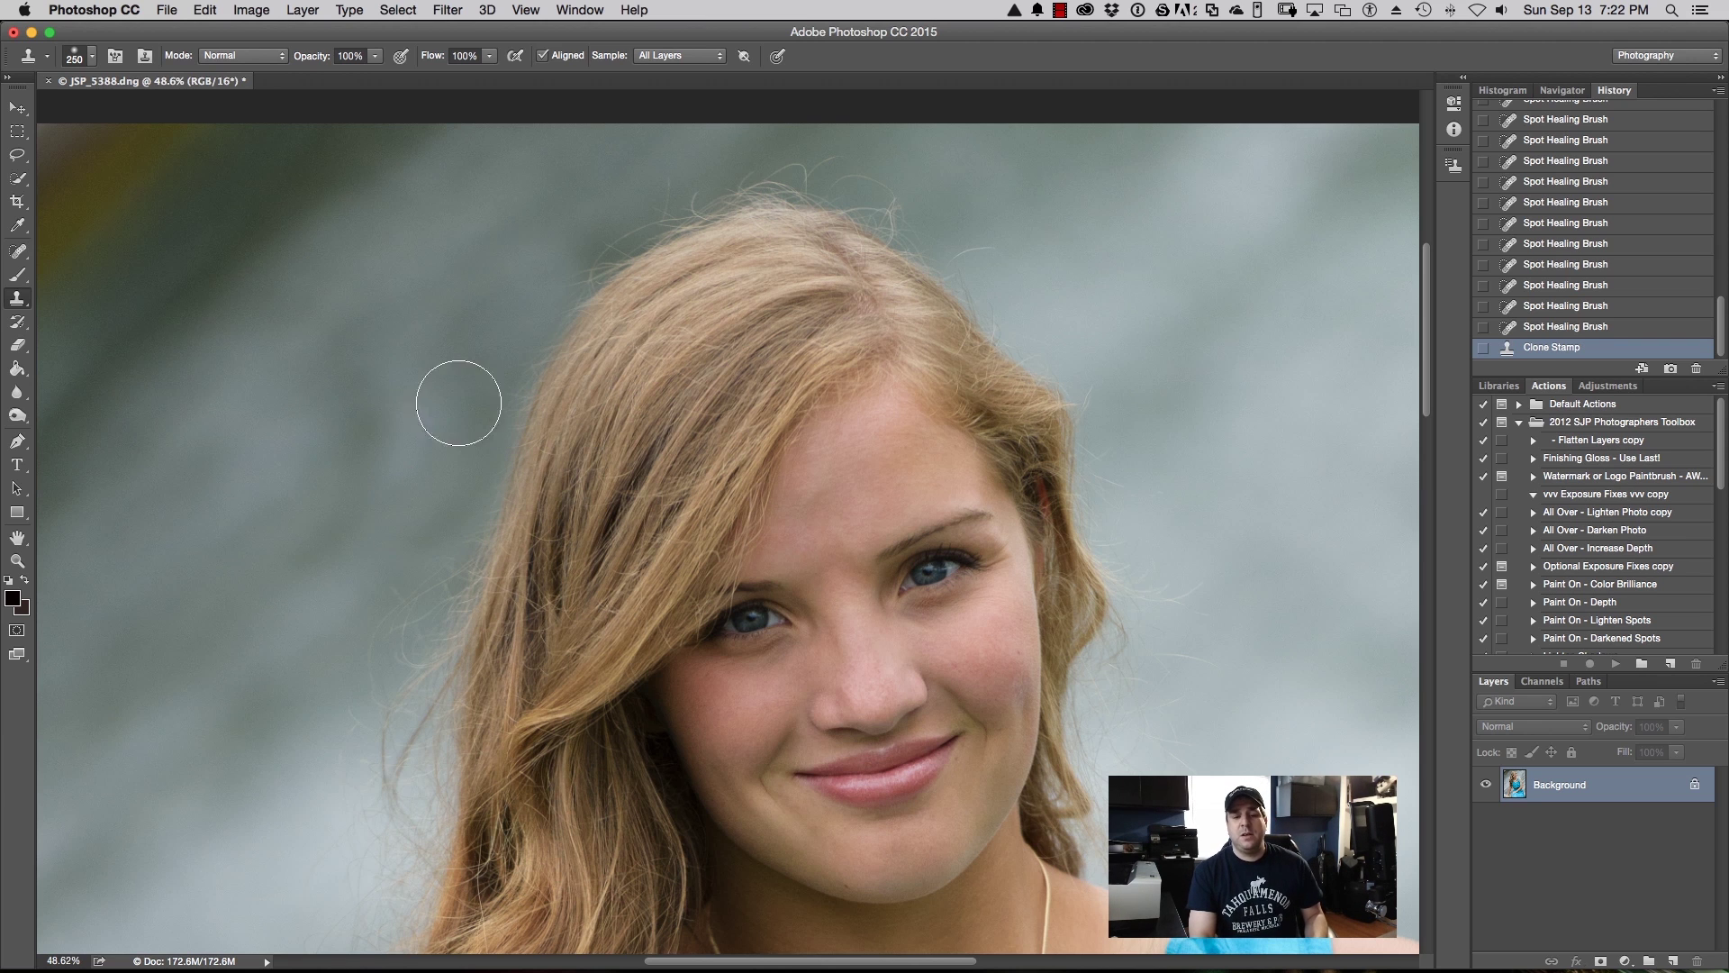
pyautogui.moveTo(456, 463)
pyautogui.mouseDown()
pyautogui.moveTo(389, 659)
pyautogui.moveTo(400, 640)
pyautogui.mouseUp()
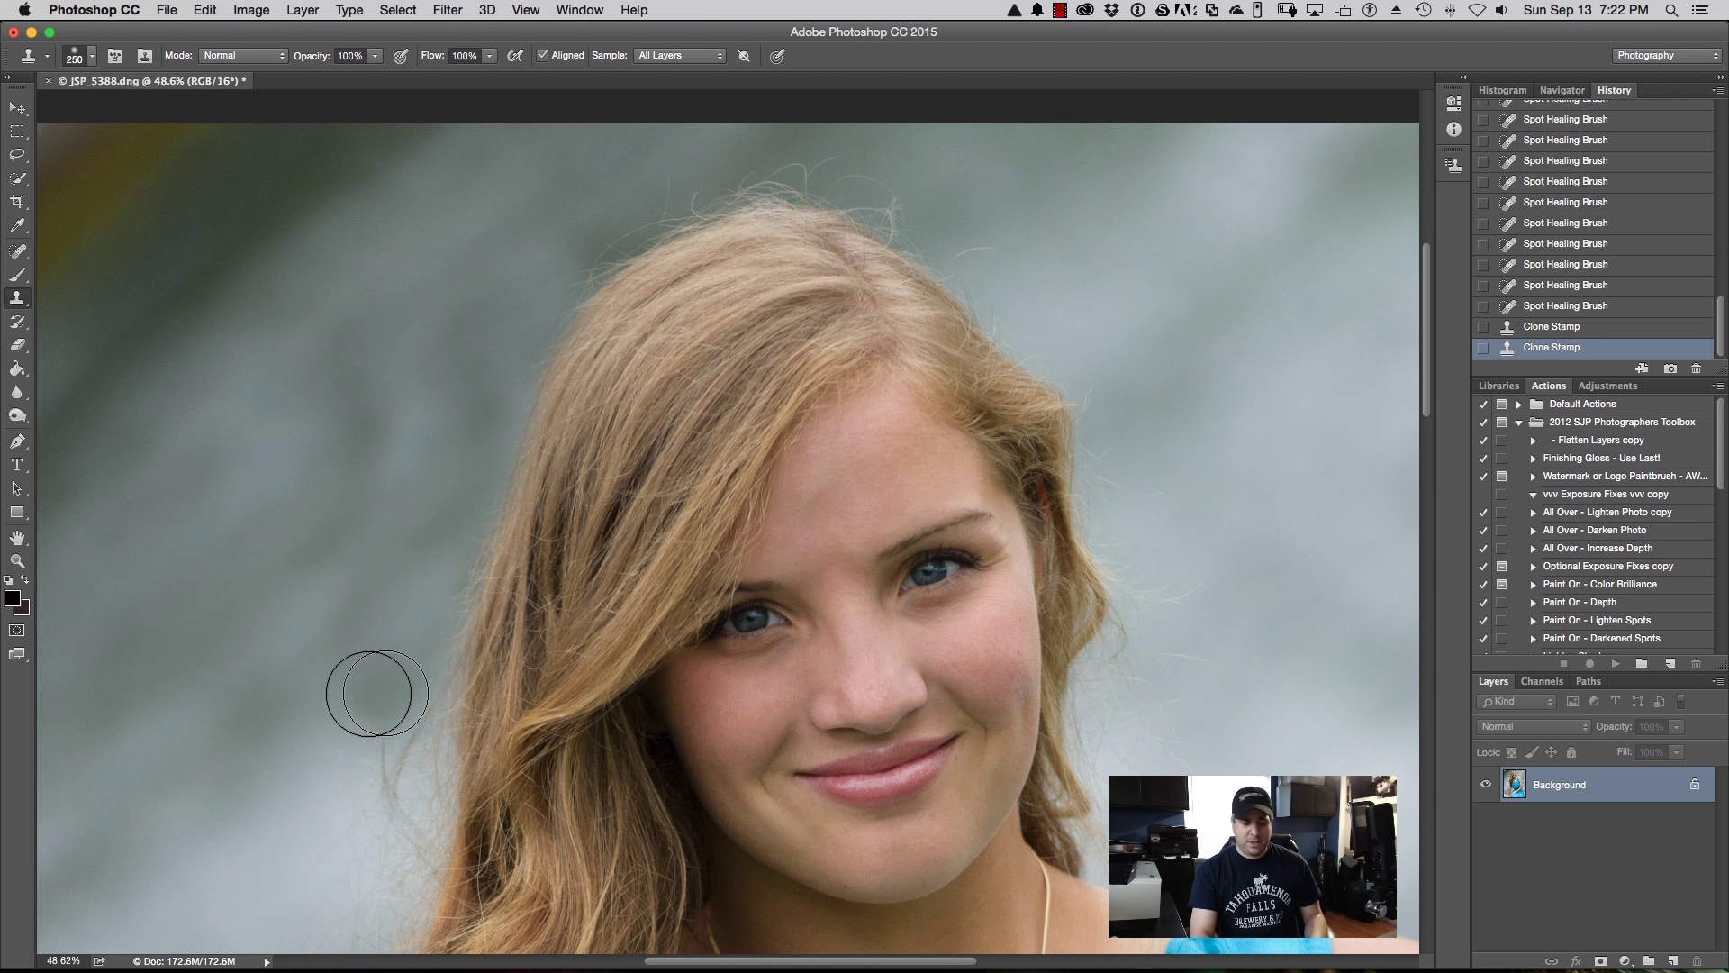
pyautogui.keyDown('alt'); pyautogui.click(312, 702); pyautogui.keyUp('alt')
pyautogui.moveTo(374, 676)
pyautogui.mouseDown()
pyautogui.moveTo(380, 753)
pyautogui.moveTo(344, 842)
pyautogui.moveTo(387, 809)
pyautogui.moveTo(408, 755)
pyautogui.moveTo(414, 776)
pyautogui.moveTo(388, 761)
pyautogui.moveTo(380, 717)
pyautogui.moveTo(407, 697)
pyautogui.moveTo(382, 757)
pyautogui.mouseUp()
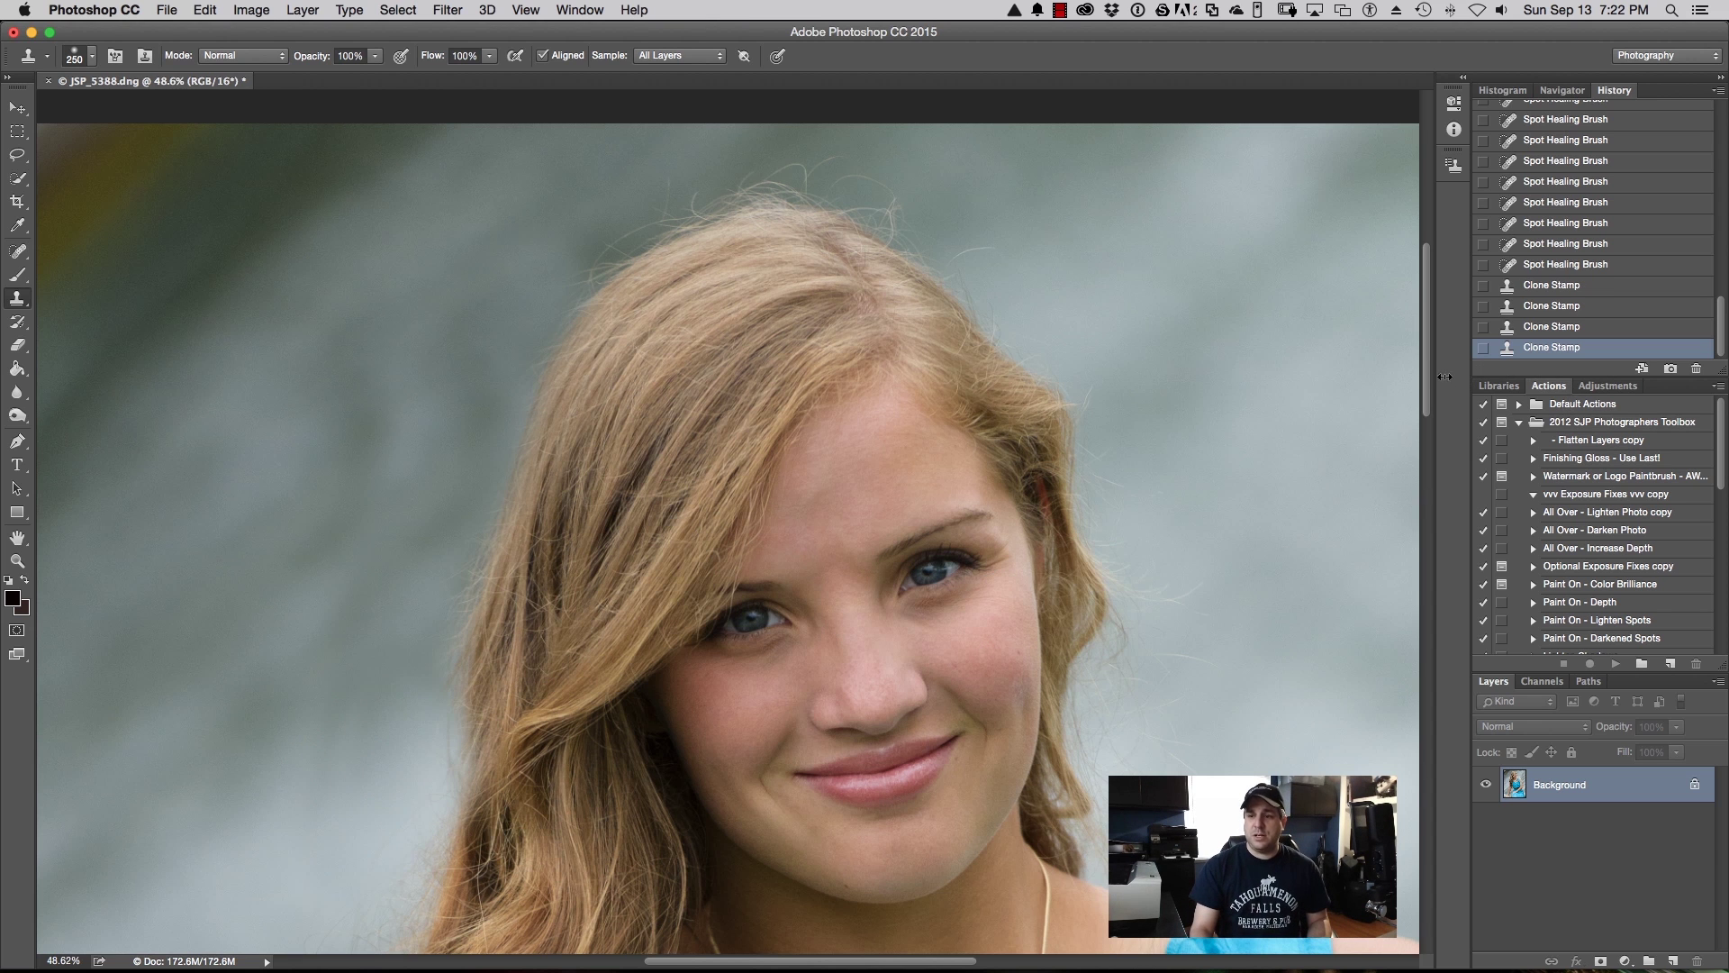
# Step: Clone background over the flyaway hairs beside the long curls down toward the shoulder, resampling nearby areas and undoing one stroke
pyautogui.scroll(-8, 1432, 383)
pyautogui.press('super+z')
pyautogui.keyDown('alt'); pyautogui.click(347, 428); pyautogui.keyUp('alt')
pyautogui.moveTo(405, 373)
pyautogui.mouseDown()
pyautogui.moveTo(357, 489)
pyautogui.moveTo(334, 514)
pyautogui.moveTo(301, 516)
pyautogui.mouseUp()
pyautogui.keyDown('alt'); pyautogui.click(264, 547); pyautogui.keyUp('alt')
pyautogui.moveTo(319, 620)
pyautogui.mouseDown()
pyautogui.moveTo(269, 647)
pyautogui.moveTo(243, 713)
pyautogui.moveTo(249, 771)
pyautogui.moveTo(213, 763)
pyautogui.moveTo(248, 766)
pyautogui.moveTo(259, 841)
pyautogui.moveTo(242, 754)
pyautogui.moveTo(266, 728)
pyautogui.mouseUp()
pyautogui.keyDown('alt'); pyautogui.click(213, 785); pyautogui.keyUp('alt')
pyautogui.keyDown('alt'); pyautogui.click(316, 498); pyautogui.keyUp('alt')
pyautogui.moveTo(370, 498); pyautogui.dragTo(315, 583)
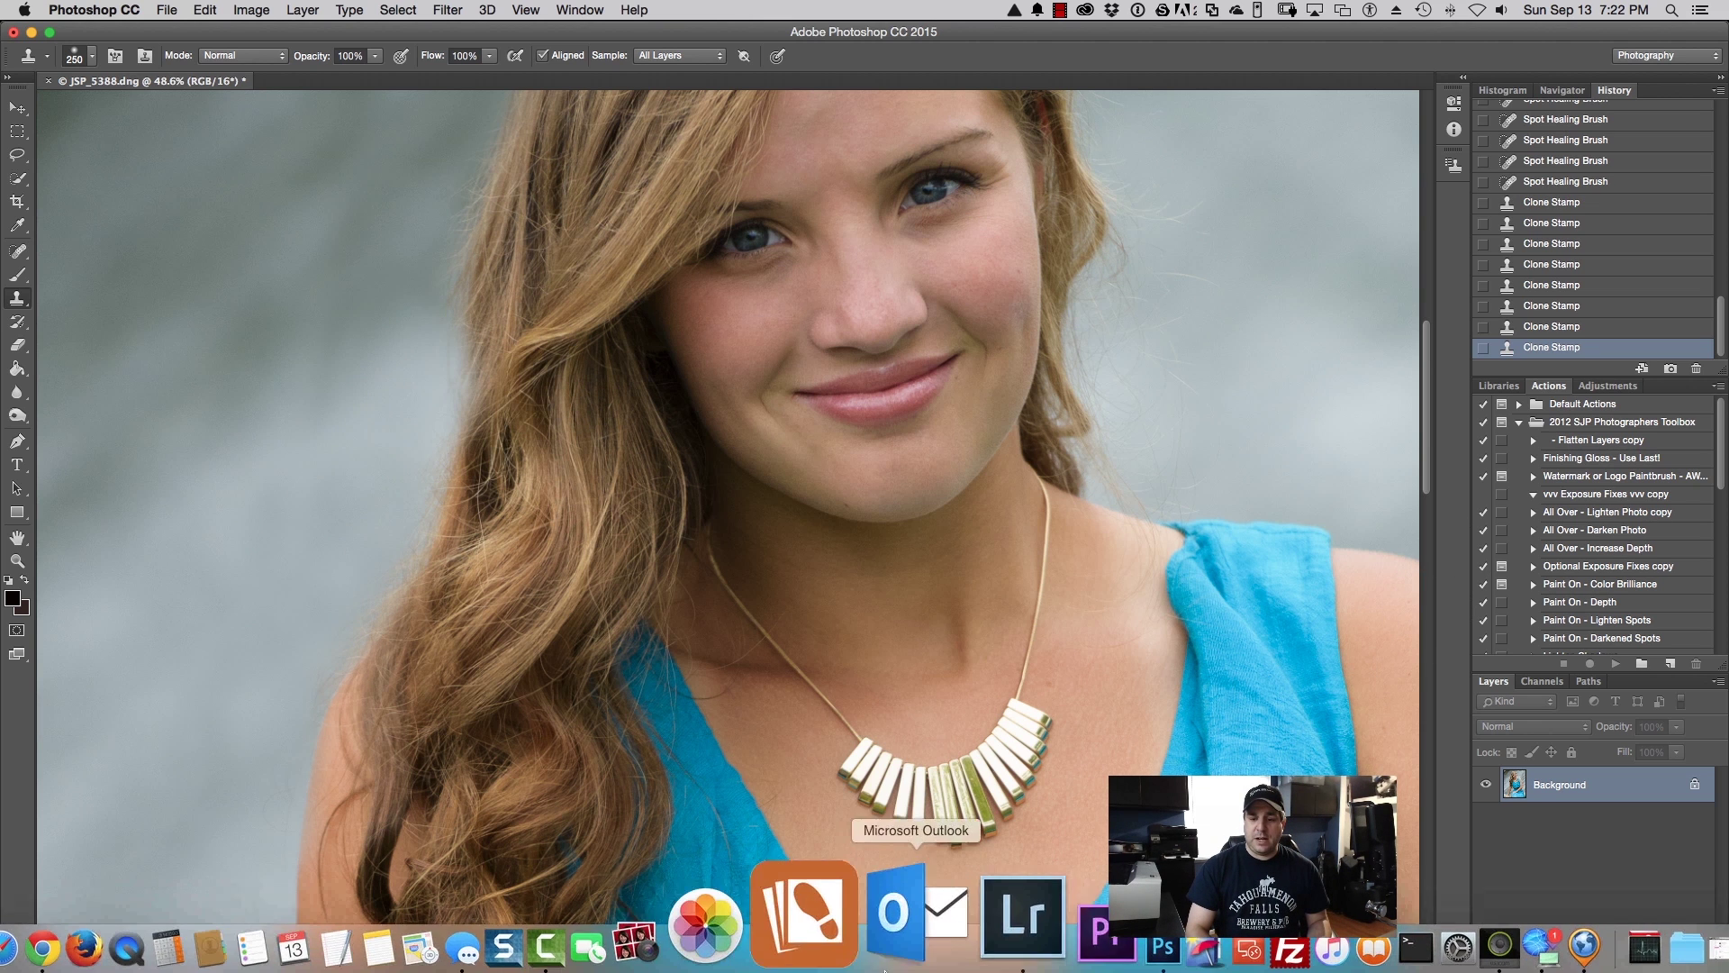
# Step: Clone background over the loose hairs beside the cheek and neck on the short-hair side, above the dress ruffle
pyautogui.moveTo(889, 963); pyautogui.dragTo(1016, 962)
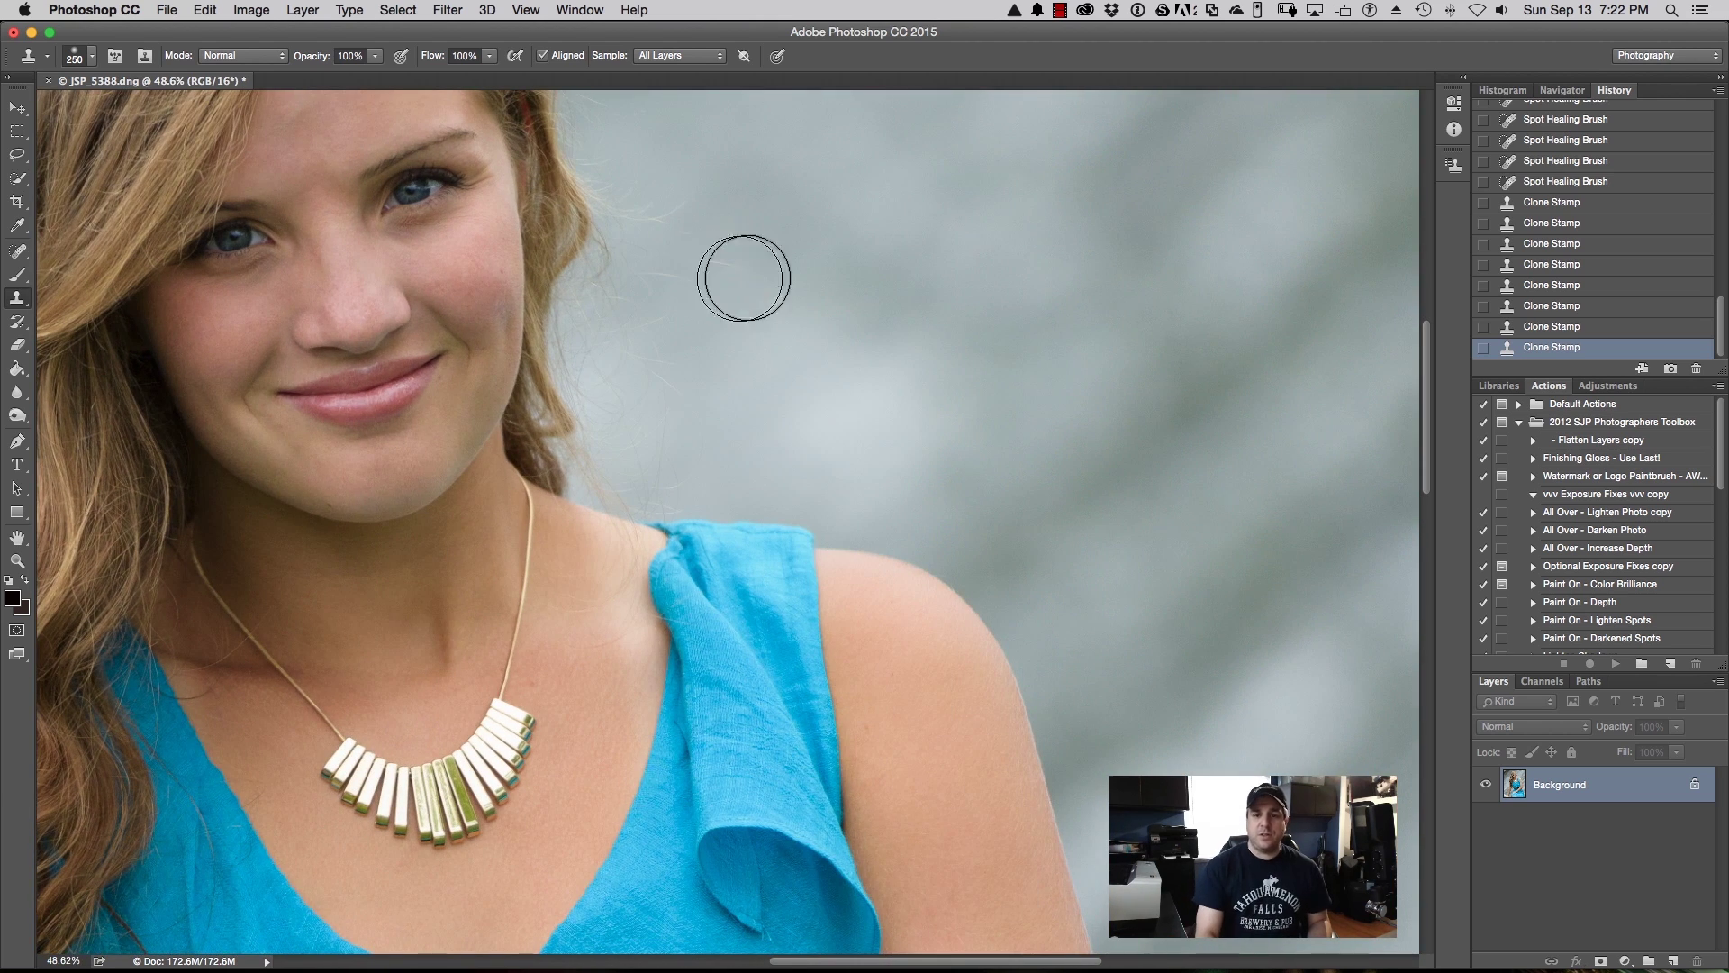
pyautogui.keyDown('alt'); pyautogui.click(777, 291); pyautogui.keyUp('alt')
pyautogui.moveTo(697, 332)
pyautogui.mouseDown()
pyautogui.moveTo(679, 243)
pyautogui.moveTo(644, 204)
pyautogui.moveTo(656, 355)
pyautogui.moveTo(636, 386)
pyautogui.moveTo(591, 328)
pyautogui.moveTo(591, 382)
pyautogui.moveTo(649, 424)
pyautogui.moveTo(666, 484)
pyautogui.moveTo(679, 474)
pyautogui.moveTo(633, 417)
pyautogui.moveTo(639, 367)
pyautogui.moveTo(579, 362)
pyautogui.moveTo(721, 376)
pyautogui.mouseUp()
pyautogui.keyDown('alt'); pyautogui.click(674, 274); pyautogui.keyUp('alt')
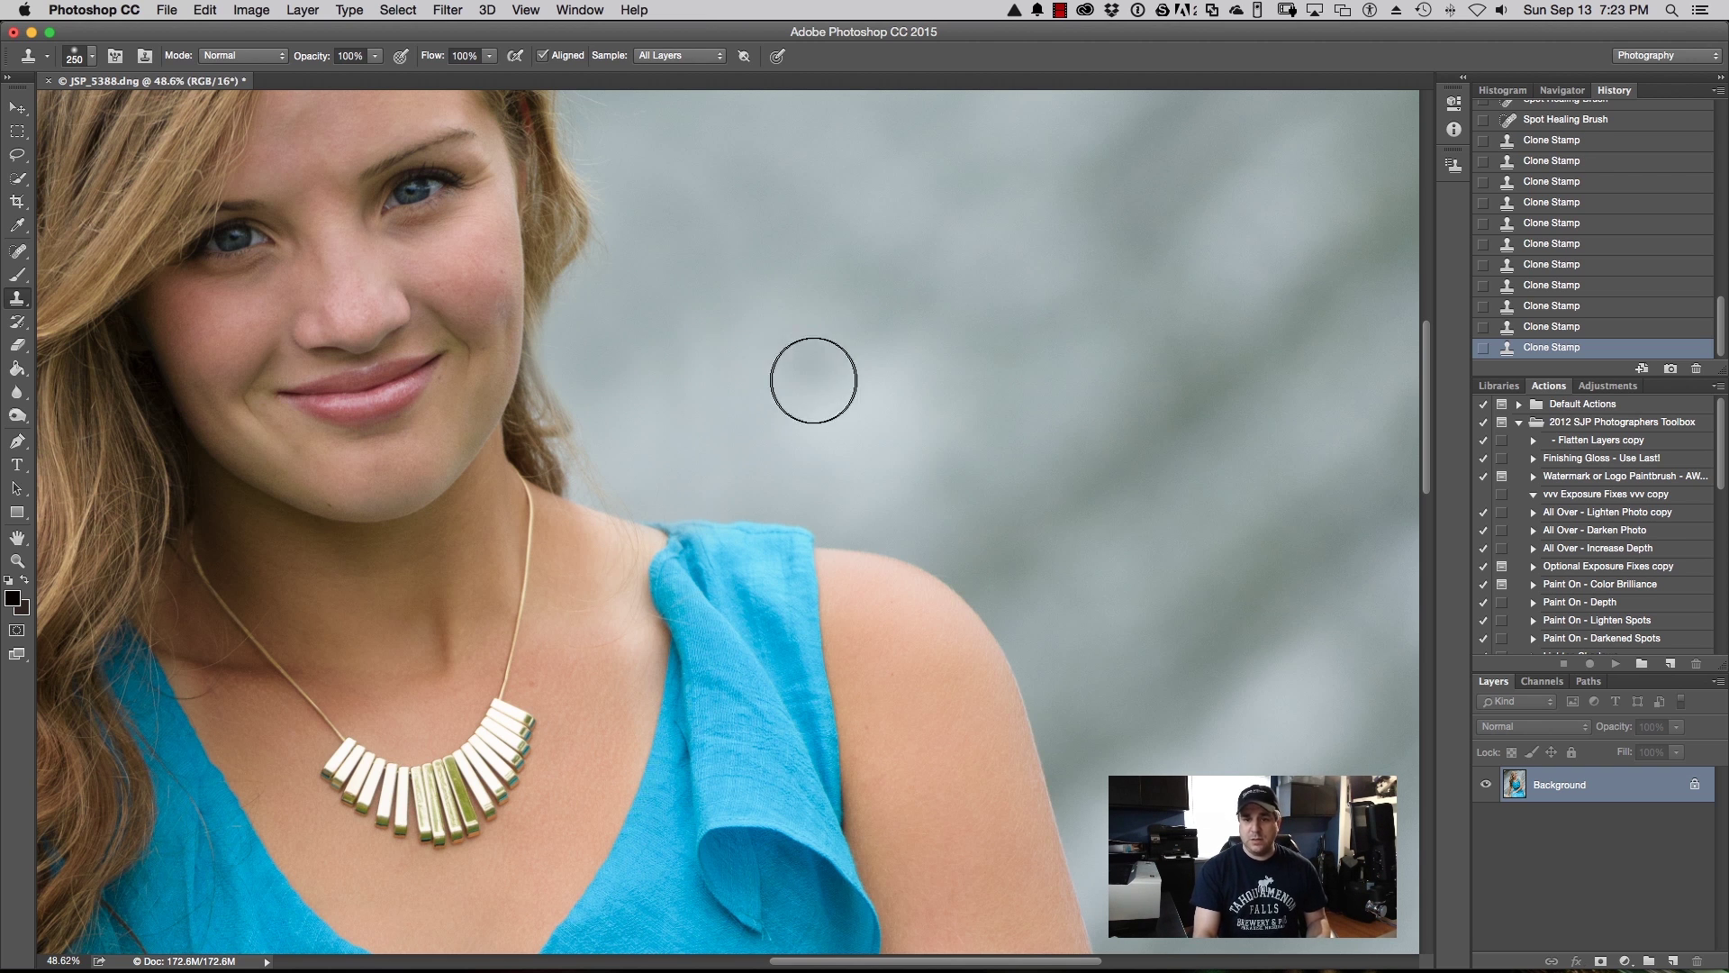
# Step: Clone background over the flyaway hairs beside the upper face and above the head, then revert the last two strokes
pyautogui.moveTo(1426, 417); pyautogui.dragTo(1402, 328)
pyautogui.keyDown('alt'); pyautogui.click(665, 413); pyautogui.keyUp('alt')
pyautogui.moveTo(613, 421)
pyautogui.mouseDown()
pyautogui.moveTo(586, 398)
pyautogui.moveTo(616, 453)
pyautogui.moveTo(621, 556)
pyautogui.mouseUp()
pyautogui.keyDown('alt'); pyautogui.click(551, 270); pyautogui.keyUp('alt')
pyautogui.moveTo(497, 278)
pyautogui.mouseDown()
pyautogui.moveTo(265, 183)
pyautogui.moveTo(208, 186)
pyautogui.mouseUp()
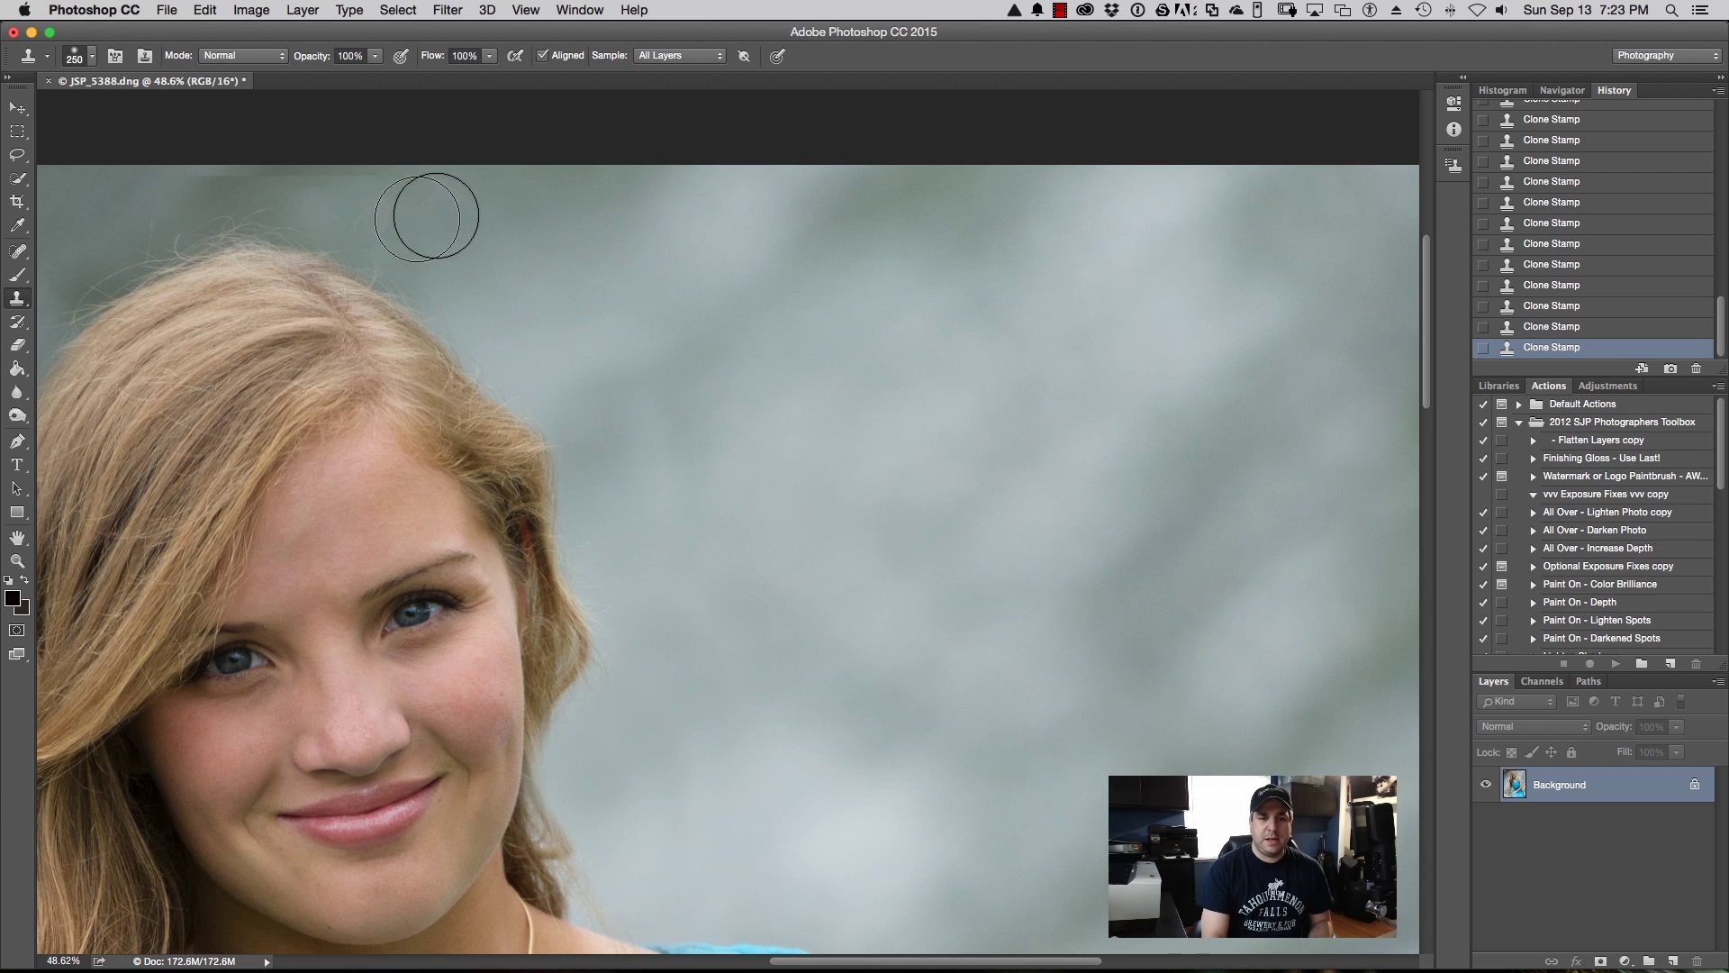
pyautogui.moveTo(1562, 326); pyautogui.dragTo(1564, 284)
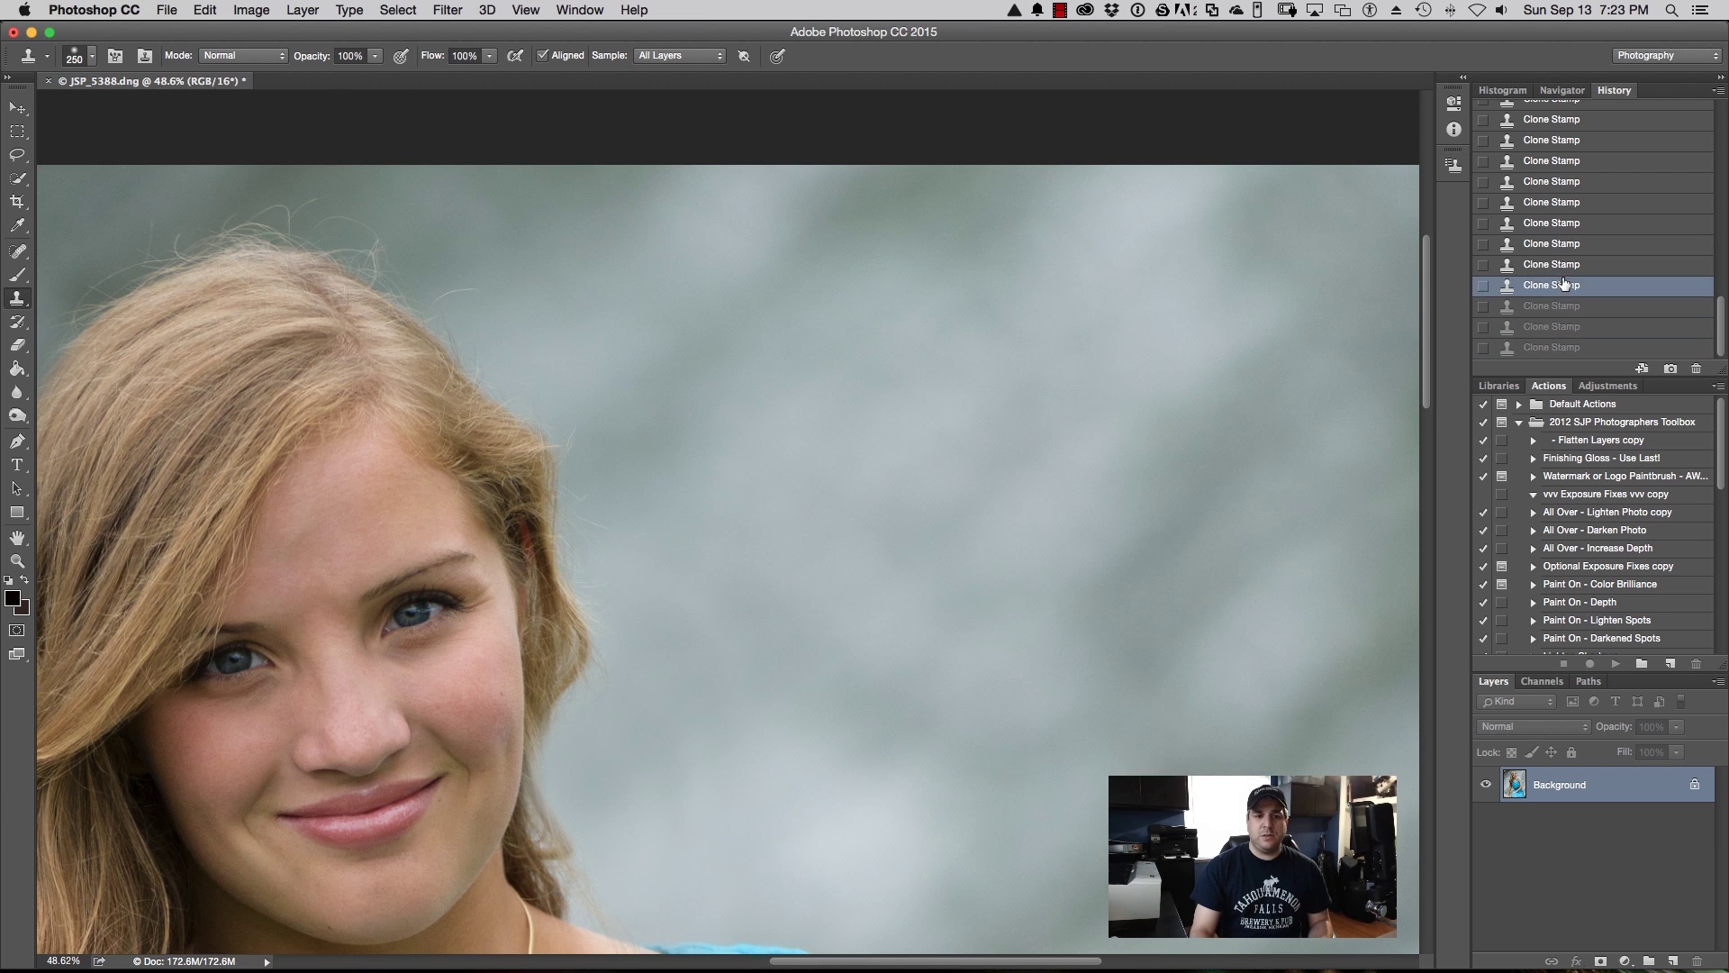
pyautogui.click(1557, 307)
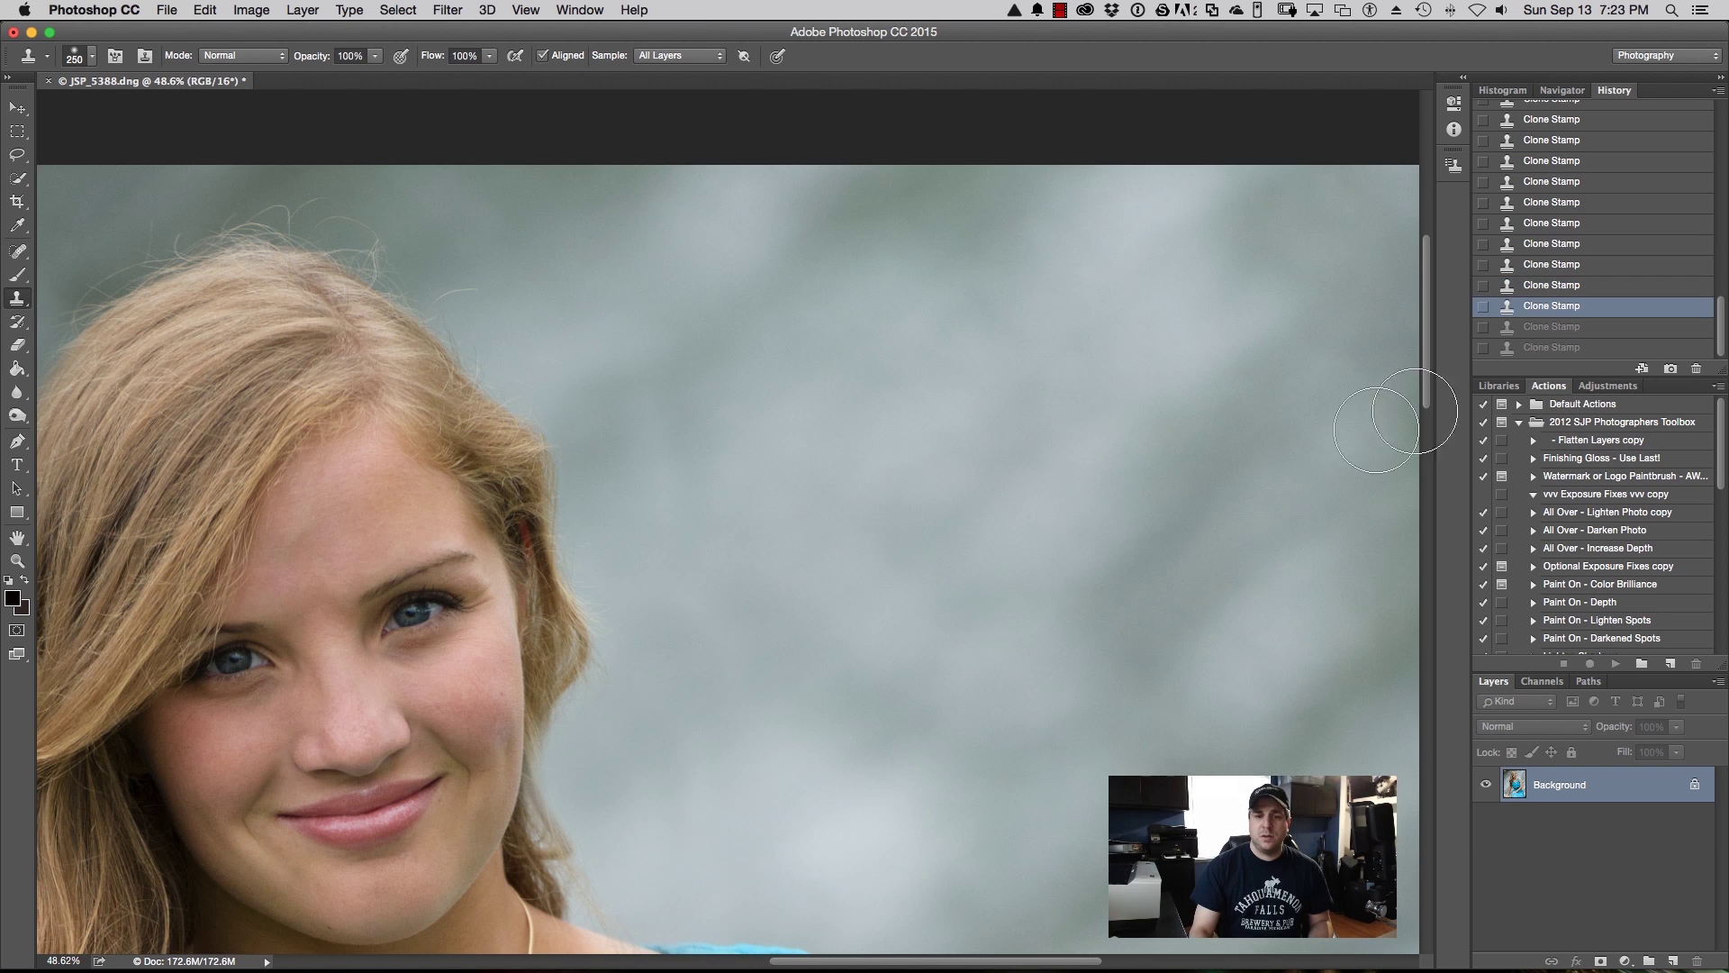
# Step: Set the Clone Stamp brush to 159 px with 13% hardness and cover the flyaway hairs around the crown with background
pyautogui.click(92, 58)
pyautogui.moveTo(106, 157); pyautogui.dragTo(129, 110)
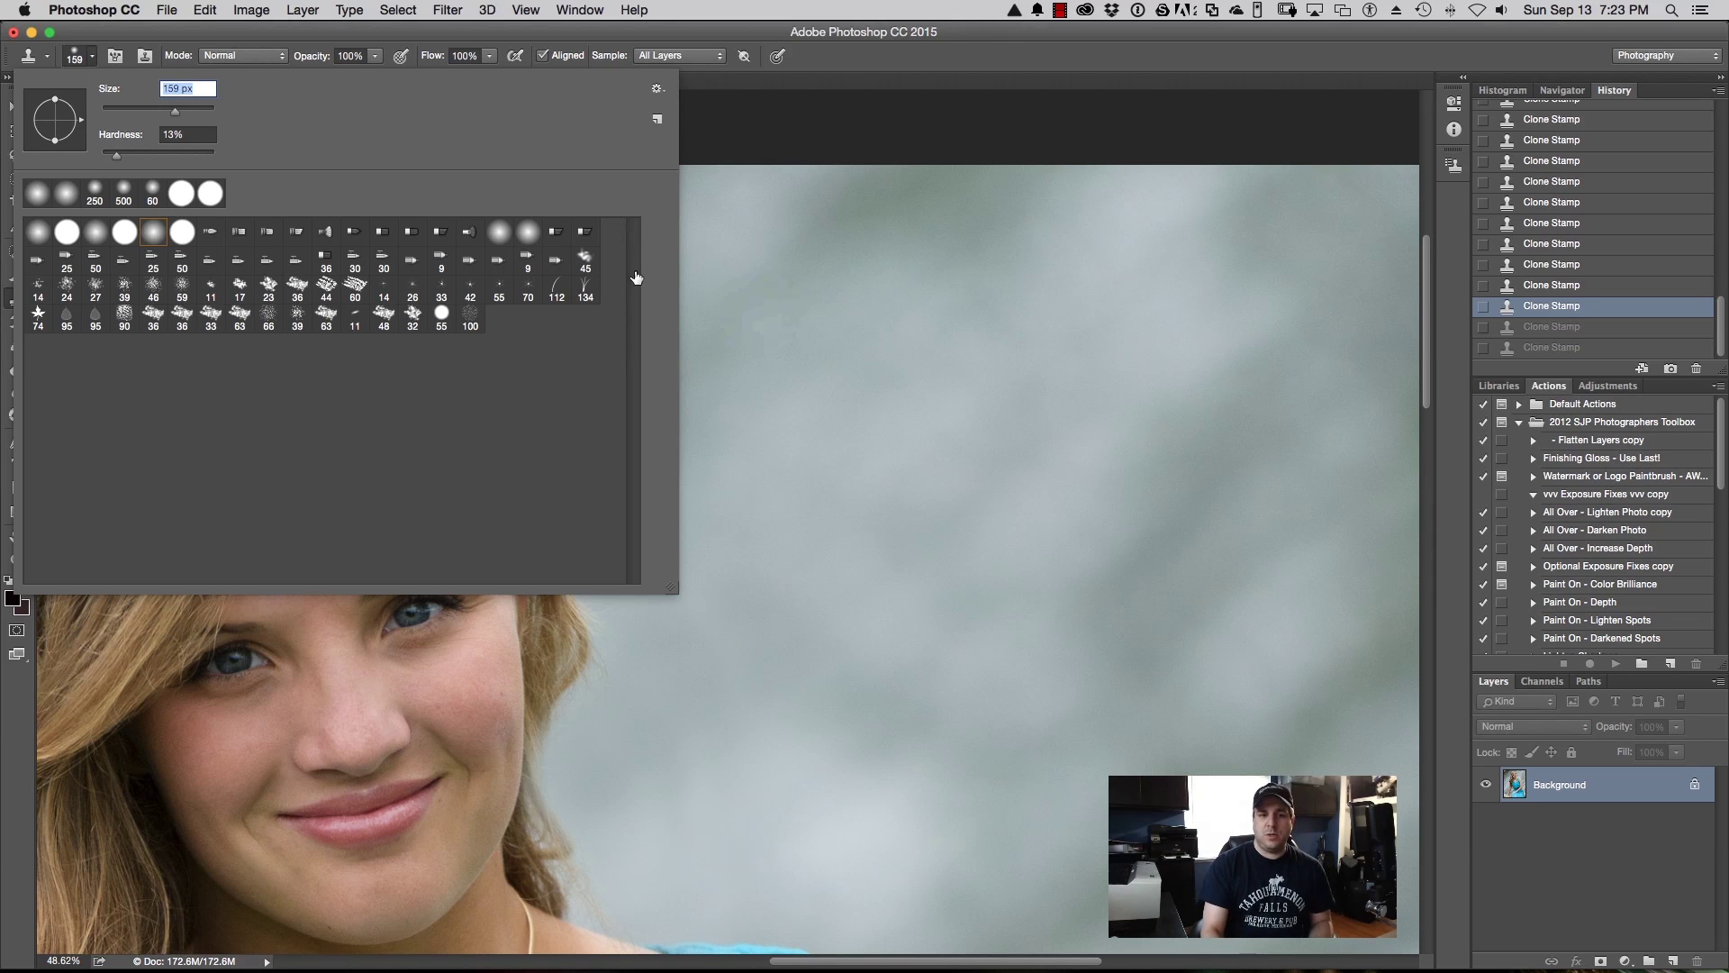
pyautogui.click(90, 61)
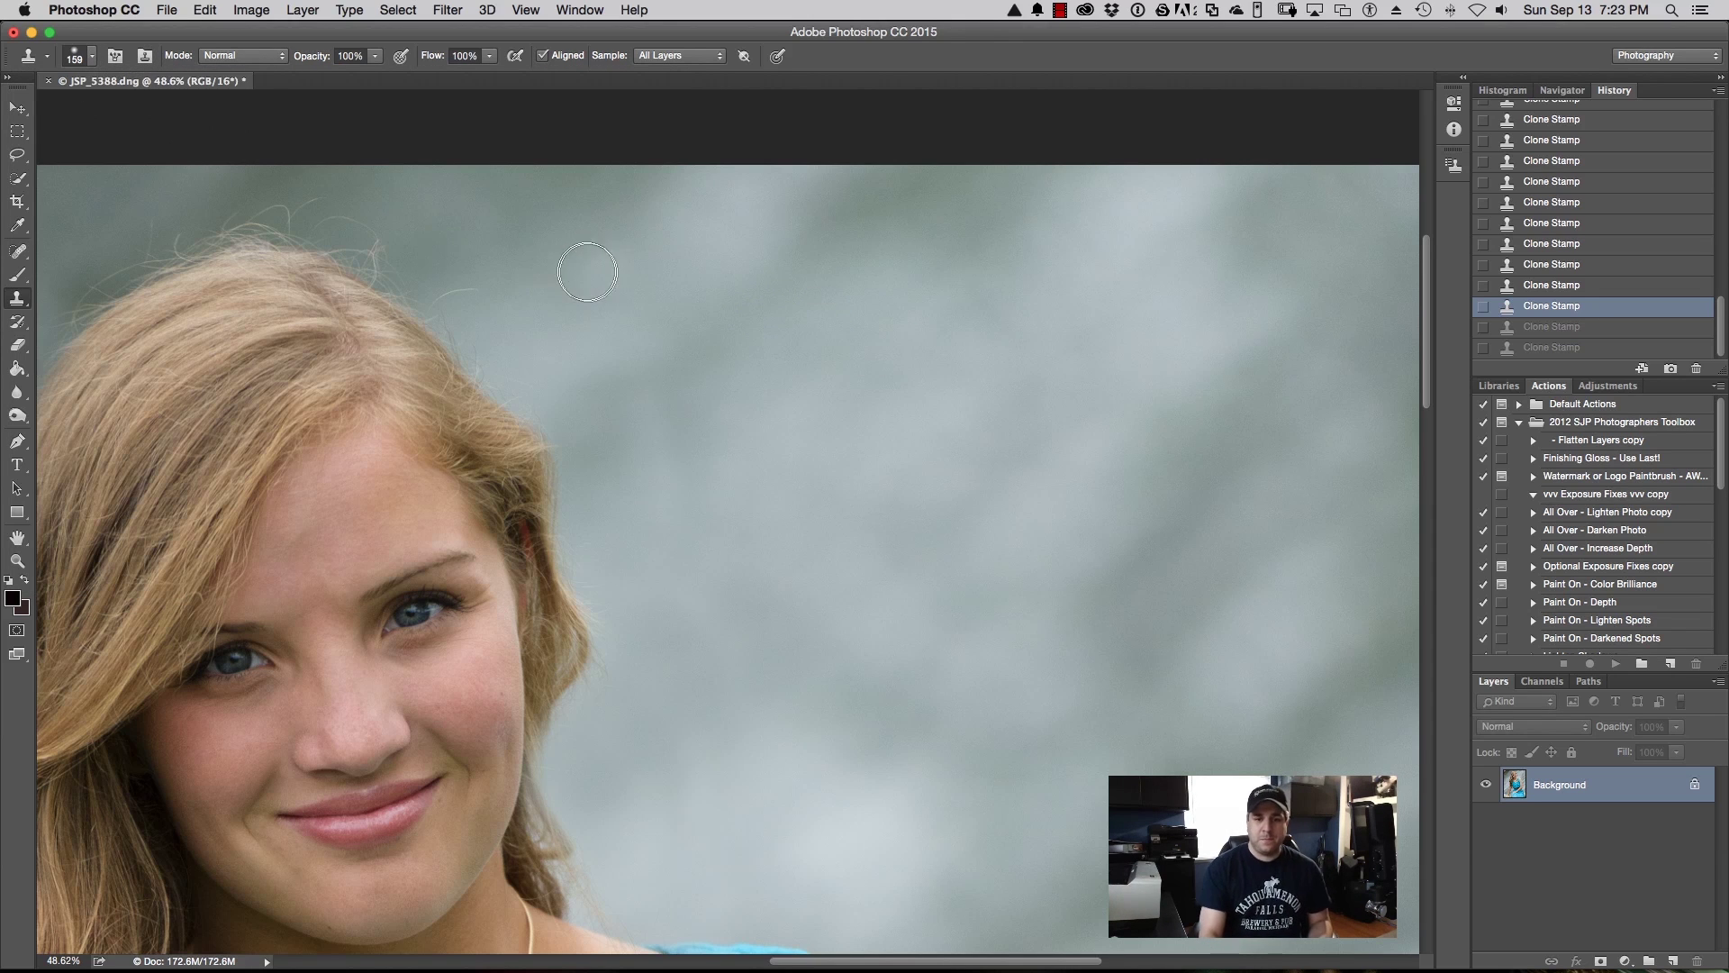
pyautogui.keyDown('alt'); pyautogui.click(508, 271); pyautogui.keyUp('alt')
pyautogui.moveTo(472, 271)
pyautogui.mouseDown()
pyautogui.moveTo(463, 298)
pyautogui.moveTo(336, 205)
pyautogui.moveTo(440, 270)
pyautogui.moveTo(447, 297)
pyautogui.moveTo(467, 276)
pyautogui.mouseUp()
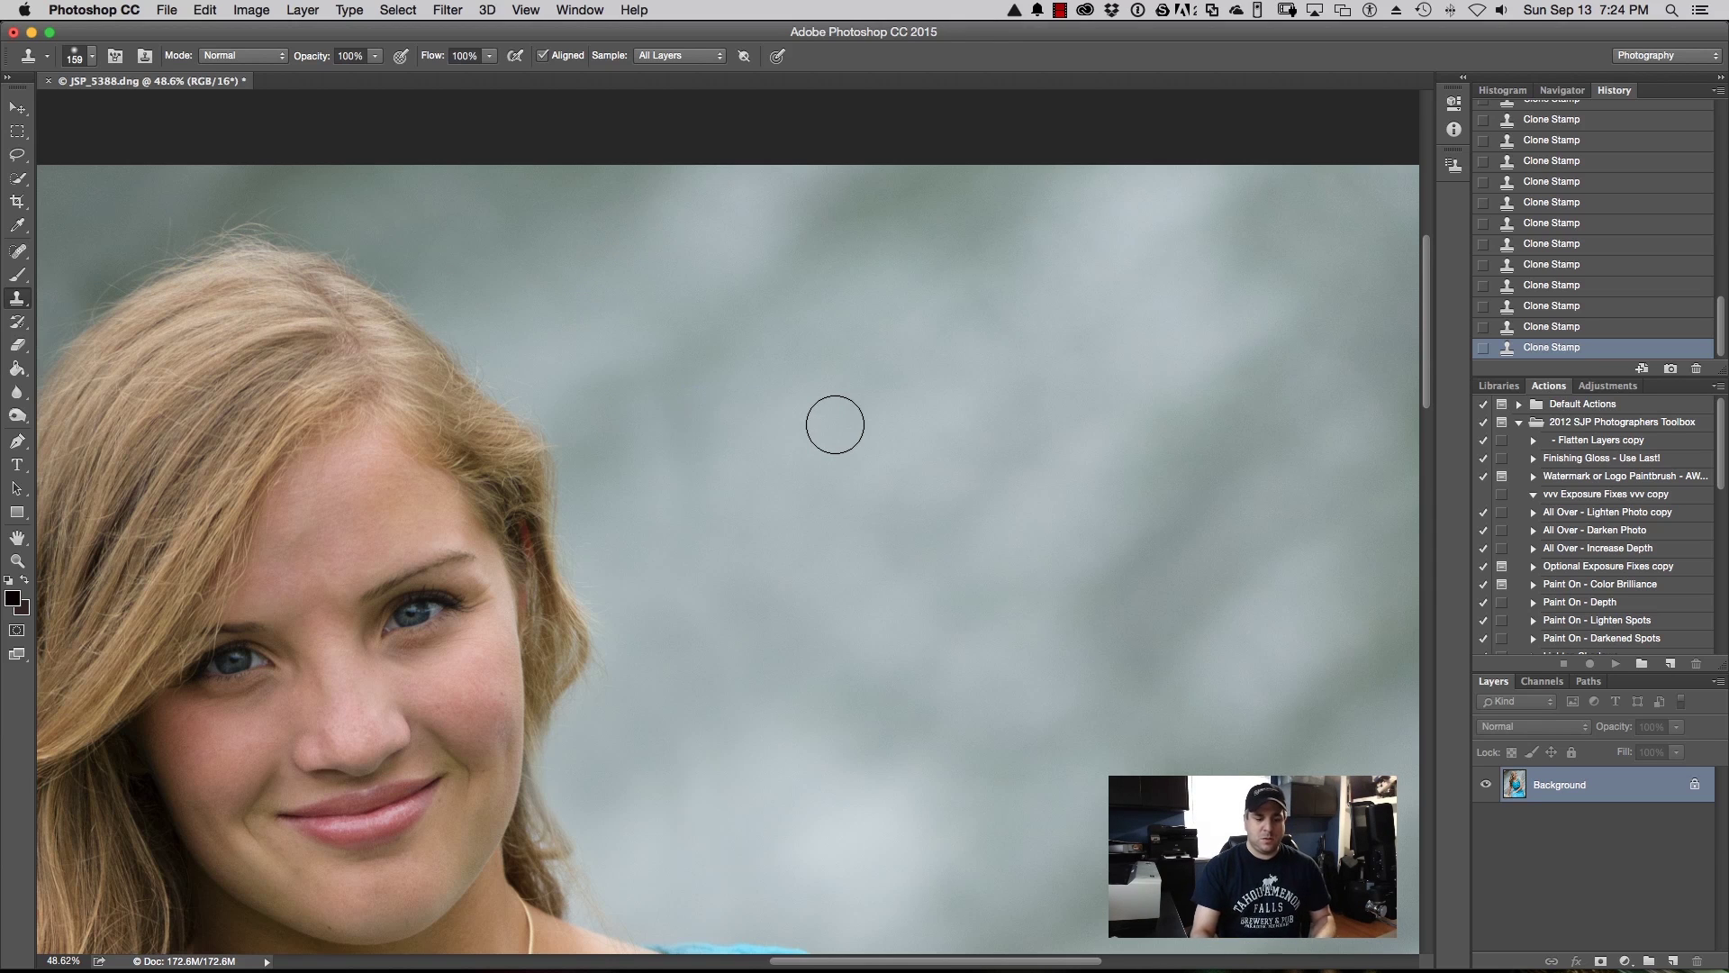
# Step: Run the Perfectly Smooth Skin action on the whole portrait and continue past its painting instructions
pyautogui.press('super+0')
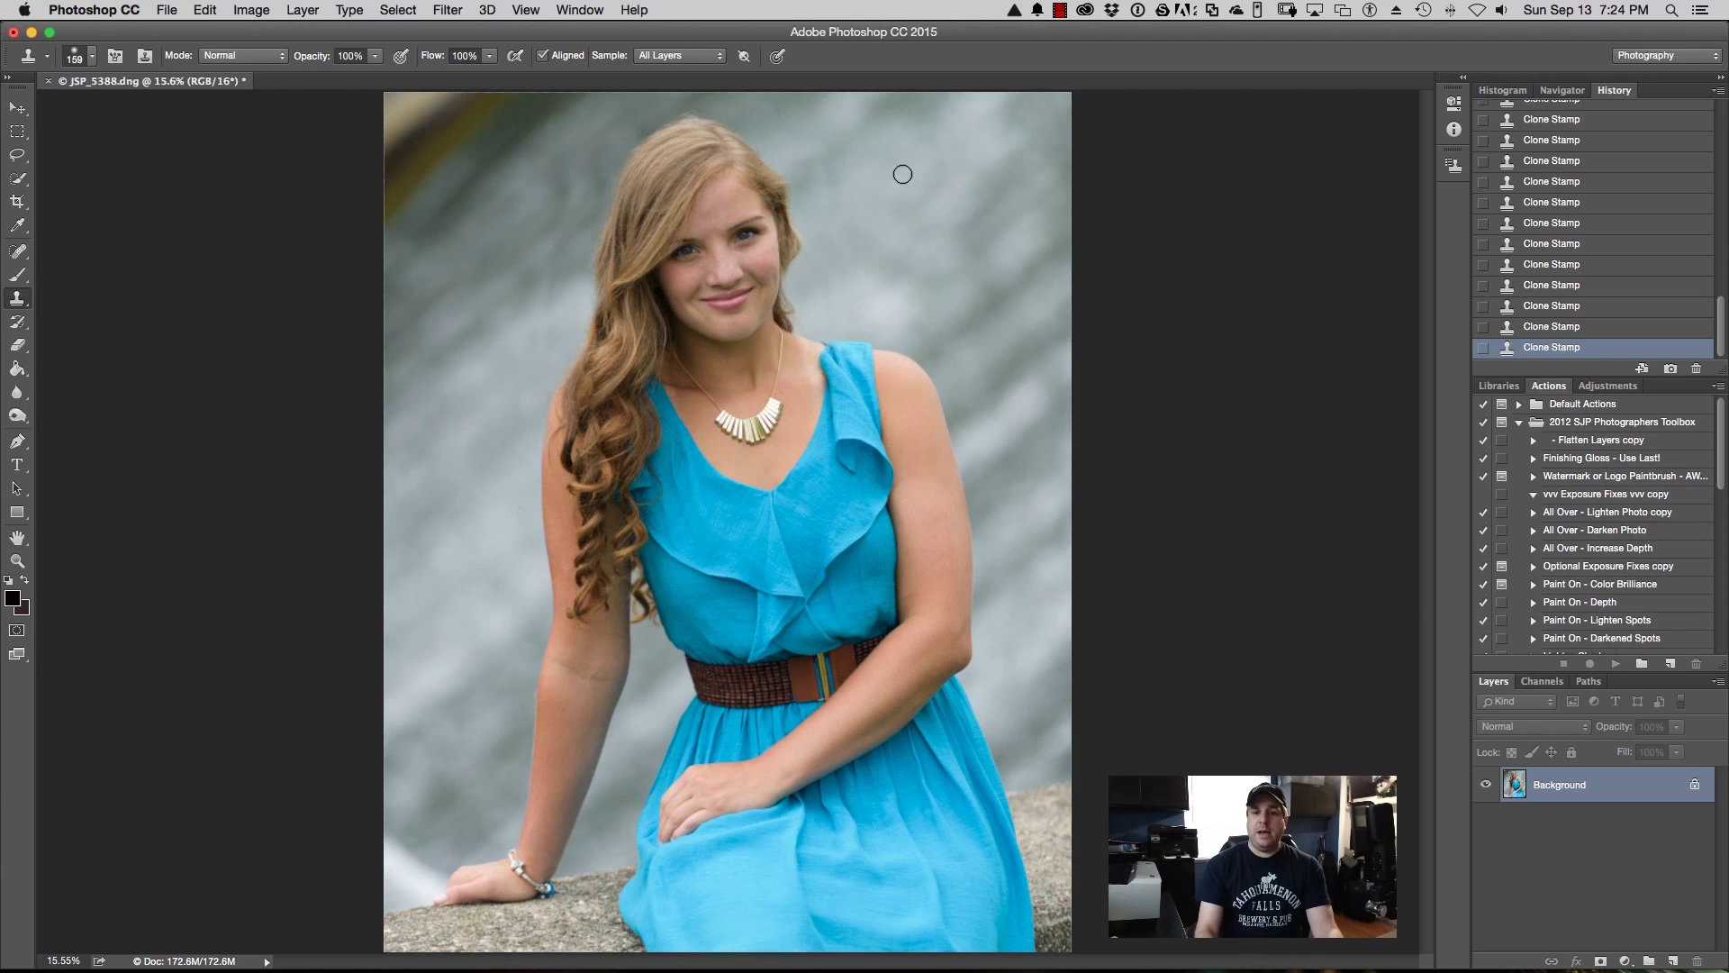
pyautogui.moveTo(1720, 315); pyautogui.dragTo(1721, 117)
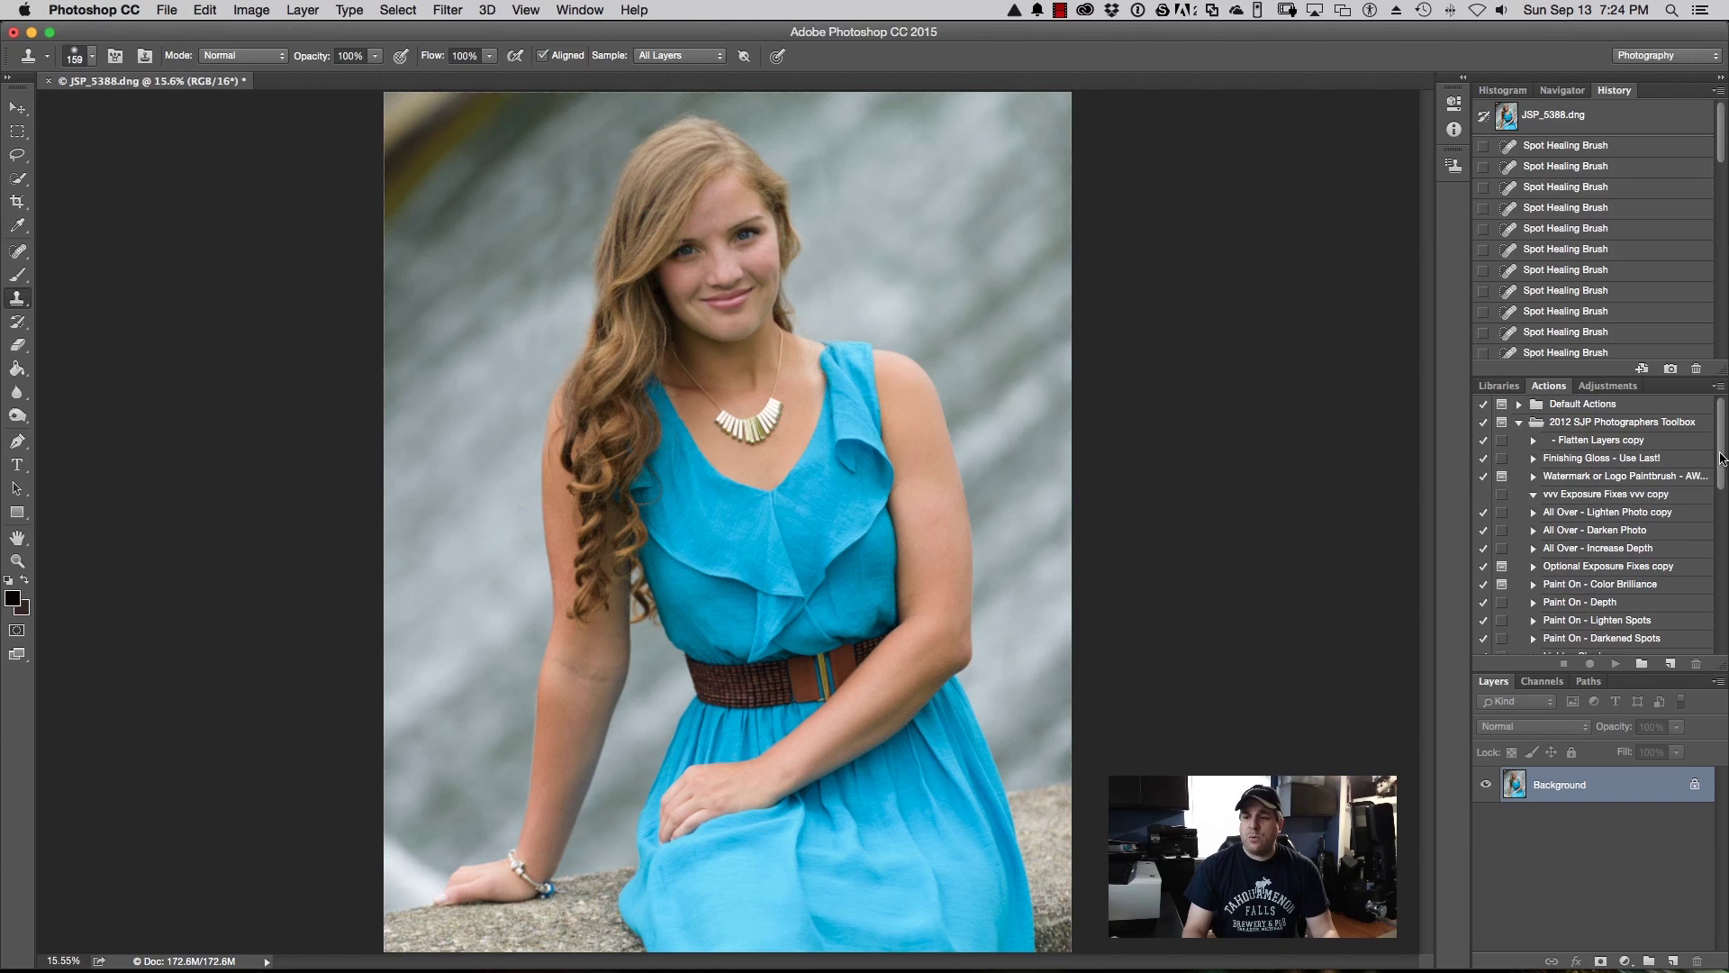
pyautogui.moveTo(1721, 459); pyautogui.dragTo(1720, 510)
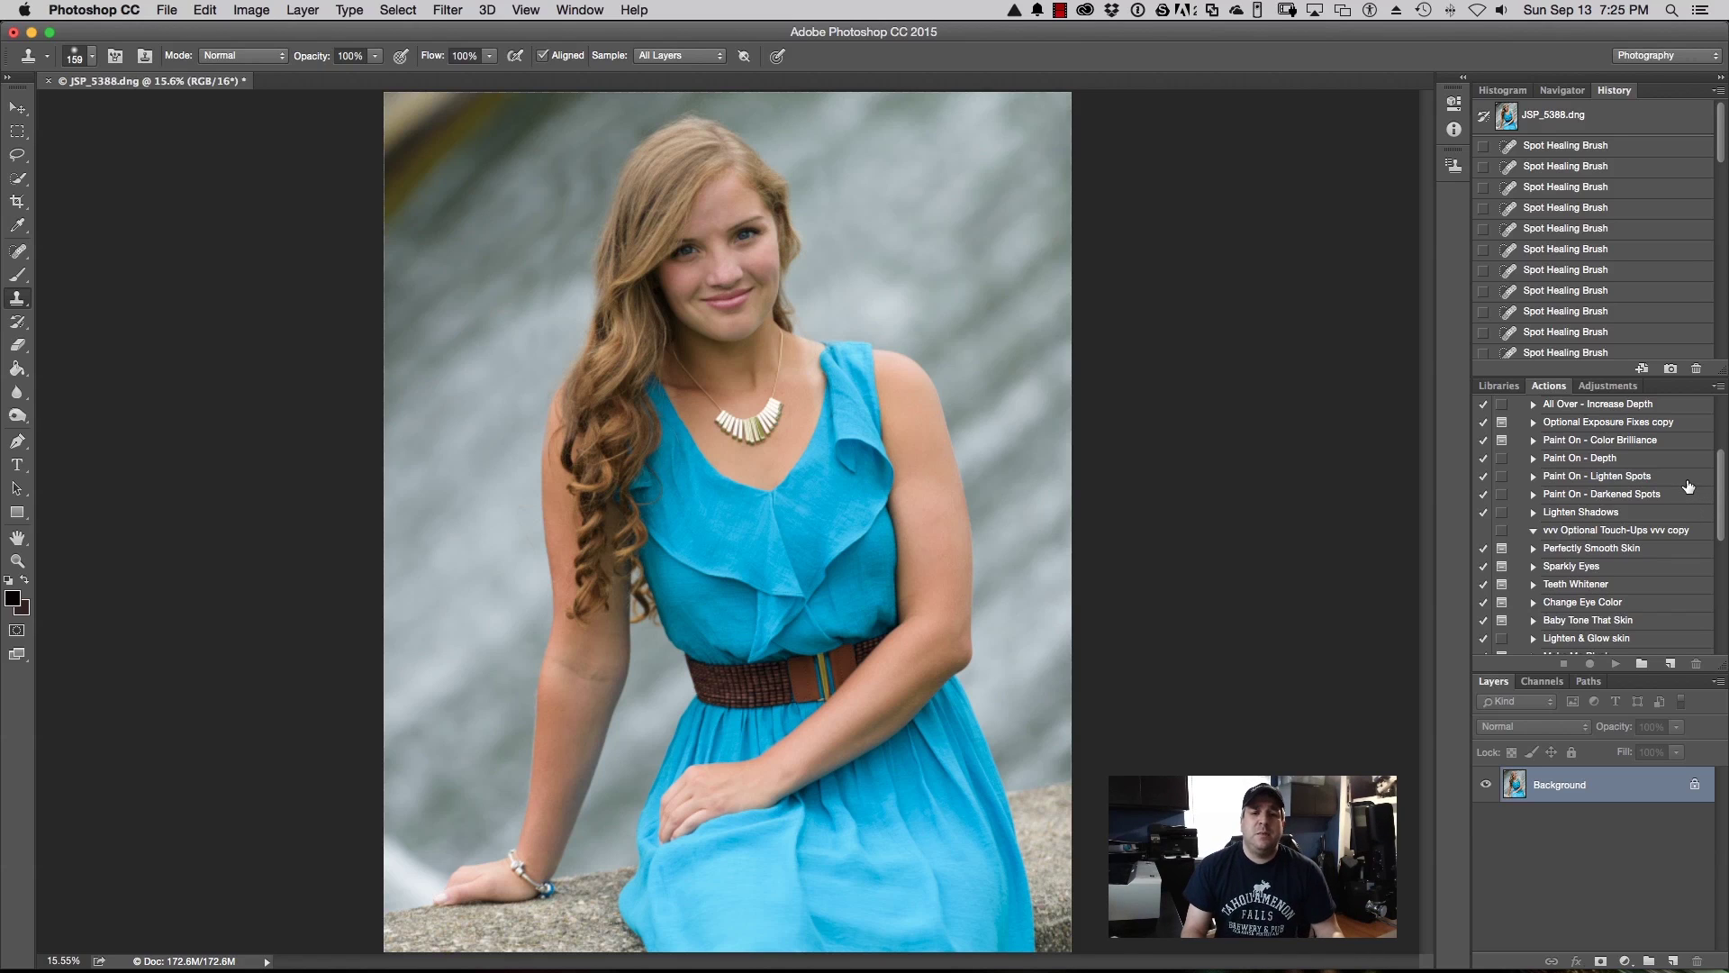
pyautogui.moveTo(1720, 491); pyautogui.dragTo(1722, 518)
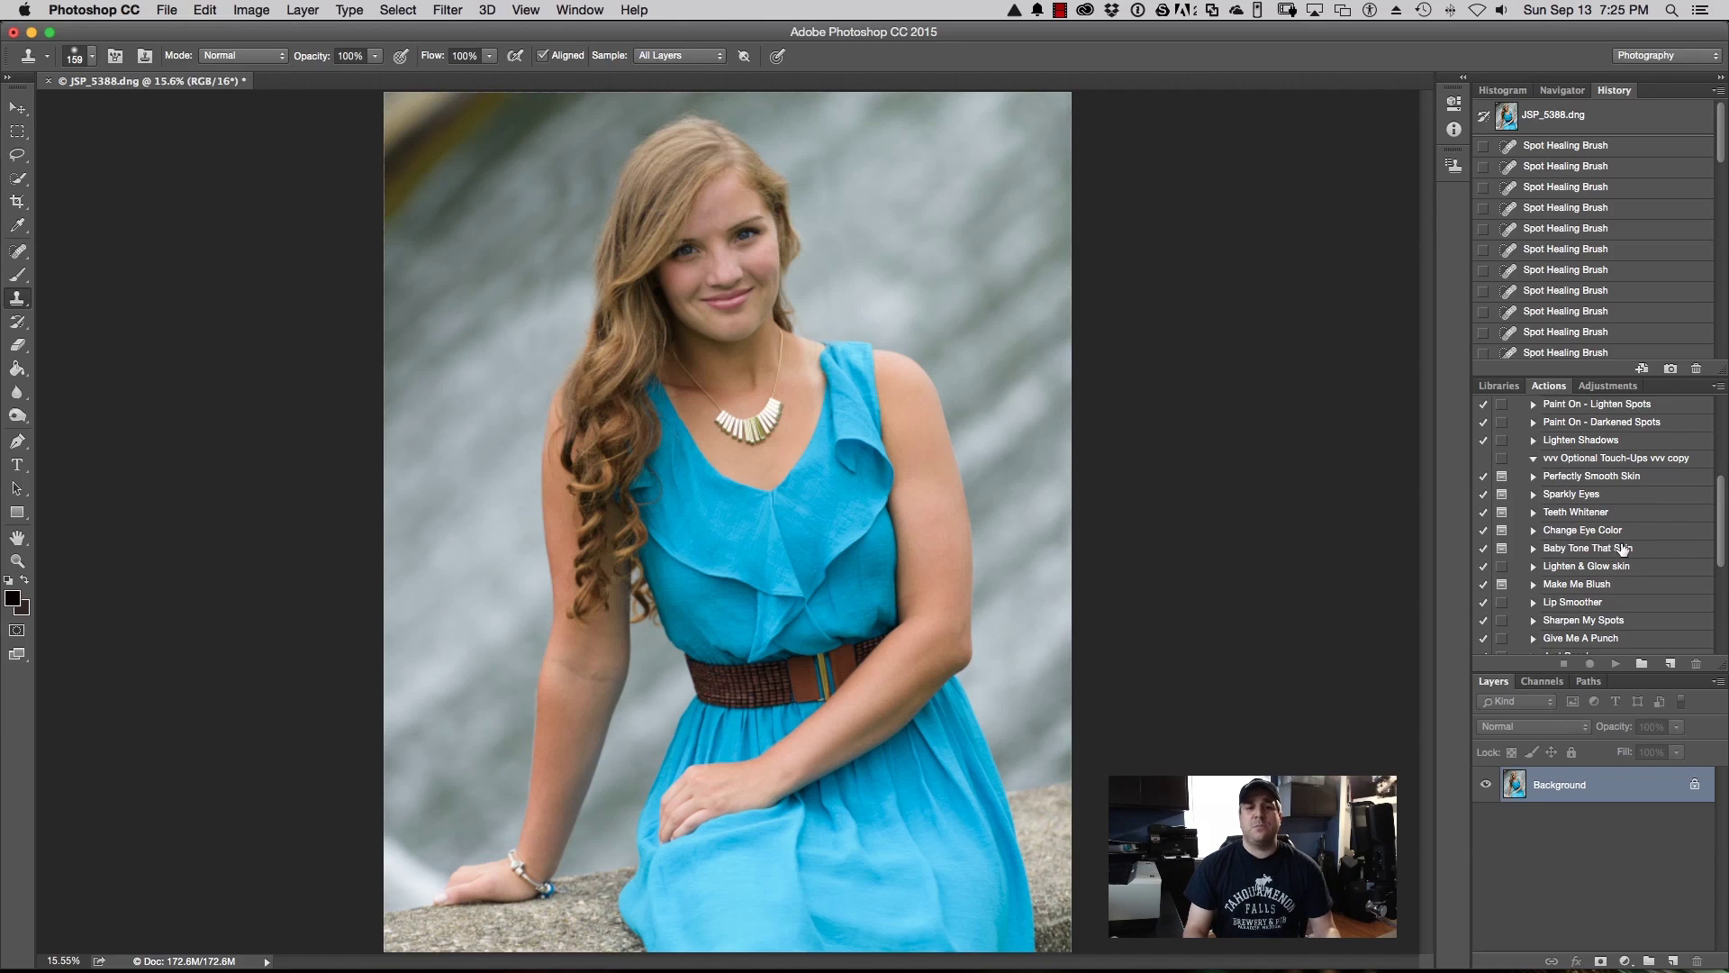
pyautogui.click(1606, 477)
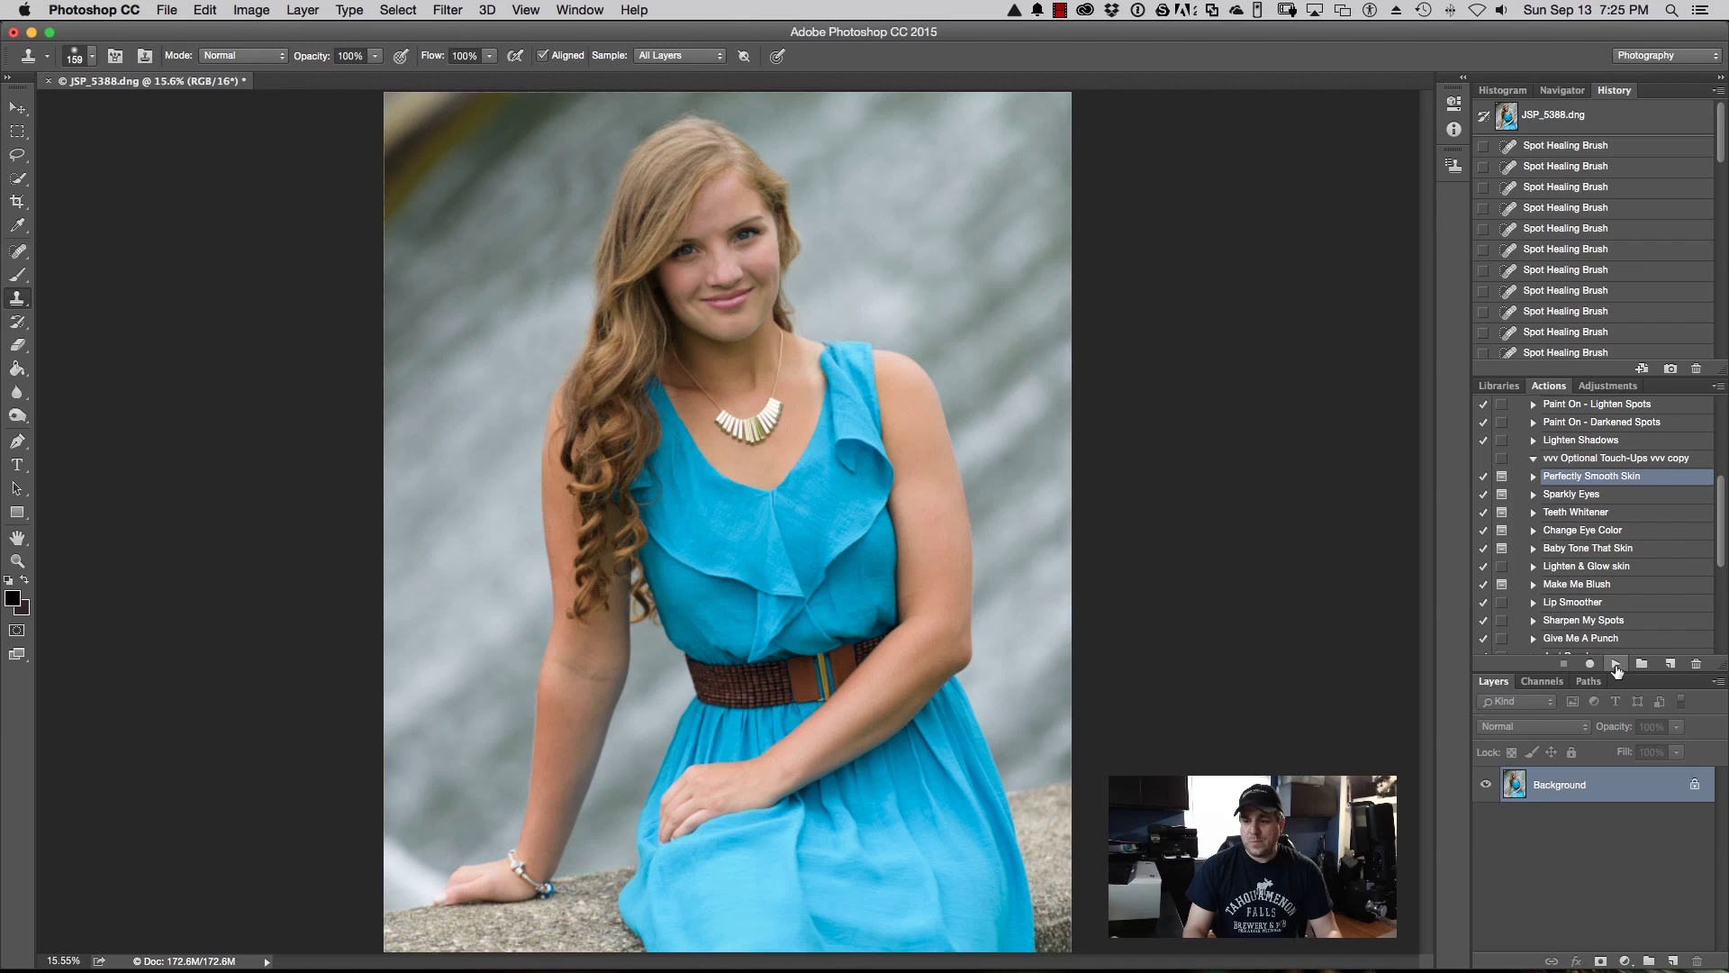
pyautogui.click(1616, 666)
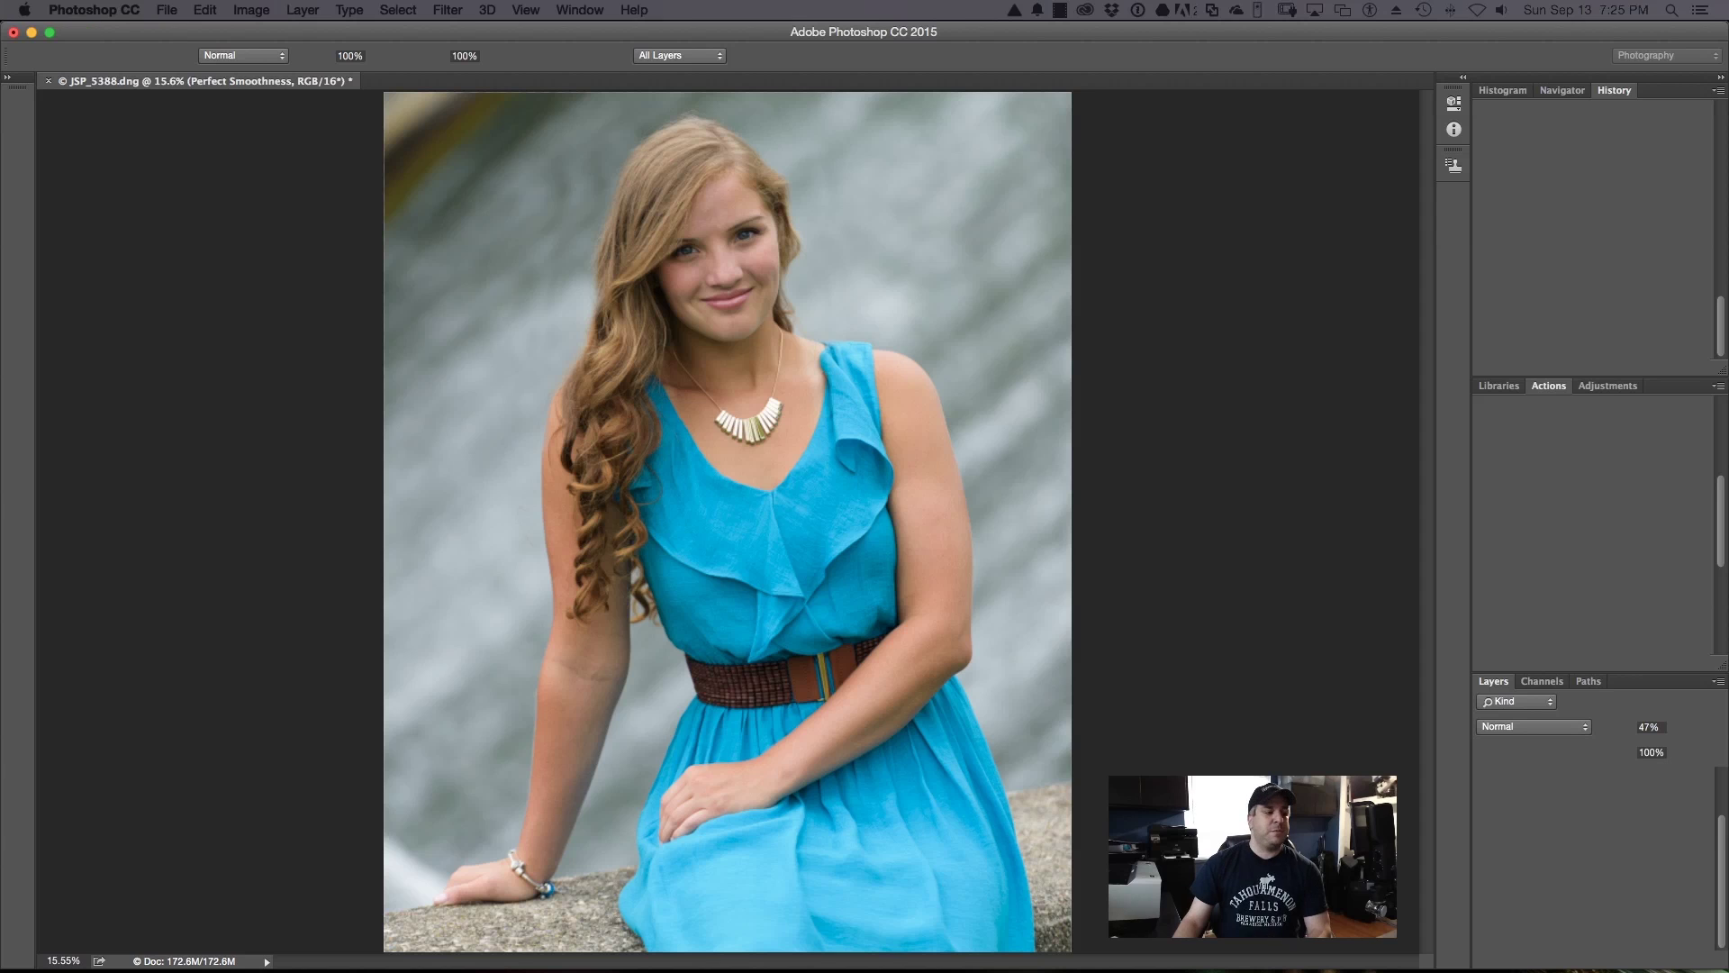
pyautogui.moveTo(1081, 184); pyautogui.dragTo(1040, 65)
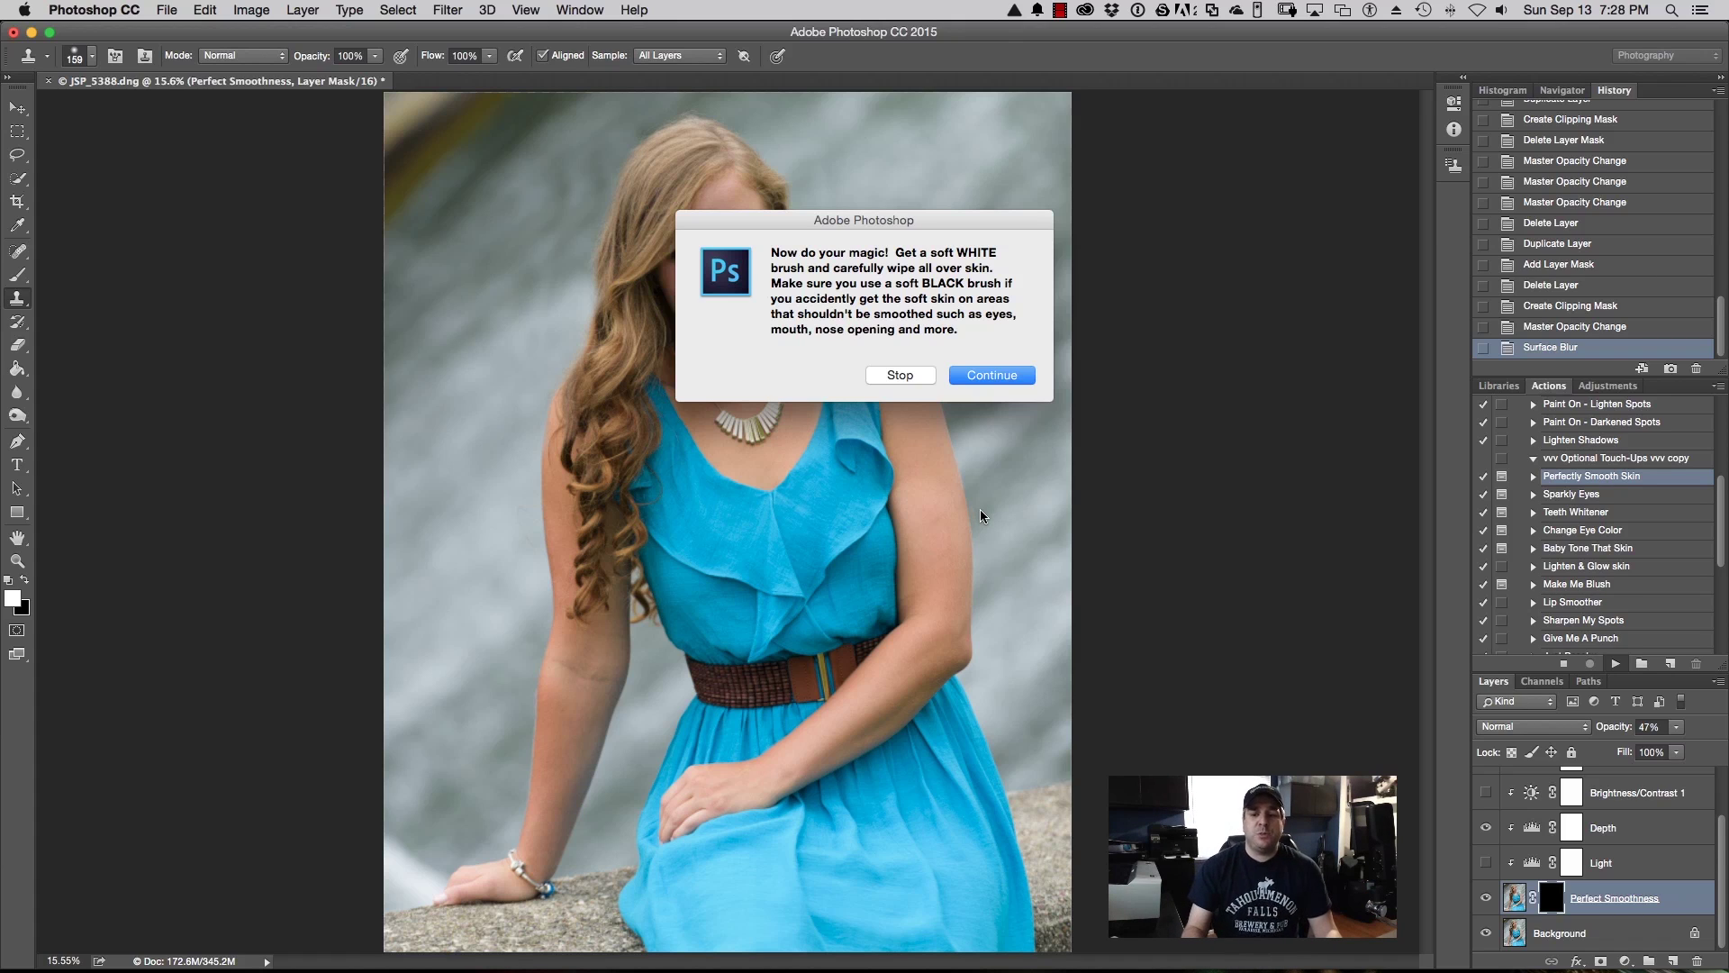
pyautogui.click(1008, 375)
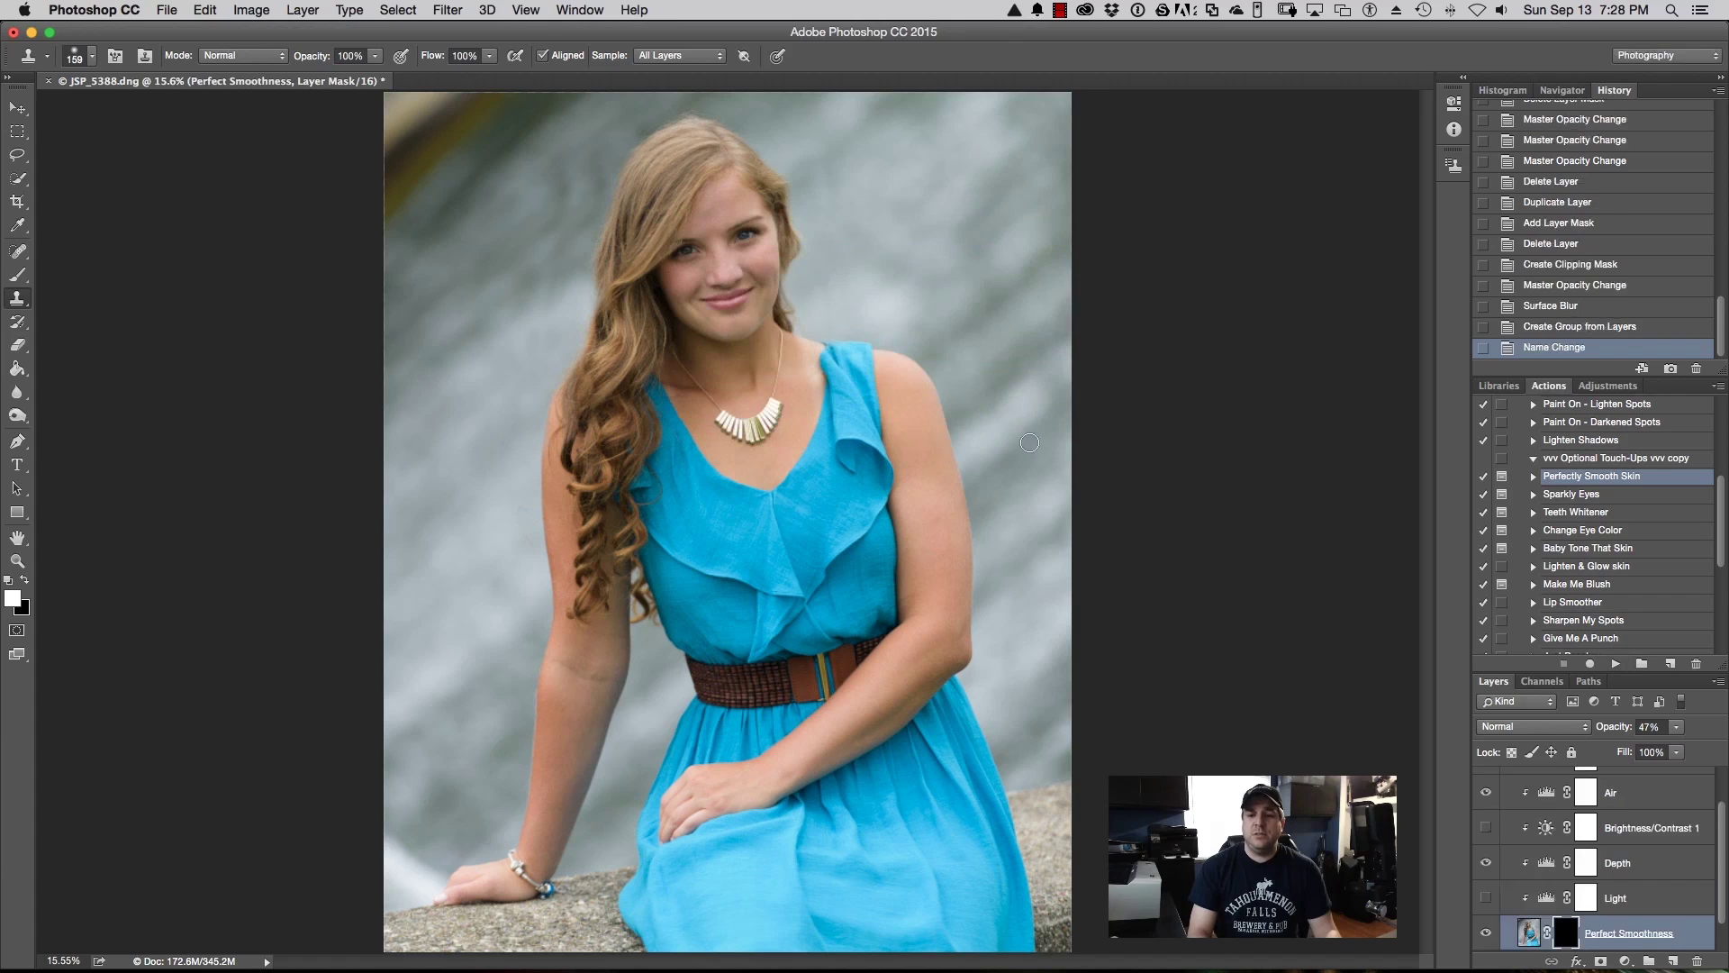
# Step: Paint white on the Perfect Smoothness mask with the 175 px Brush over the forehead, around the eyes, cheeks, nose and chin
pyautogui.moveTo(1720, 813); pyautogui.dragTo(1723, 855)
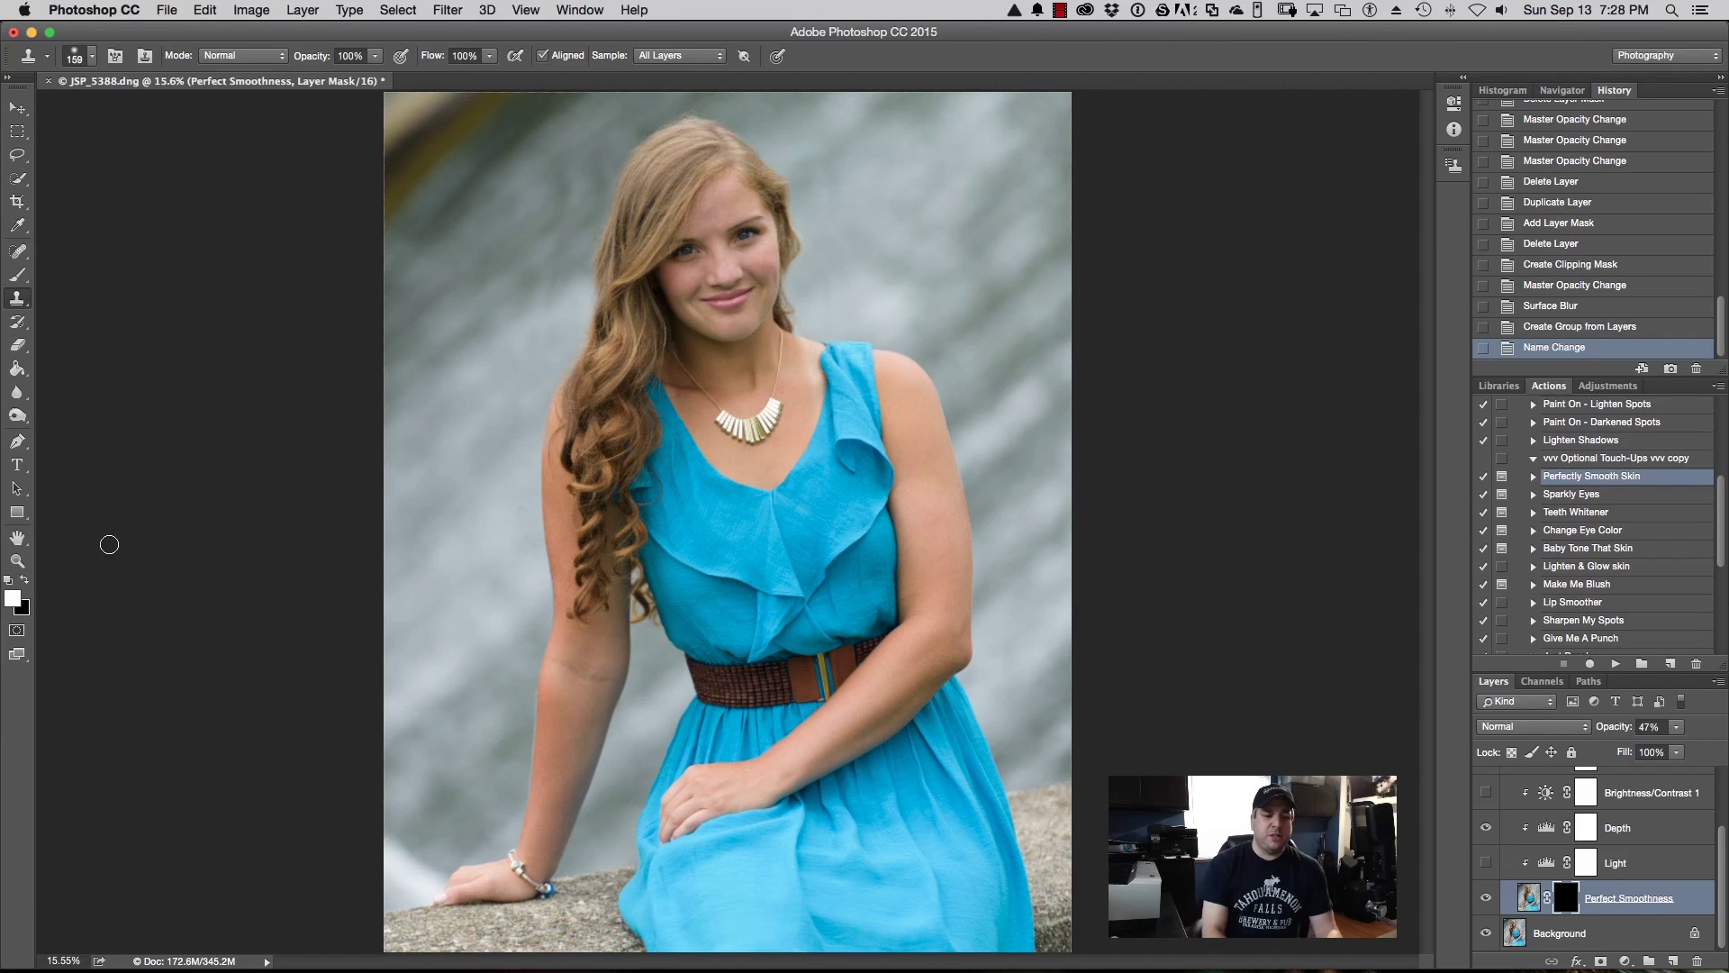
pyautogui.click(18, 273)
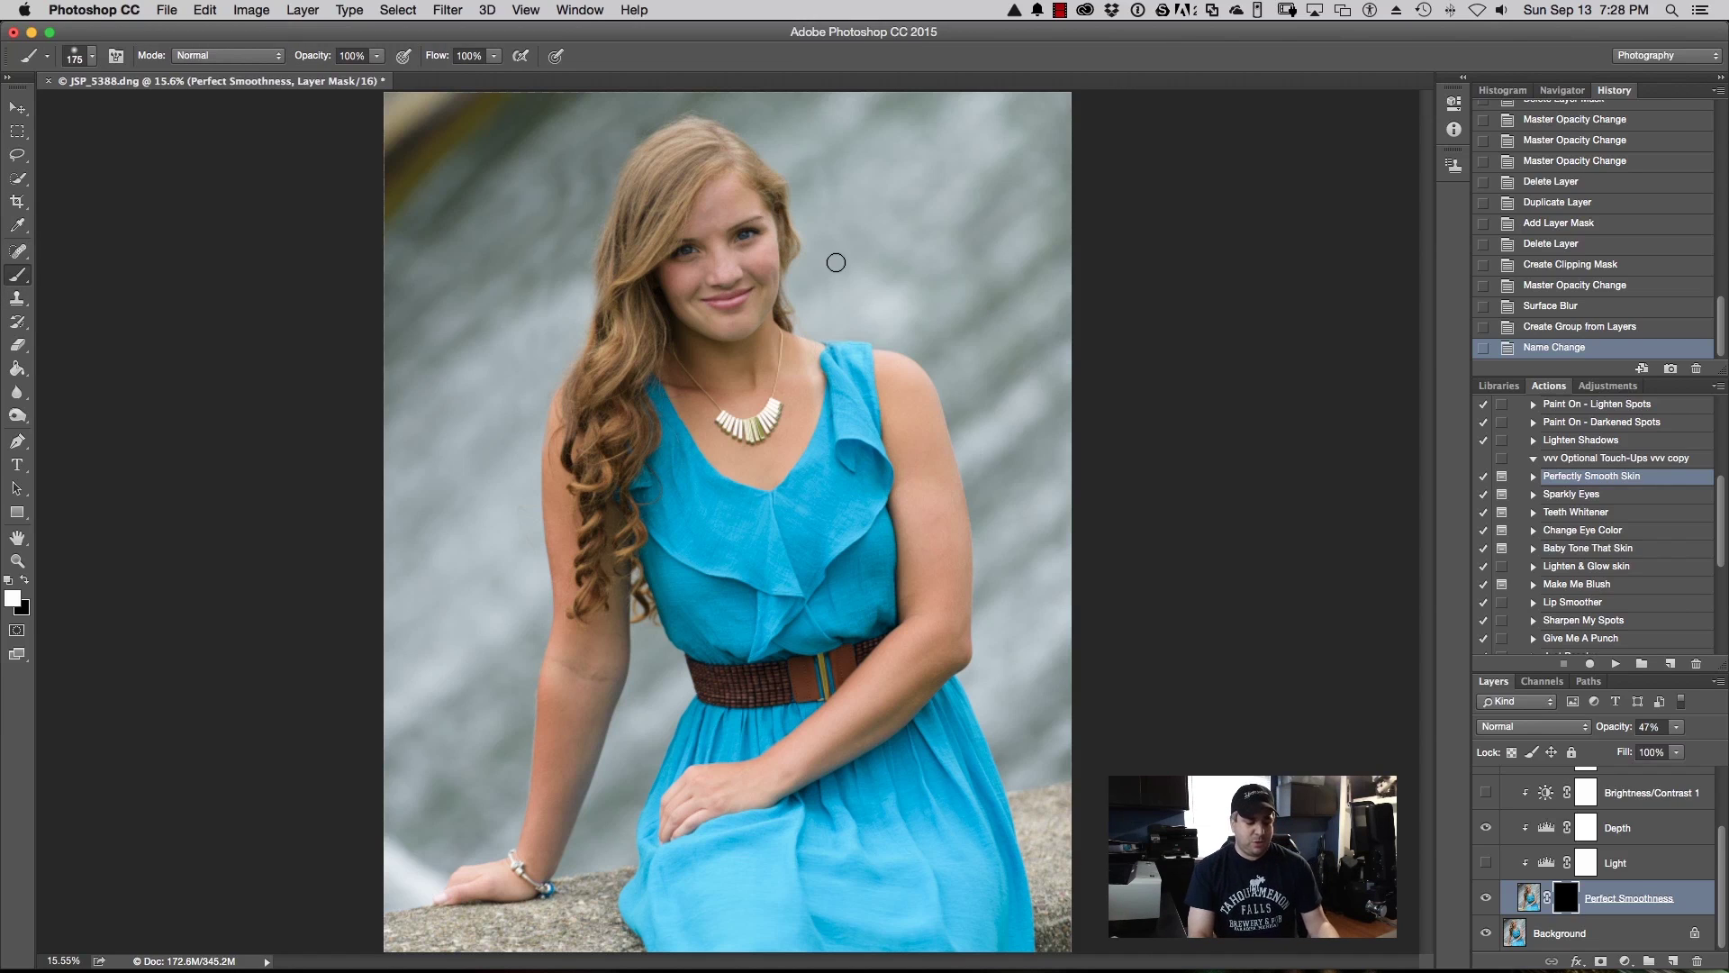
pyautogui.keyDown('alt'); pyautogui.scroll(5, 842, 261); pyautogui.keyUp('alt')
pyautogui.keyDown('alt'); pyautogui.scroll(5, 829, 311); pyautogui.keyUp('alt')
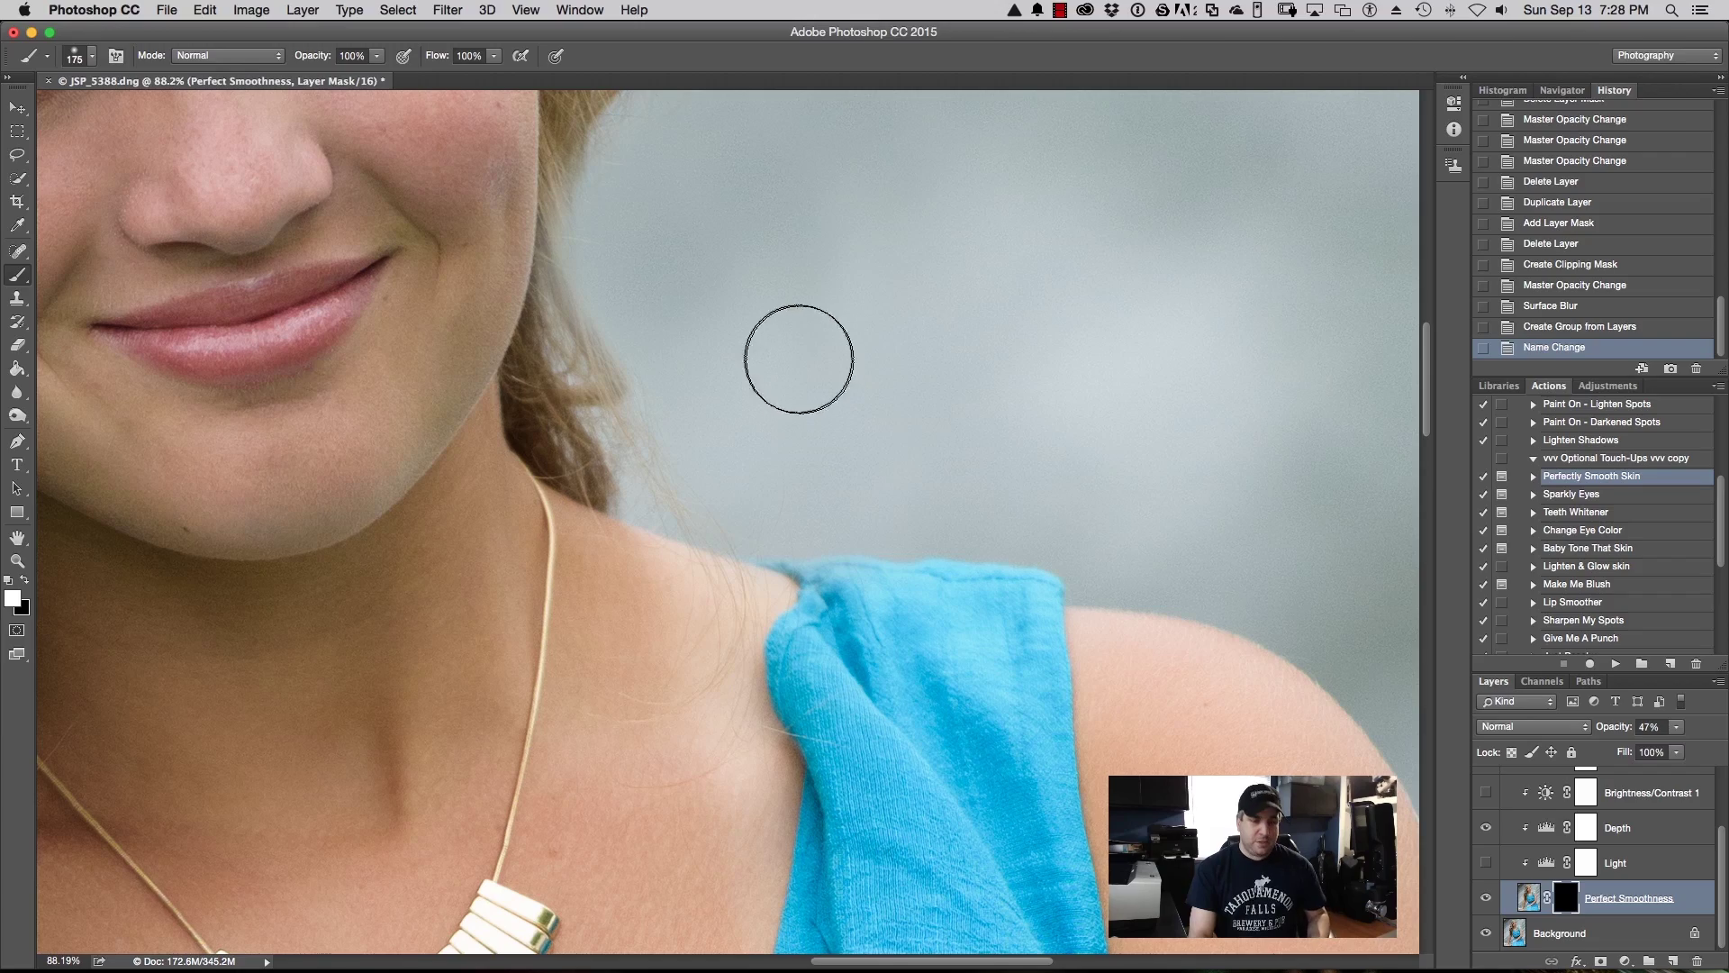
pyautogui.moveTo(487, 414); pyautogui.dragTo(893, 853)
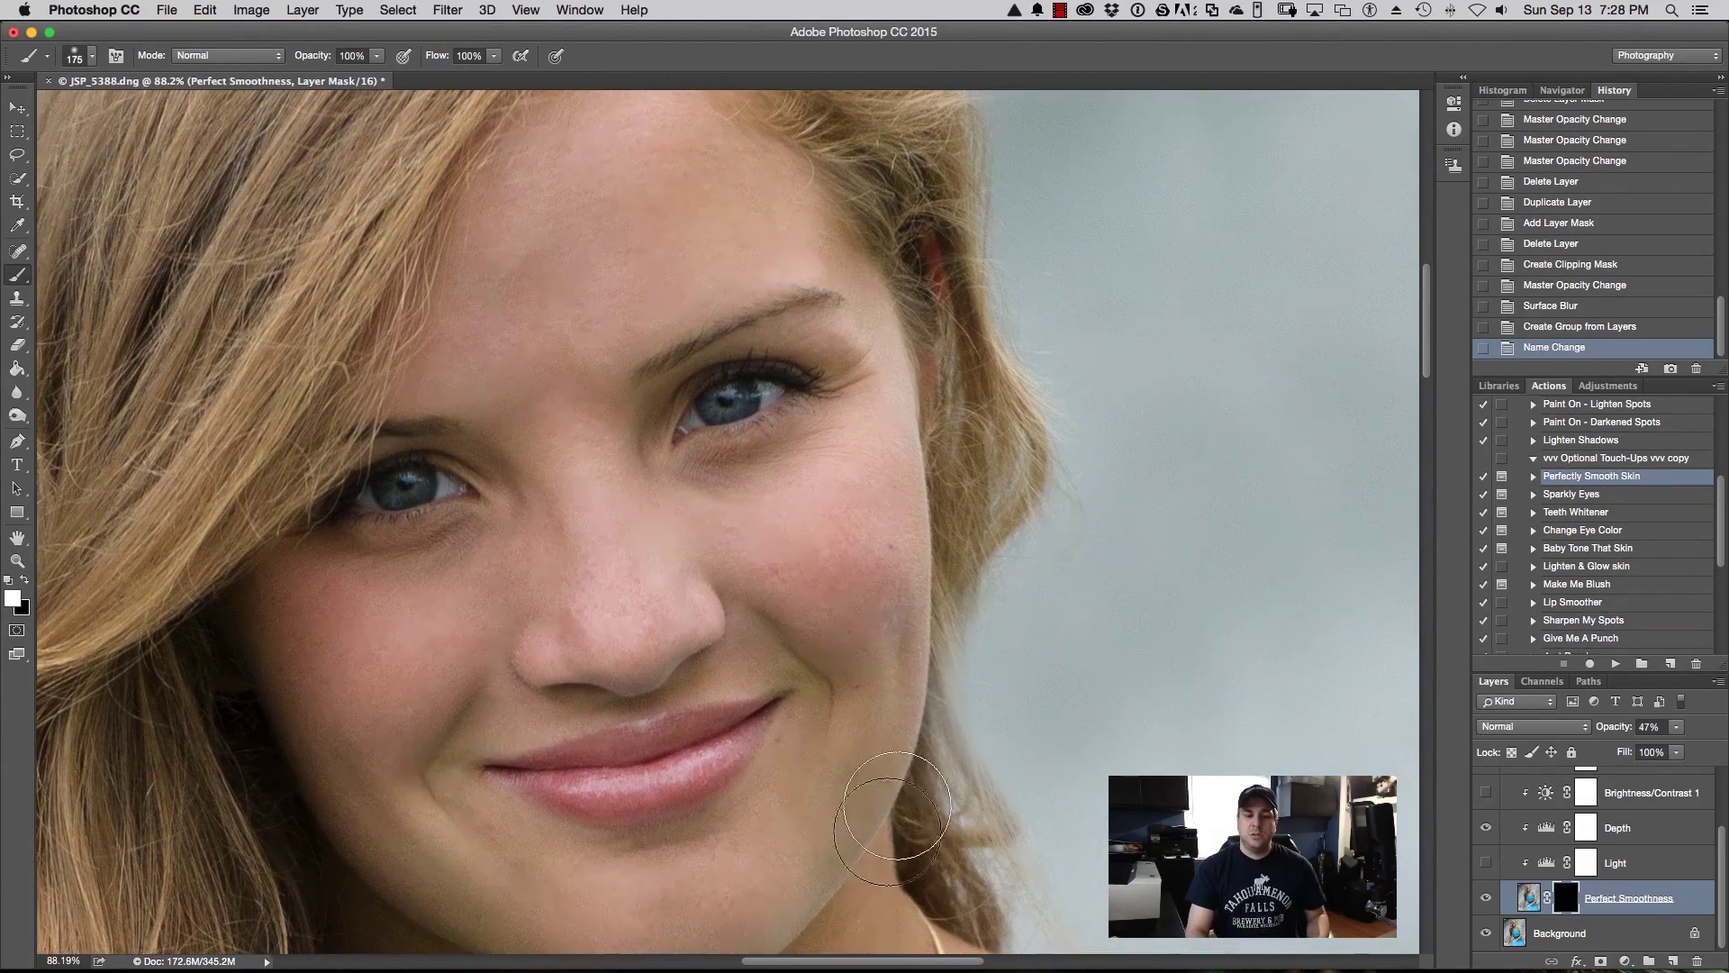
pyautogui.keyDown('alt'); pyautogui.scroll(-3, 837, 610); pyautogui.keyUp('alt')
pyautogui.keyDown('alt'); pyautogui.scroll(2, 836, 610); pyautogui.keyUp('alt')
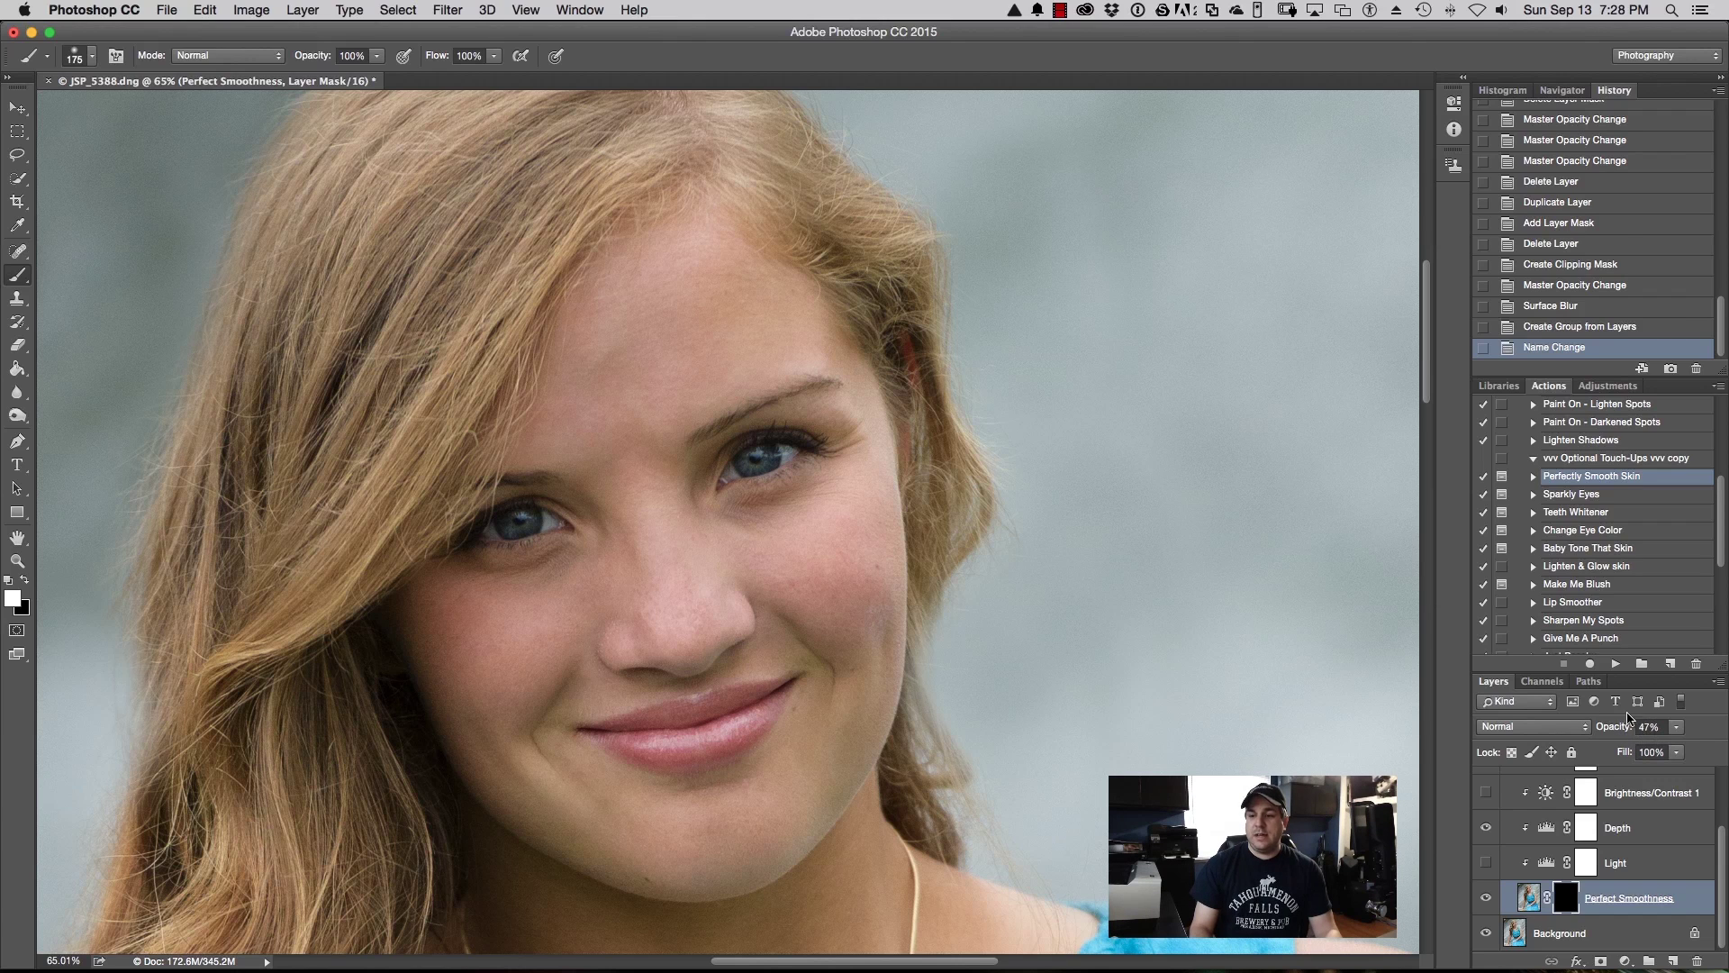
pyautogui.moveTo(660, 340)
pyautogui.mouseDown()
pyautogui.moveTo(611, 386)
pyautogui.moveTo(637, 313)
pyautogui.moveTo(698, 275)
pyautogui.moveTo(709, 374)
pyautogui.moveTo(782, 364)
pyautogui.moveTo(627, 414)
pyautogui.moveTo(672, 554)
pyautogui.mouseUp()
pyautogui.moveTo(569, 577)
pyautogui.mouseDown()
pyautogui.moveTo(493, 592)
pyautogui.moveTo(529, 591)
pyautogui.mouseUp()
pyautogui.moveTo(861, 512)
pyautogui.mouseDown()
pyautogui.moveTo(743, 533)
pyautogui.moveTo(869, 481)
pyautogui.moveTo(880, 555)
pyautogui.mouseUp()
pyautogui.moveTo(862, 627)
pyautogui.mouseDown()
pyautogui.moveTo(675, 822)
pyautogui.moveTo(726, 819)
pyautogui.moveTo(540, 791)
pyautogui.mouseUp()
pyautogui.moveTo(461, 700)
pyautogui.mouseDown()
pyautogui.moveTo(560, 770)
pyautogui.moveTo(551, 667)
pyautogui.moveTo(525, 772)
pyautogui.mouseUp()
pyautogui.moveTo(830, 594)
pyautogui.mouseDown()
pyautogui.moveTo(865, 694)
pyautogui.moveTo(864, 650)
pyautogui.moveTo(725, 570)
pyautogui.moveTo(902, 584)
pyautogui.moveTo(867, 541)
pyautogui.moveTo(862, 599)
pyautogui.moveTo(606, 624)
pyautogui.moveTo(607, 602)
pyautogui.moveTo(610, 687)
pyautogui.mouseUp()
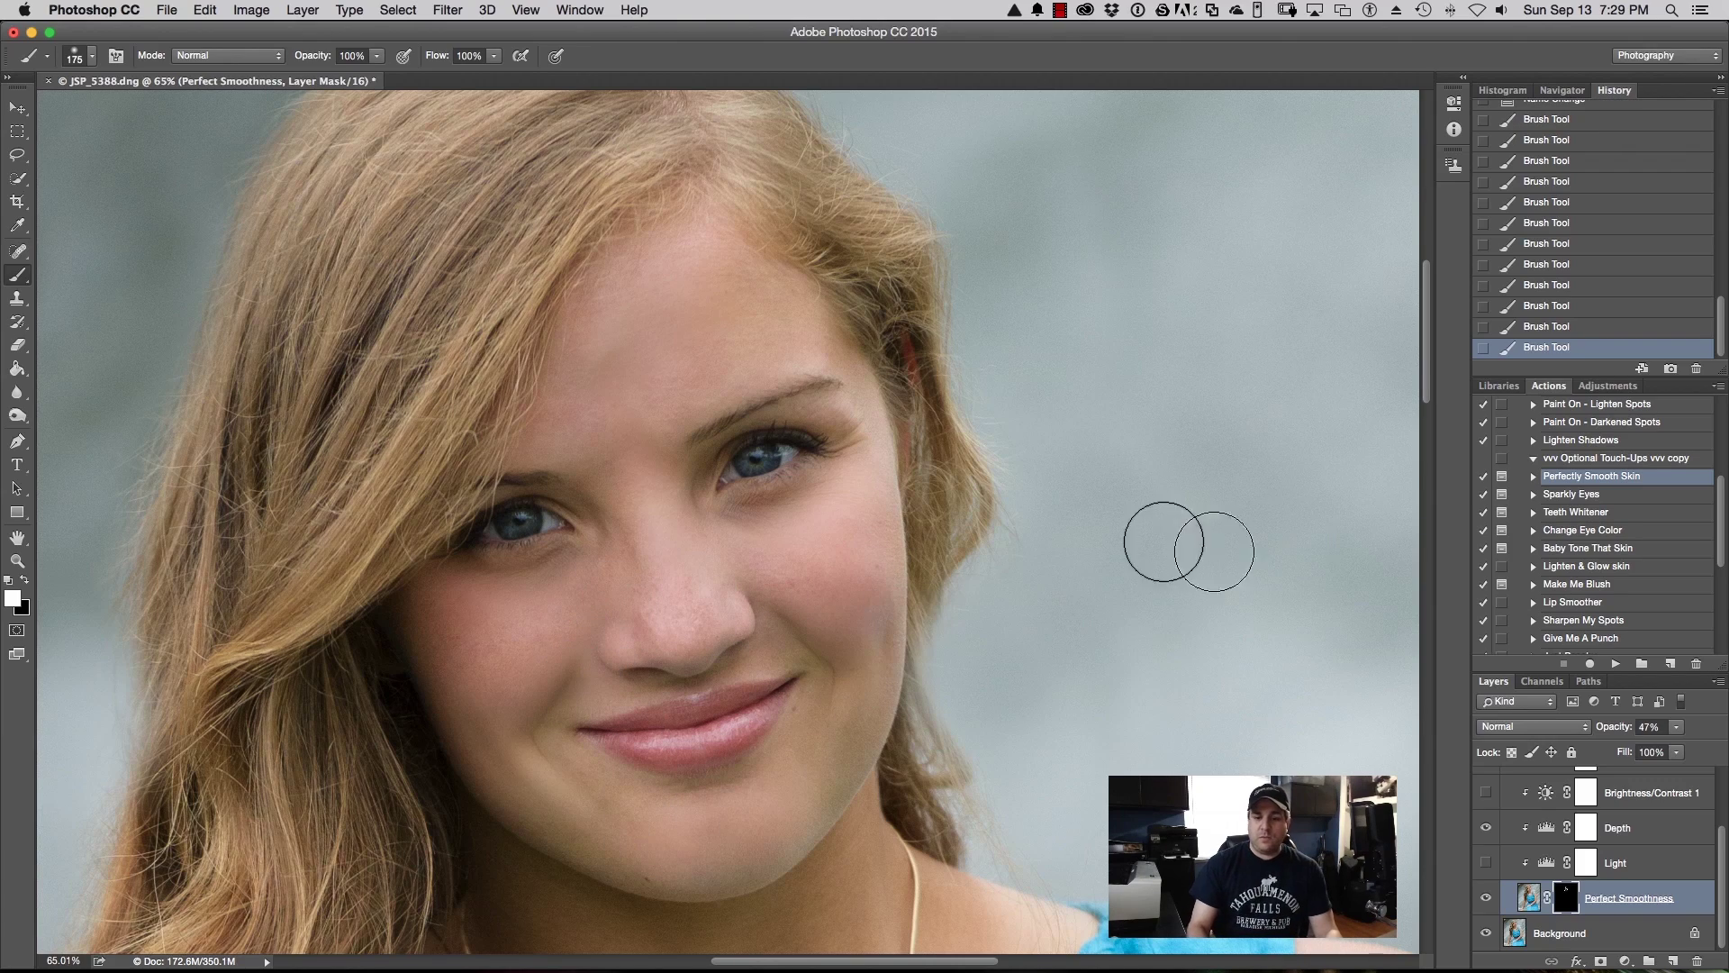
# Step: Extend the white mask painting over the neck, upper chest and shoulder, and over the straight arm below the long curls
pyautogui.scroll(-5, 1404, 419)
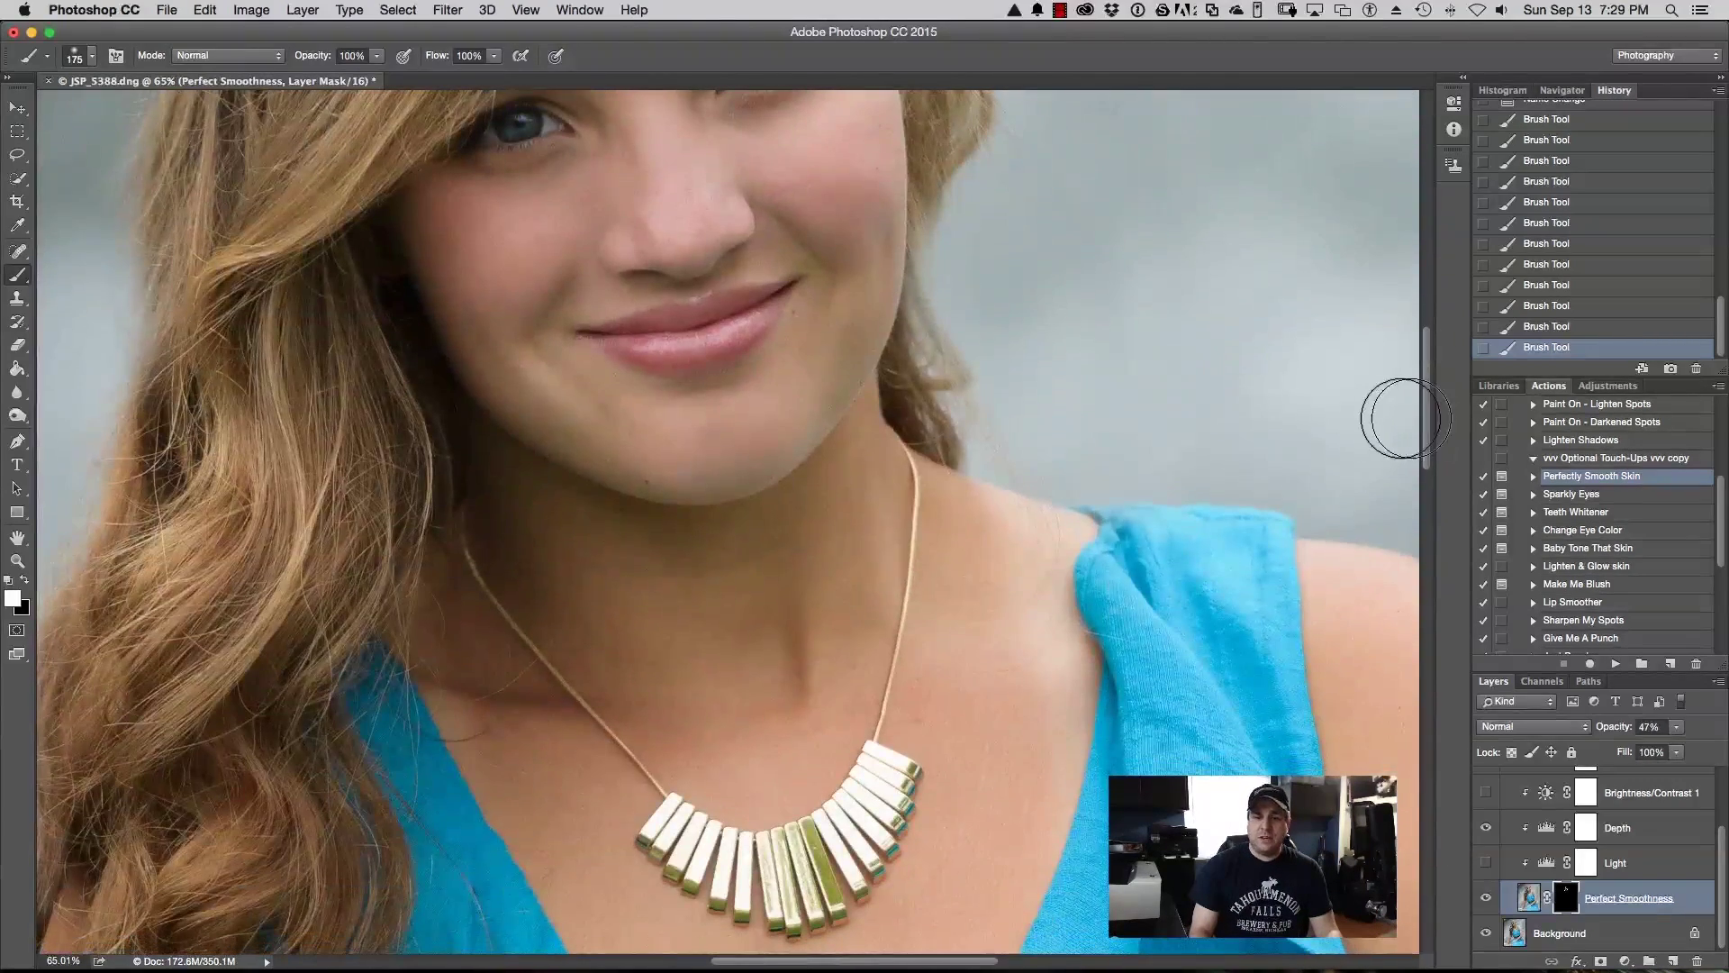
pyautogui.moveTo(478, 378)
pyautogui.mouseDown()
pyautogui.moveTo(523, 429)
pyautogui.moveTo(772, 529)
pyautogui.moveTo(777, 555)
pyautogui.moveTo(599, 599)
pyautogui.moveTo(675, 618)
pyautogui.moveTo(861, 593)
pyautogui.moveTo(743, 655)
pyautogui.moveTo(519, 613)
pyautogui.moveTo(434, 642)
pyautogui.moveTo(445, 619)
pyautogui.moveTo(516, 695)
pyautogui.mouseUp()
pyautogui.moveTo(1060, 501)
pyautogui.mouseDown()
pyautogui.moveTo(1059, 550)
pyautogui.moveTo(1100, 532)
pyautogui.mouseUp()
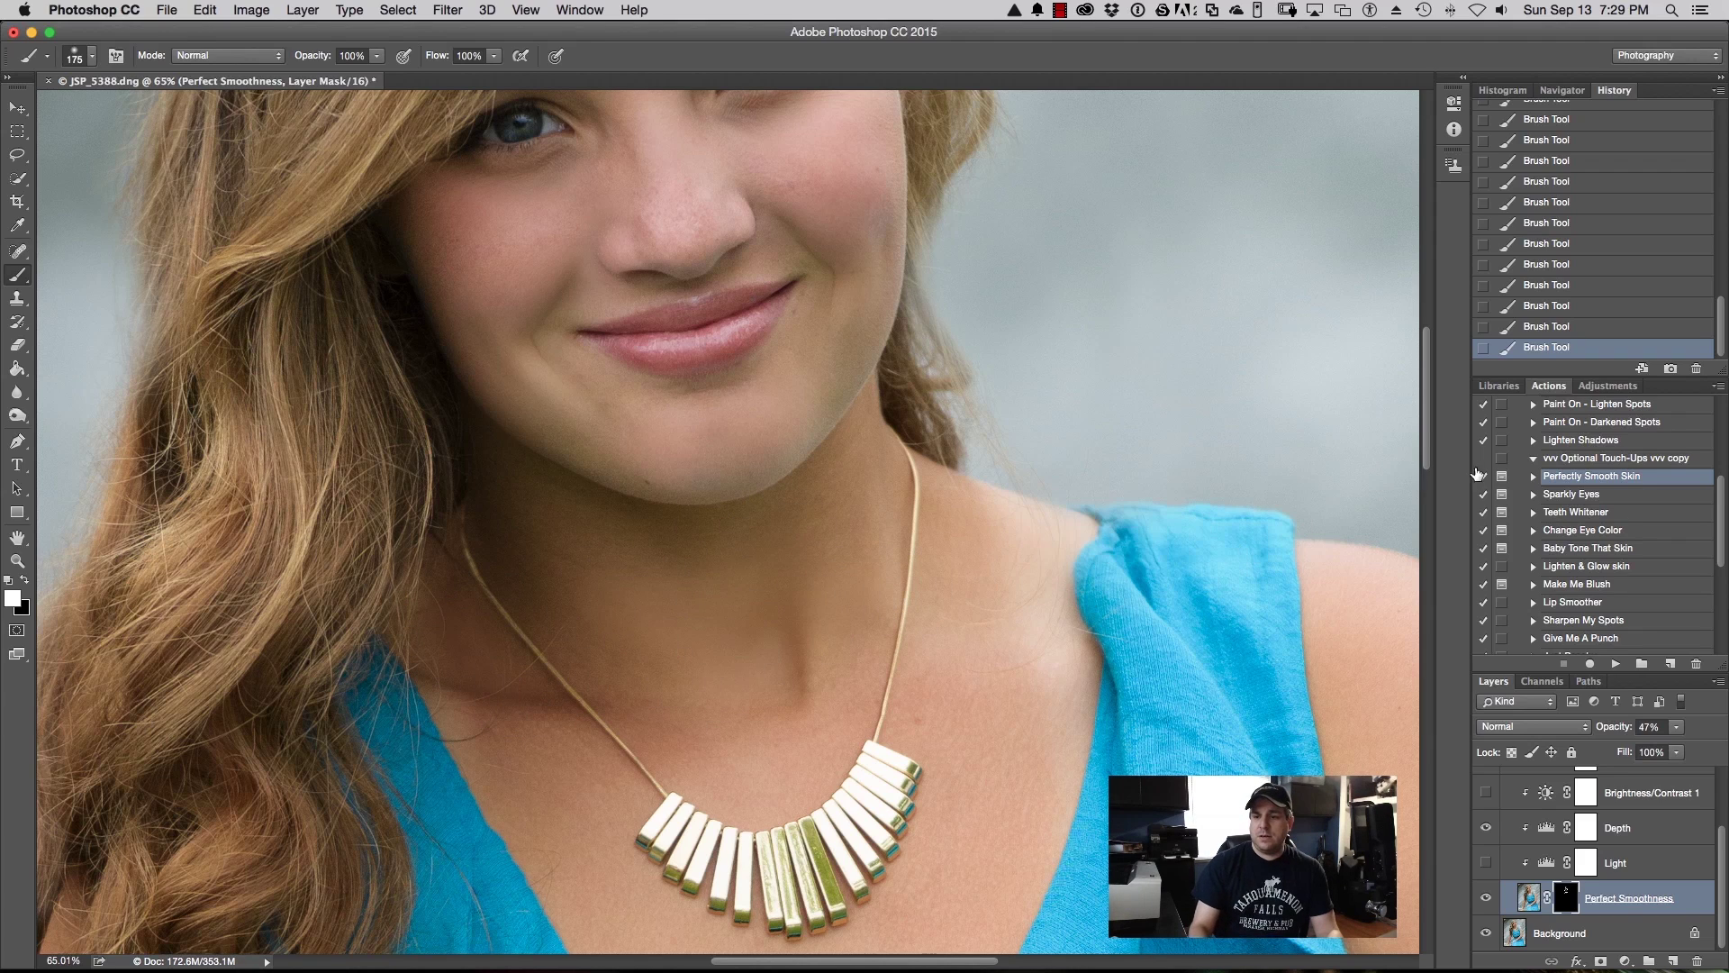
pyautogui.moveTo(1427, 423)
pyautogui.mouseDown()
pyautogui.moveTo(1448, 701)
pyautogui.moveTo(1446, 653)
pyautogui.moveTo(1444, 674)
pyautogui.mouseUp()
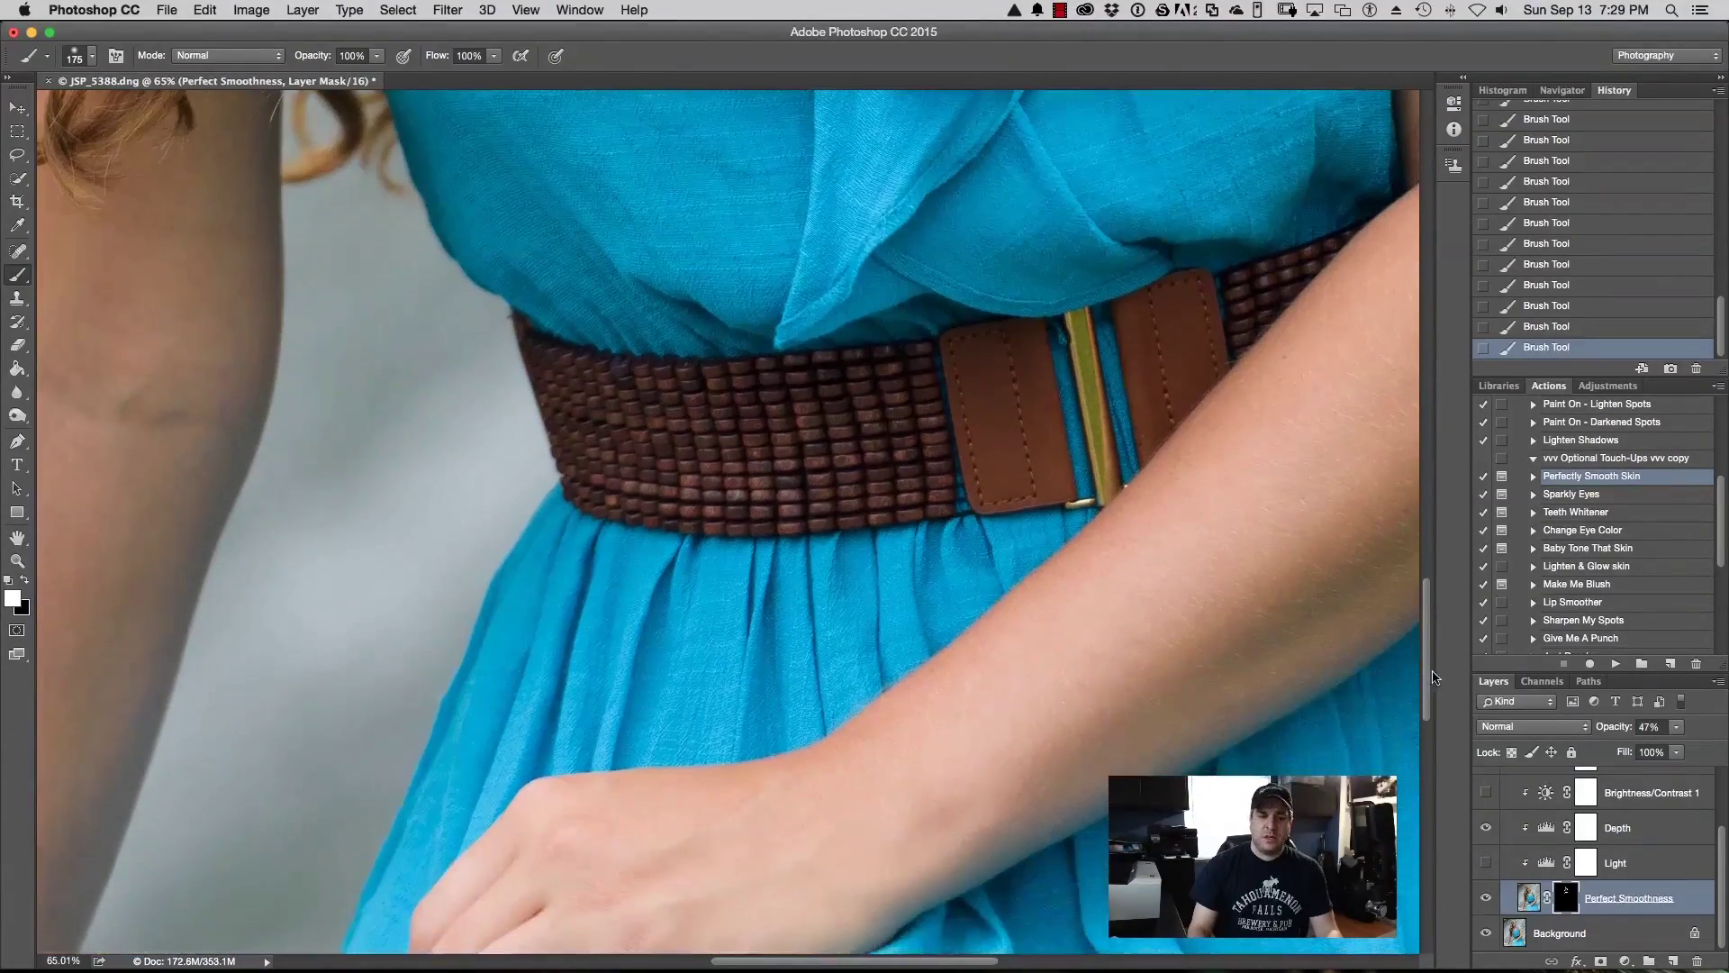
pyautogui.moveTo(941, 957); pyautogui.dragTo(841, 956)
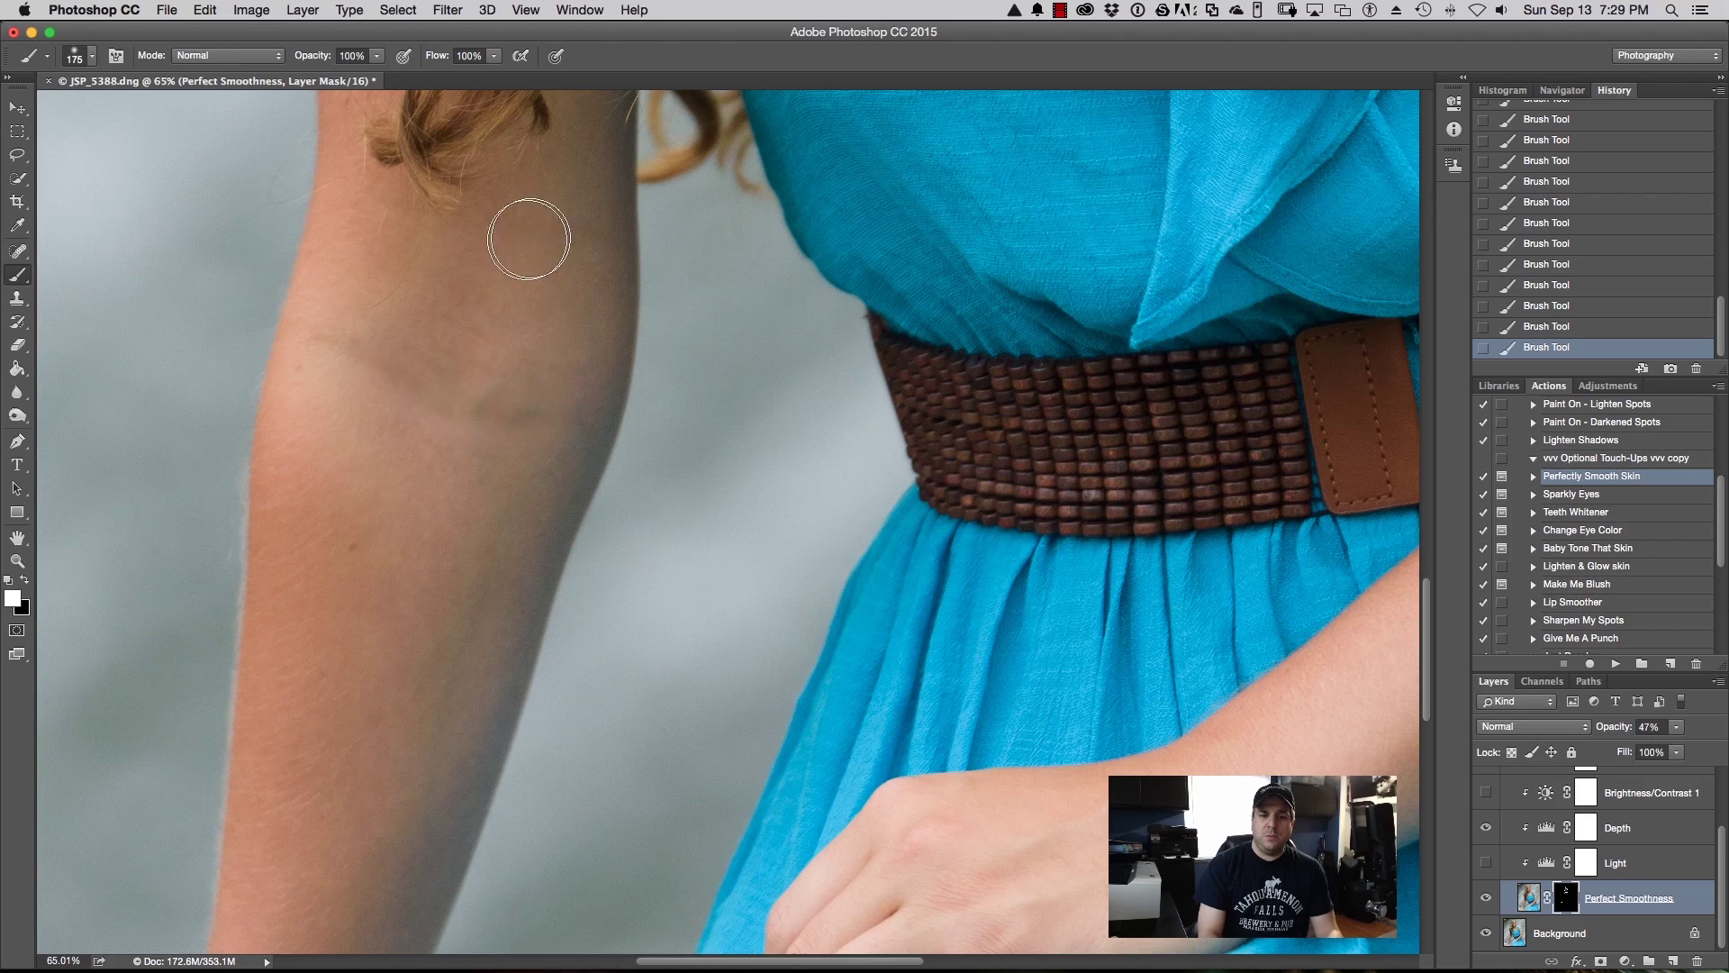
pyautogui.moveTo(817, 959)
pyautogui.mouseDown()
pyautogui.moveTo(761, 964)
pyautogui.moveTo(822, 963)
pyautogui.mouseUp()
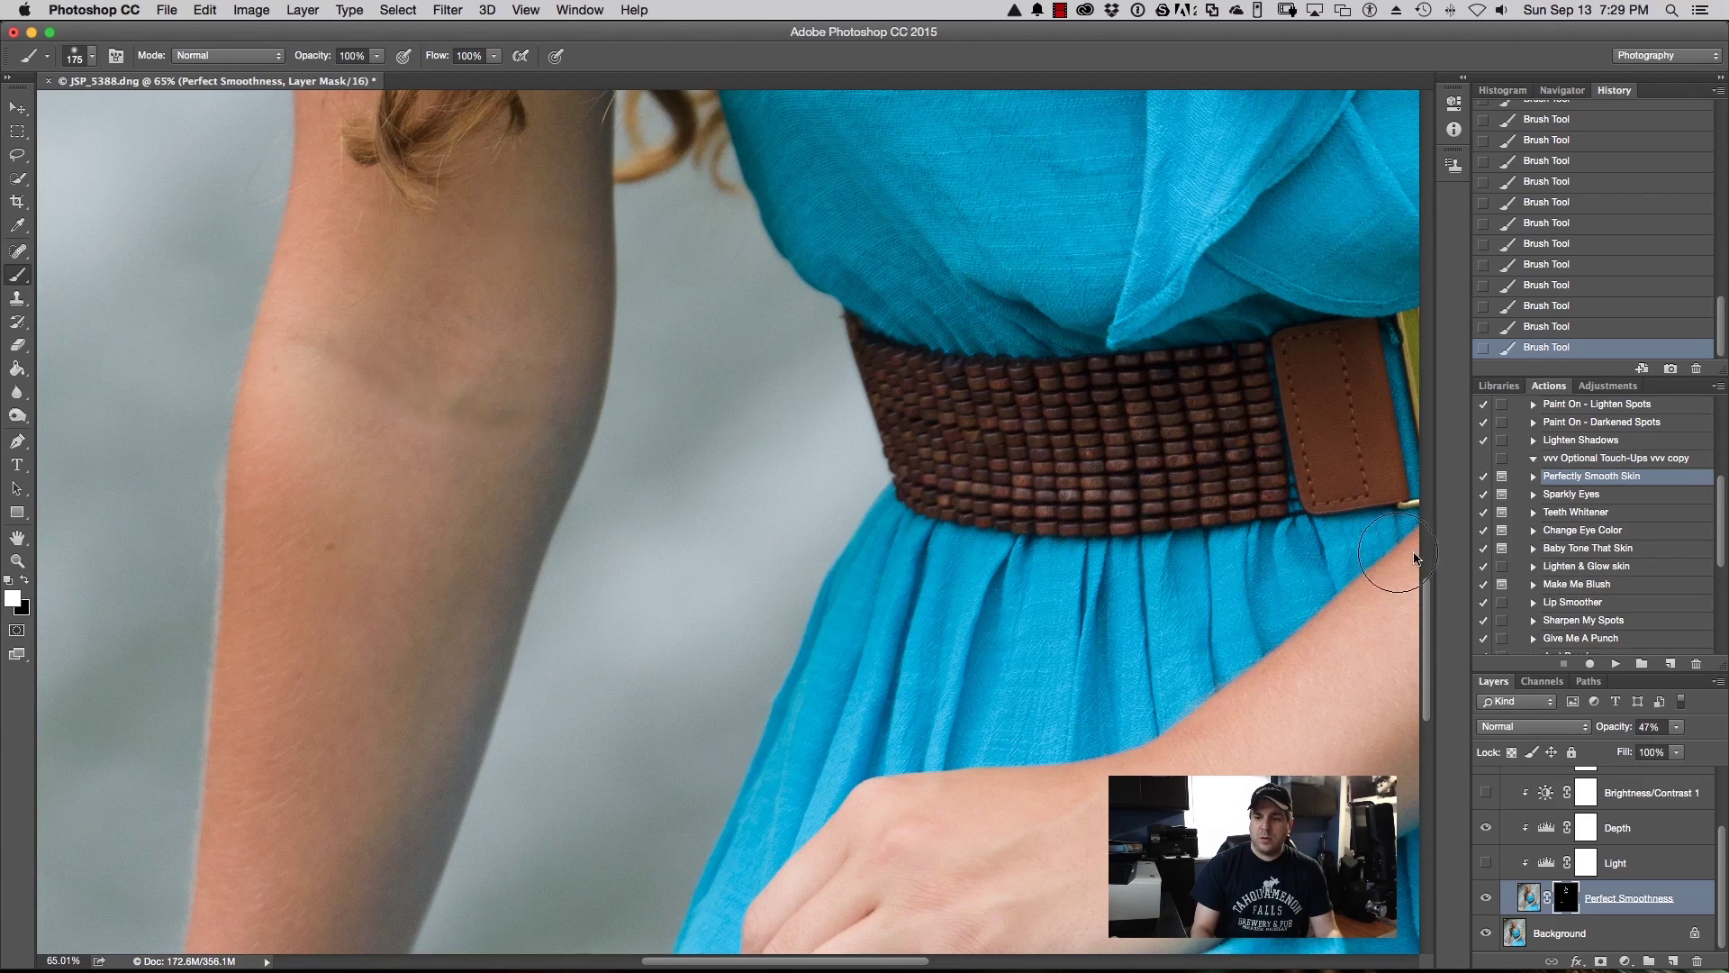
# Step: Compare the Perfect Smoothness layer at 100% and 0%, set its opacity to 41%, and dab smoothing beside the eye on the short-hair side
pyautogui.moveTo(1425, 590); pyautogui.dragTo(1398, 268)
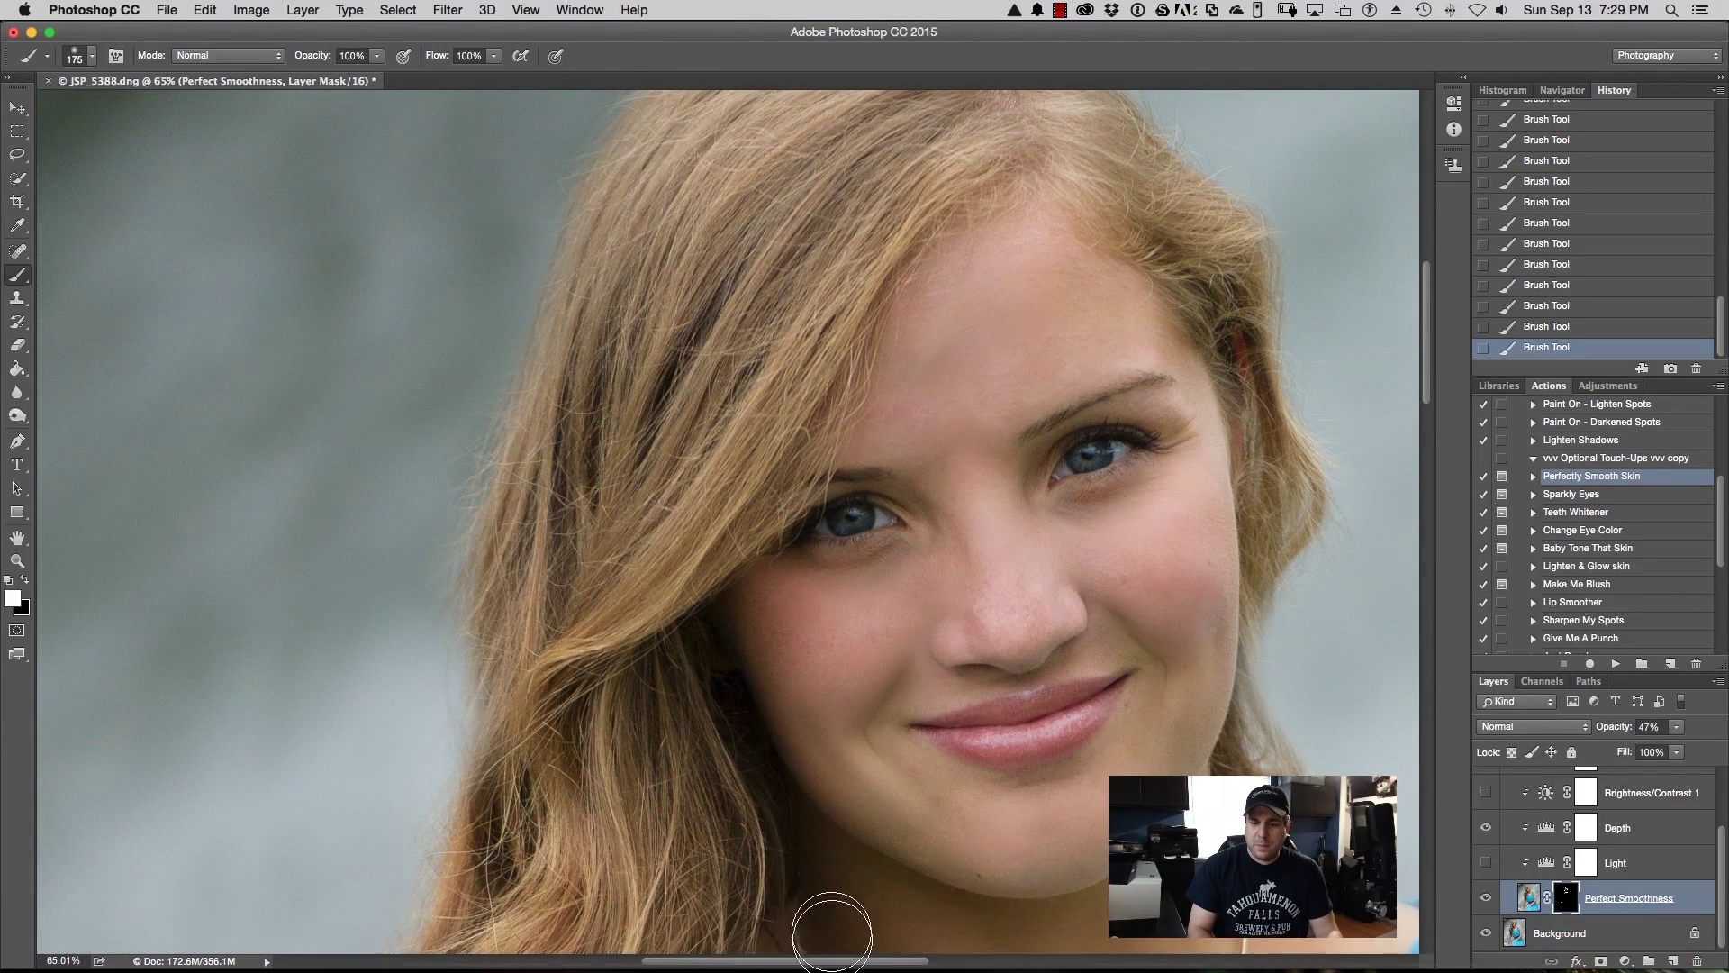
pyautogui.moveTo(894, 965); pyautogui.dragTo(917, 964)
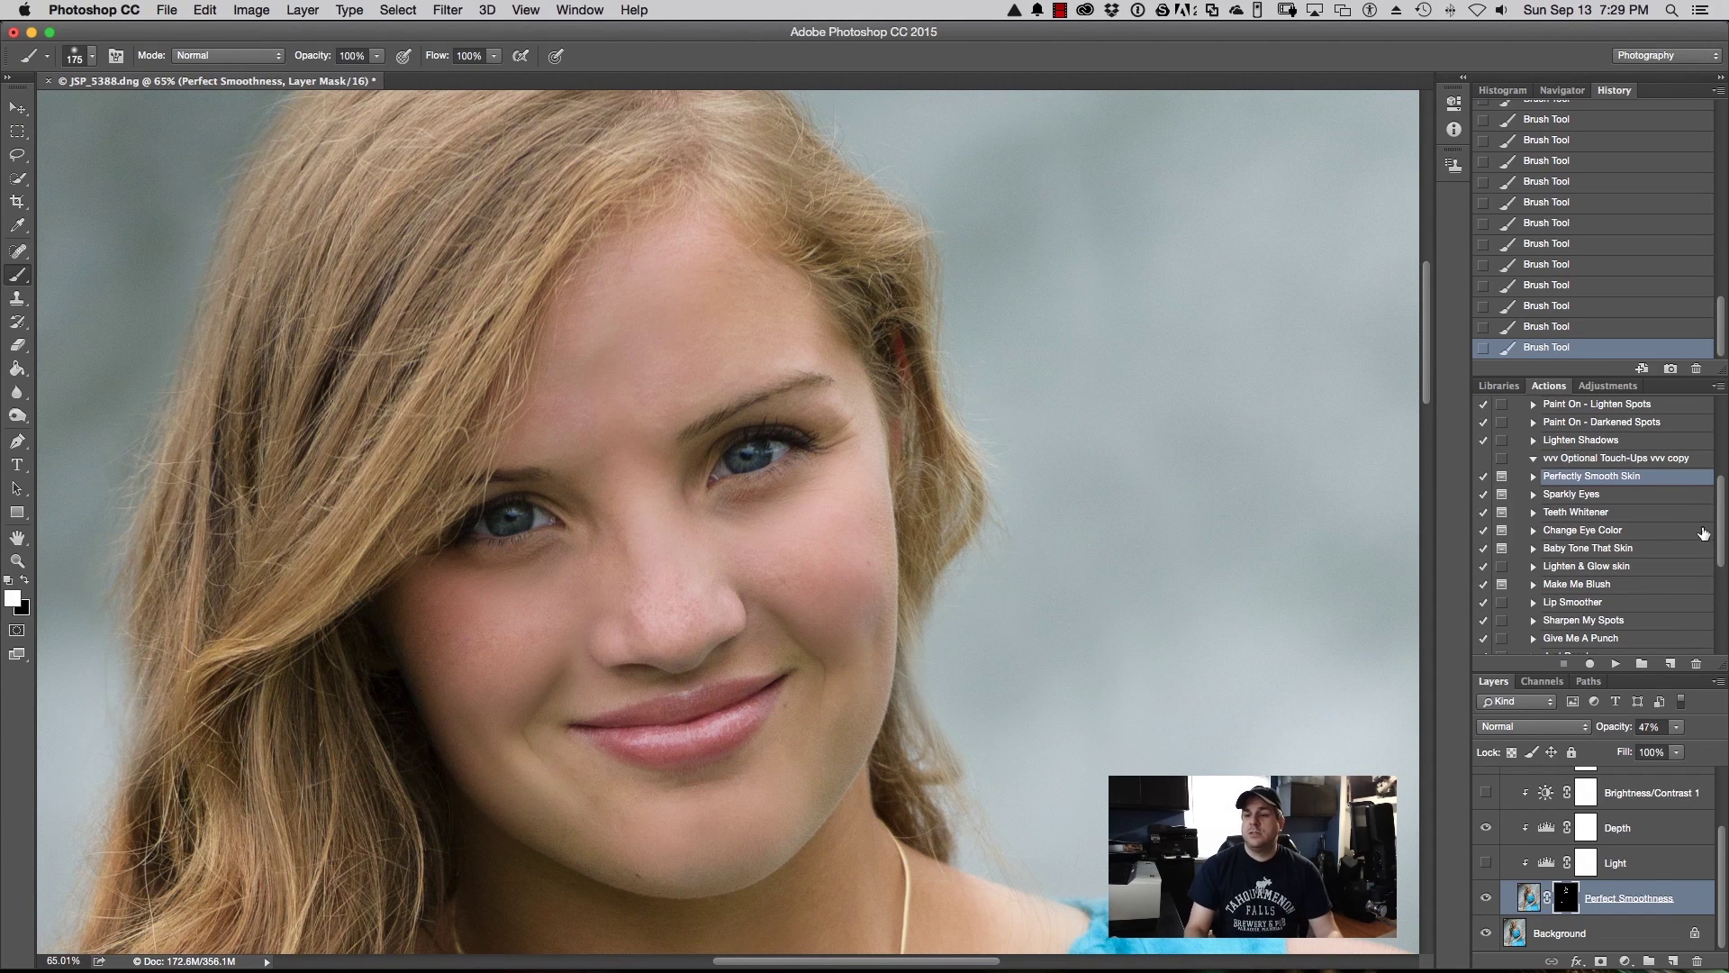
pyautogui.click(1677, 728)
pyautogui.moveTo(1671, 748)
pyautogui.mouseDown()
pyautogui.moveTo(1720, 742)
pyautogui.moveTo(1726, 777)
pyautogui.mouseUp()
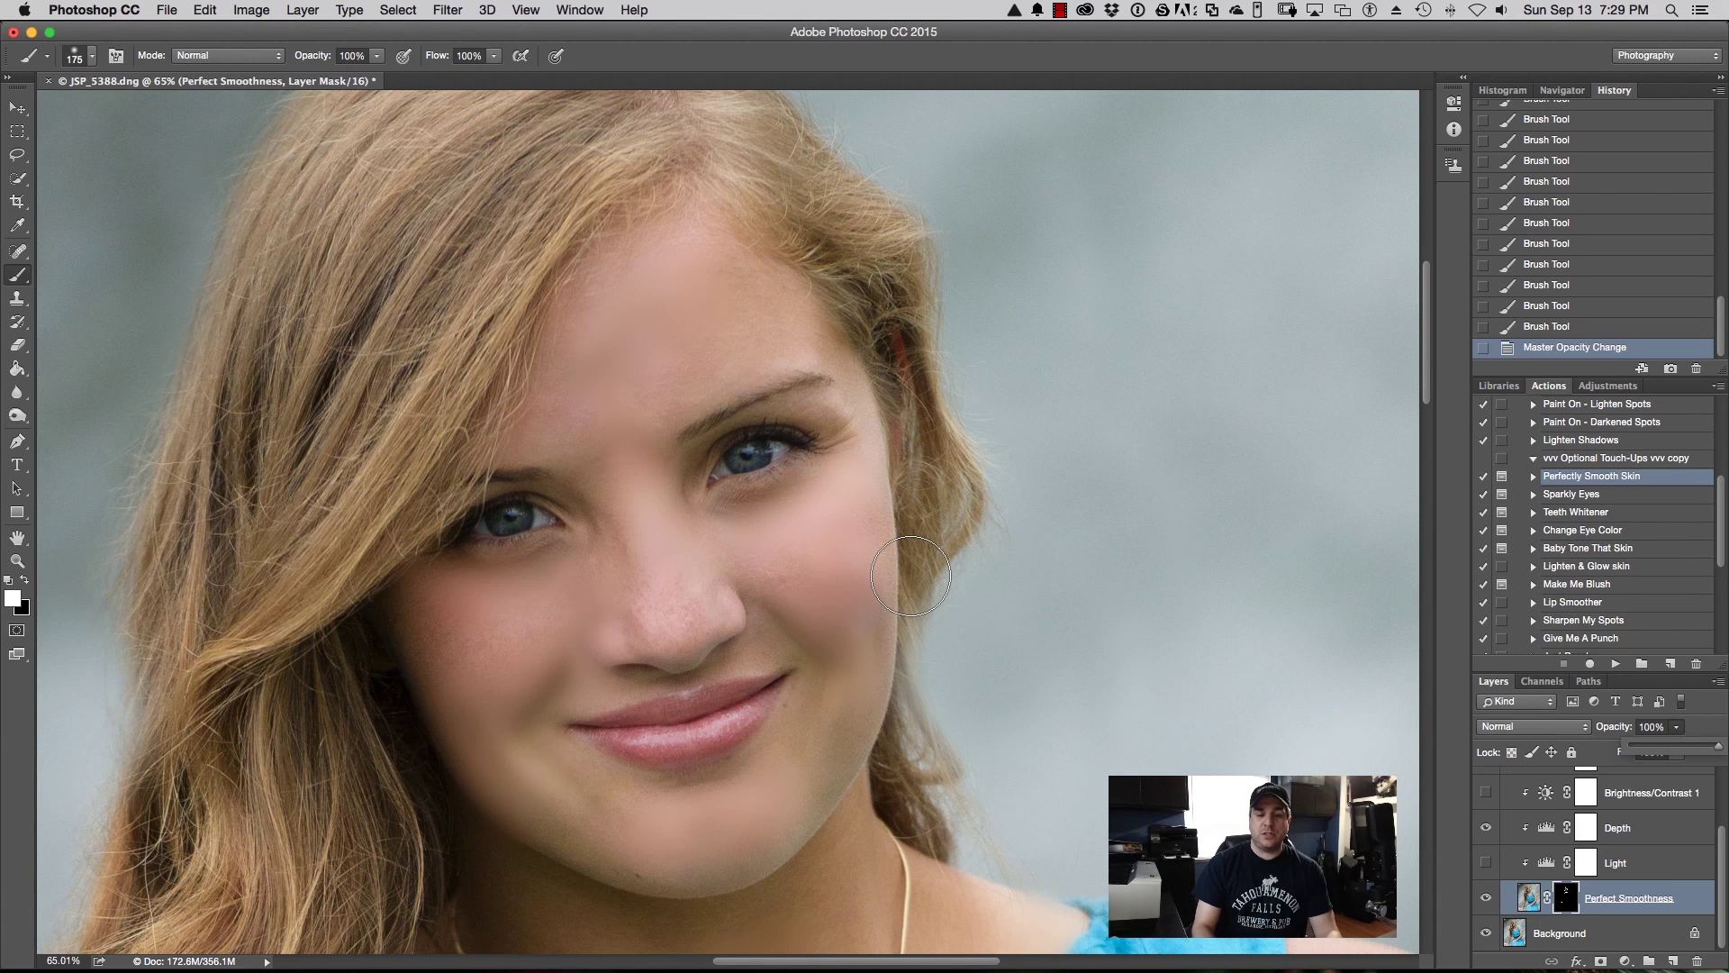
pyautogui.moveTo(1717, 750); pyautogui.dragTo(1630, 753)
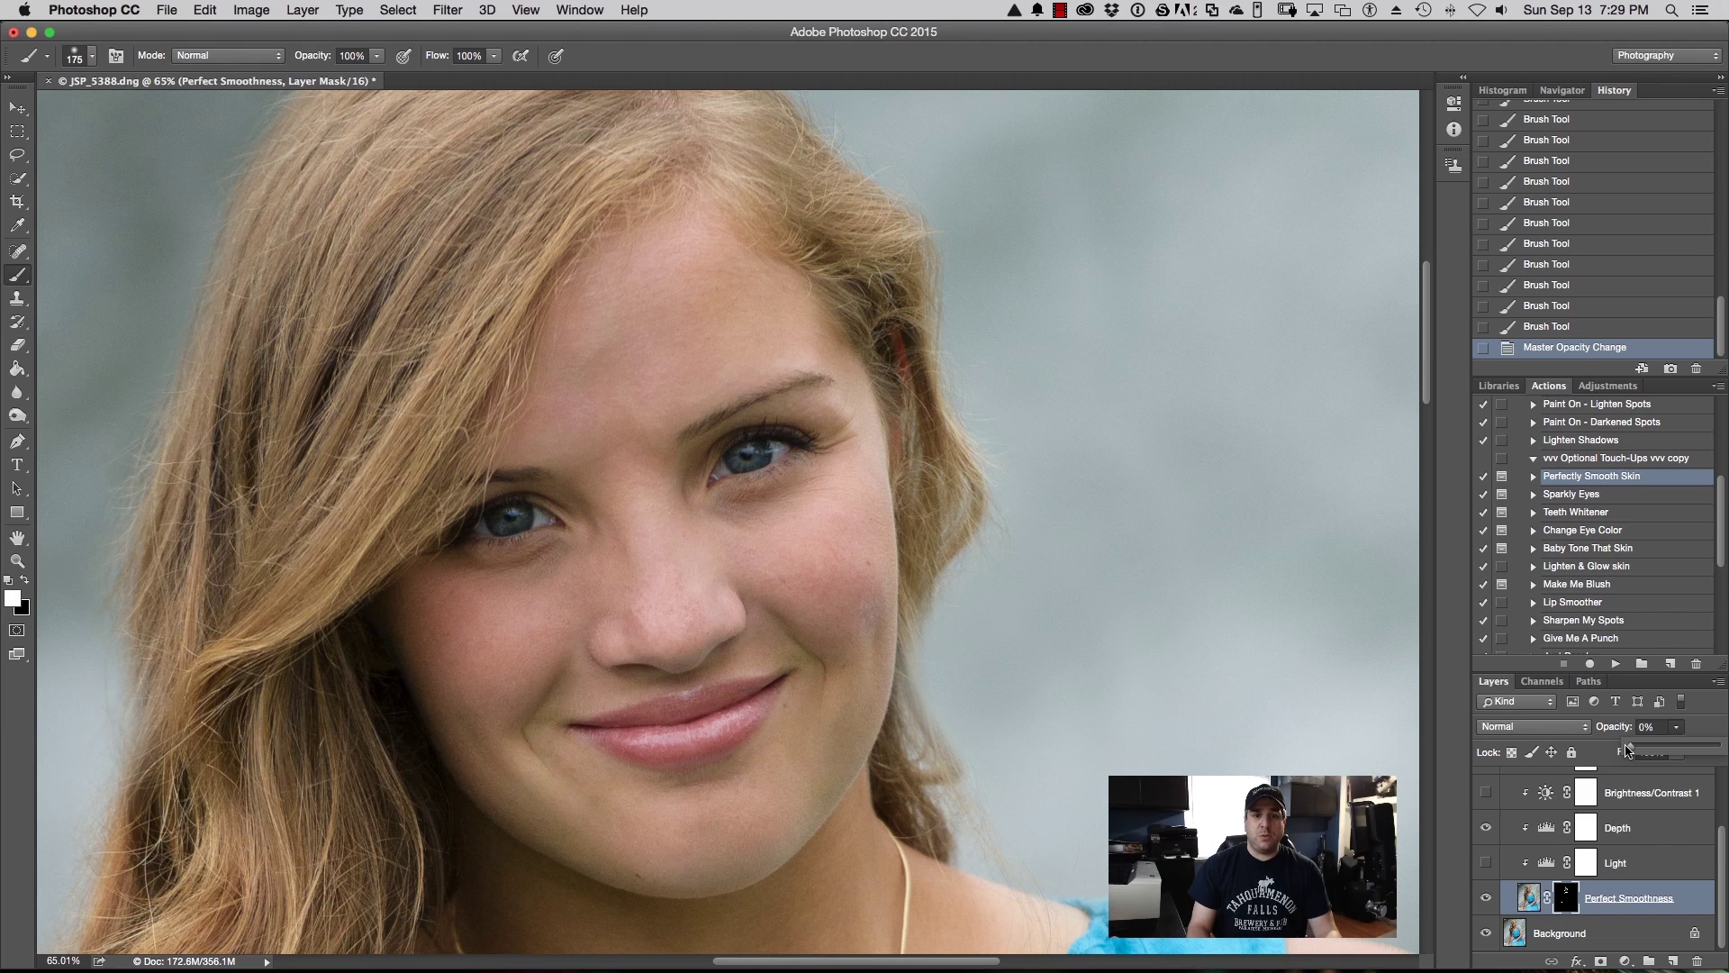
pyautogui.moveTo(1633, 747); pyautogui.dragTo(1657, 748)
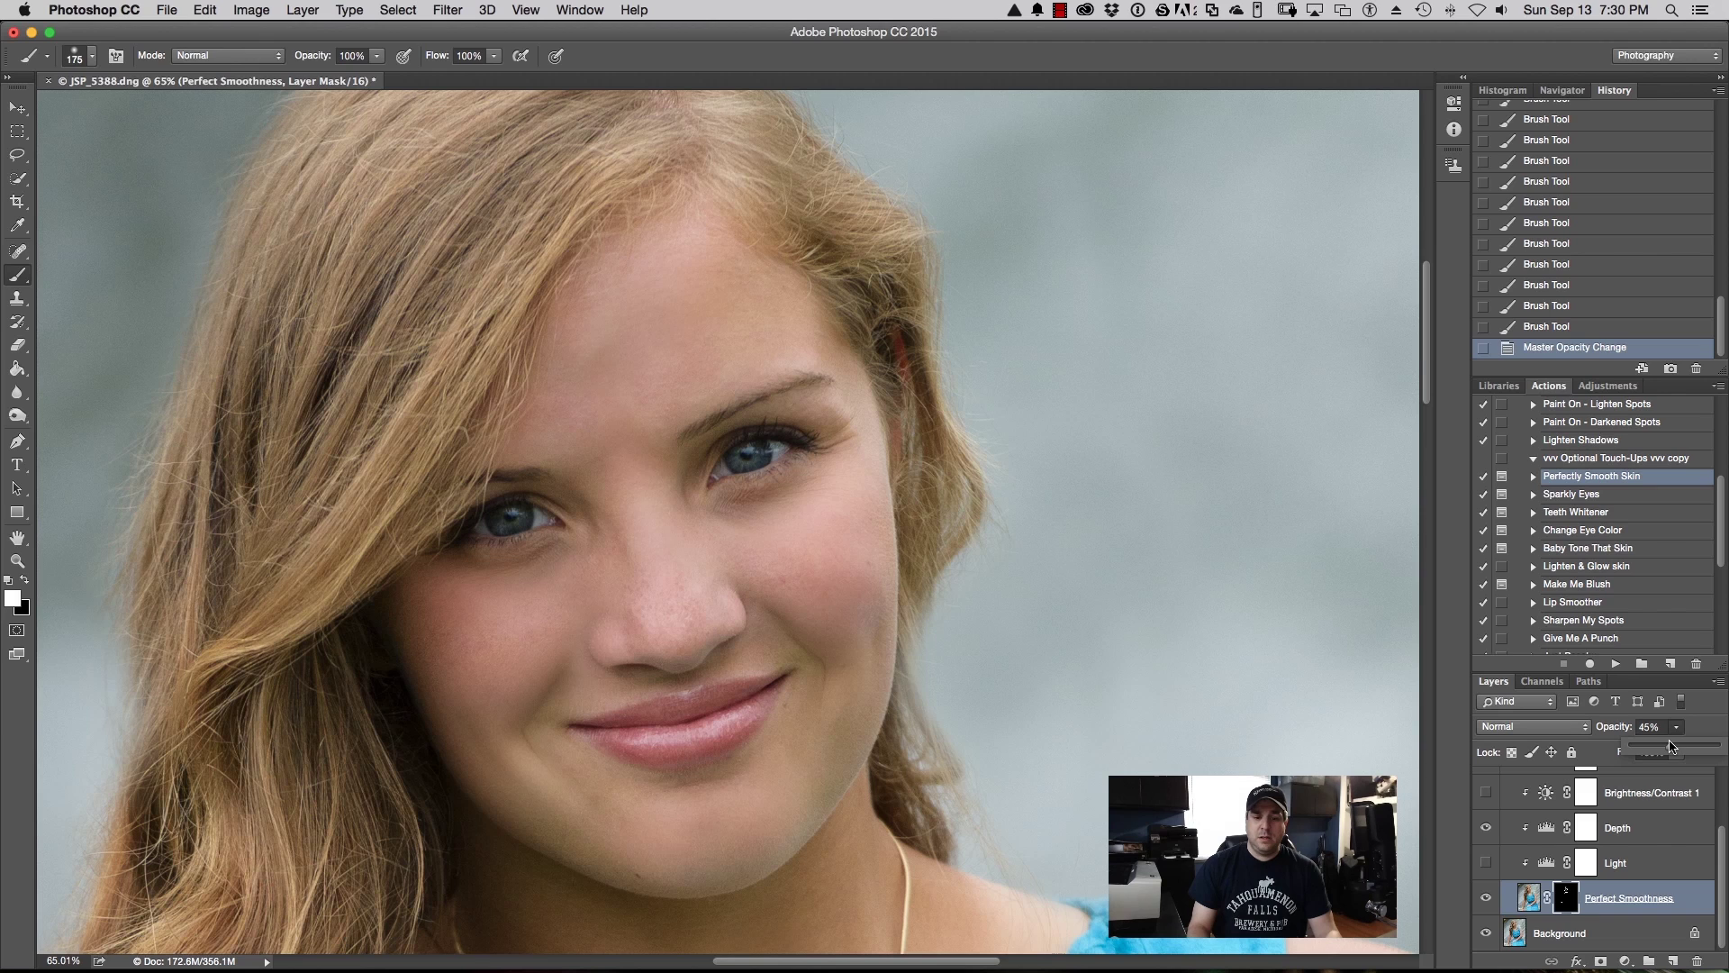
pyautogui.moveTo(1667, 752)
pyautogui.mouseDown()
pyautogui.moveTo(1726, 745)
pyautogui.moveTo(1667, 749)
pyautogui.mouseUp()
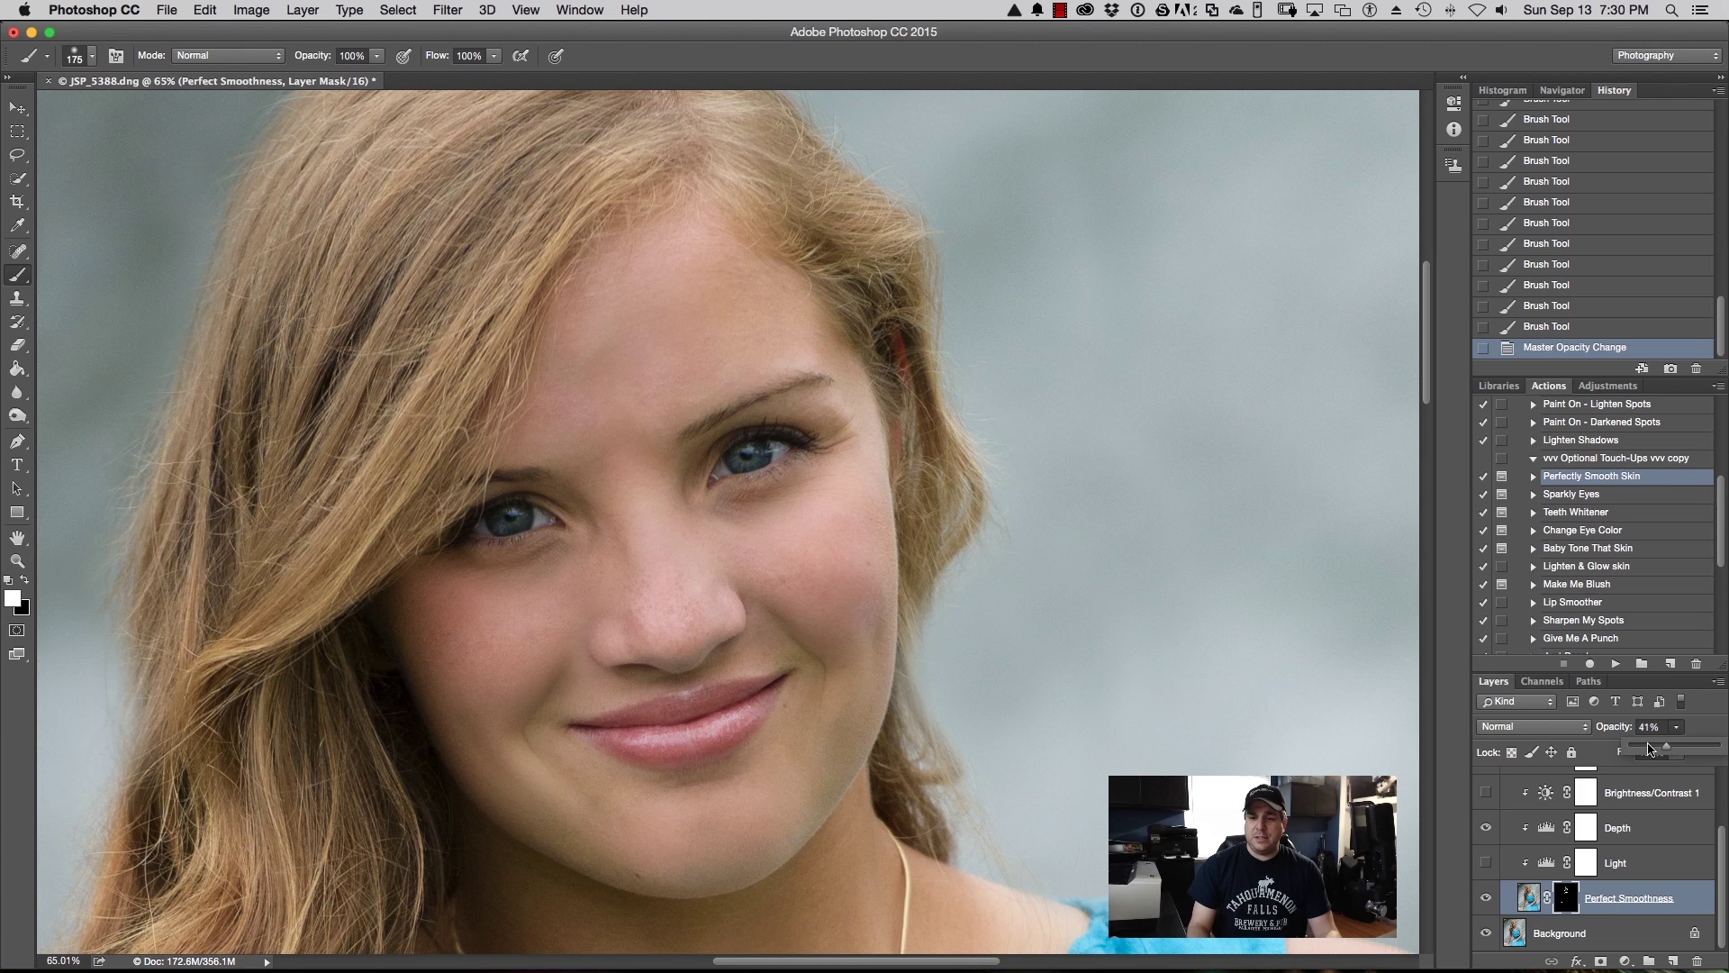
pyautogui.click(856, 451)
pyautogui.click(824, 418)
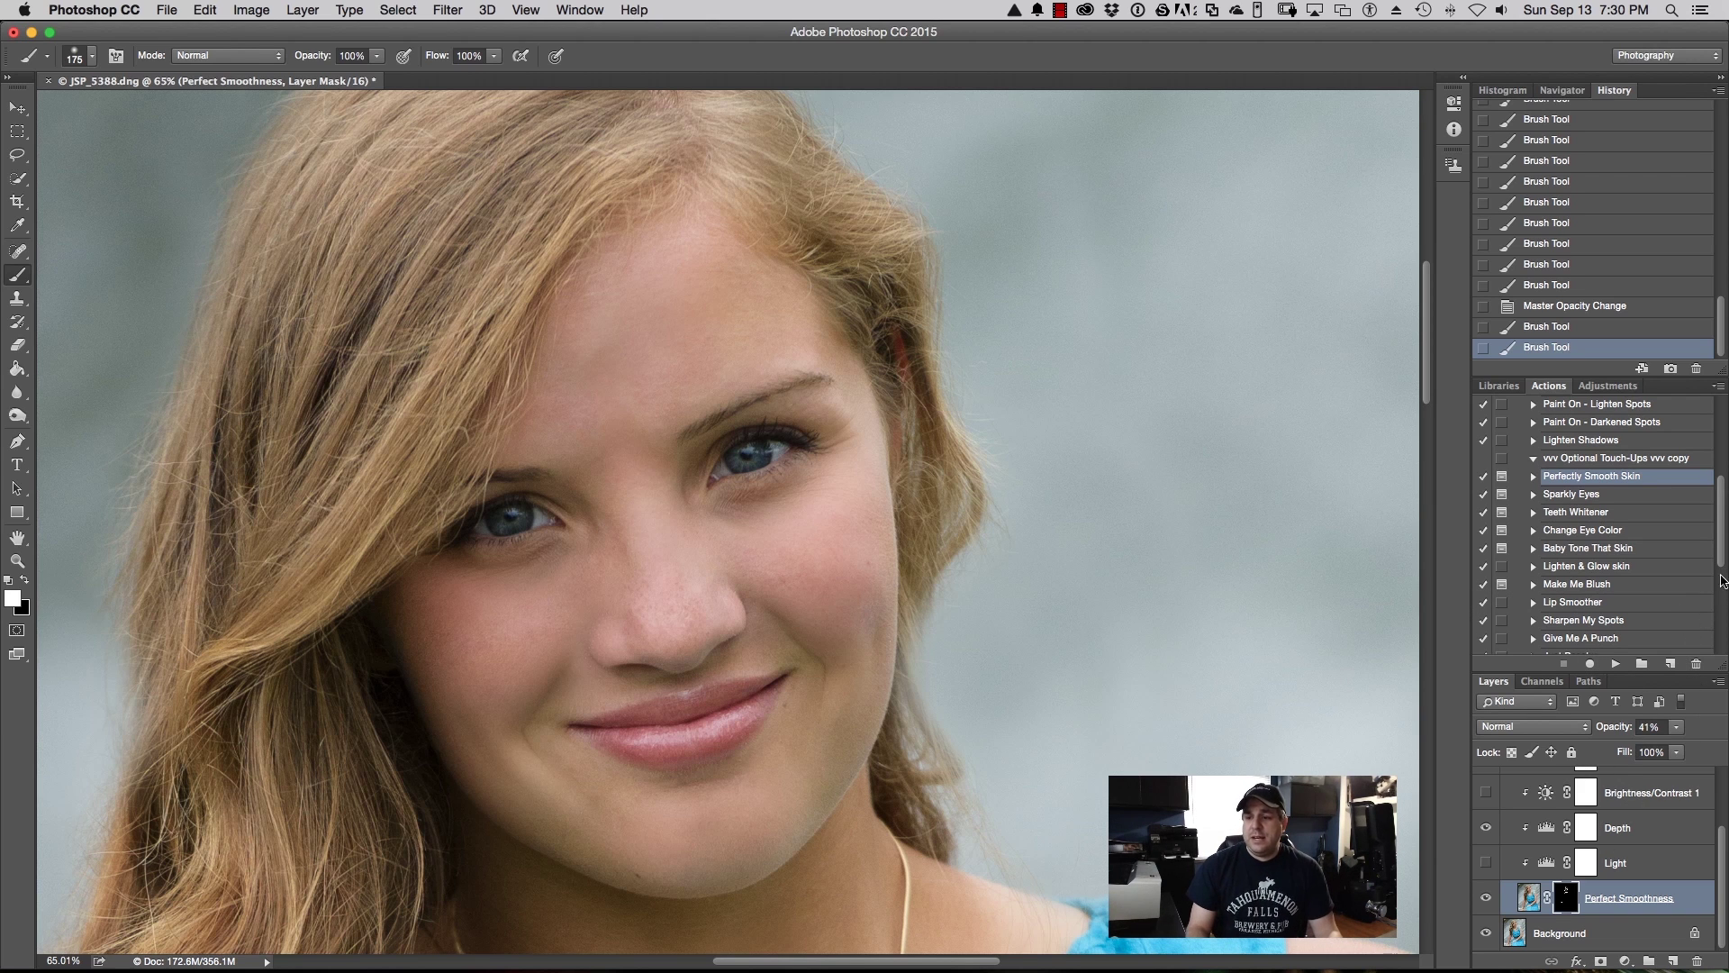
# Step: Run the Flatten Layers action to snapshot the image and merge the skin smoothing into the background
pyautogui.moveTo(1720, 549); pyautogui.dragTo(1721, 653)
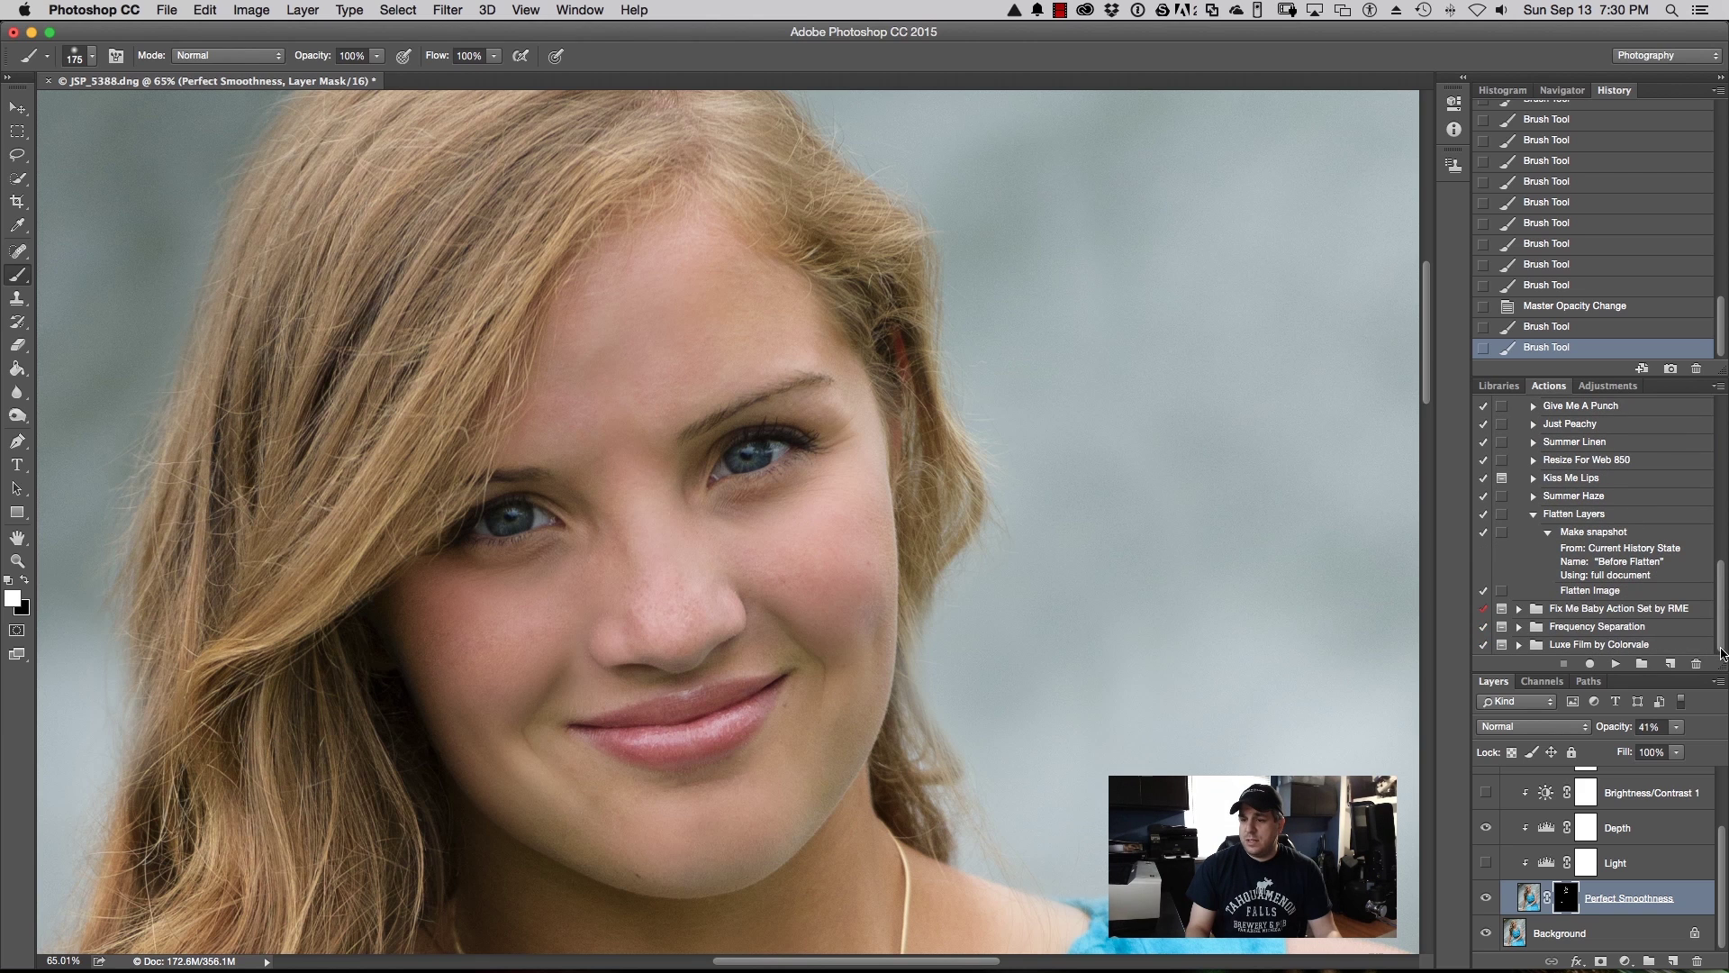
pyautogui.click(1595, 515)
pyautogui.click(1616, 664)
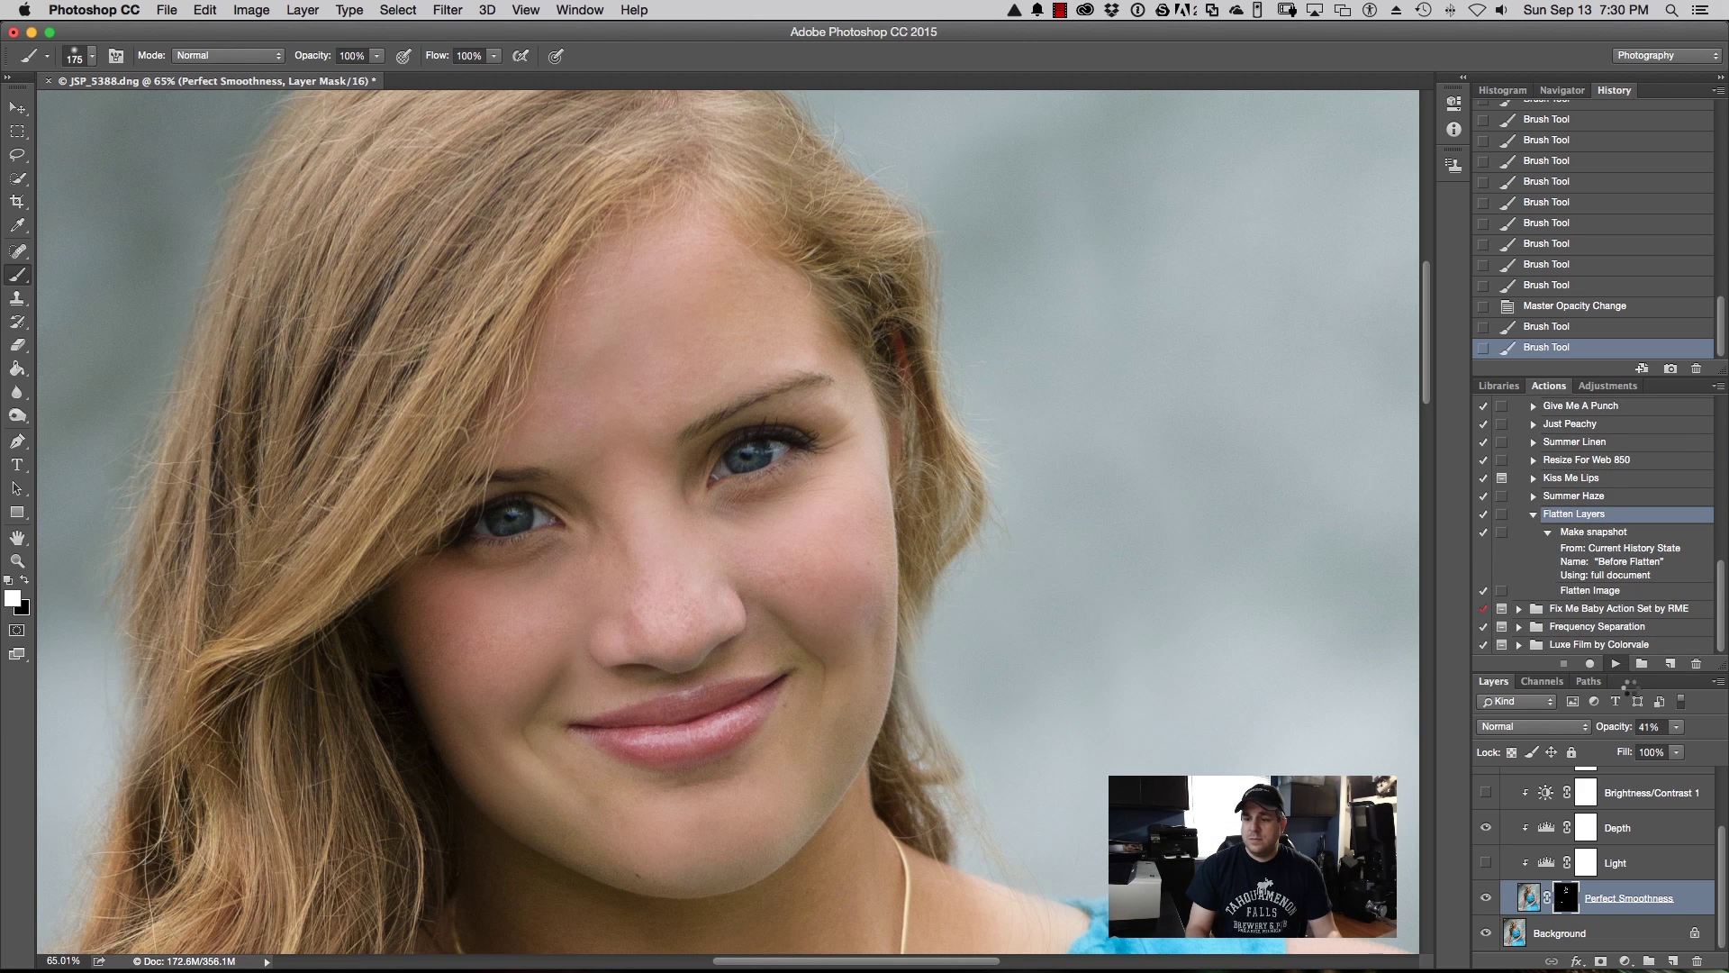
# Step: Run the Sparkly Eyes action and continue past both of its instruction messages
pyautogui.moveTo(1722, 583); pyautogui.dragTo(1722, 511)
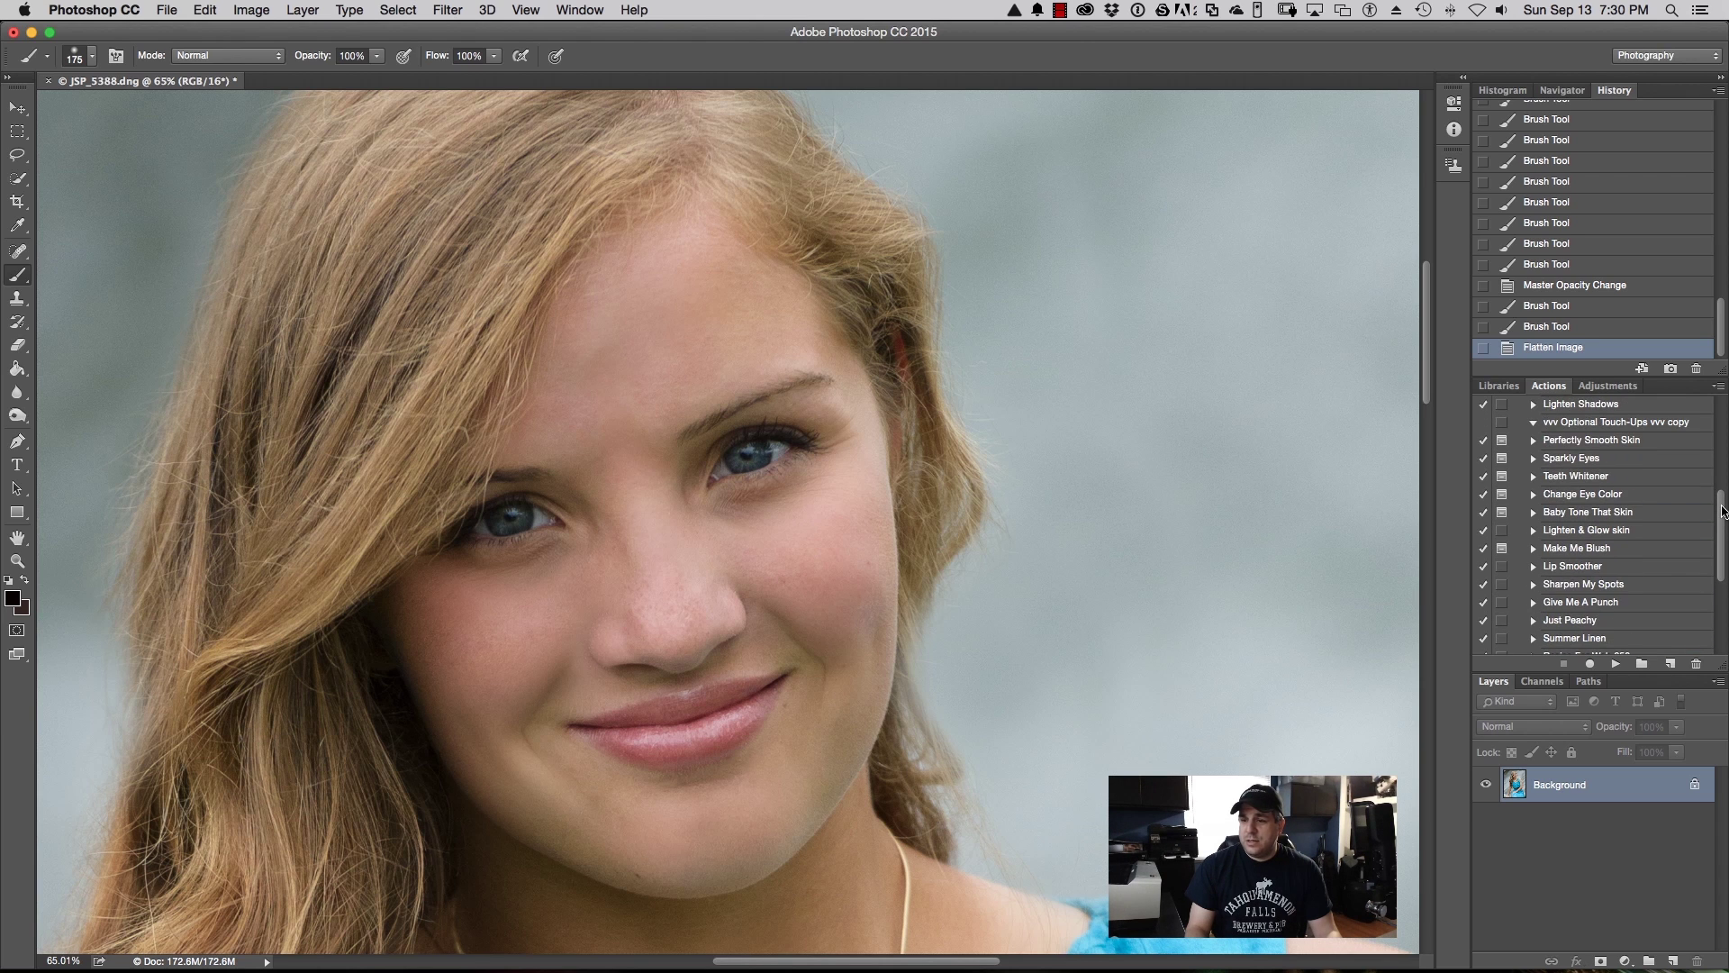
pyautogui.click(1572, 459)
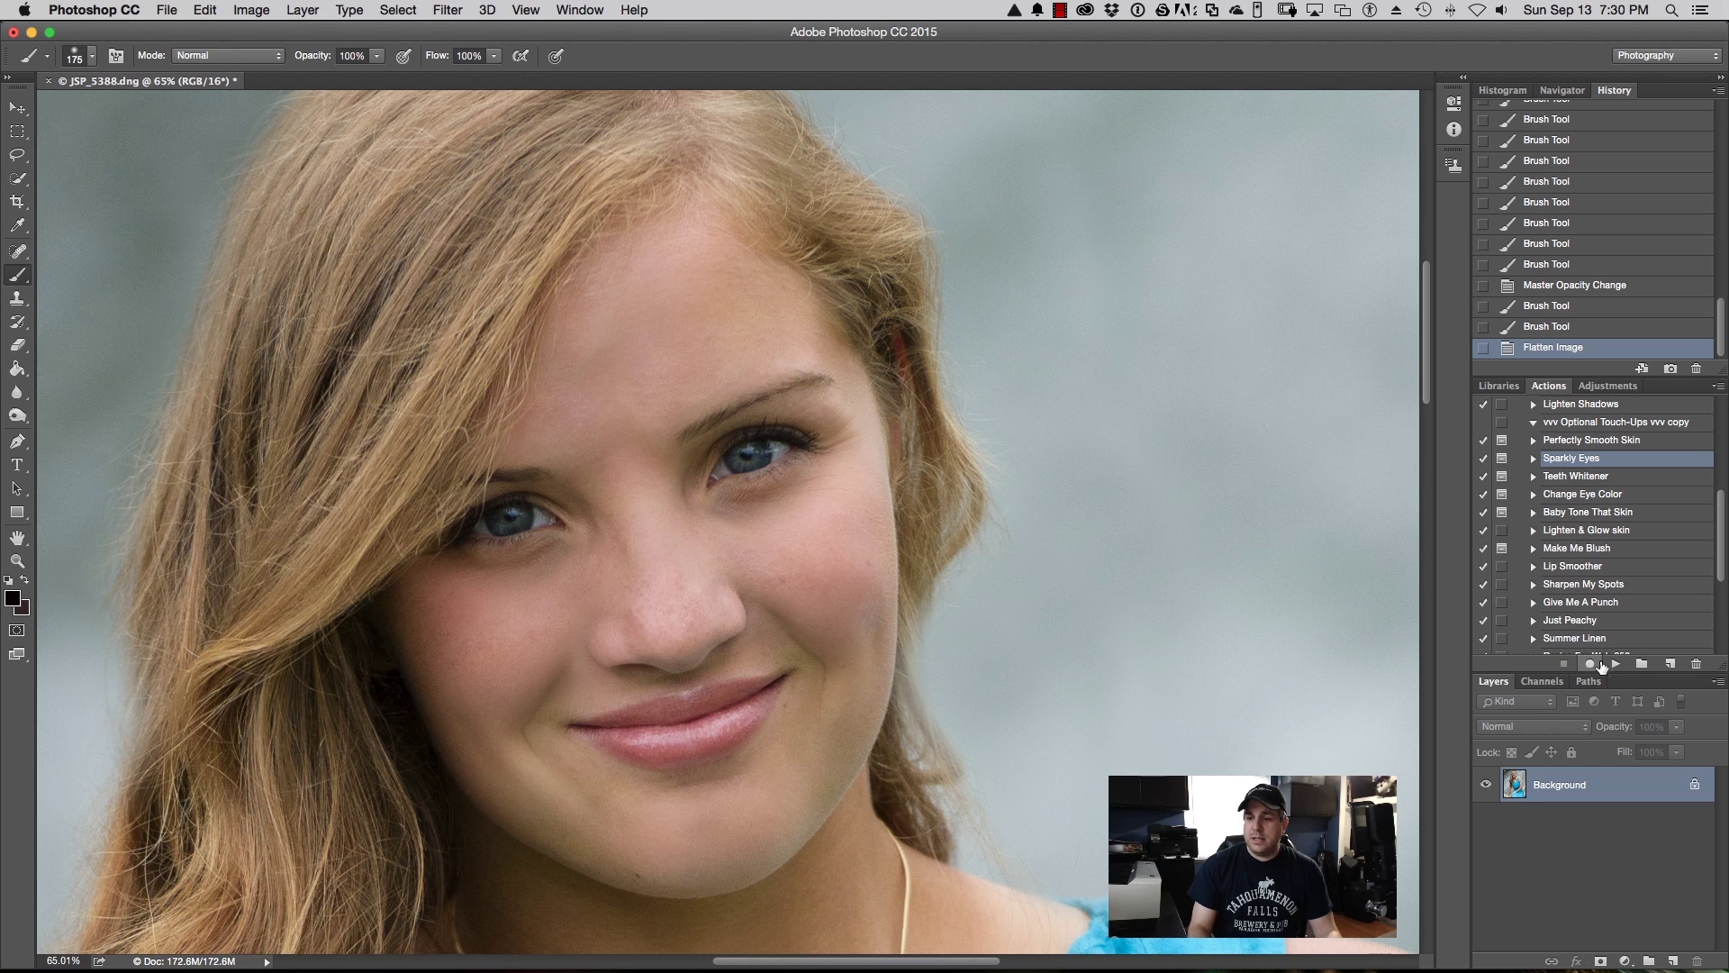
pyautogui.click(1617, 663)
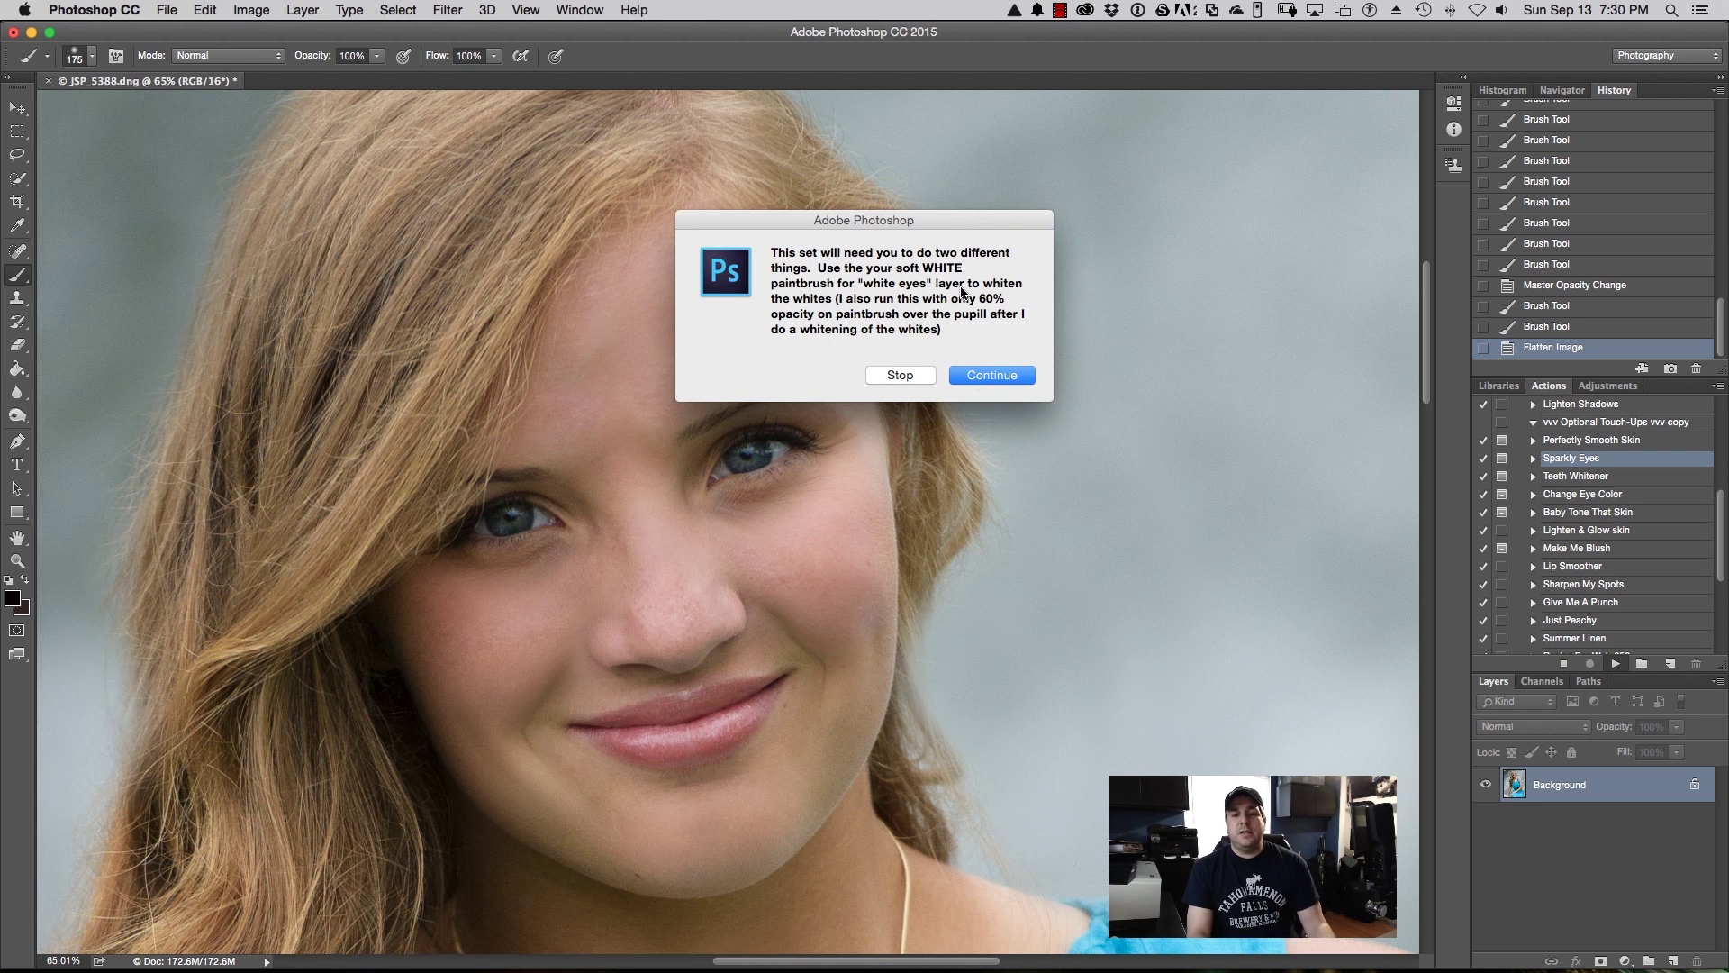
pyautogui.click(999, 371)
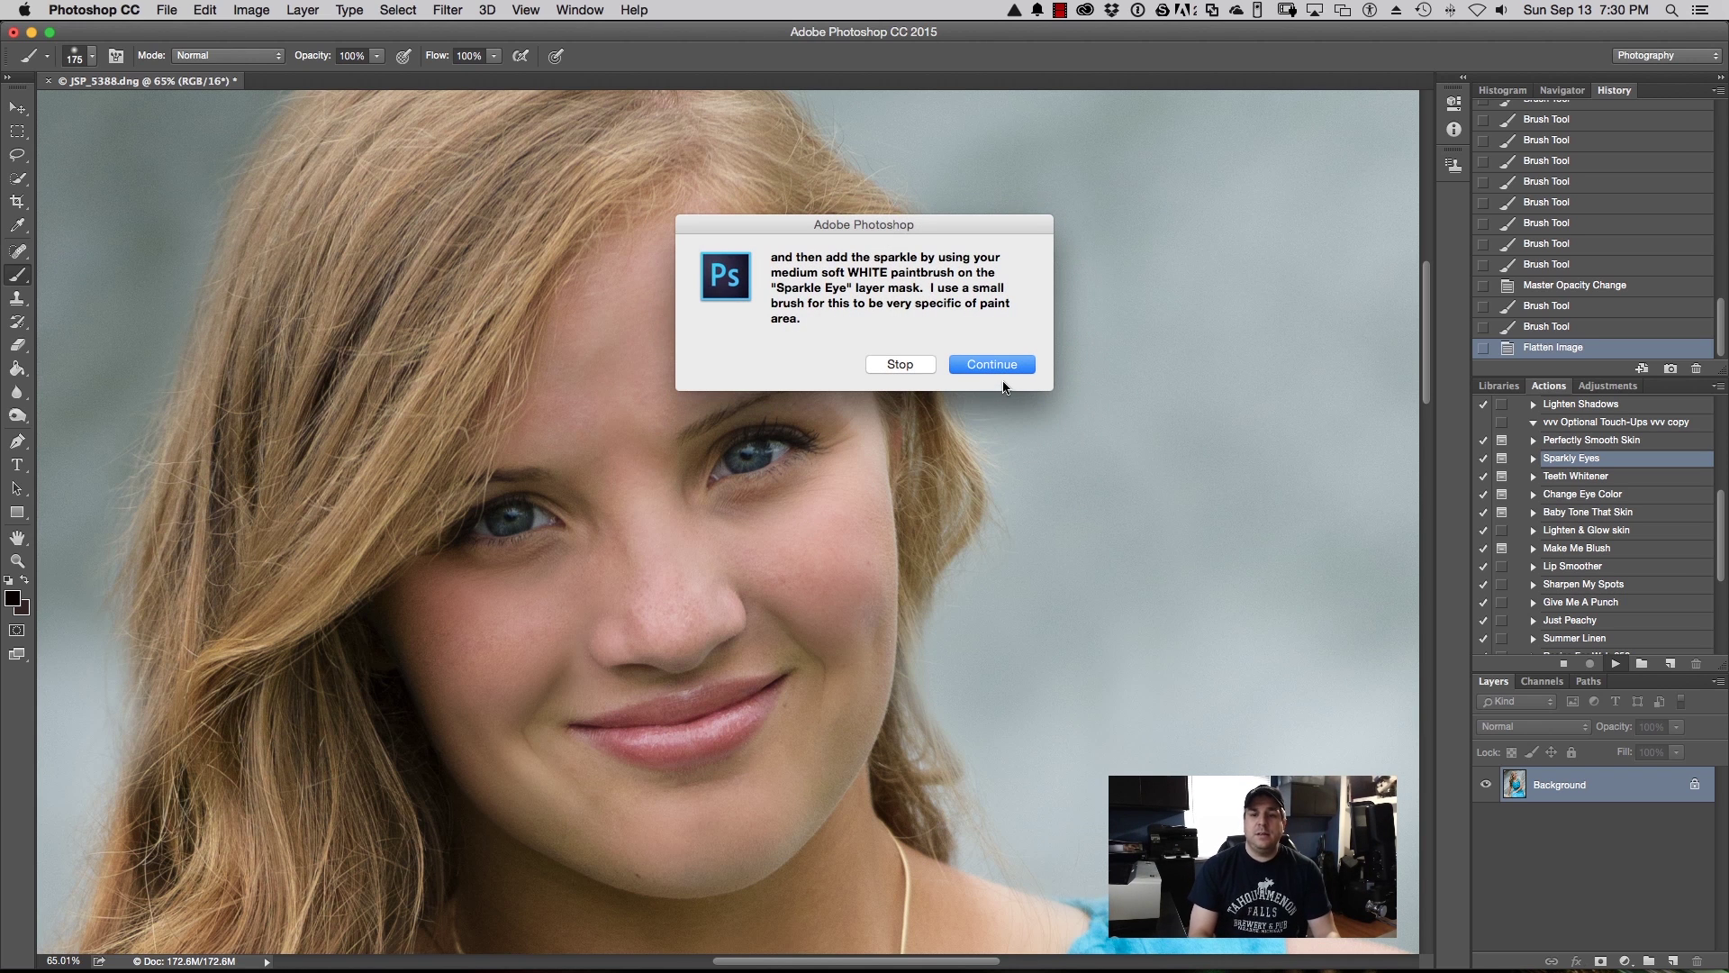
pyautogui.click(1000, 365)
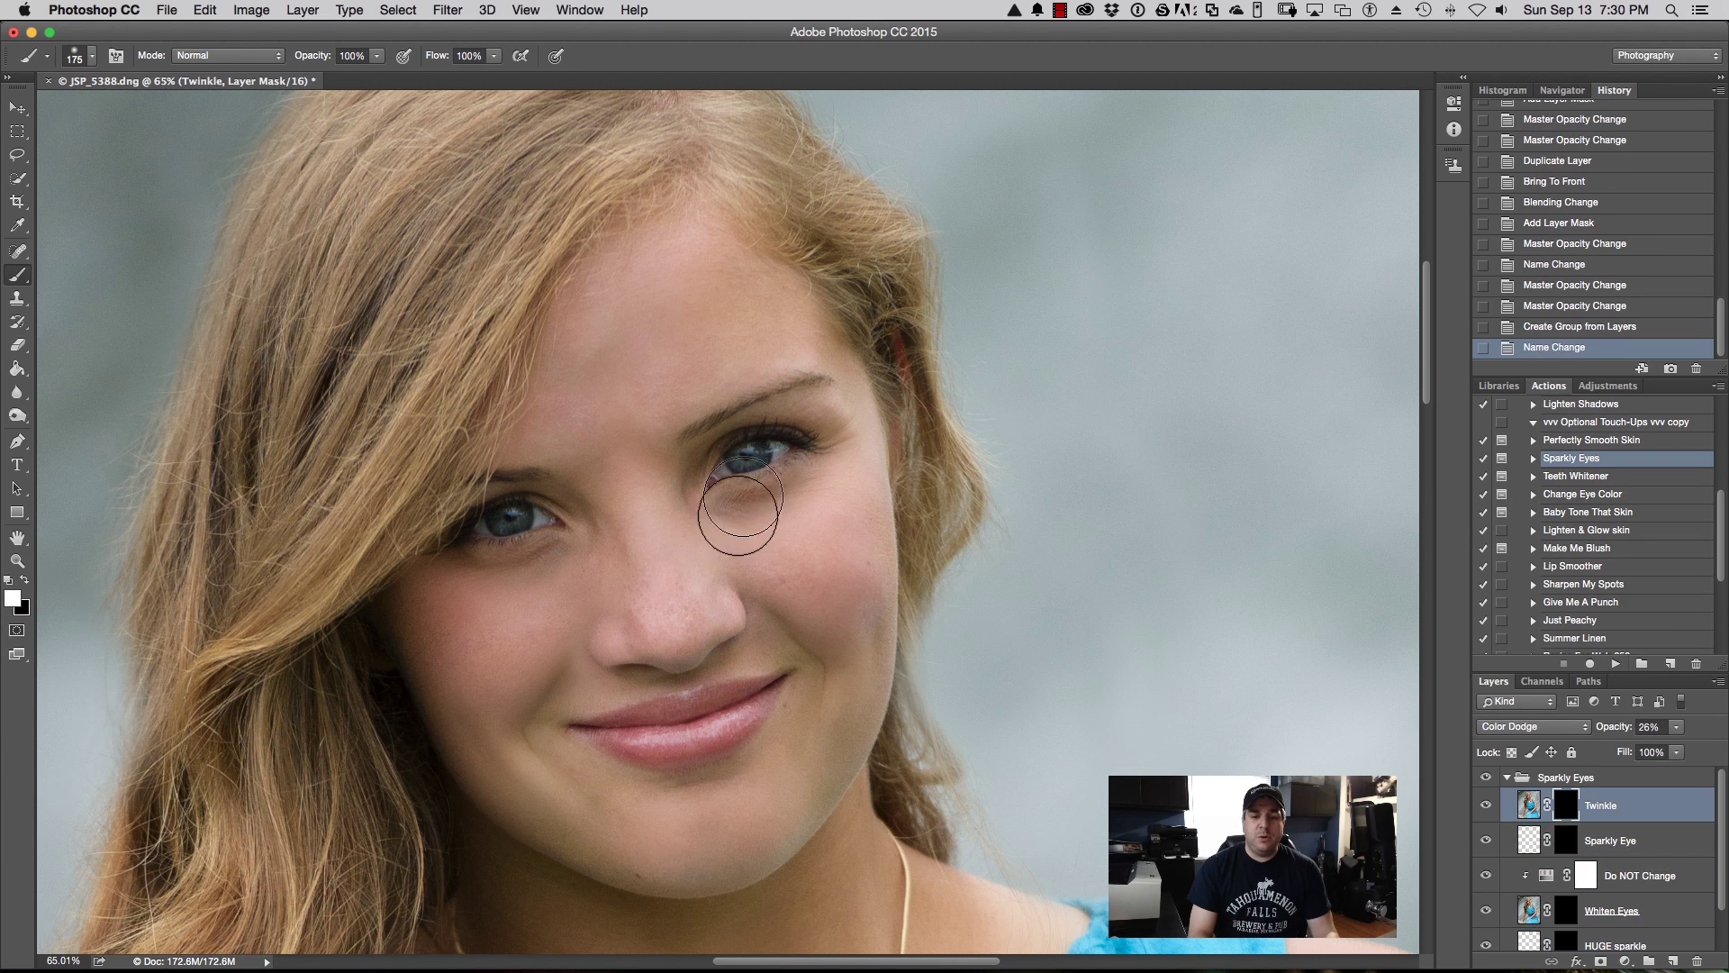
pyautogui.moveTo(487, 553)
pyautogui.mouseDown()
pyautogui.moveTo(505, 522)
pyautogui.moveTo(529, 525)
pyautogui.moveTo(502, 525)
pyautogui.moveTo(515, 533)
pyautogui.mouseUp()
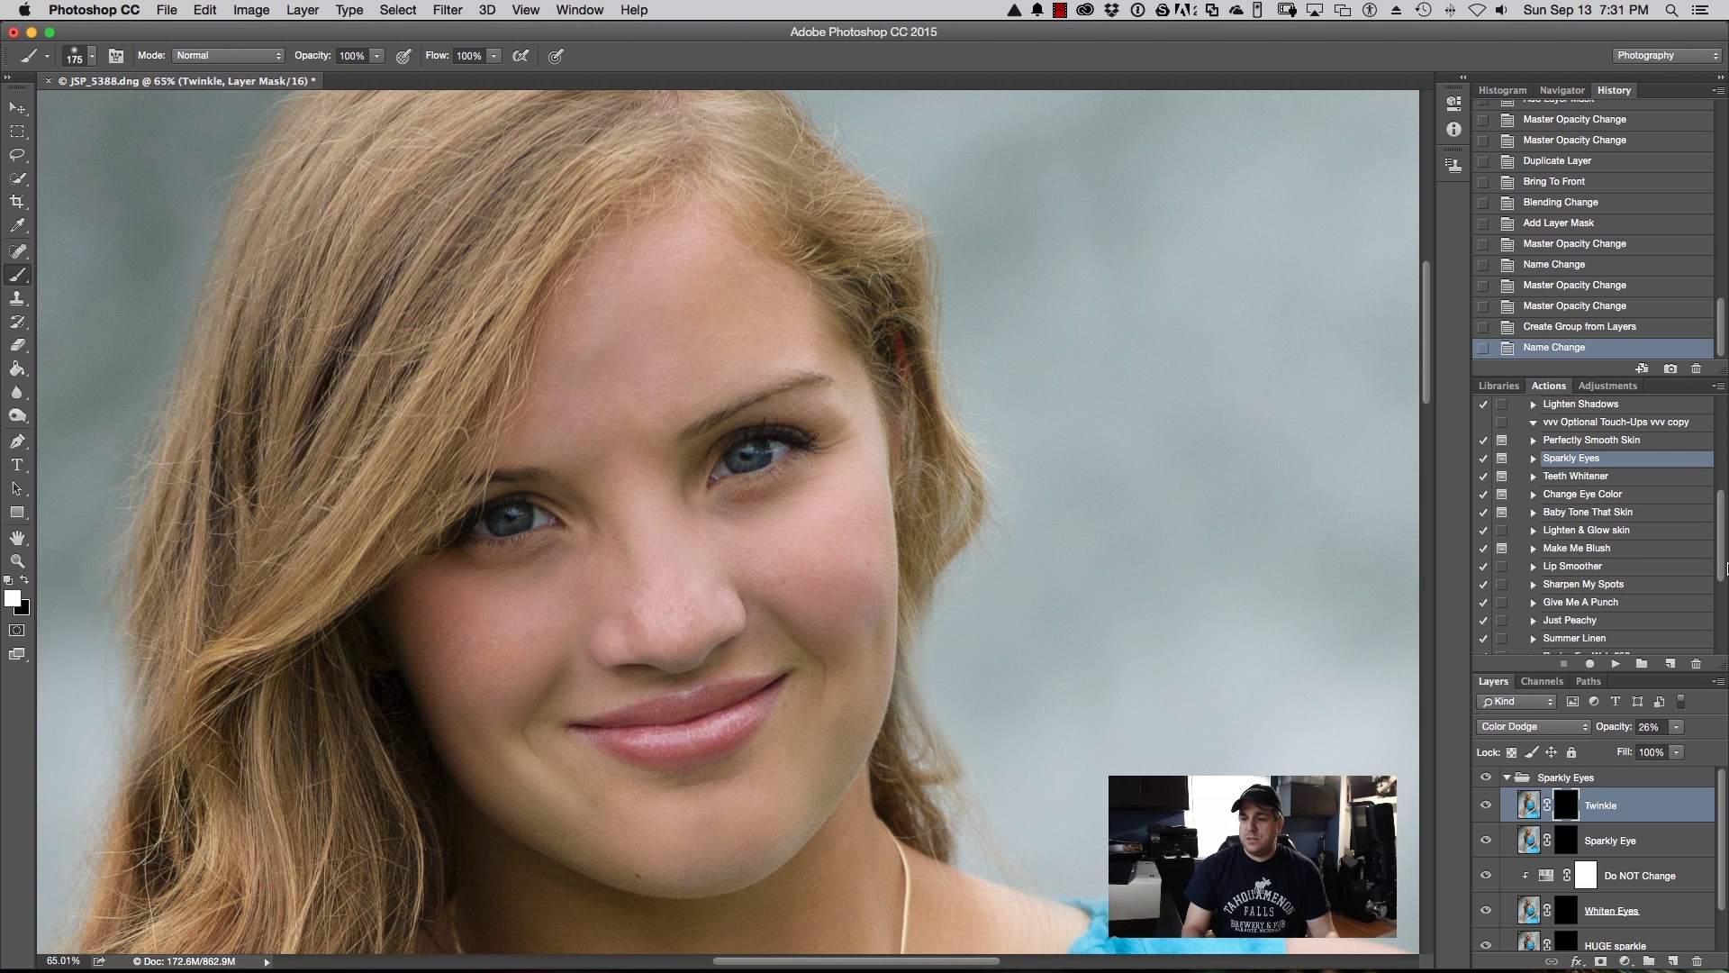
pyautogui.moveTo(1726, 567); pyautogui.dragTo(1723, 604)
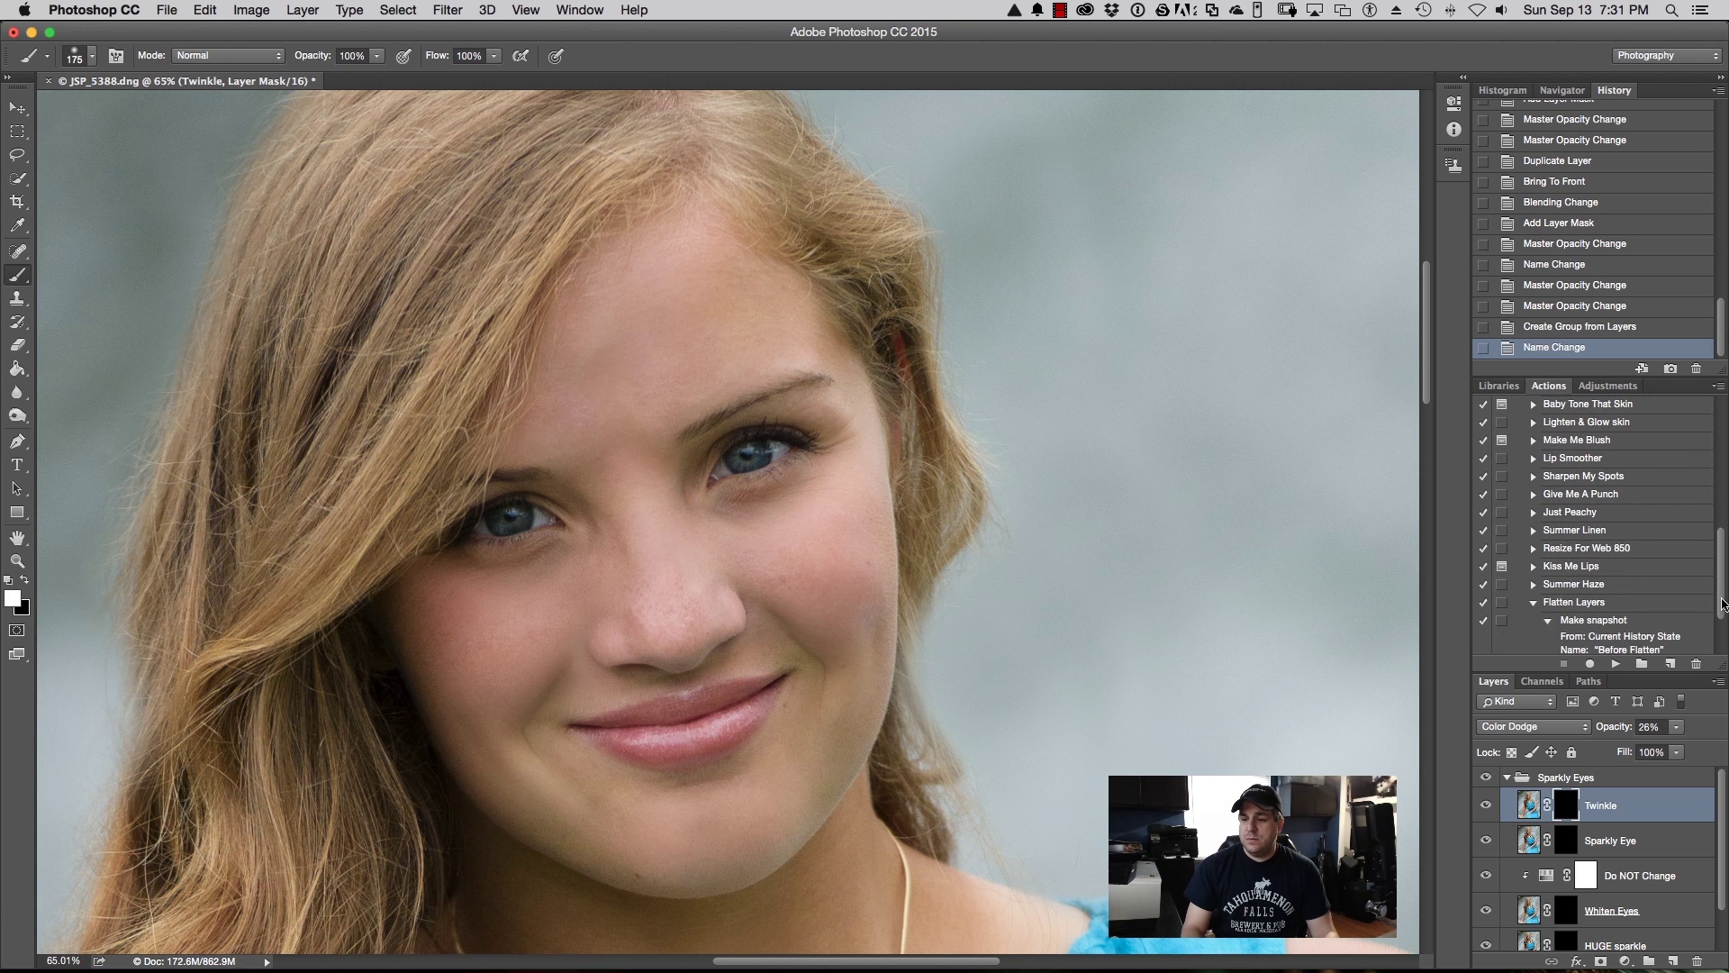
# Step: Select the Sparkly Eye layer mask and set the brush to 25 px size with 22% hardness
pyautogui.click(1621, 840)
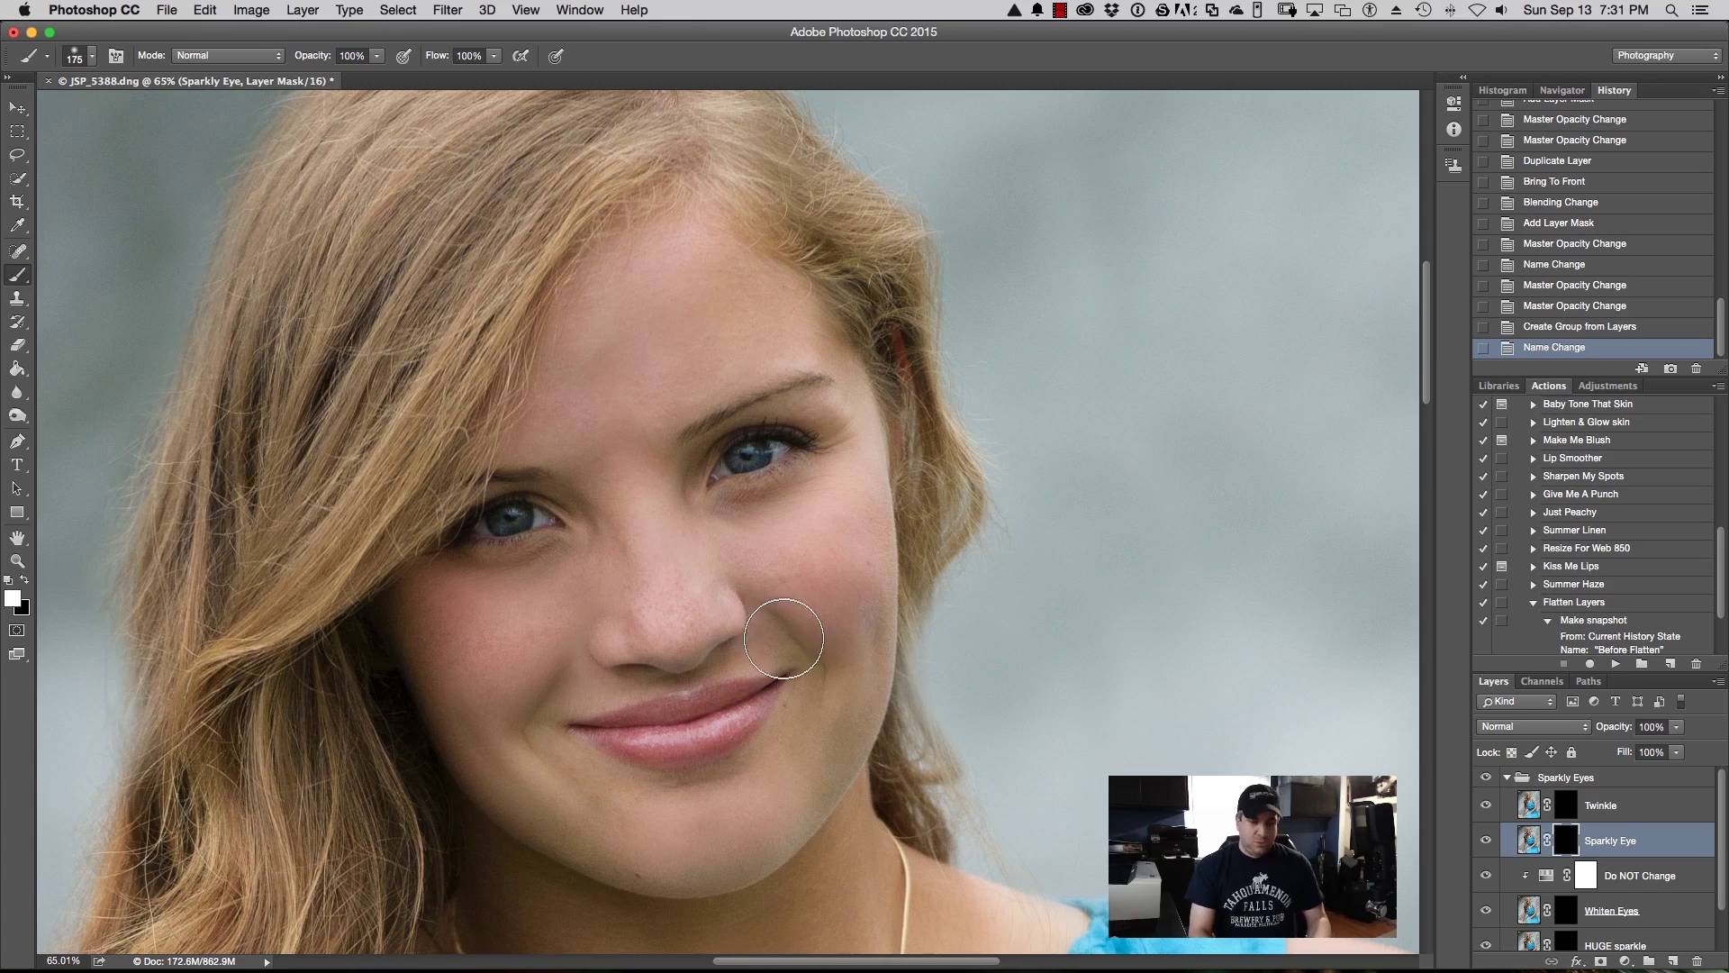
pyautogui.scroll(5, 783, 632)
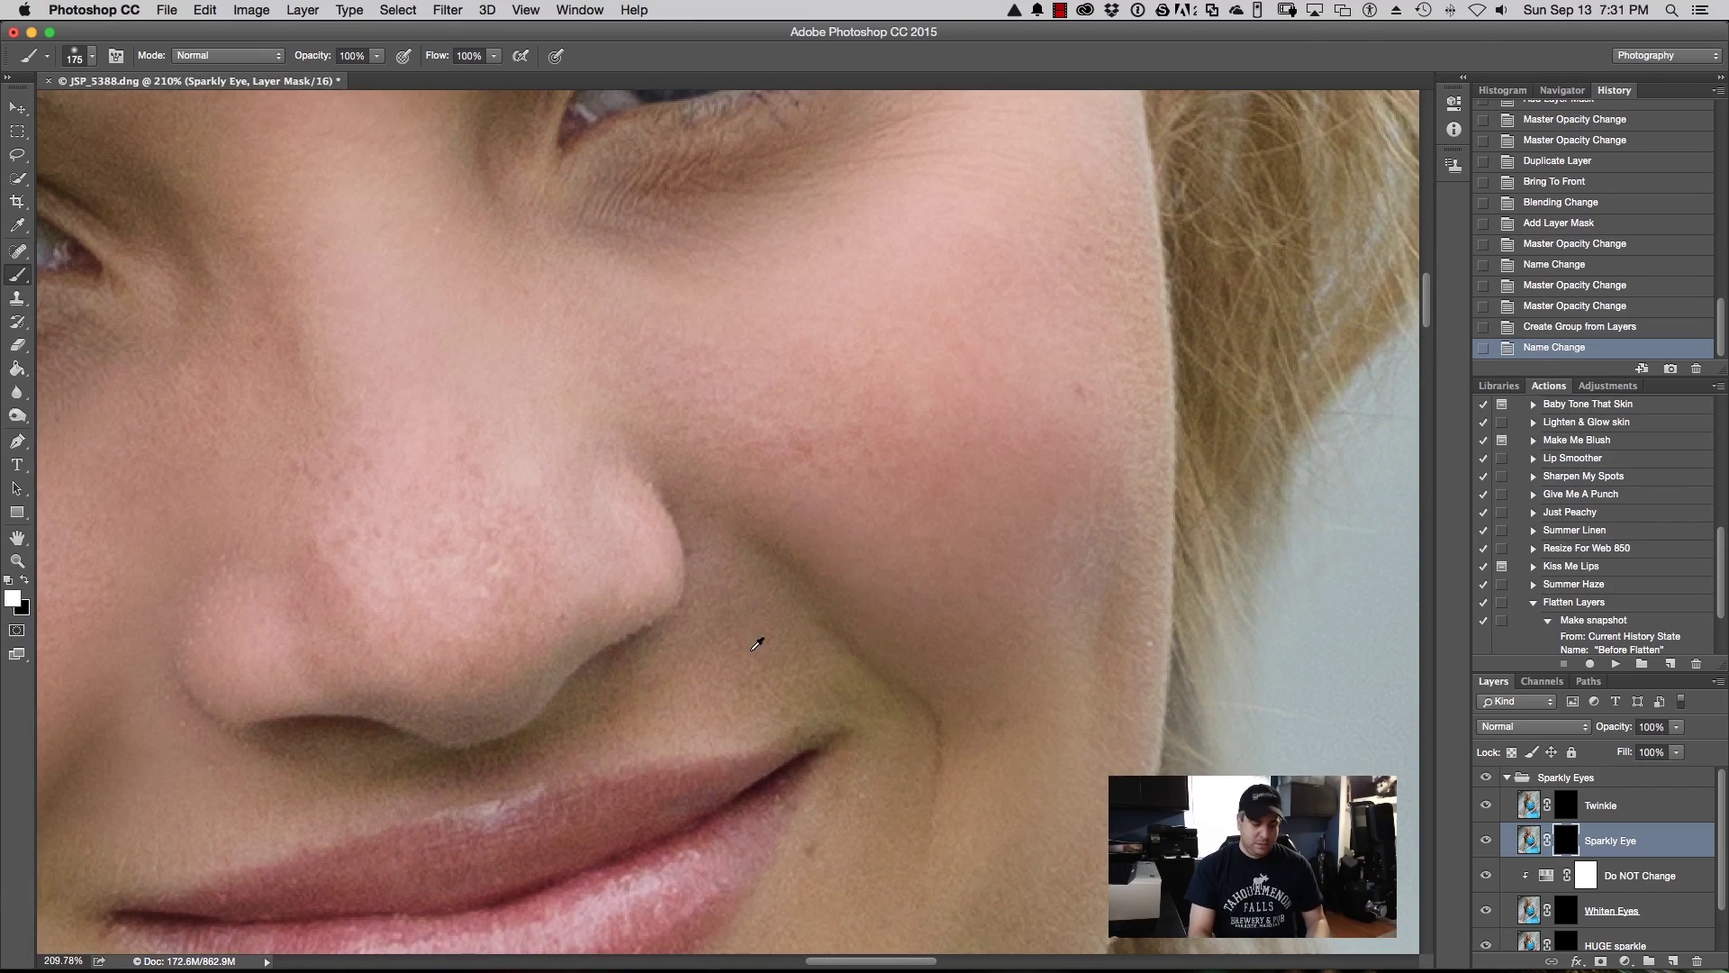
pyautogui.moveTo(769, 669)
pyautogui.mouseDown()
pyautogui.moveTo(1011, 760)
pyautogui.moveTo(996, 834)
pyautogui.mouseUp()
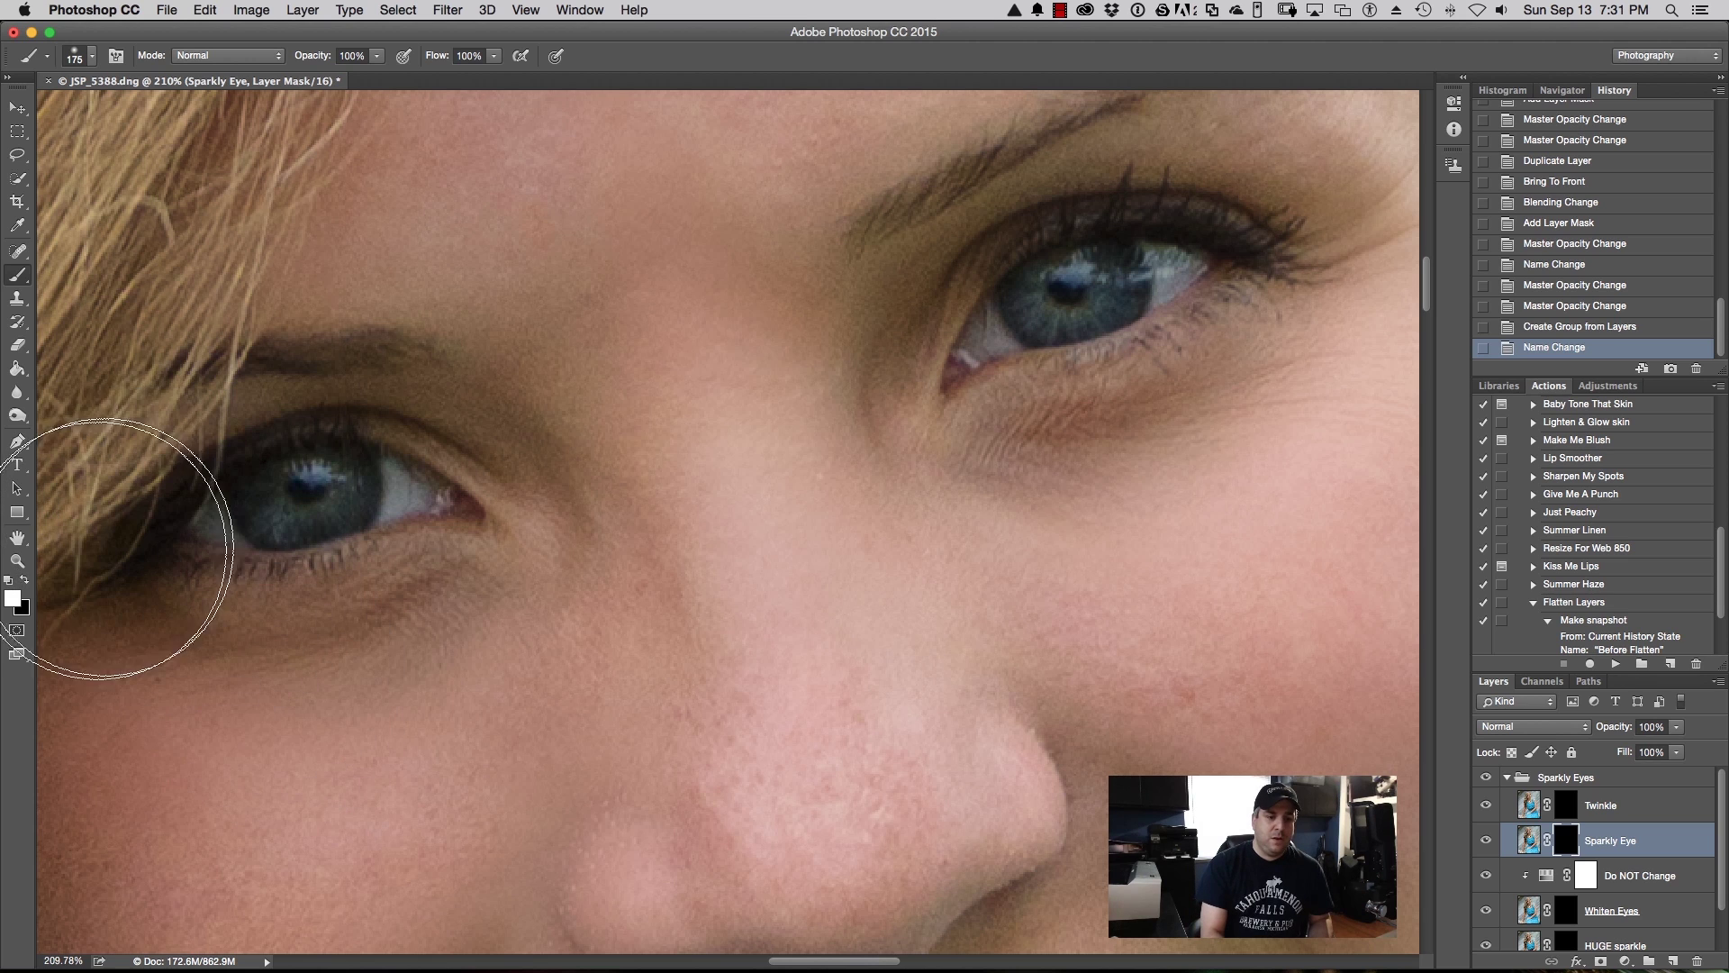
pyautogui.click(88, 60)
pyautogui.write('5000')
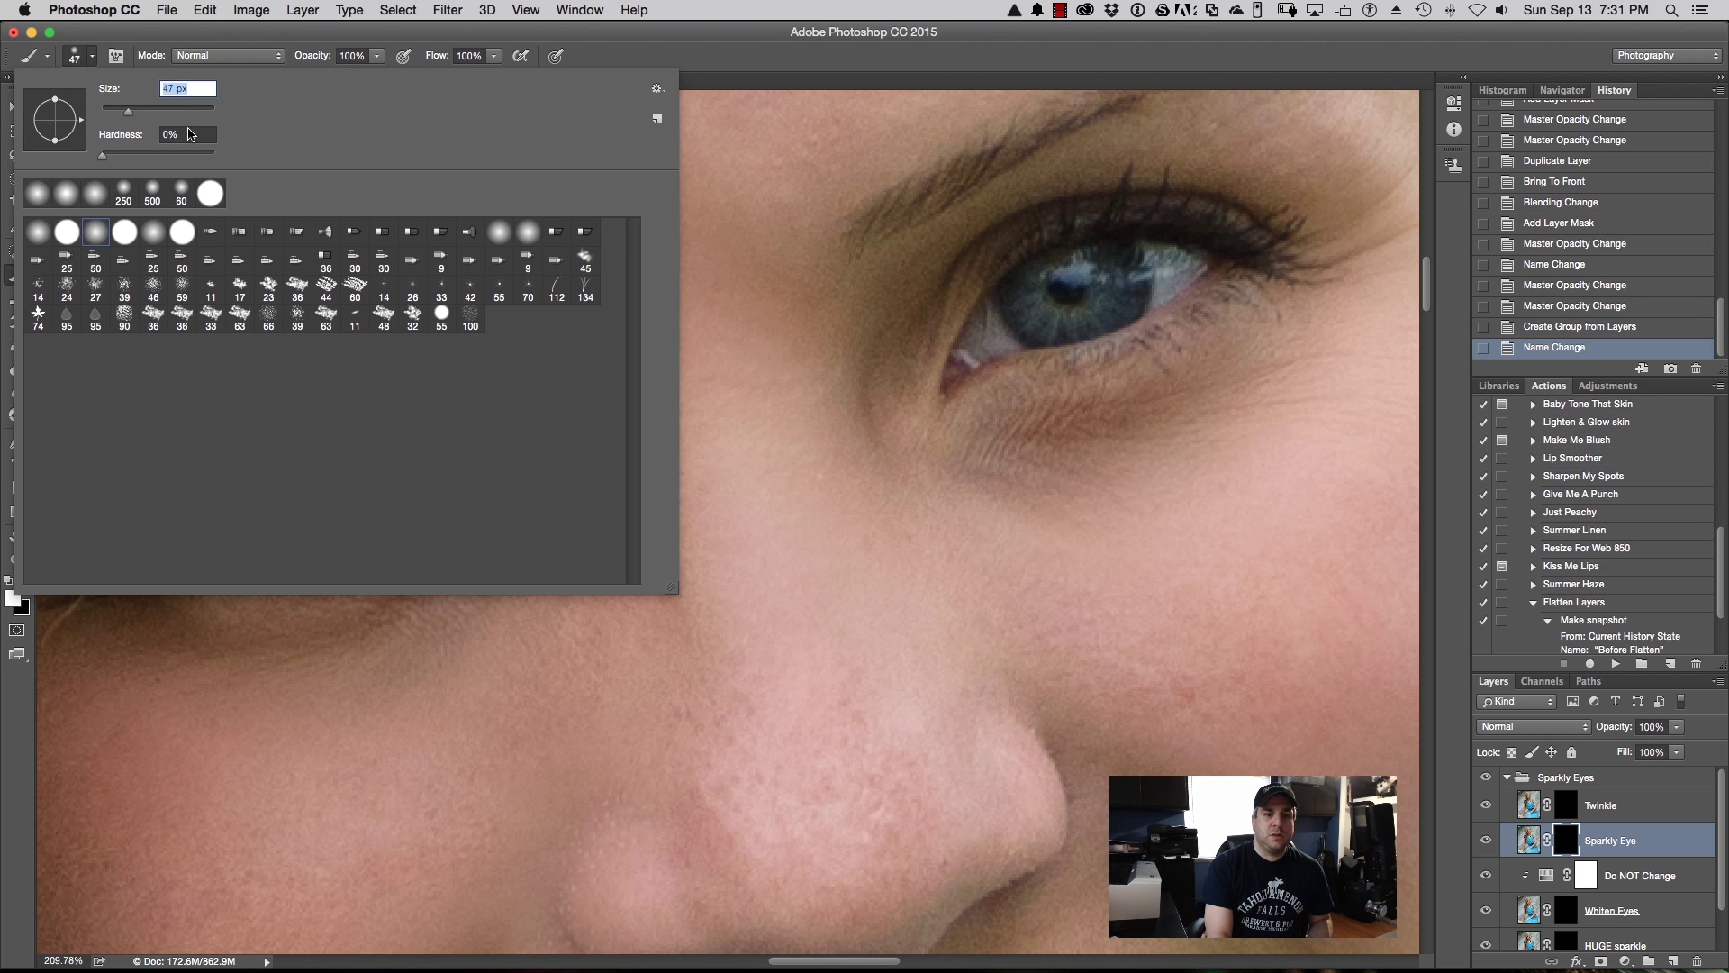
pyautogui.write('62')
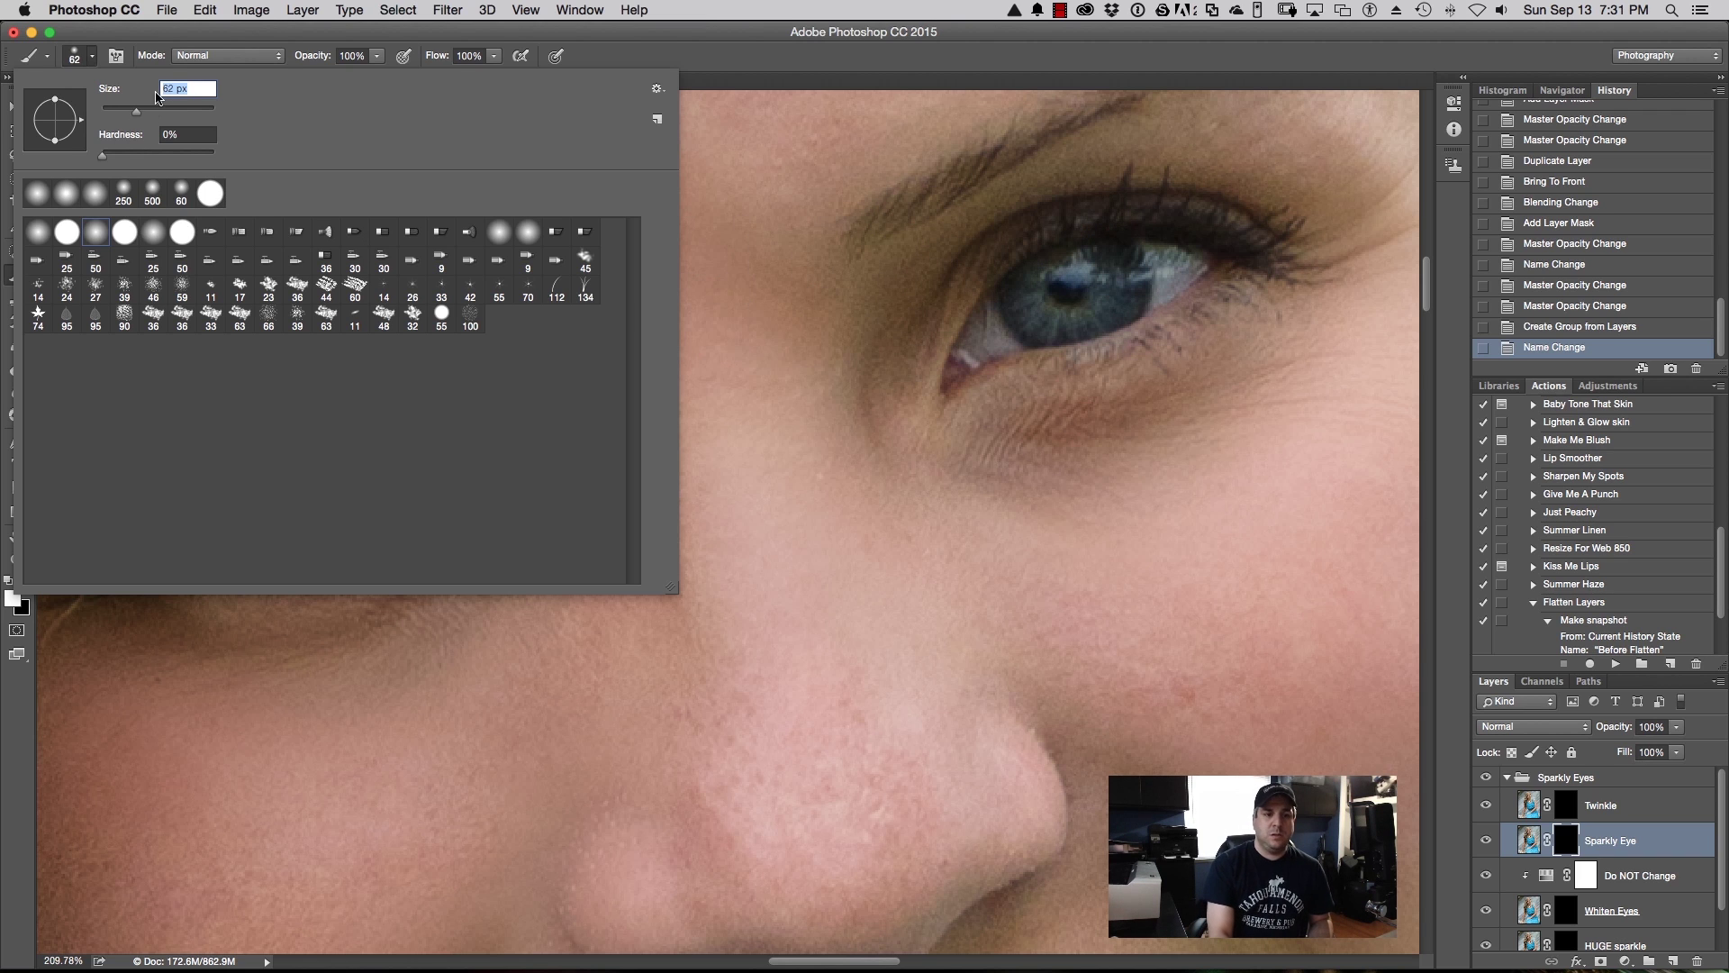
pyautogui.click(124, 111)
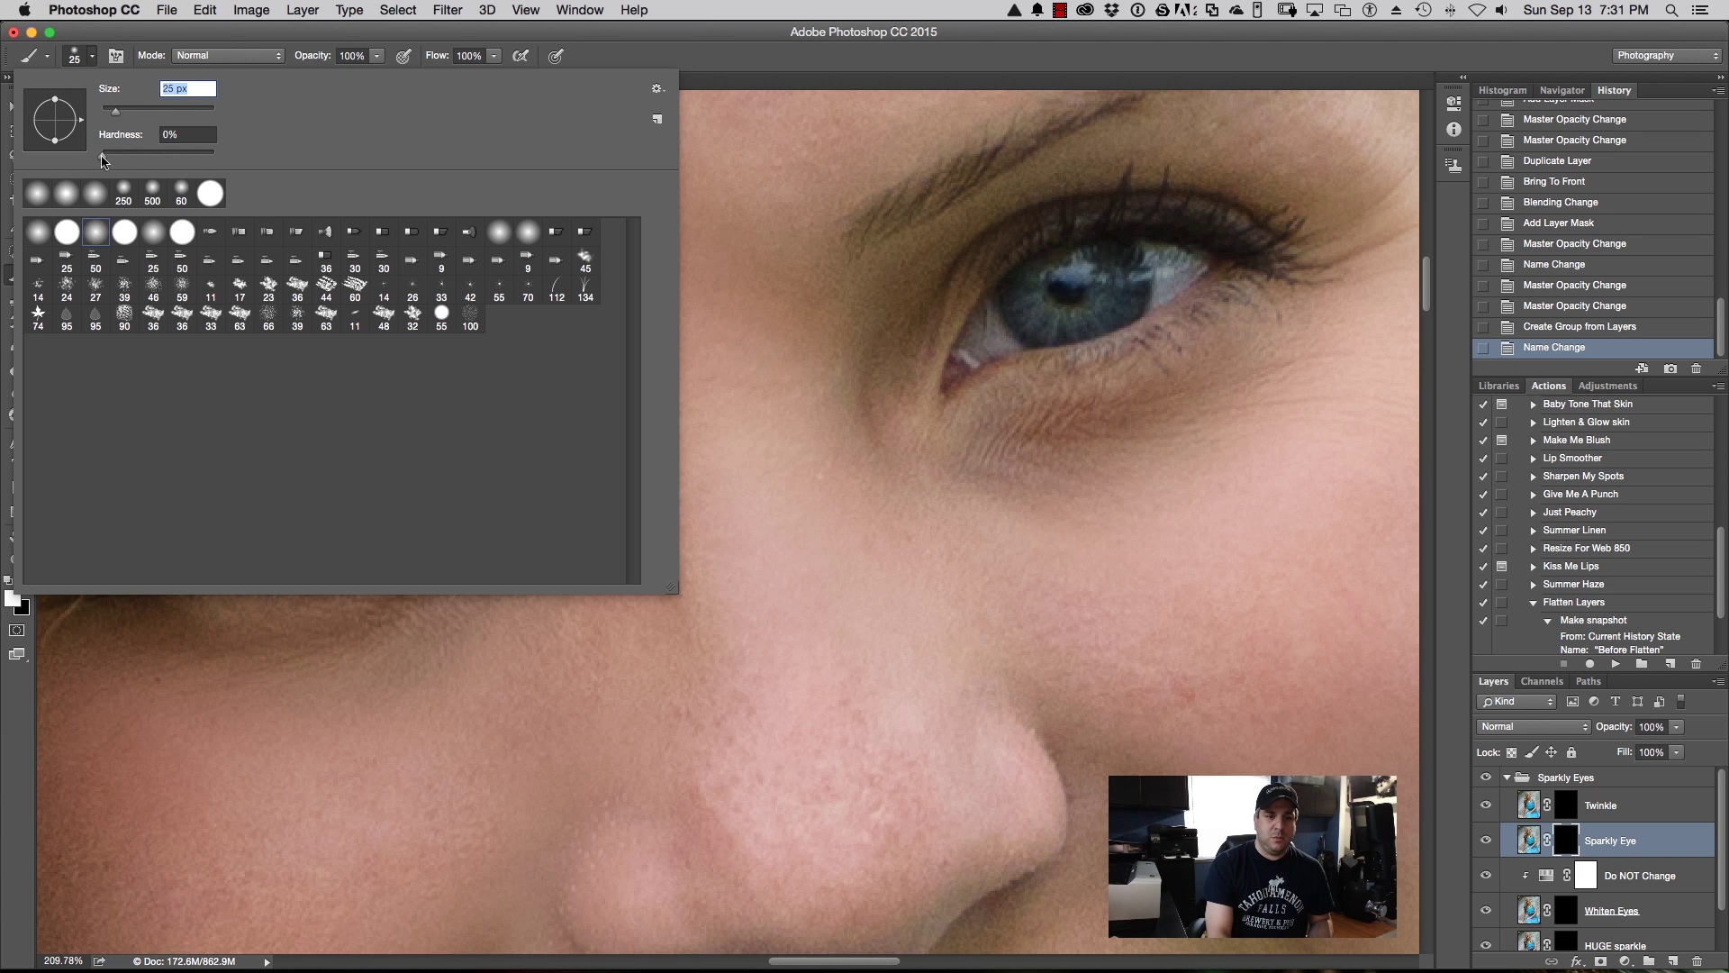
pyautogui.moveTo(102, 160); pyautogui.dragTo(122, 158)
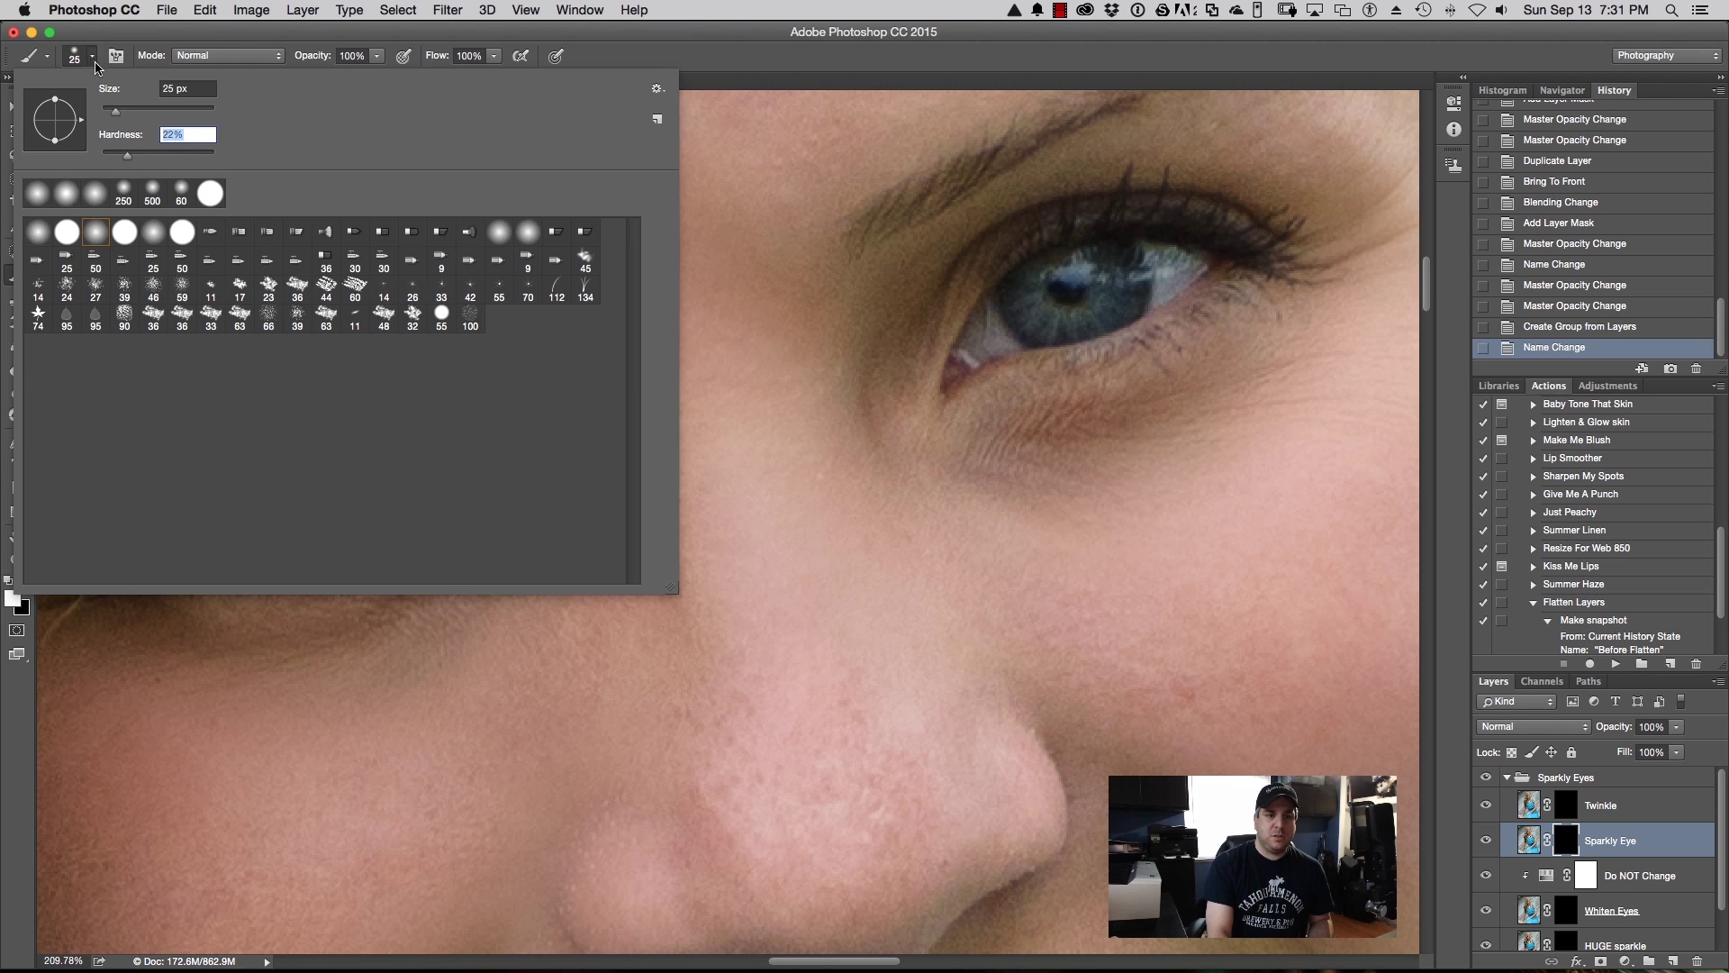
pyautogui.press('Return')
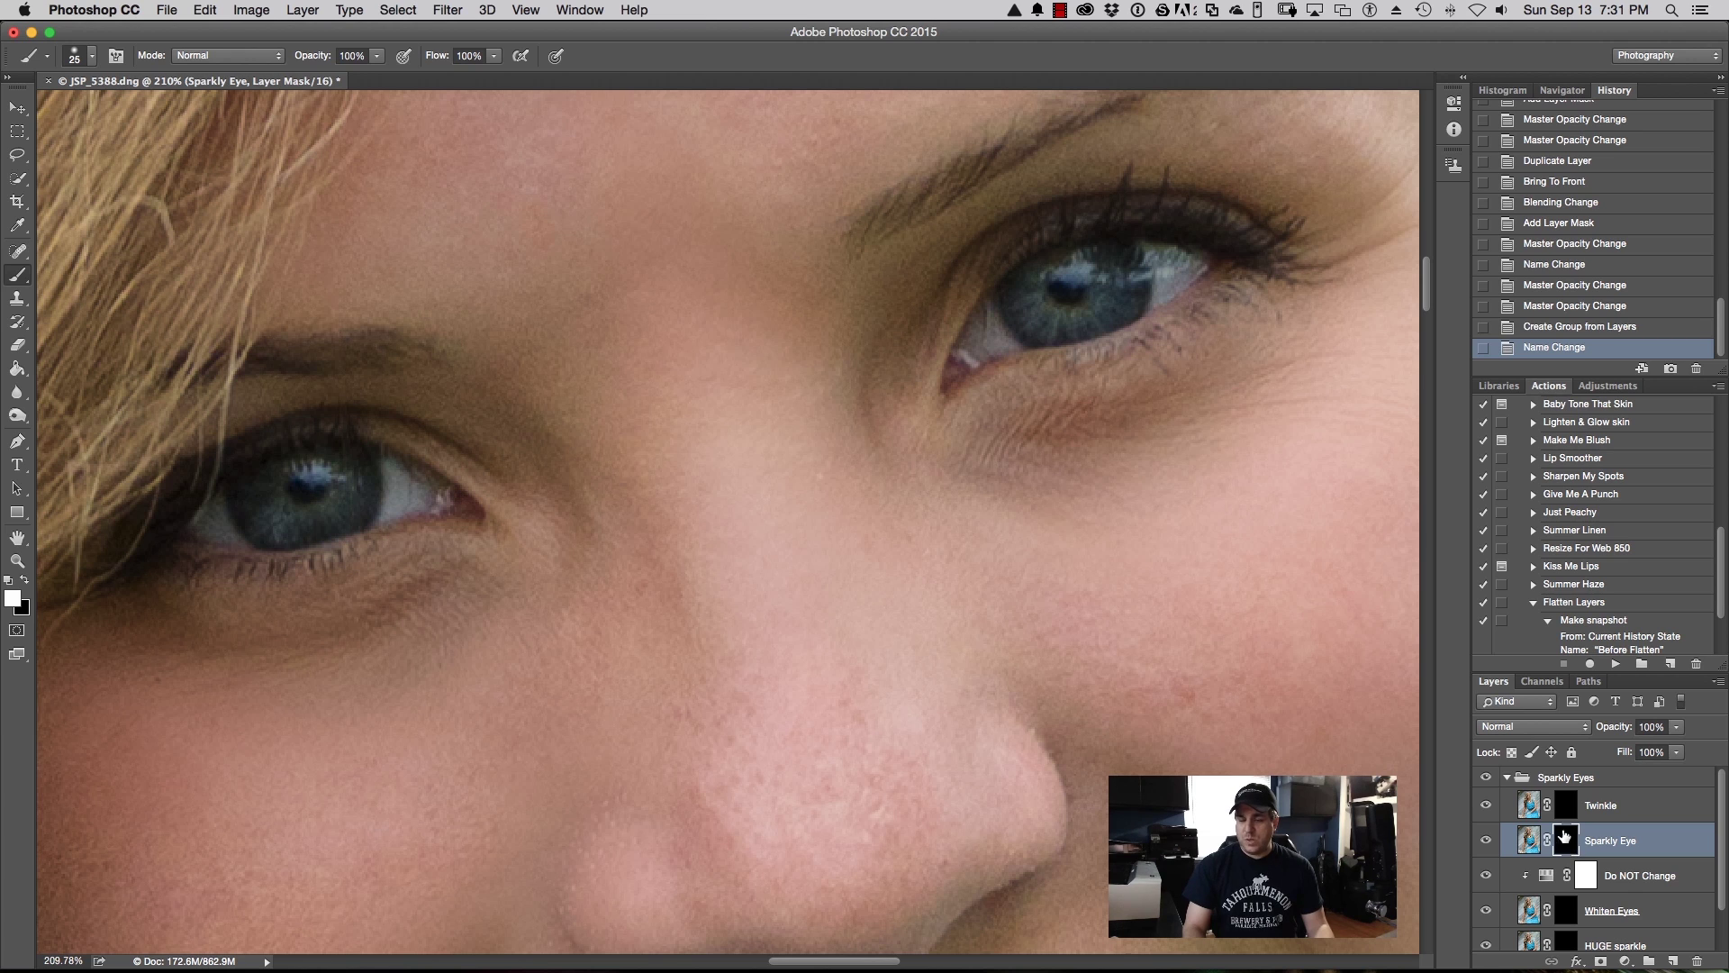
# Step: Paint white over both irises on the Sparkly Eye mask and set the layer's opacity to 35%
pyautogui.moveTo(1119, 292)
pyautogui.mouseDown()
pyautogui.moveTo(1062, 320)
pyautogui.moveTo(1031, 306)
pyautogui.moveTo(1036, 271)
pyautogui.moveTo(1147, 307)
pyautogui.mouseUp()
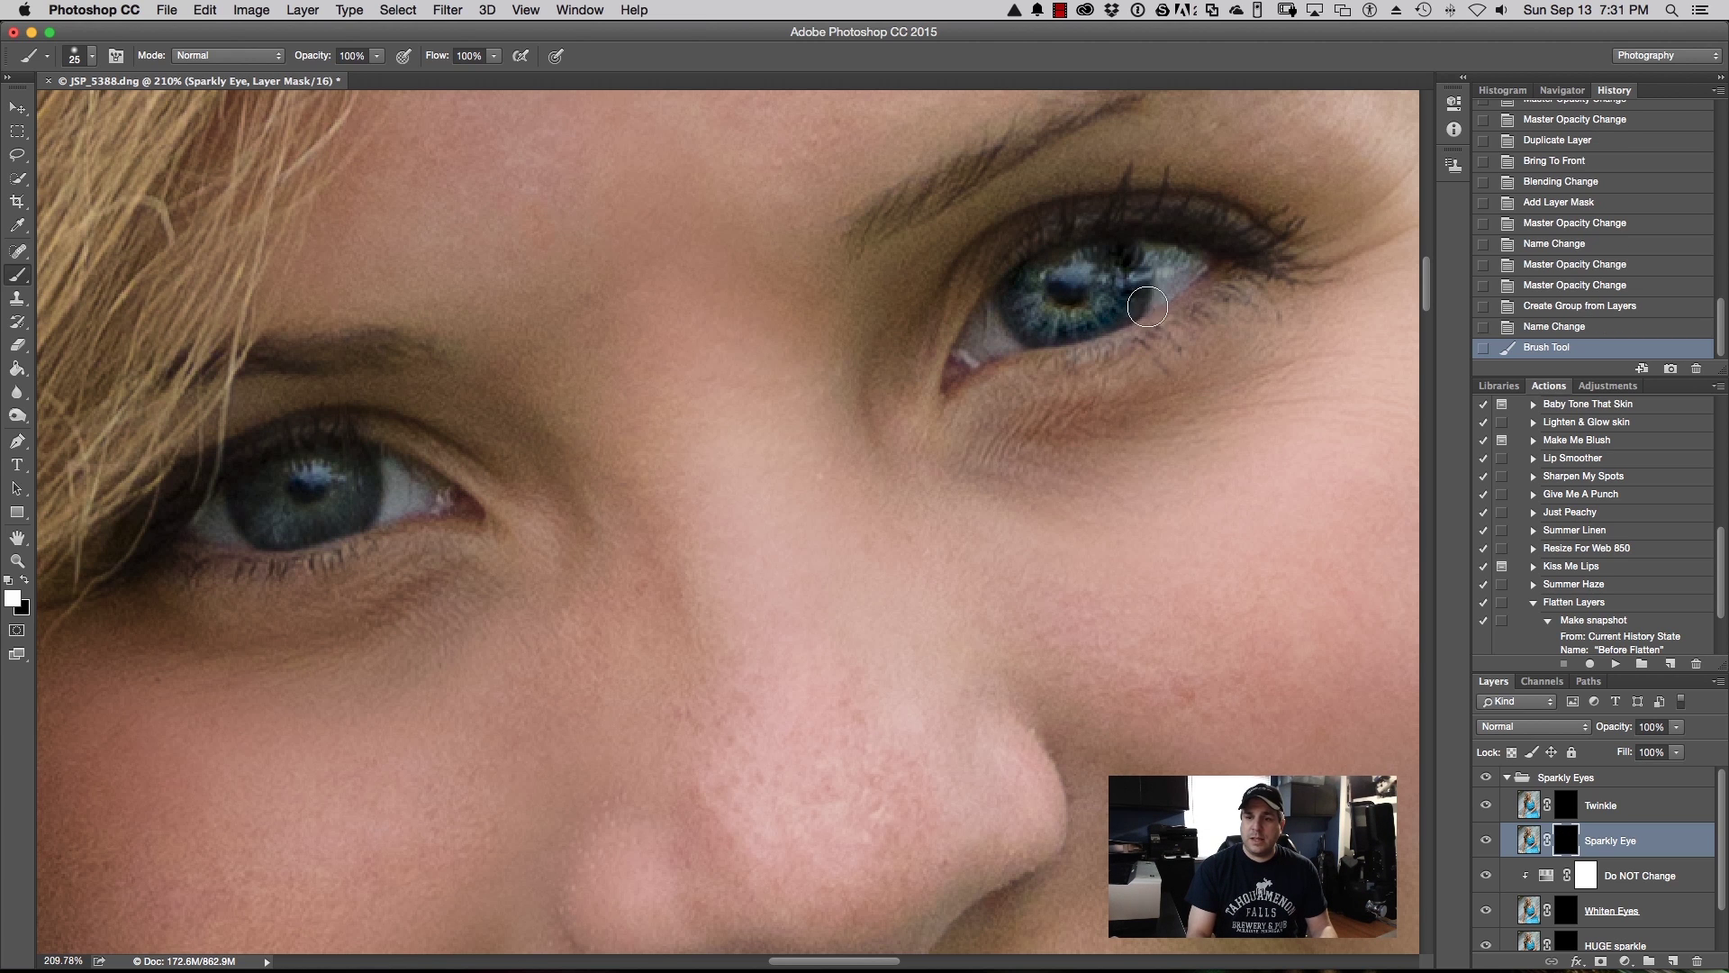
pyautogui.moveTo(343, 460)
pyautogui.mouseDown()
pyautogui.moveTo(351, 508)
pyautogui.moveTo(288, 527)
pyautogui.moveTo(254, 501)
pyautogui.moveTo(258, 465)
pyautogui.moveTo(320, 490)
pyautogui.mouseUp()
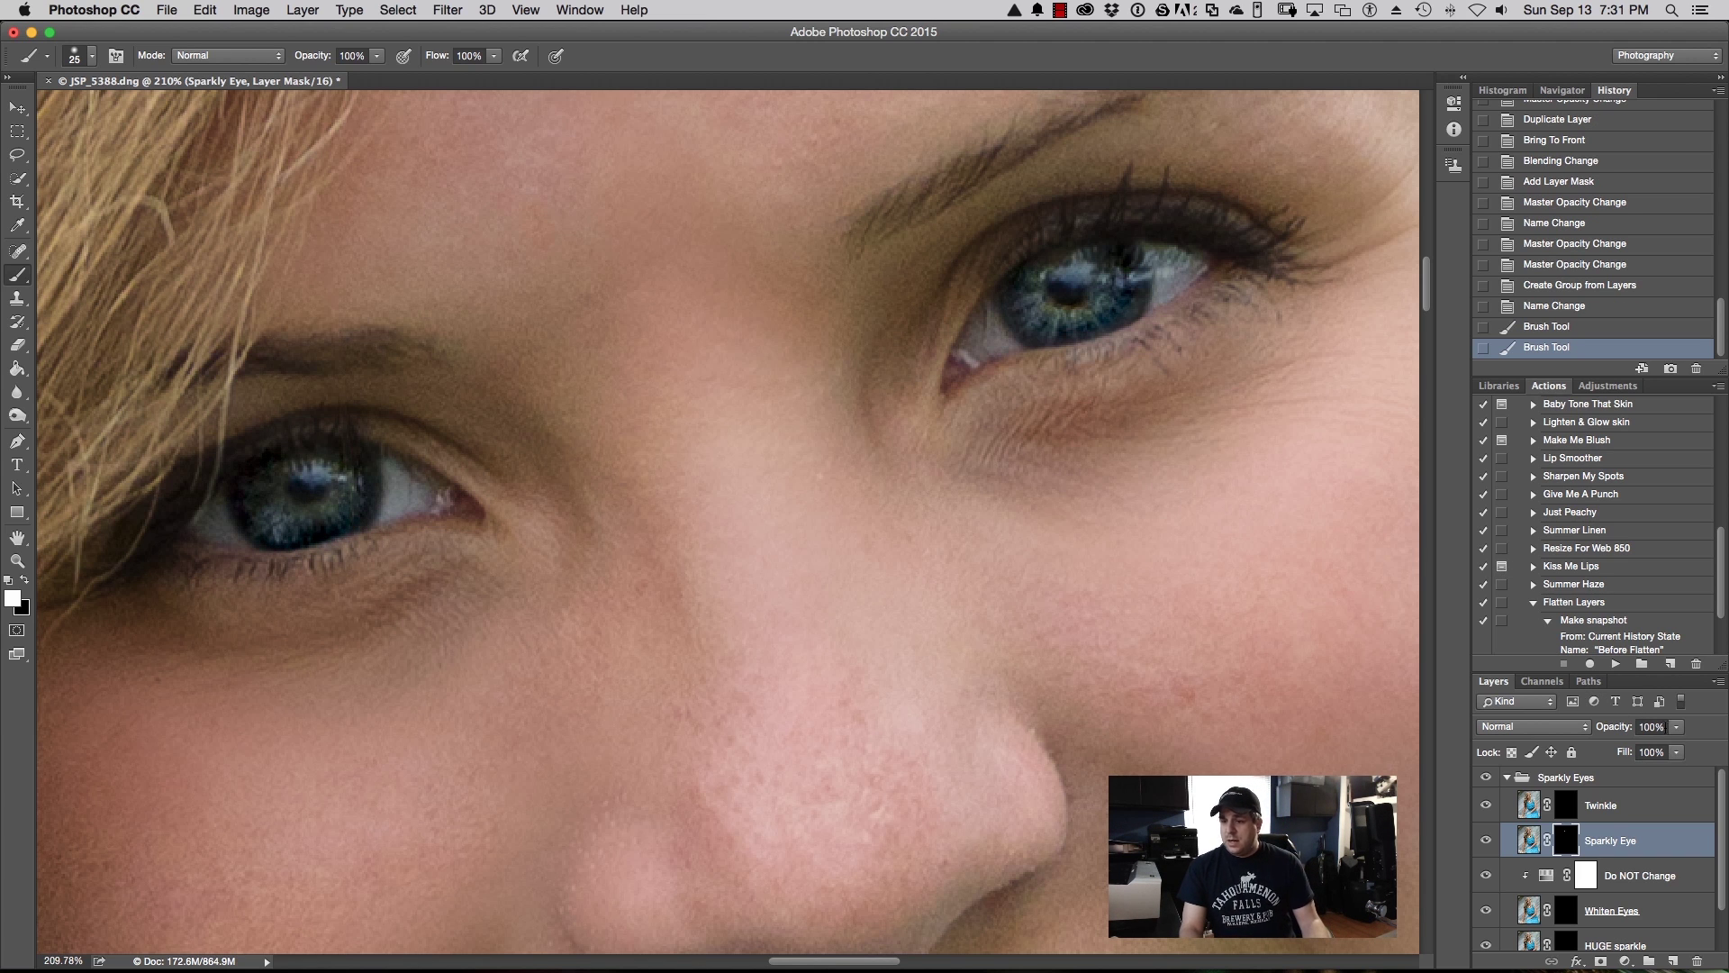
pyautogui.click(1677, 728)
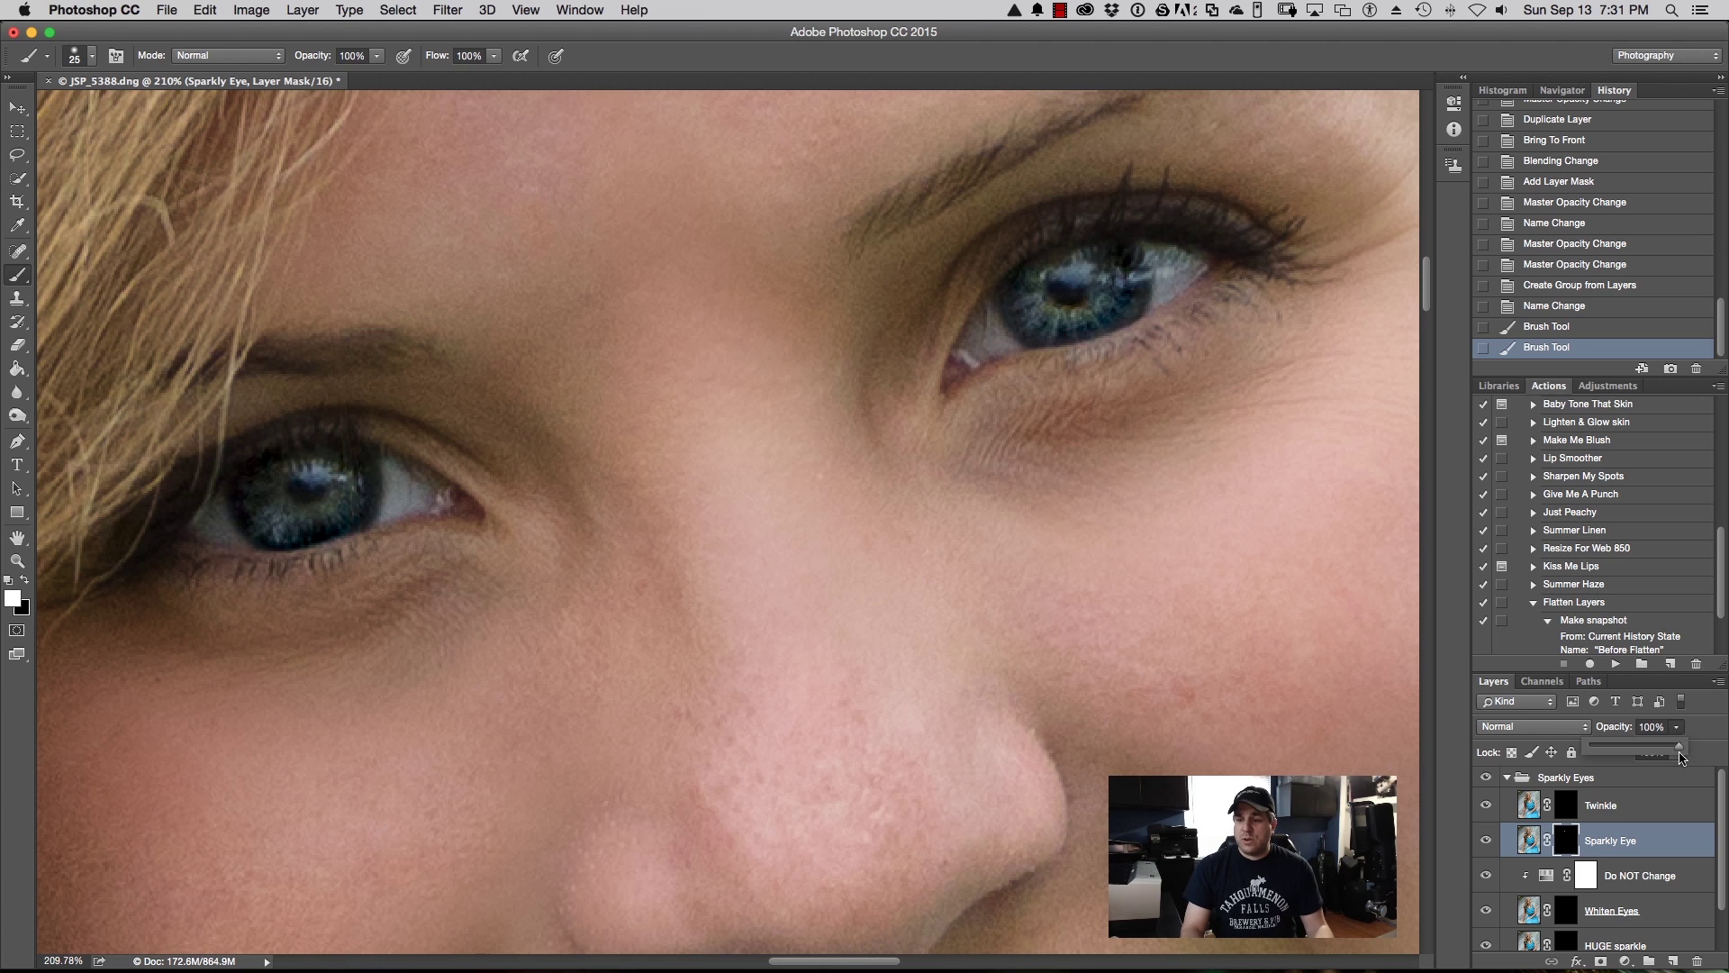
pyautogui.moveTo(1678, 748)
pyautogui.mouseDown()
pyautogui.moveTo(1647, 749)
pyautogui.moveTo(1691, 747)
pyautogui.mouseUp()
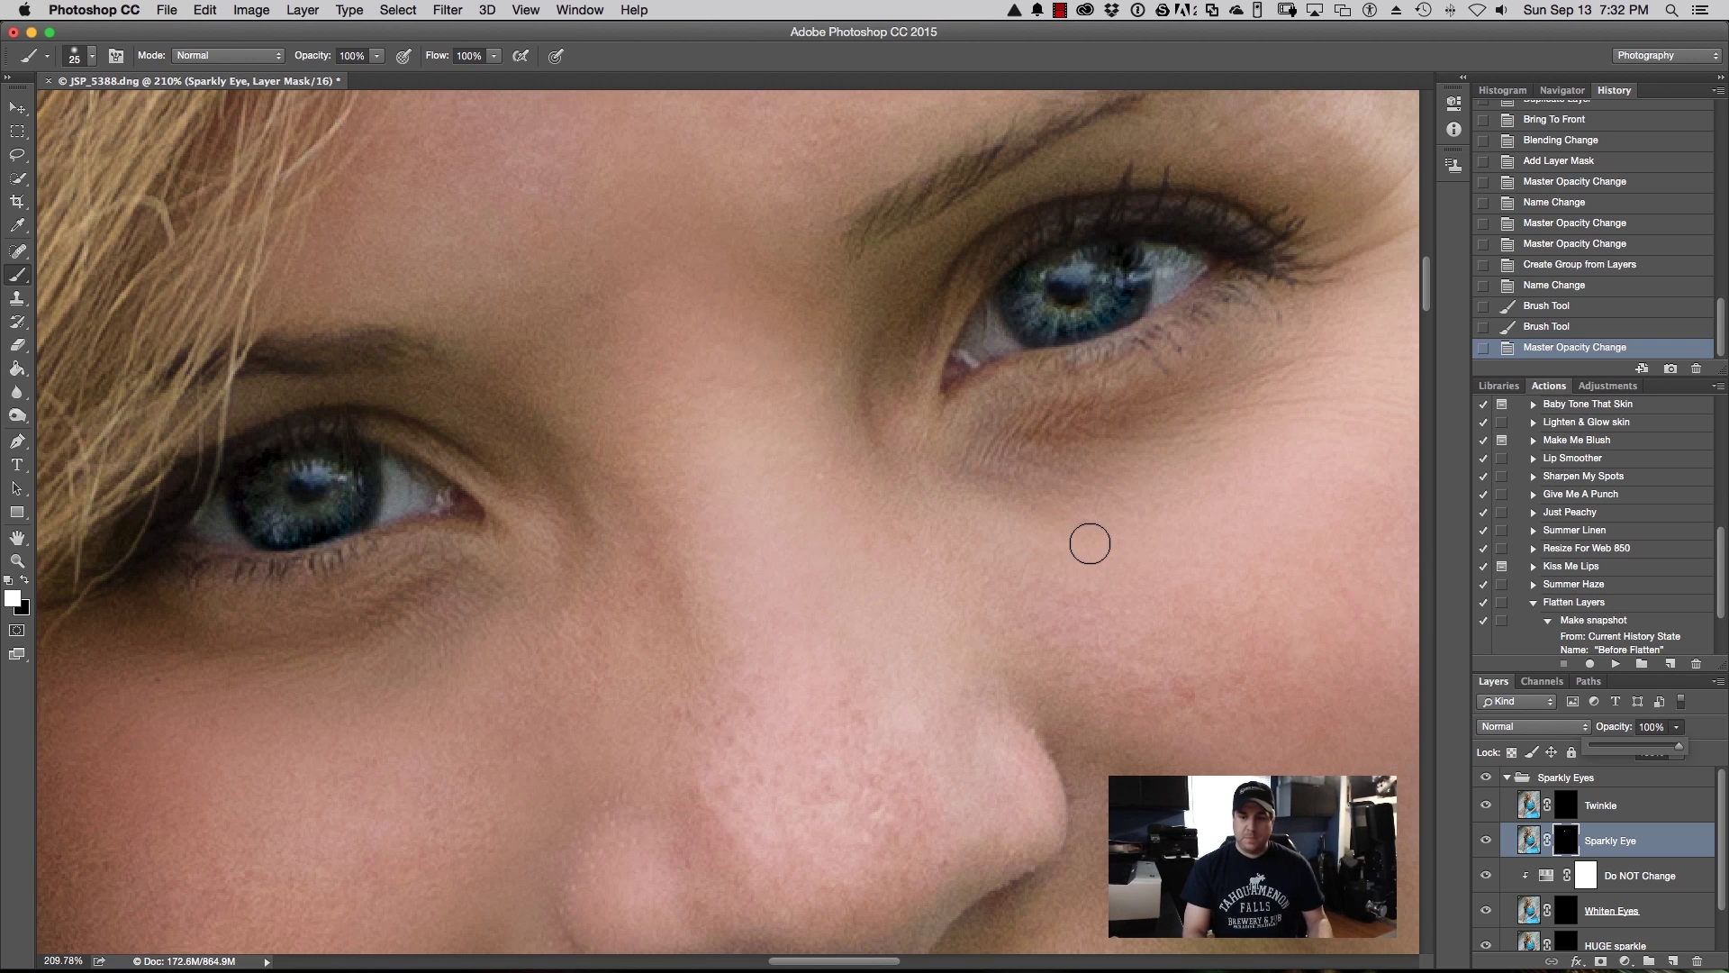
pyautogui.scroll(-5, 1090, 544)
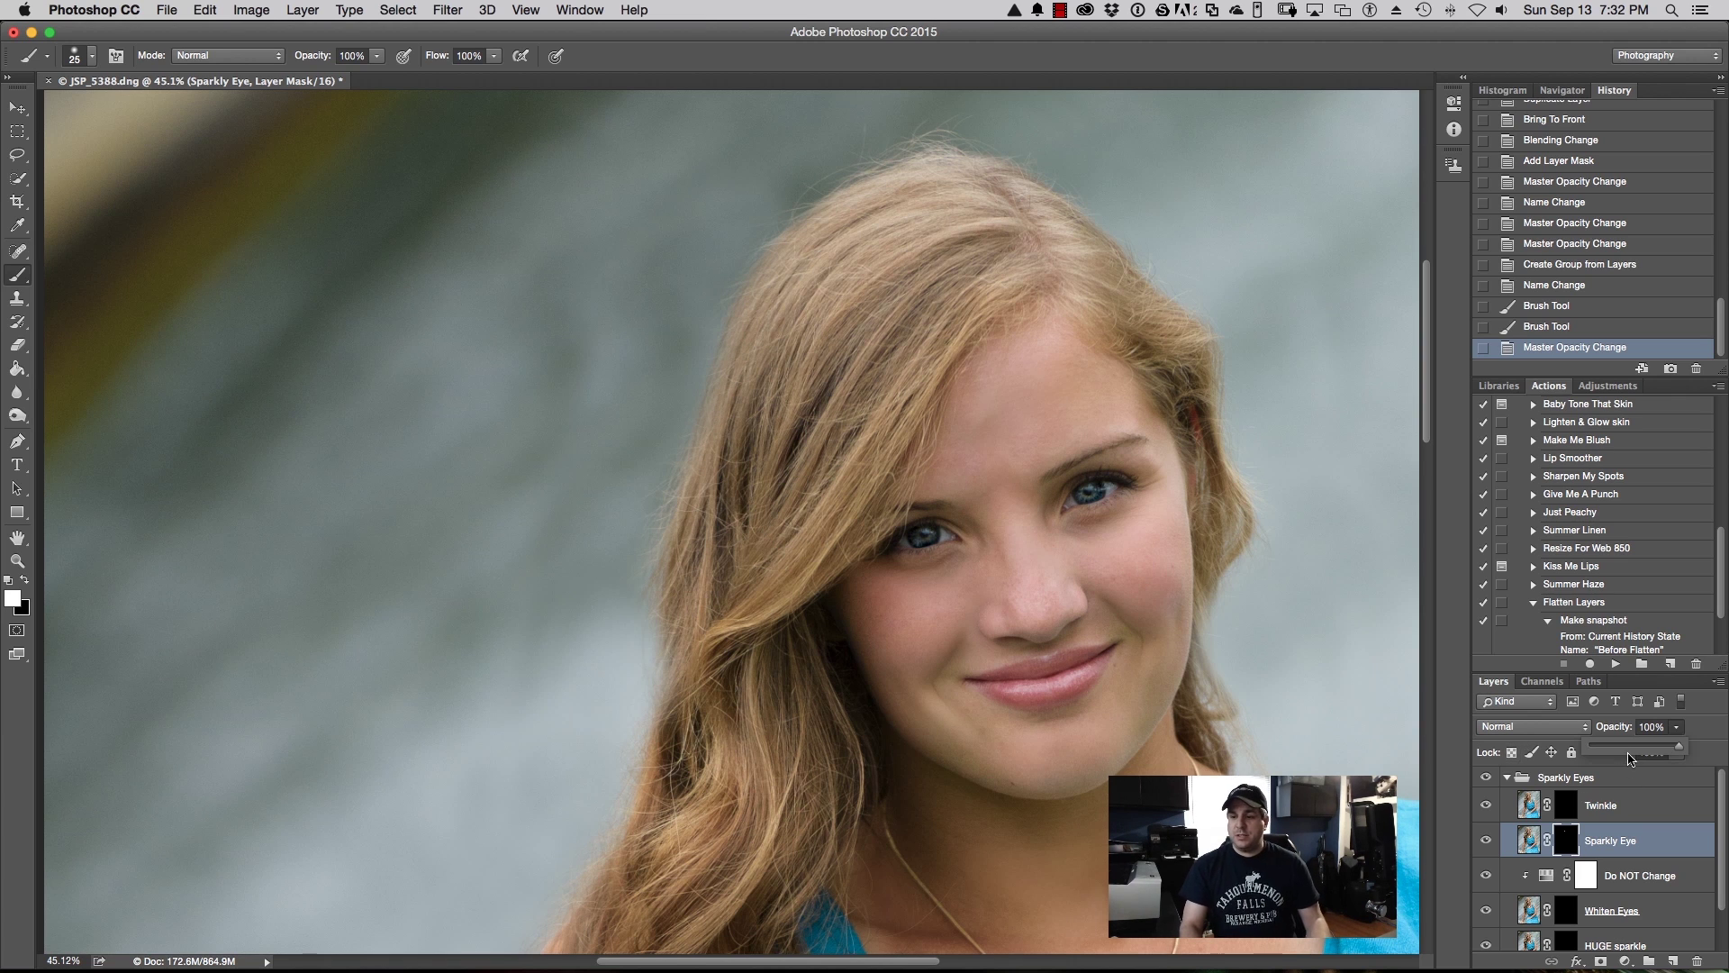
pyautogui.moveTo(1677, 749); pyautogui.dragTo(1633, 747)
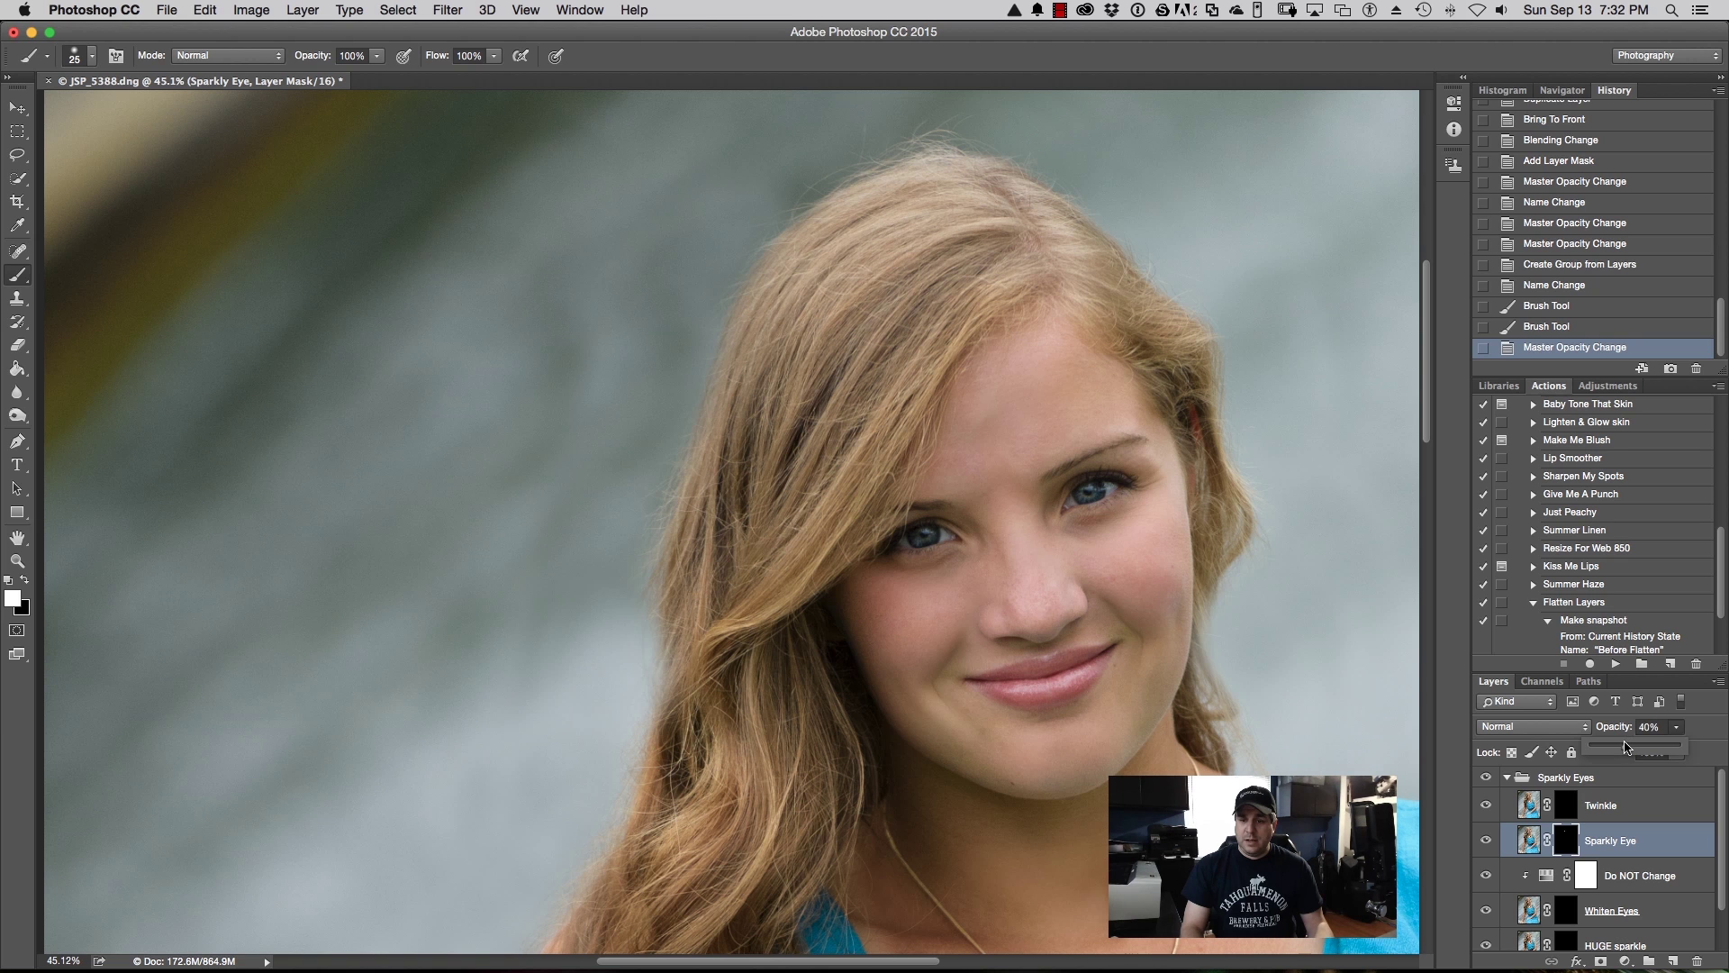
pyautogui.click(1676, 735)
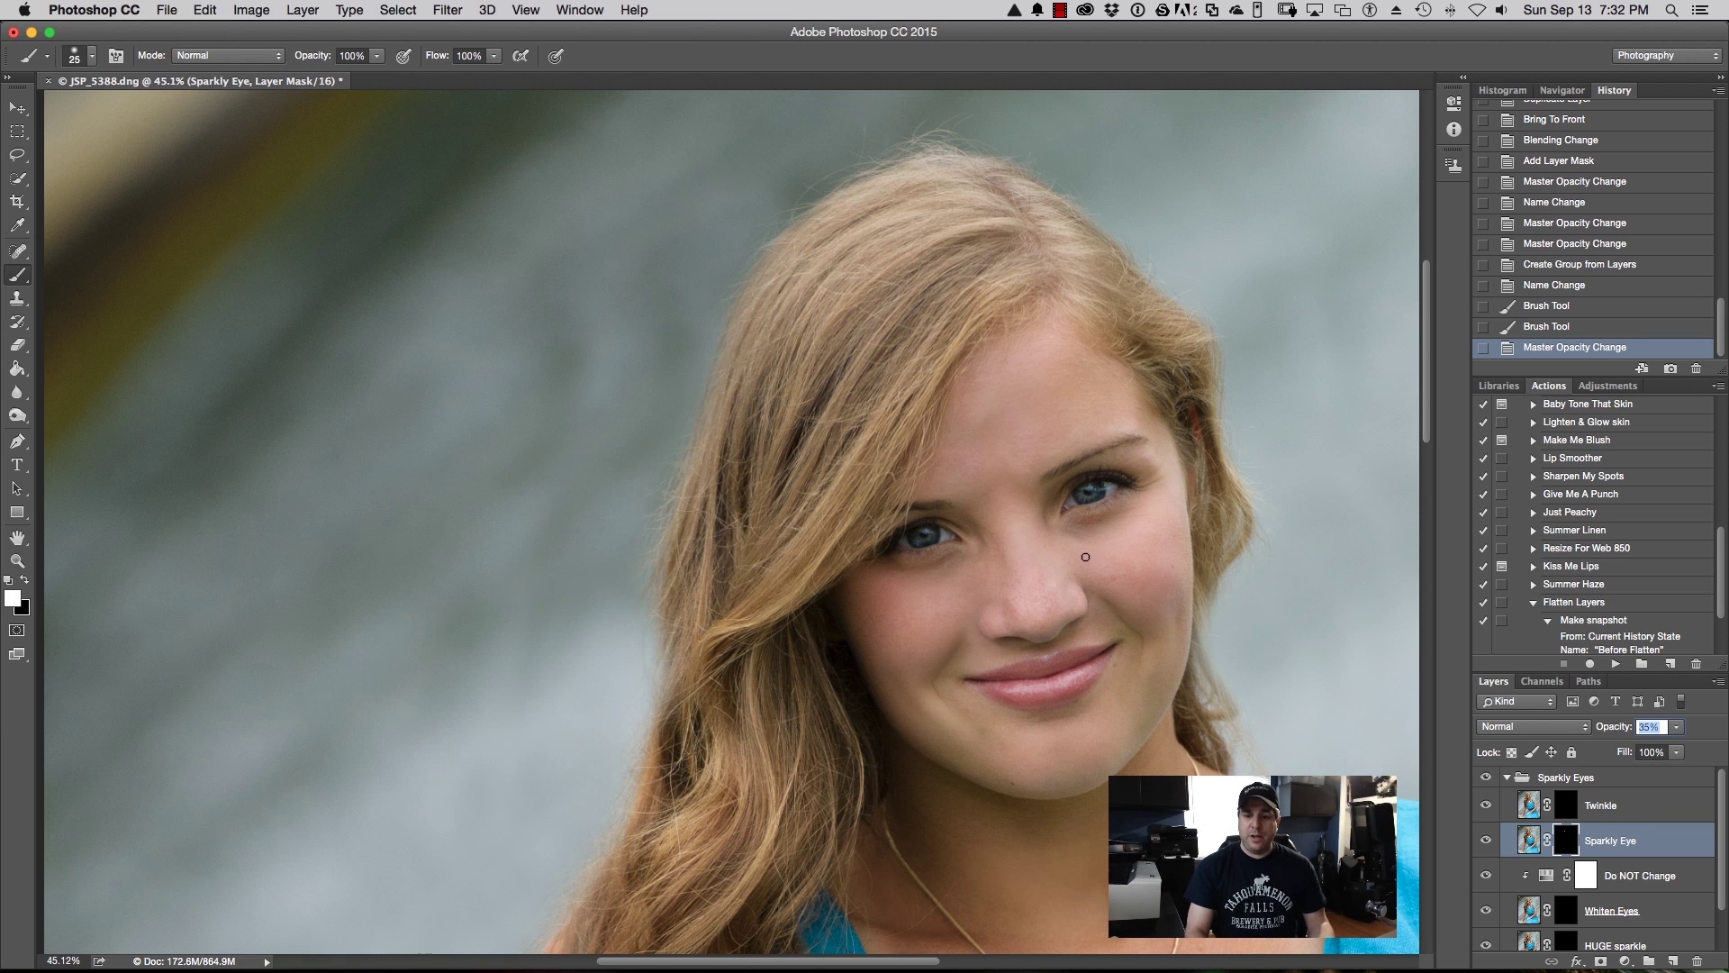
# Step: Select the Whiten Eyes layer mask and paint white over the whites of both eyes on either side of each iris
pyautogui.scroll(6, 1098, 545)
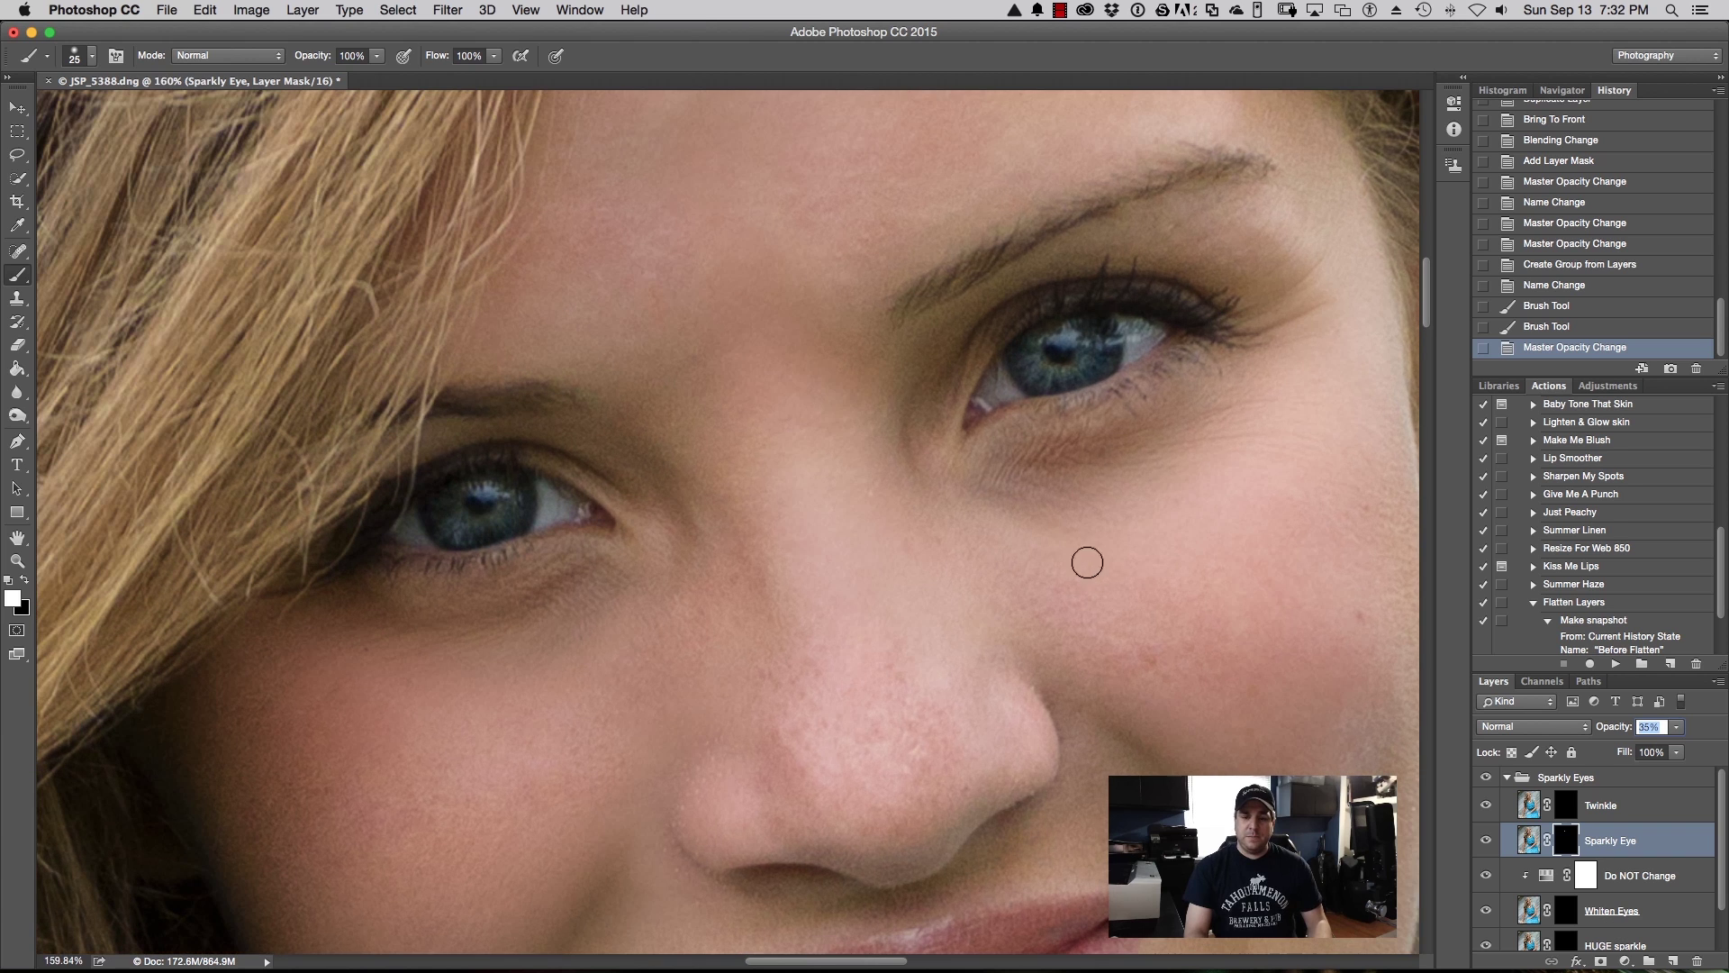
pyautogui.scroll(-2, 1708, 802)
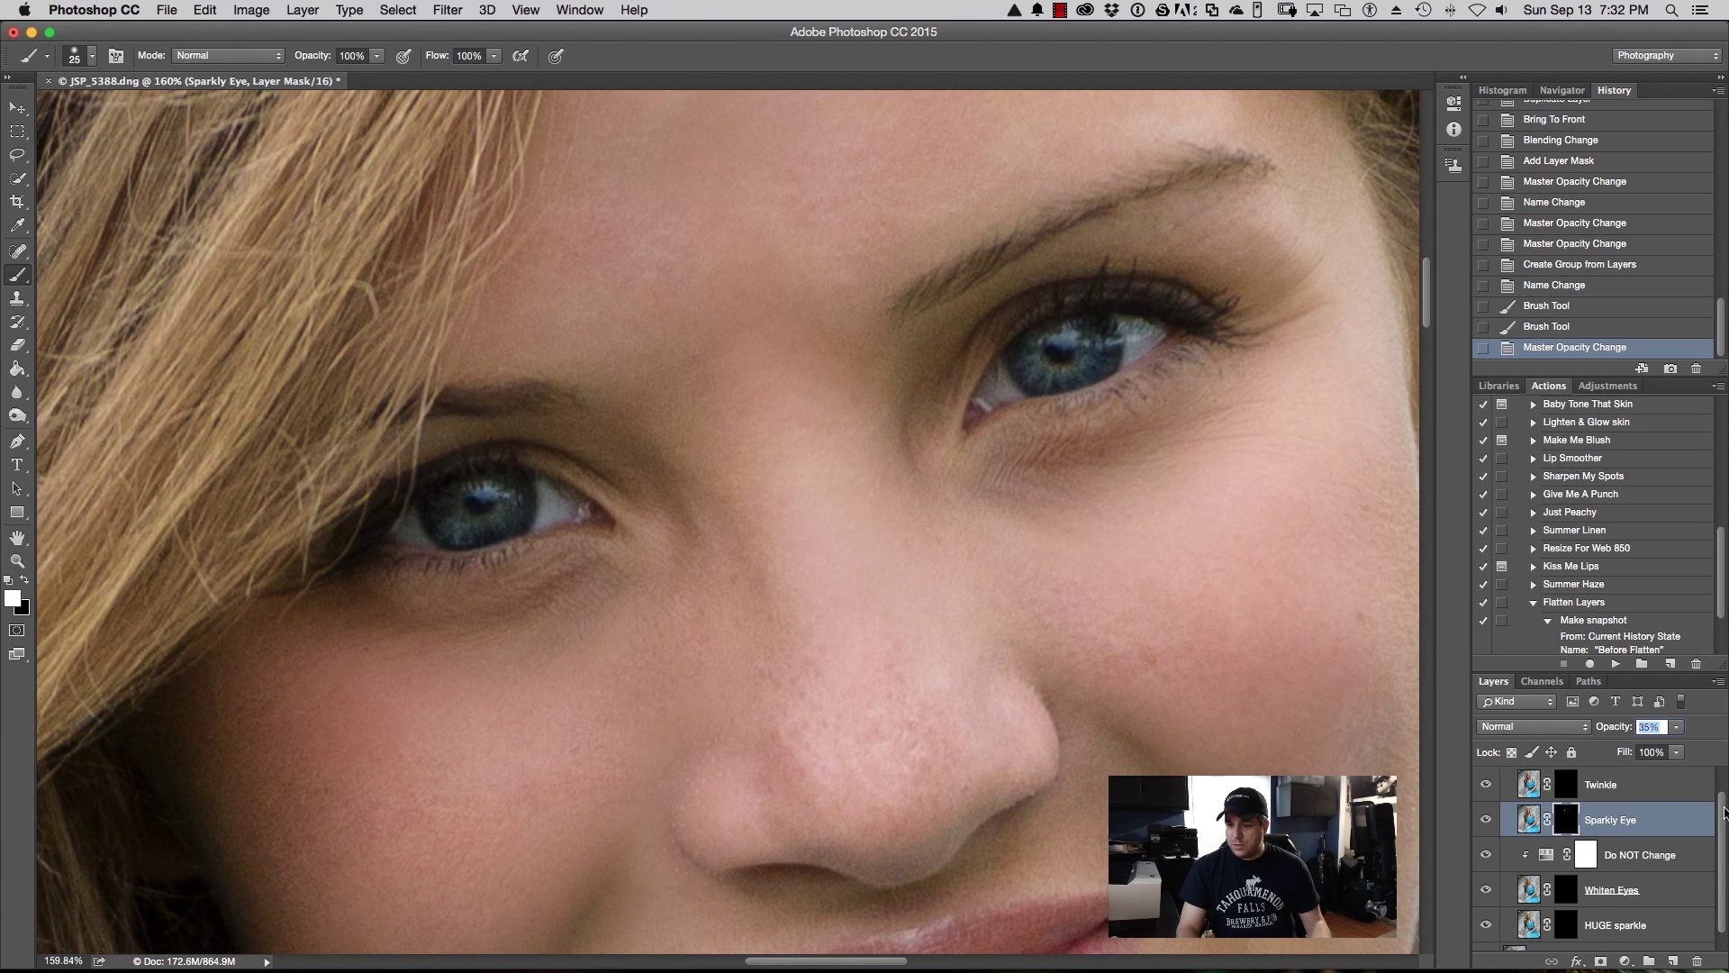
pyautogui.click(1567, 867)
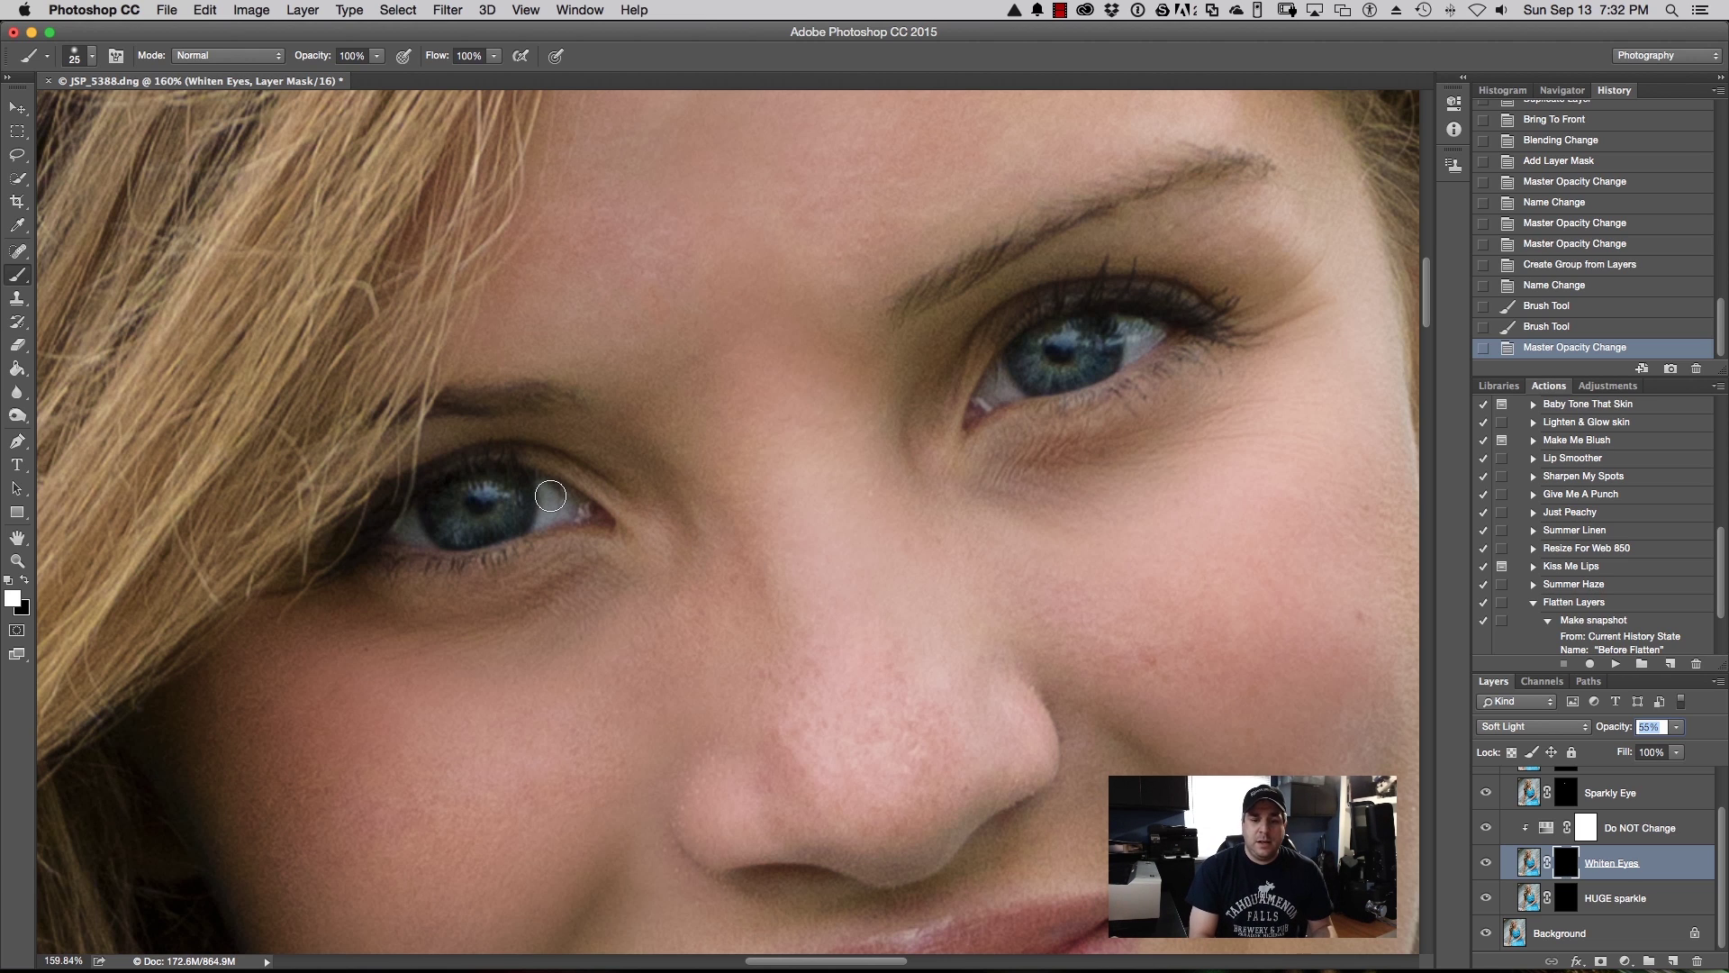
pyautogui.moveTo(550, 497); pyautogui.dragTo(546, 520)
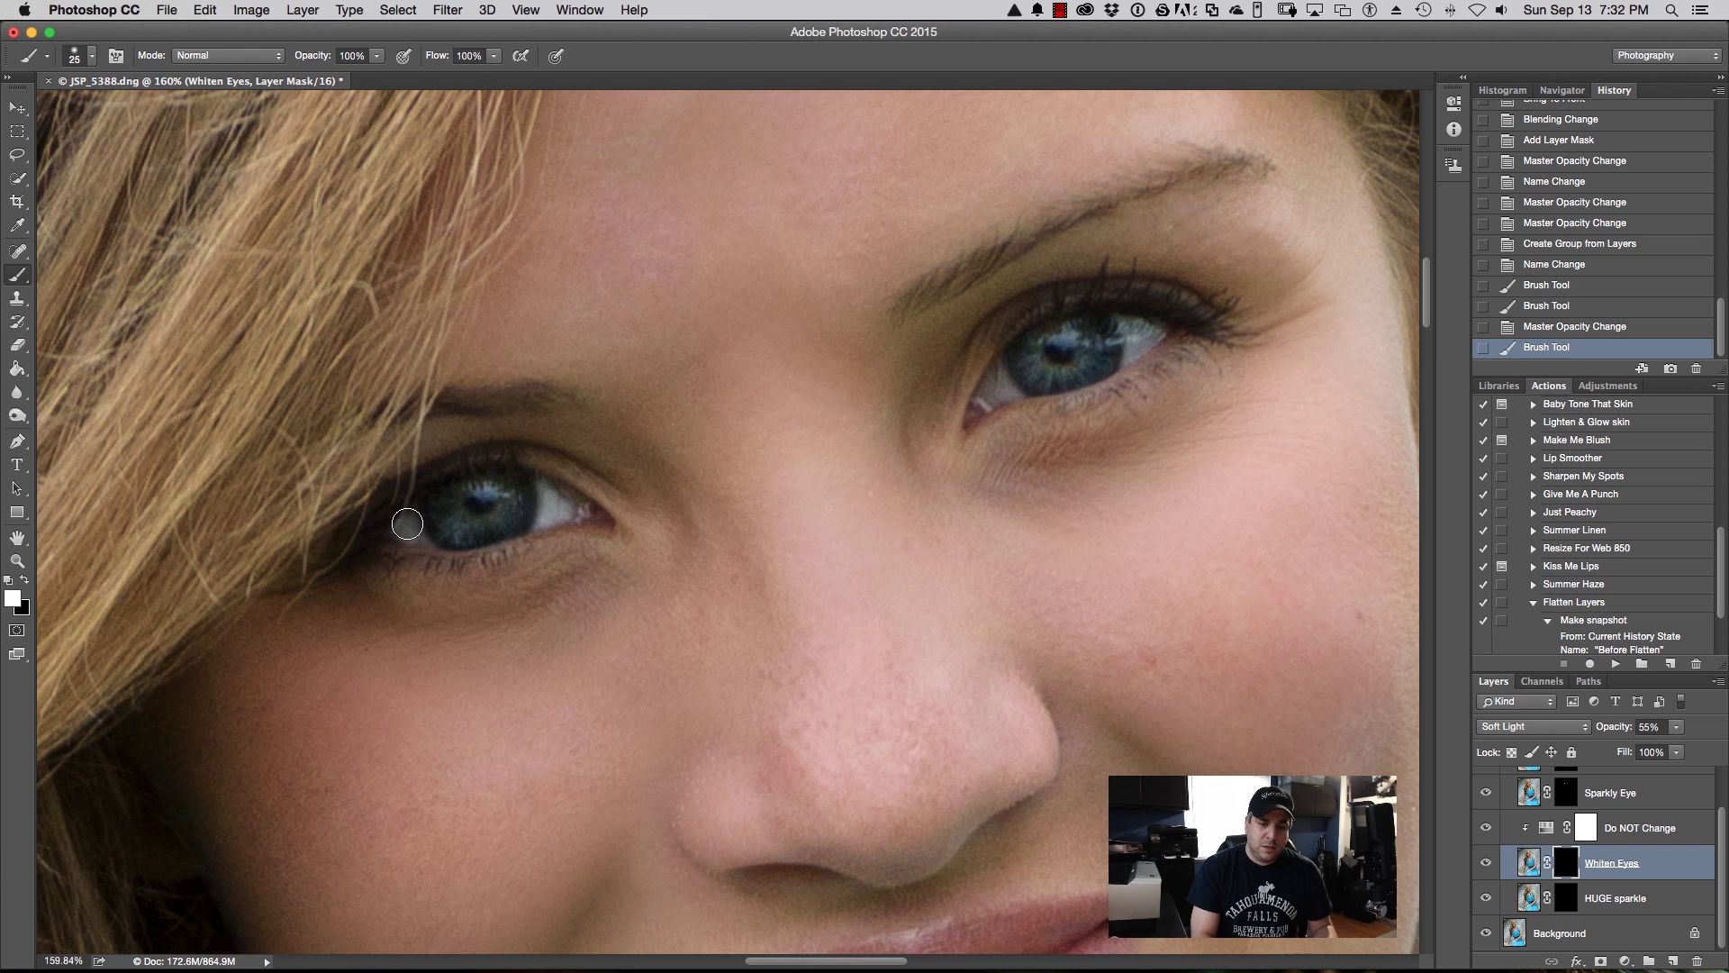
pyautogui.moveTo(408, 514); pyautogui.dragTo(417, 554)
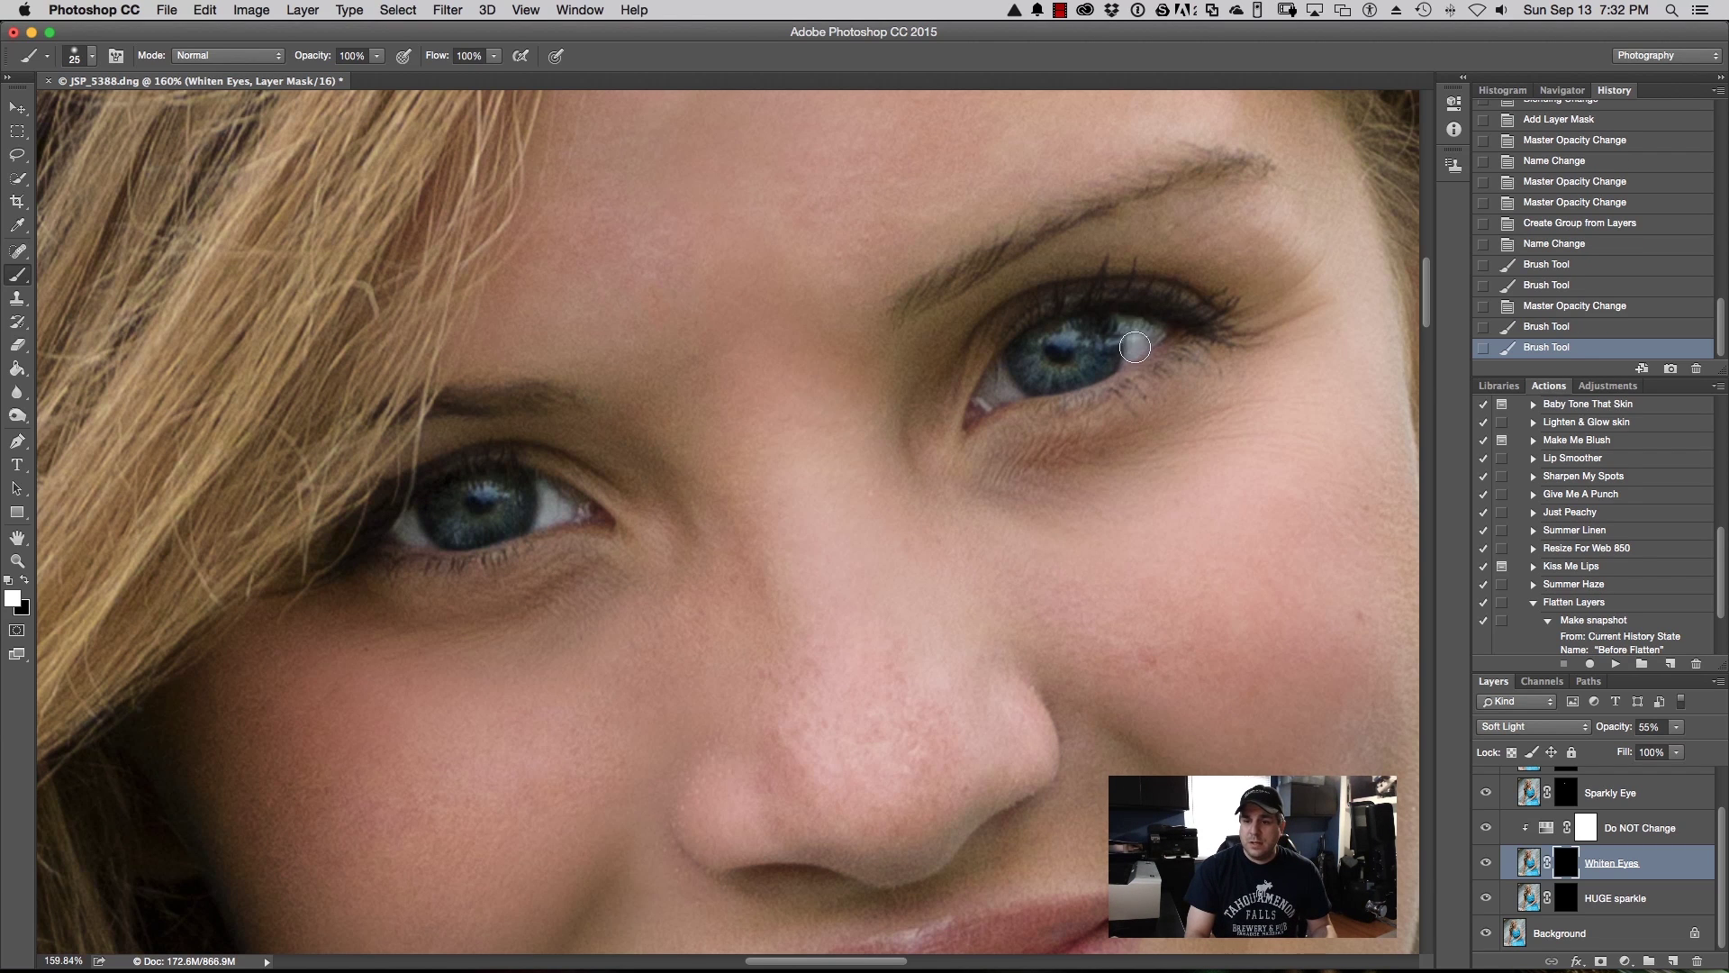
pyautogui.moveTo(1138, 327); pyautogui.dragTo(1142, 342)
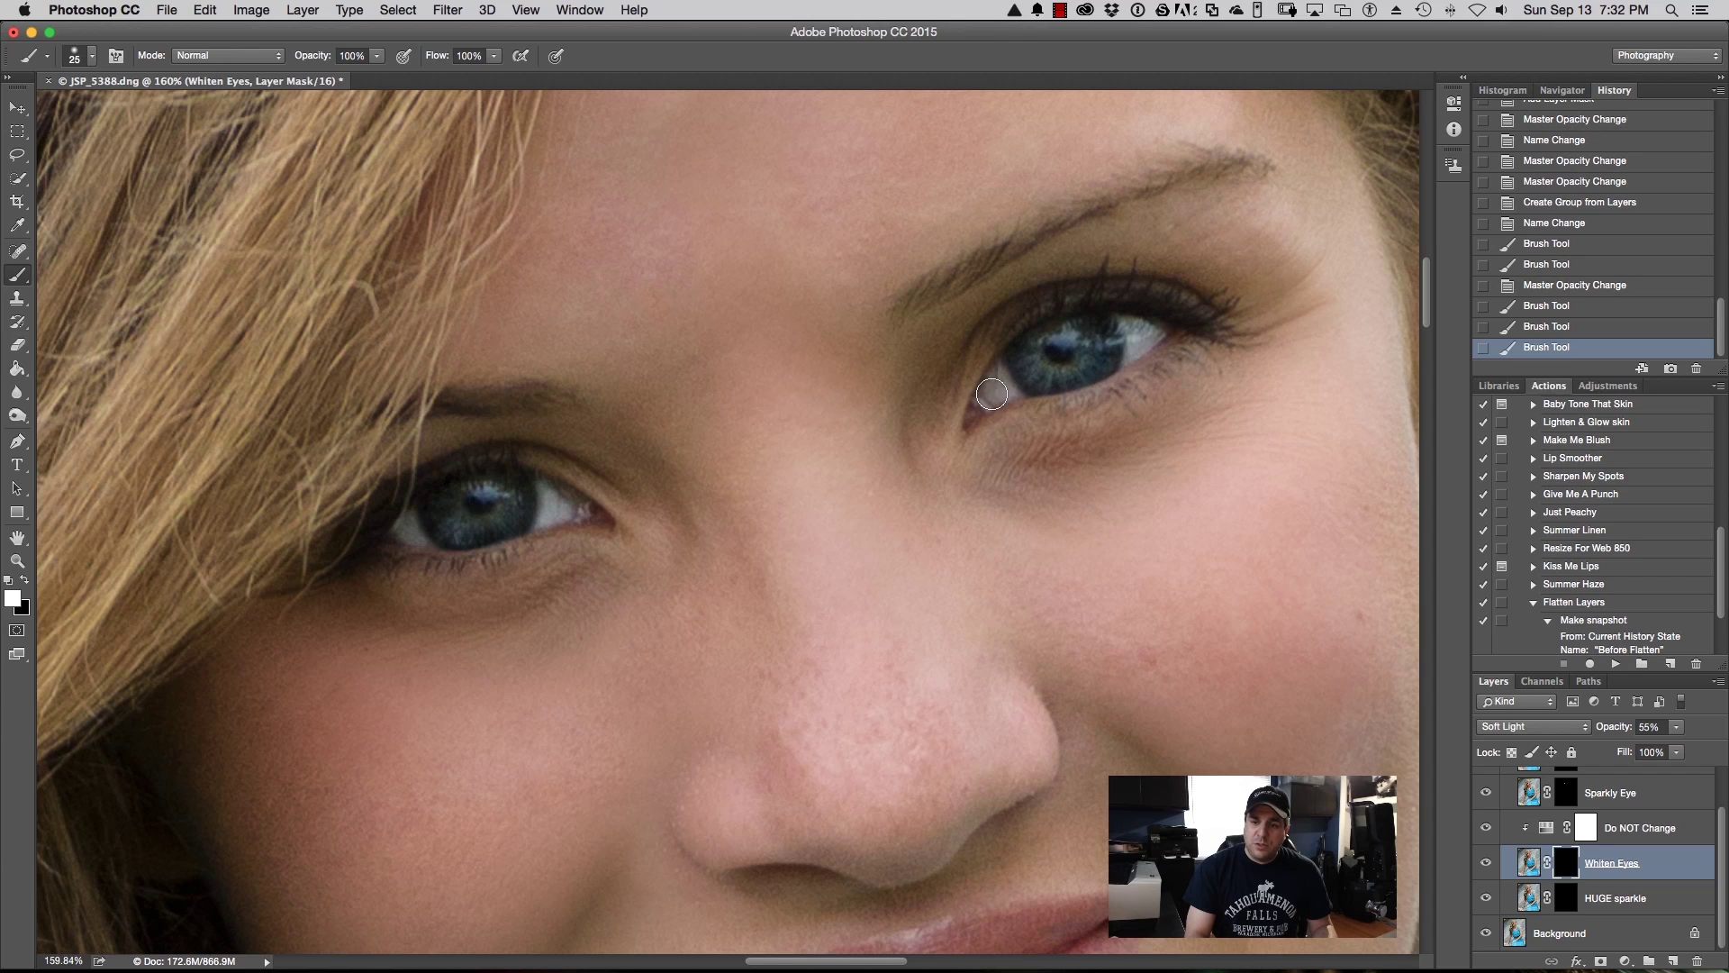
pyautogui.click(999, 381)
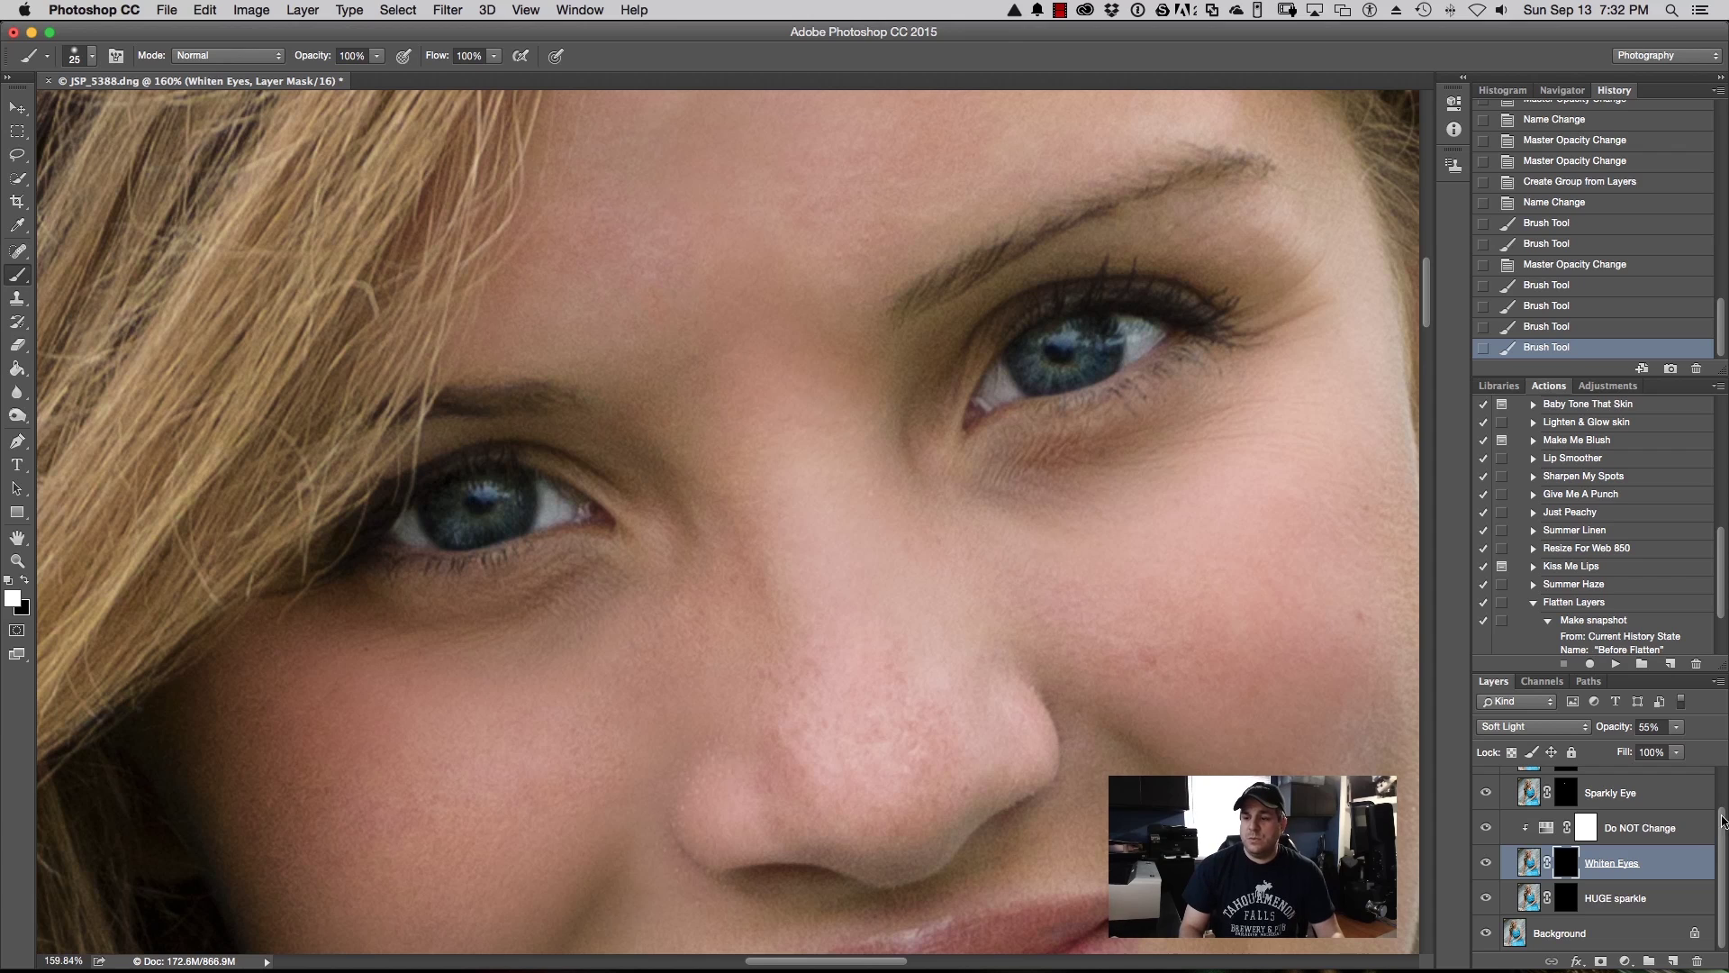
# Step: Raise the Whiten Eyes layer to 100% opacity to dab along the hair-side eye's lower edge, and set its opacity to 40%
pyautogui.click(1677, 729)
pyautogui.moveTo(1681, 749); pyautogui.dragTo(1718, 745)
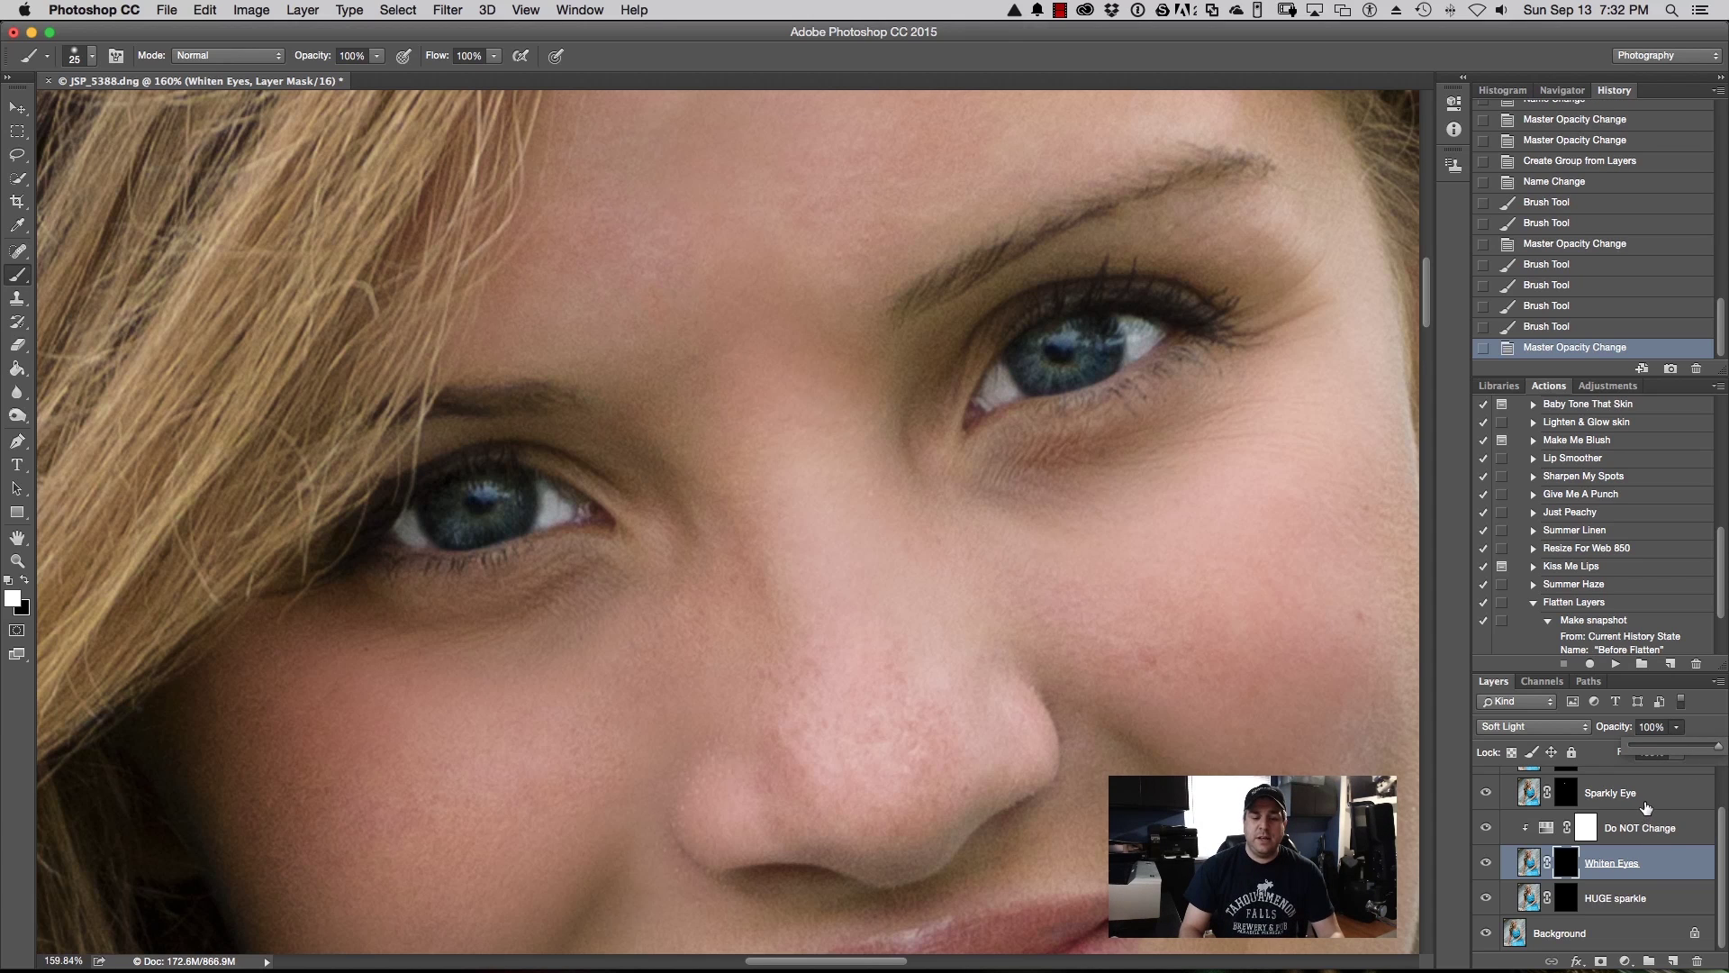
pyautogui.click(415, 566)
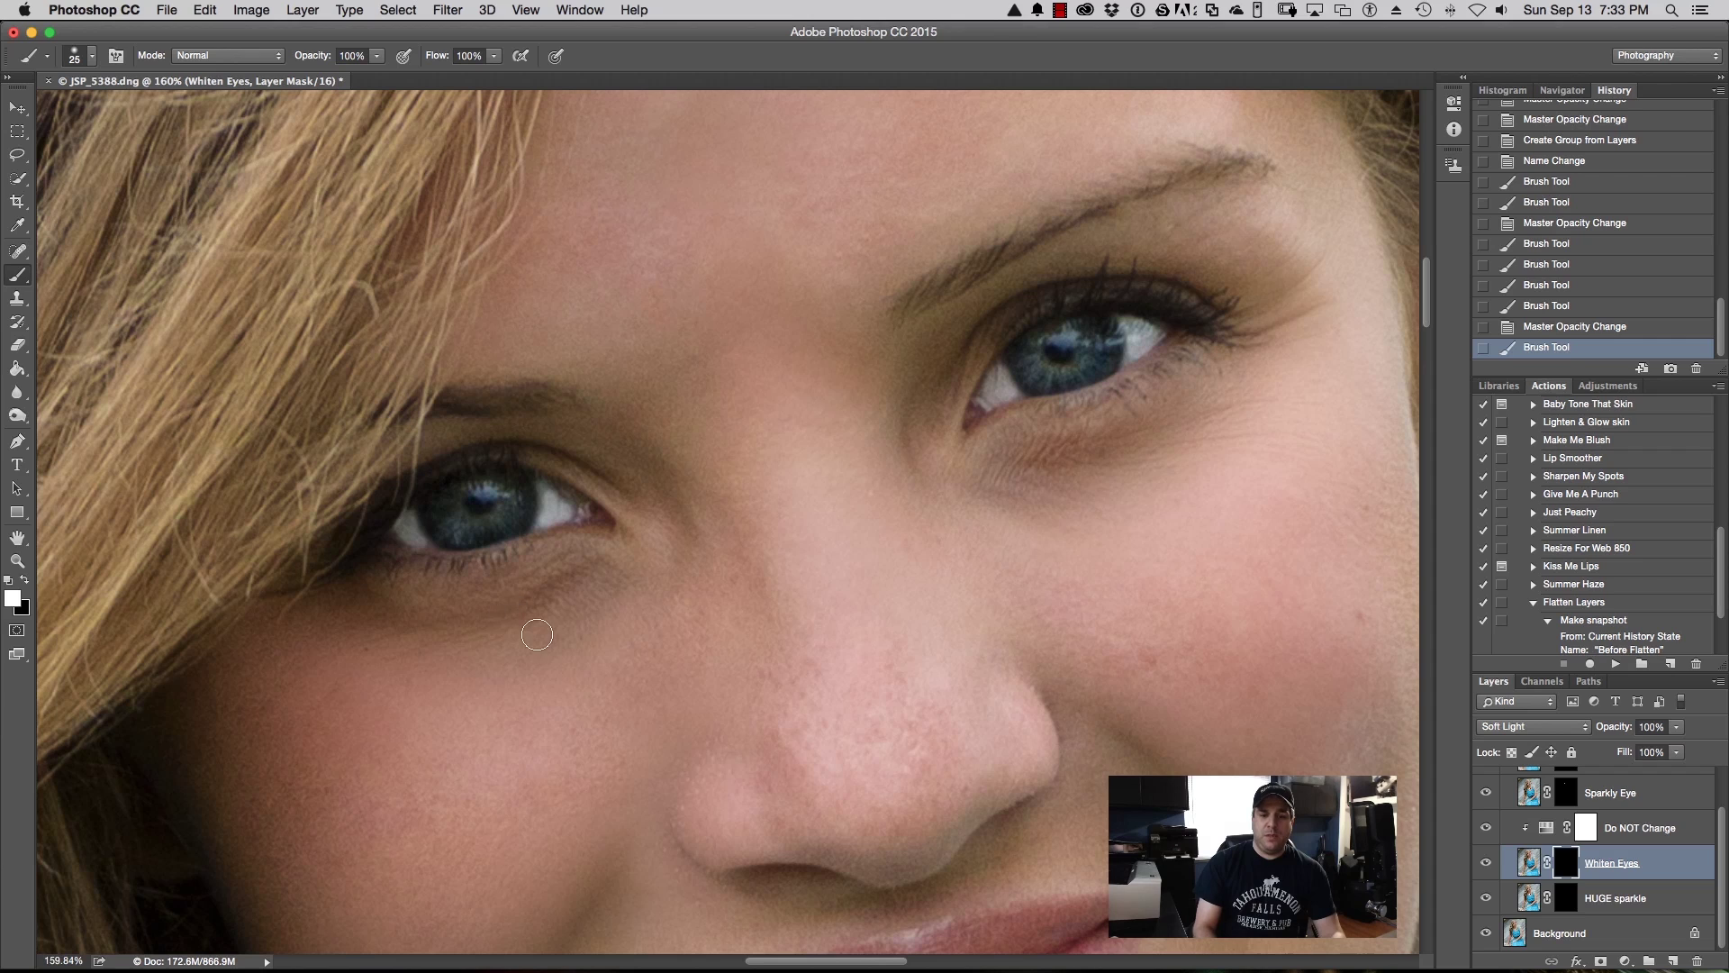
pyautogui.click(1679, 731)
pyautogui.moveTo(1681, 747); pyautogui.dragTo(1623, 745)
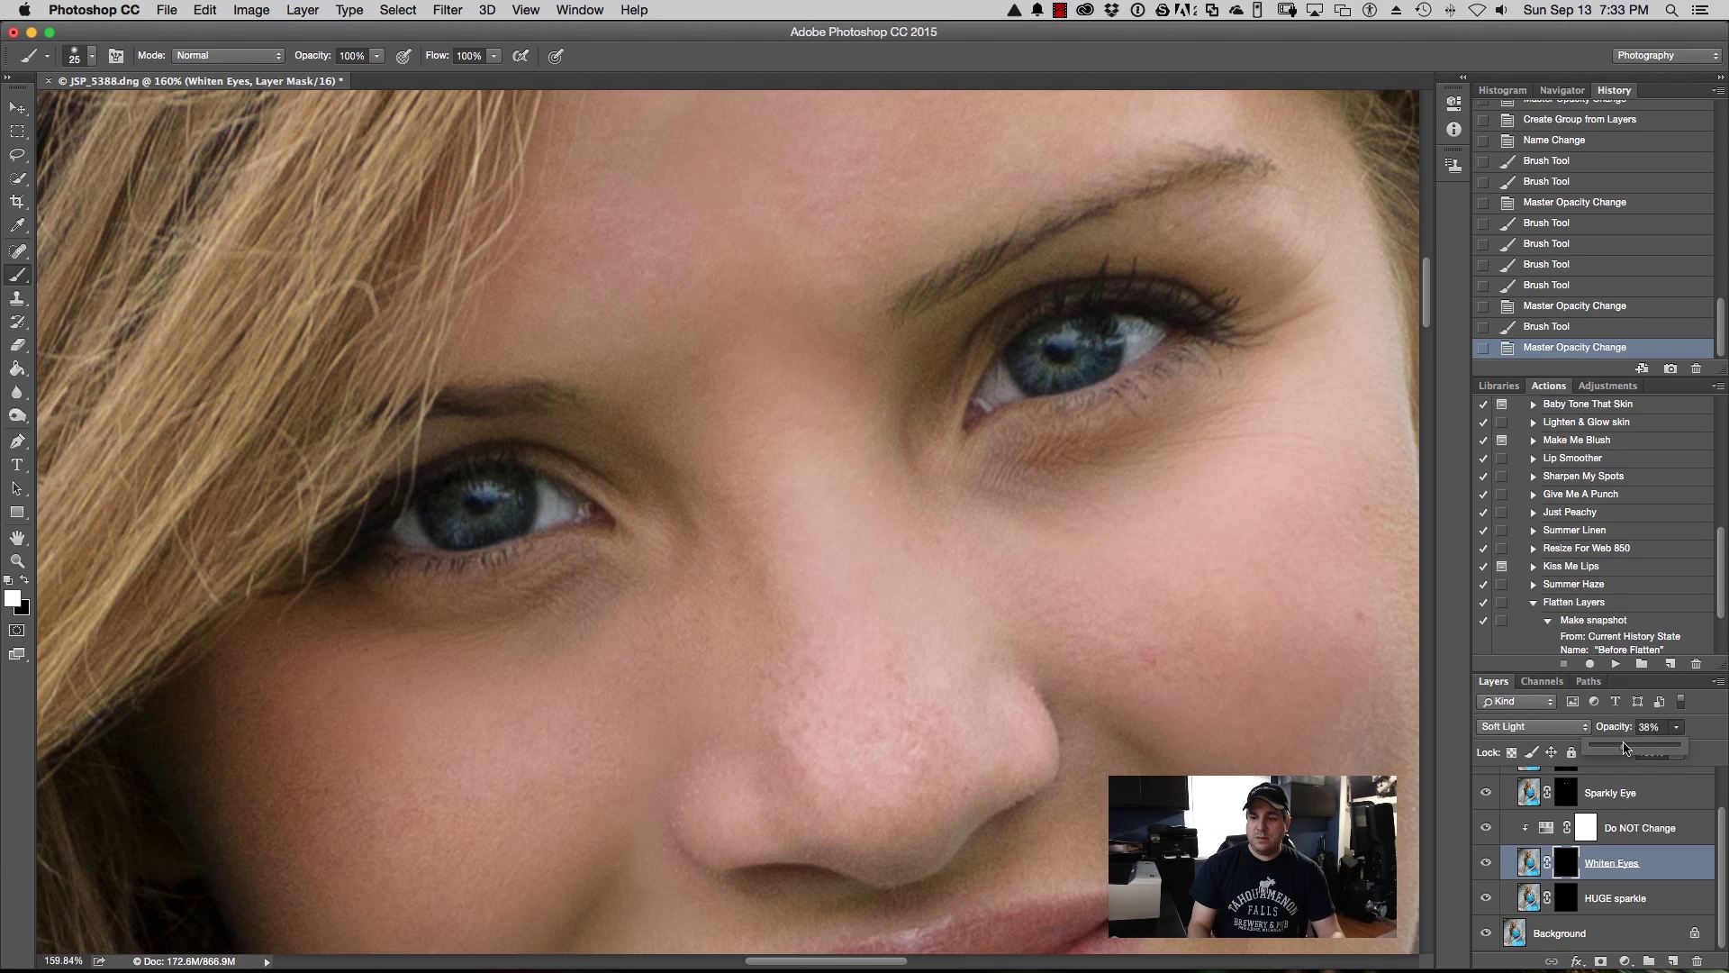
pyautogui.click(1676, 729)
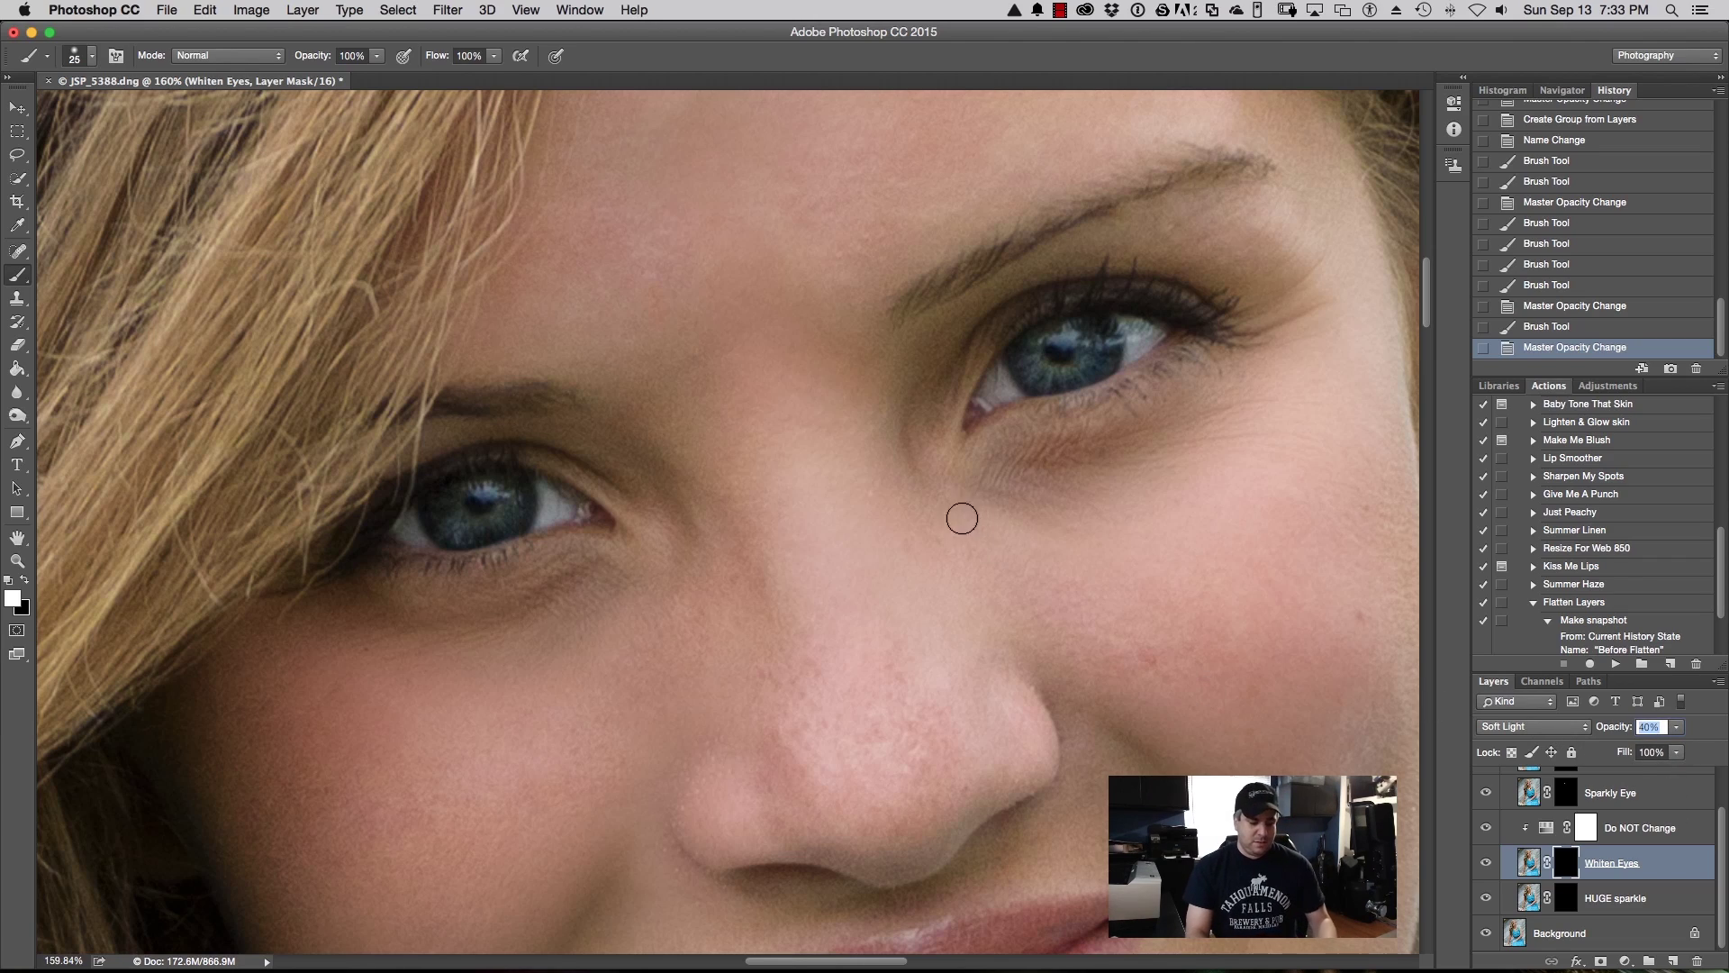
# Step: View the whole portrait with the Whiten Eyes layer at 100% opacity and set that layer's opacity to 41%
pyautogui.scroll(-5, 962, 515)
pyautogui.scroll(-3, 992, 515)
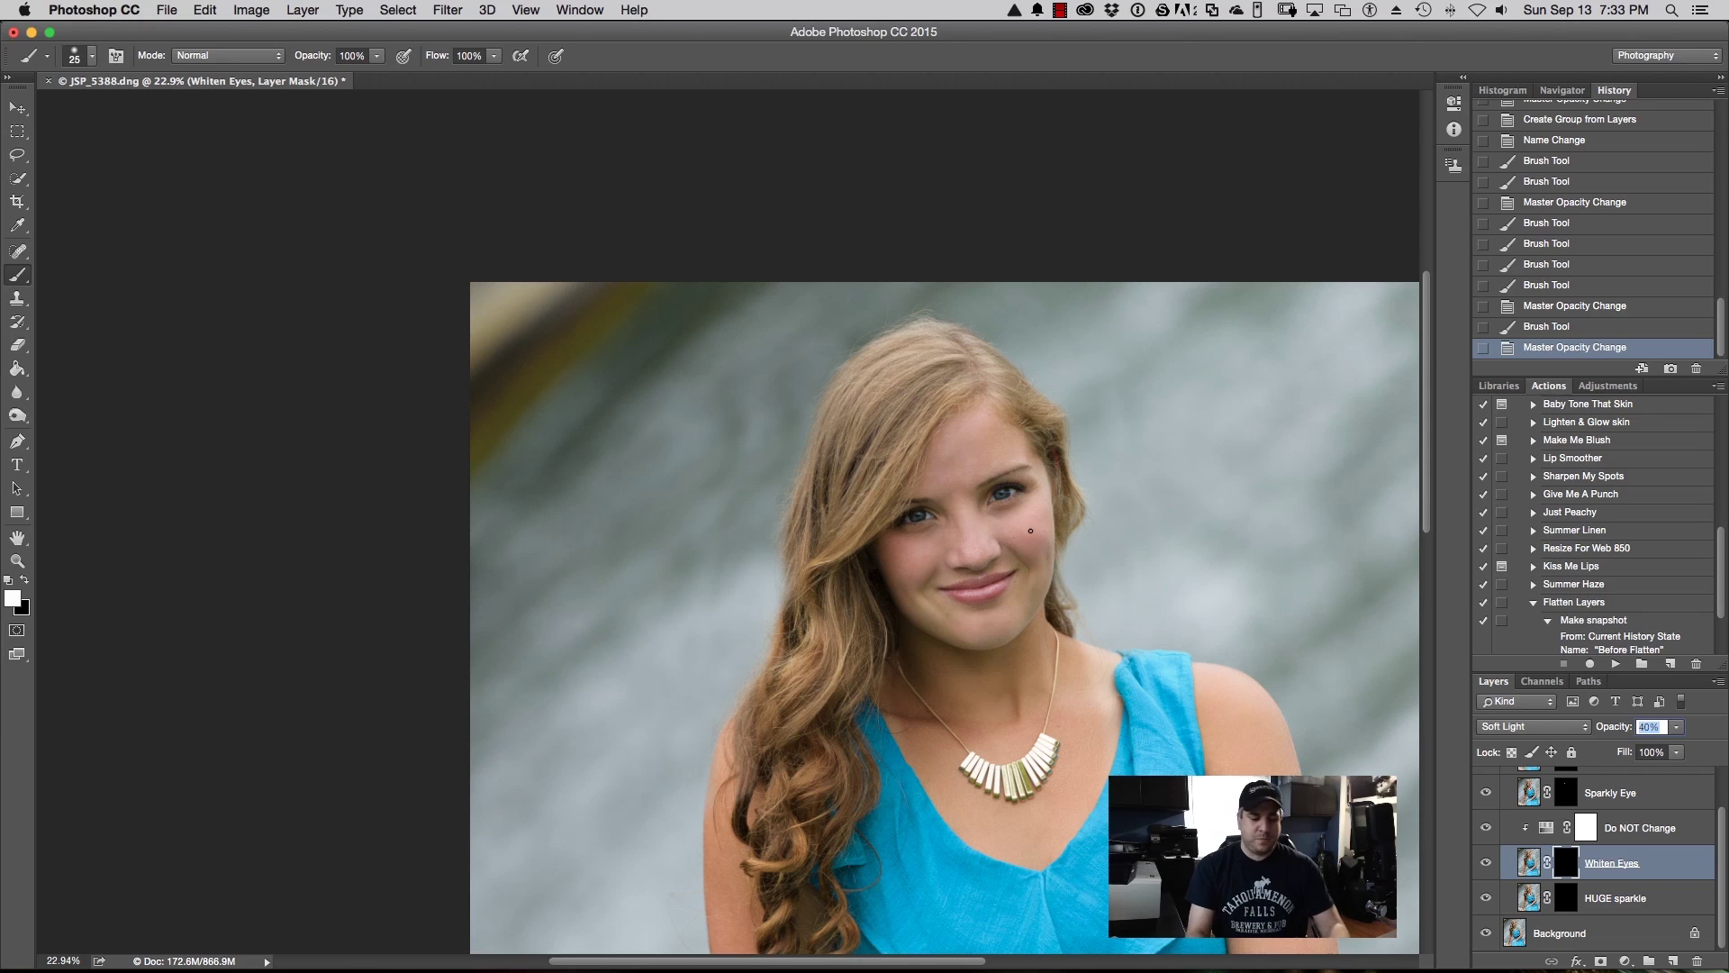
pyautogui.scroll(-2, 1030, 531)
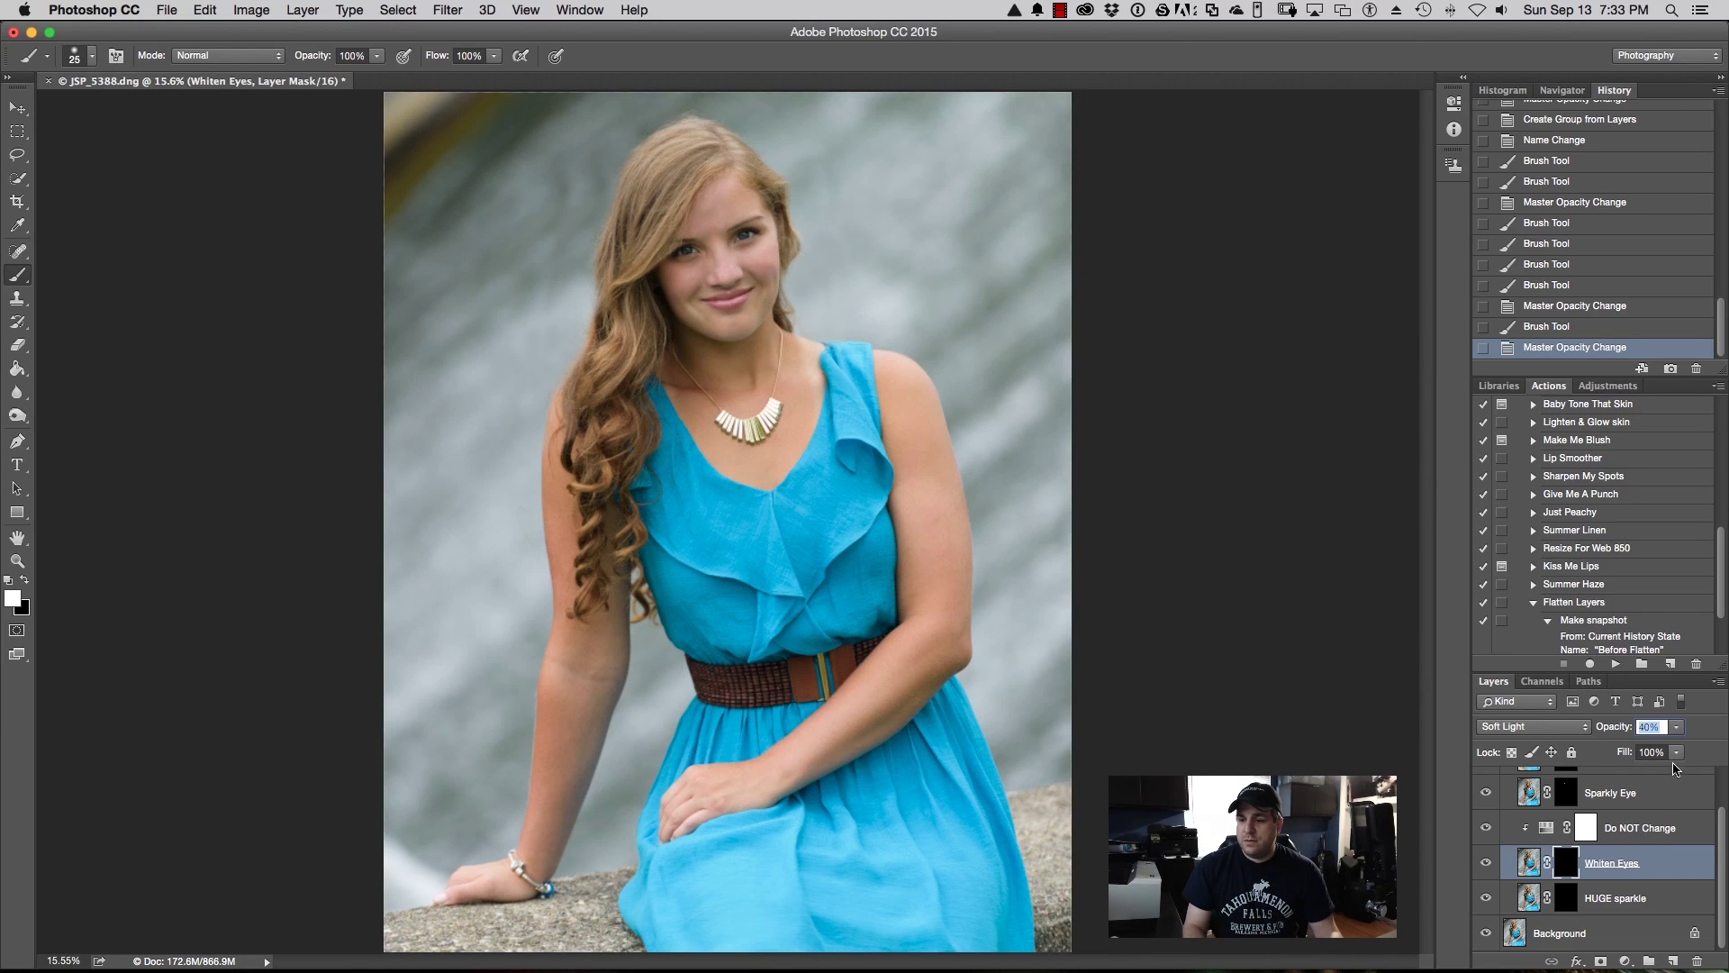
pyautogui.click(1677, 726)
pyautogui.moveTo(1668, 748); pyautogui.dragTo(1726, 743)
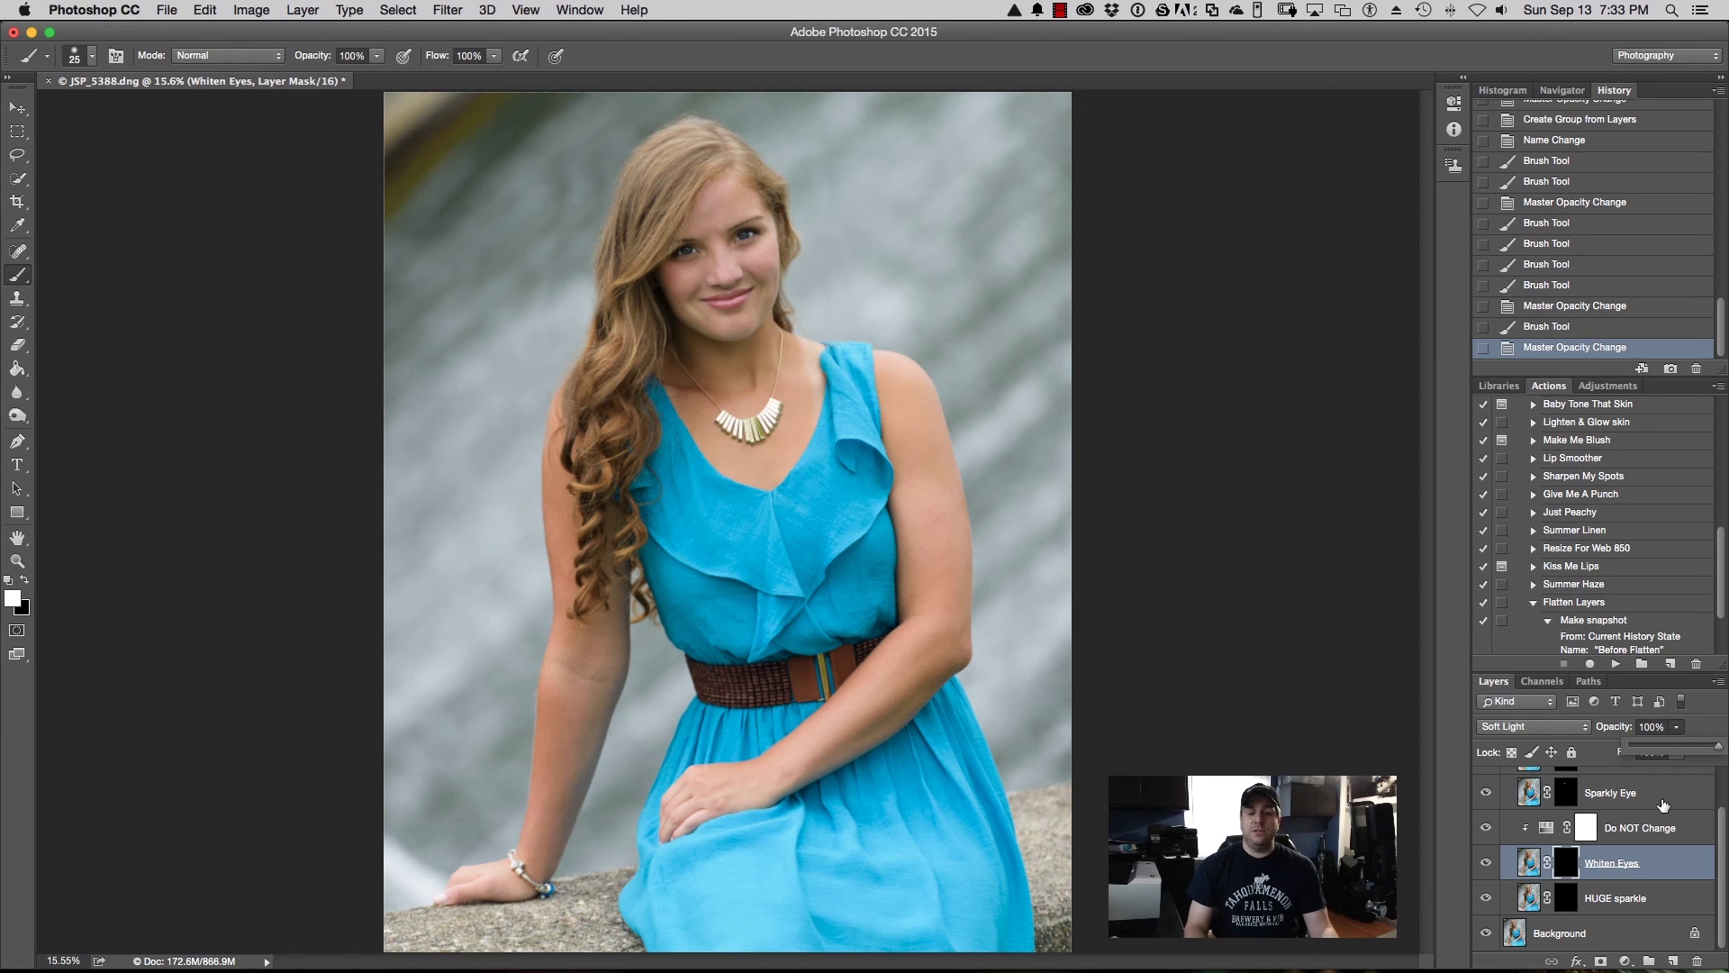
pyautogui.moveTo(1716, 746); pyautogui.dragTo(1665, 757)
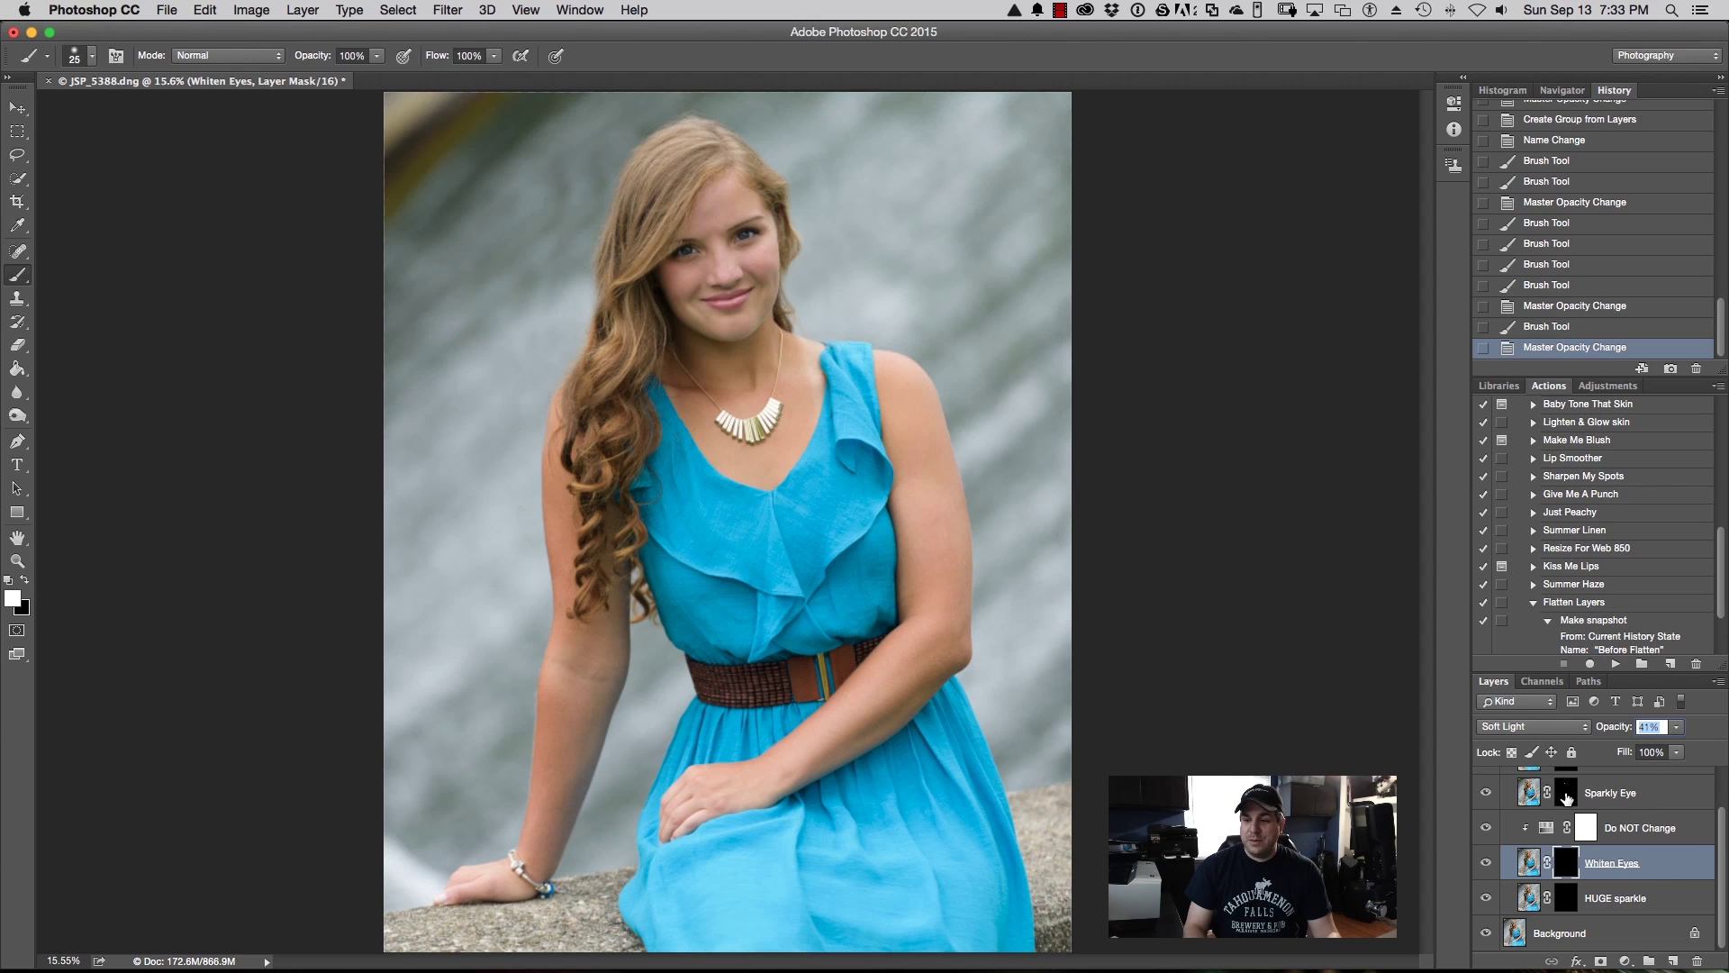
# Step: Select the Sparkly Eye layer and fine-tune its opacity to 36%
pyautogui.click(1523, 792)
pyautogui.click(1676, 726)
pyautogui.moveTo(1664, 747)
pyautogui.mouseDown()
pyautogui.moveTo(1721, 738)
pyautogui.moveTo(1699, 816)
pyautogui.moveTo(1689, 765)
pyautogui.moveTo(1719, 748)
pyautogui.moveTo(1661, 750)
pyautogui.mouseUp()
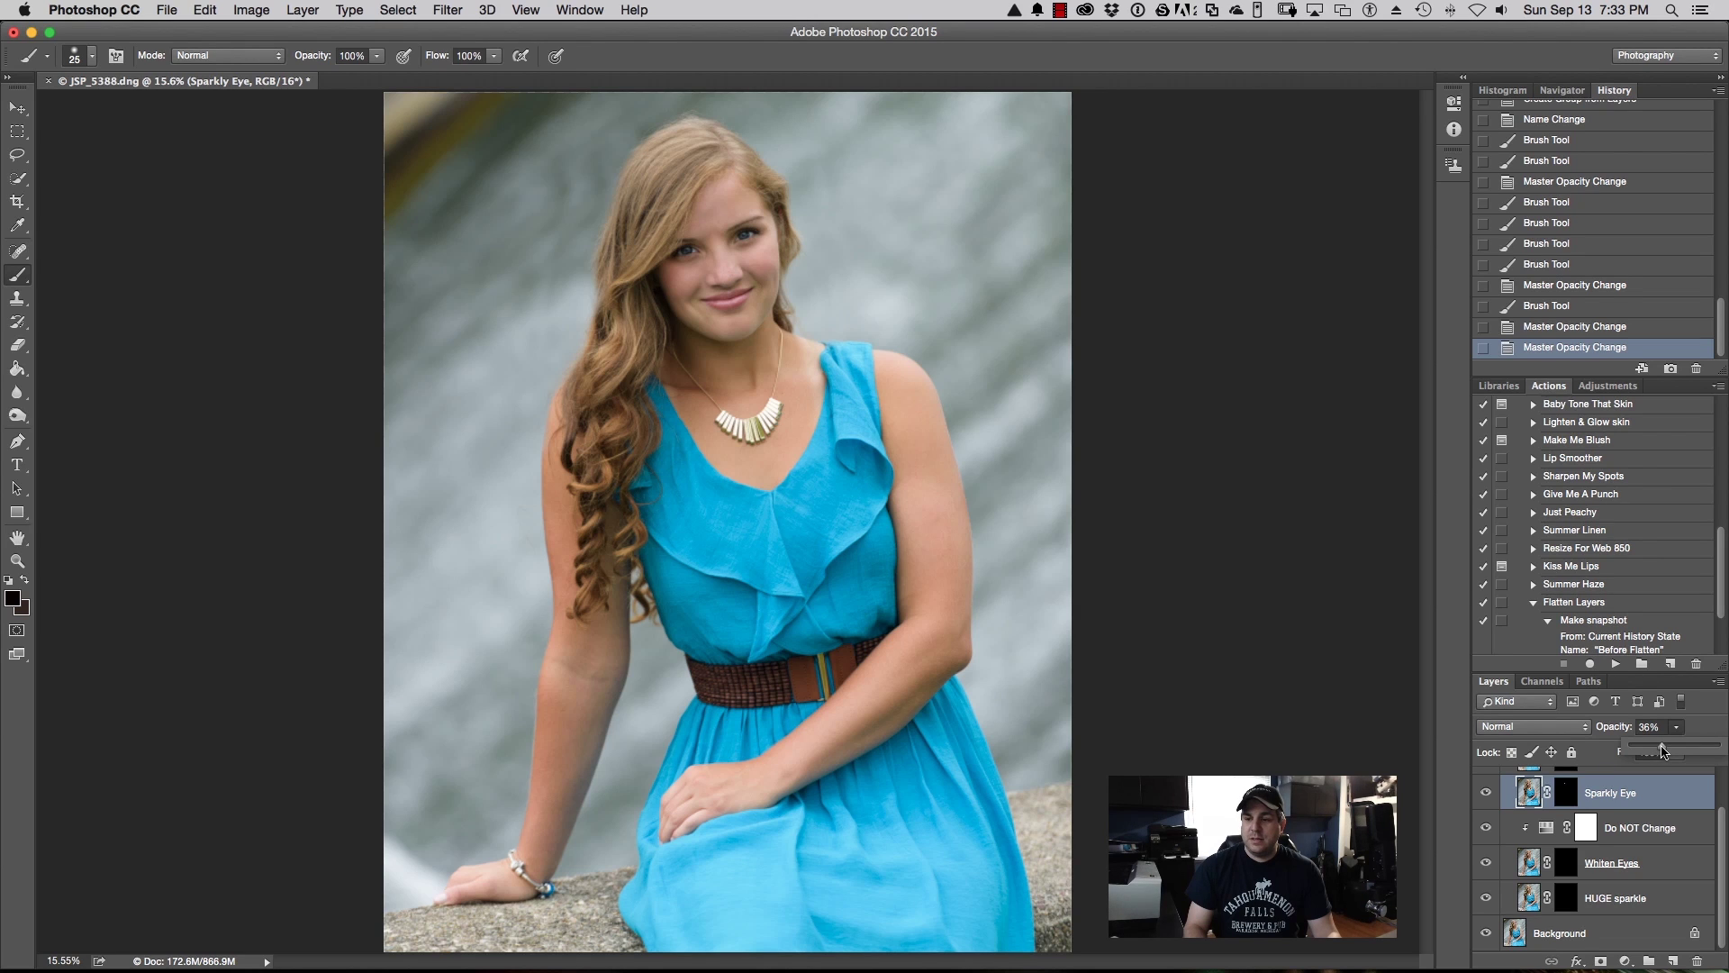
pyautogui.click(1696, 733)
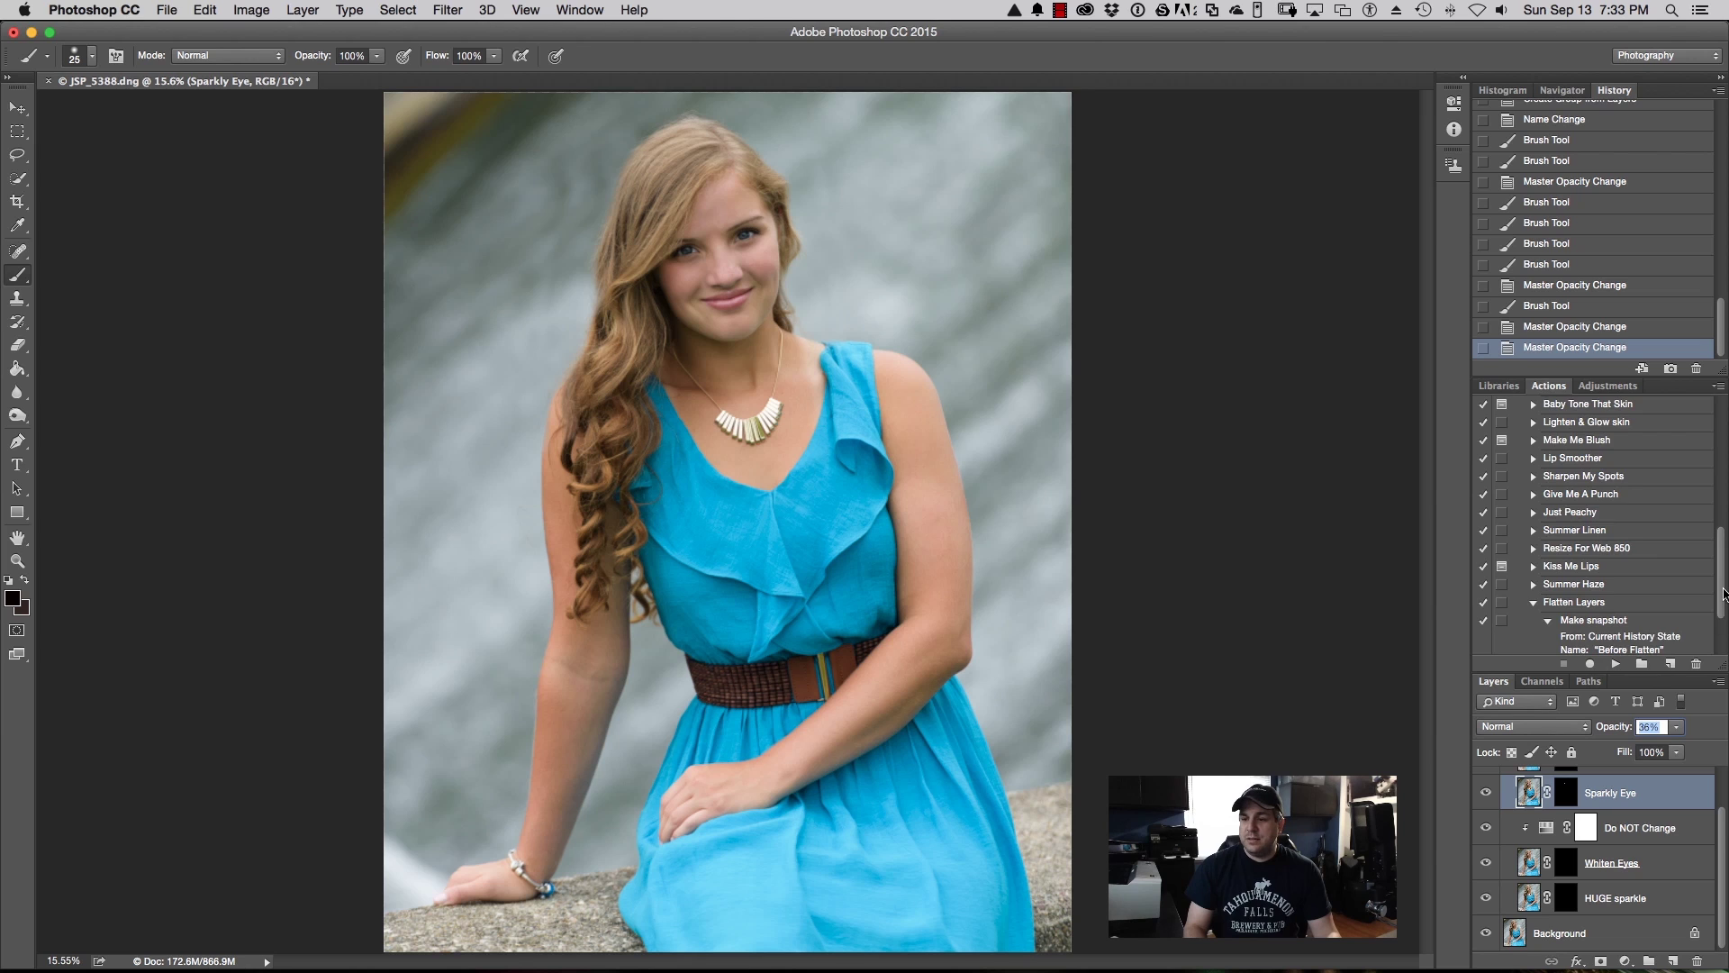
# Step: Run the Flatten Layers action, naming the full-document snapshot Before Flatten and replacing the existing snapshot of that name
pyautogui.moveTo(1723, 595); pyautogui.dragTo(1725, 639)
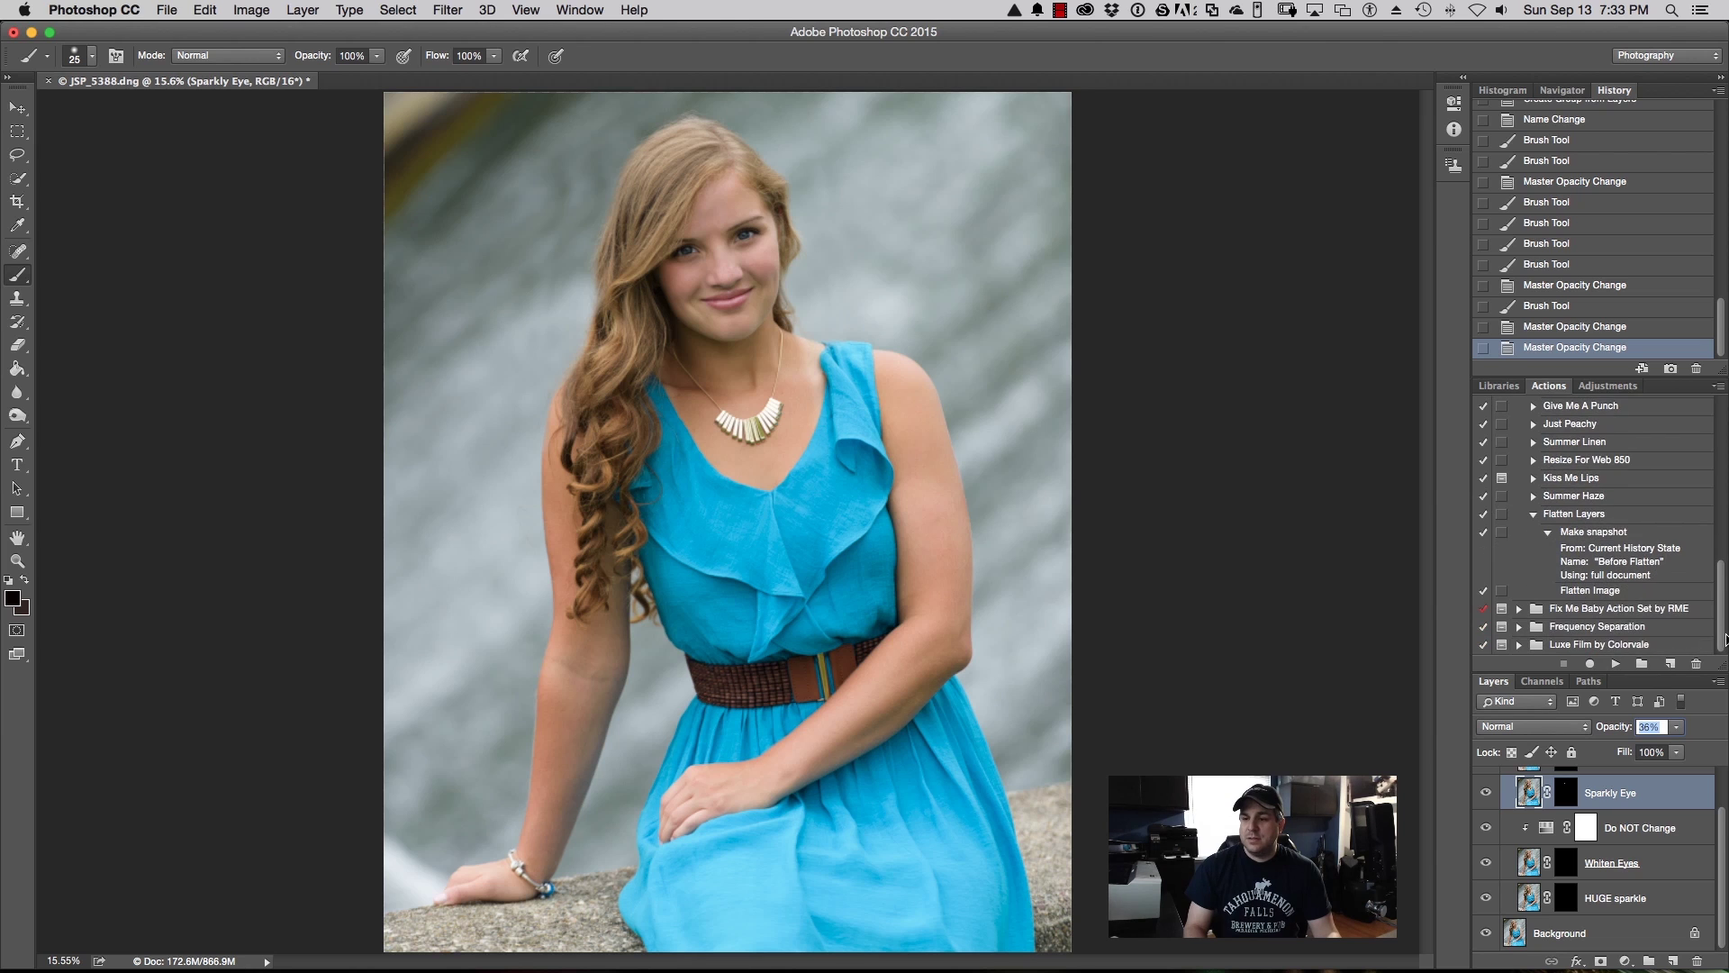
pyautogui.click(1593, 531)
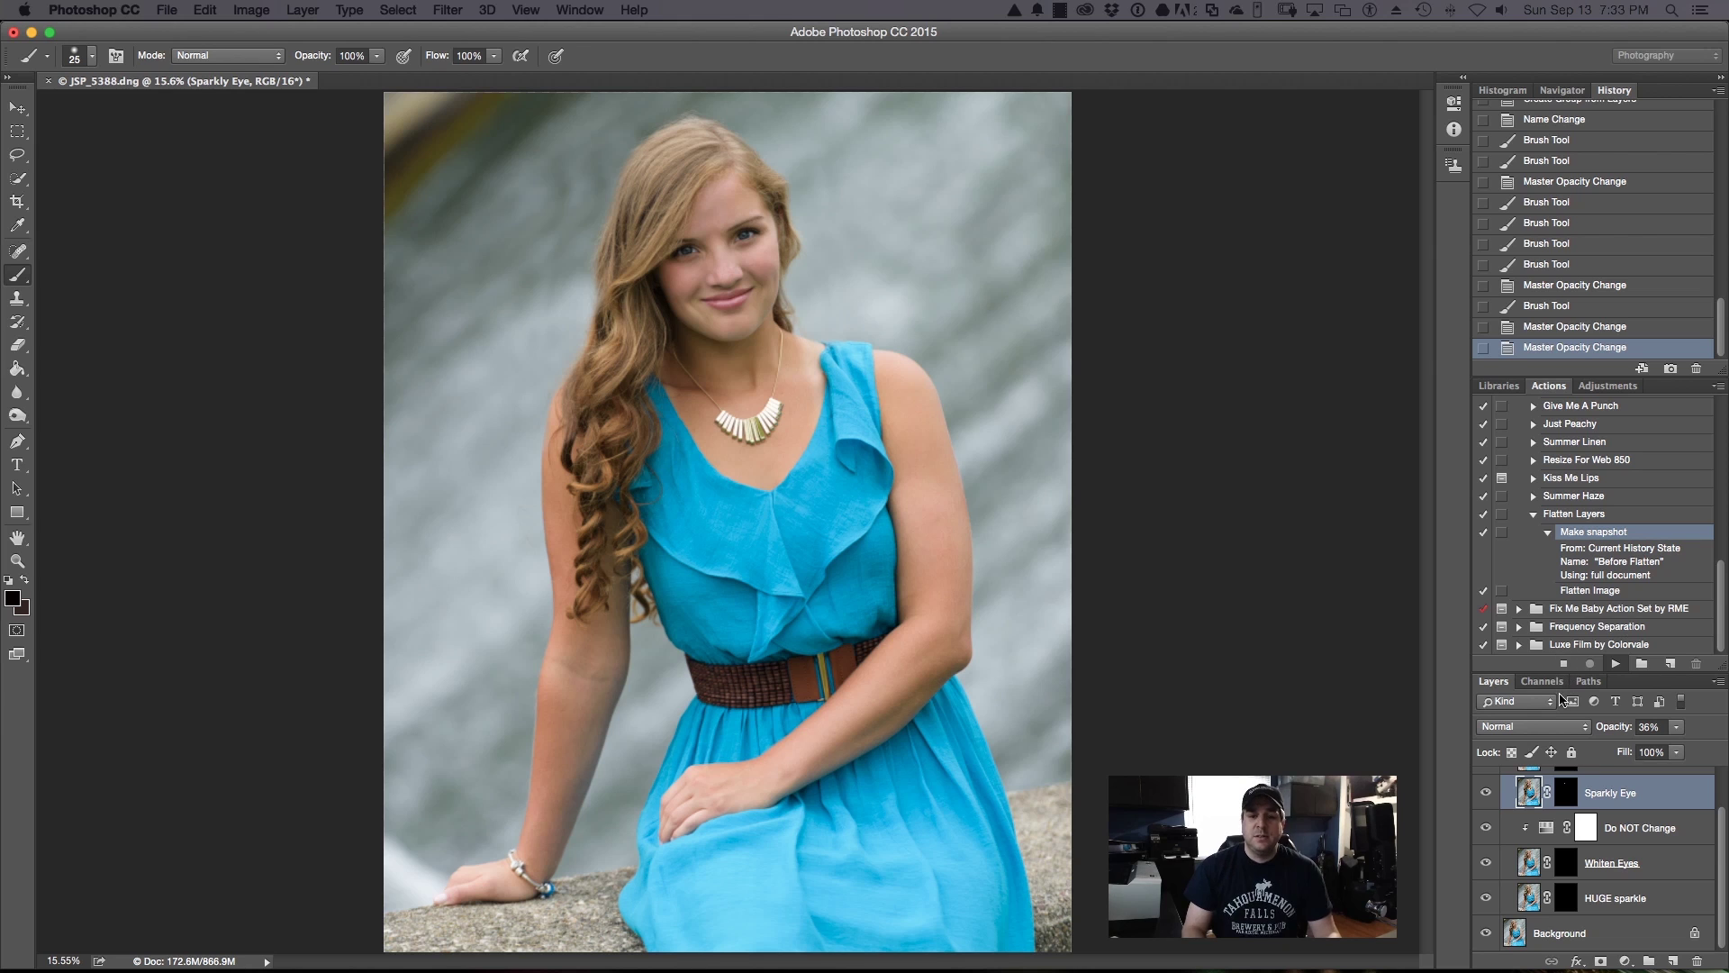
pyautogui.click(168, 11)
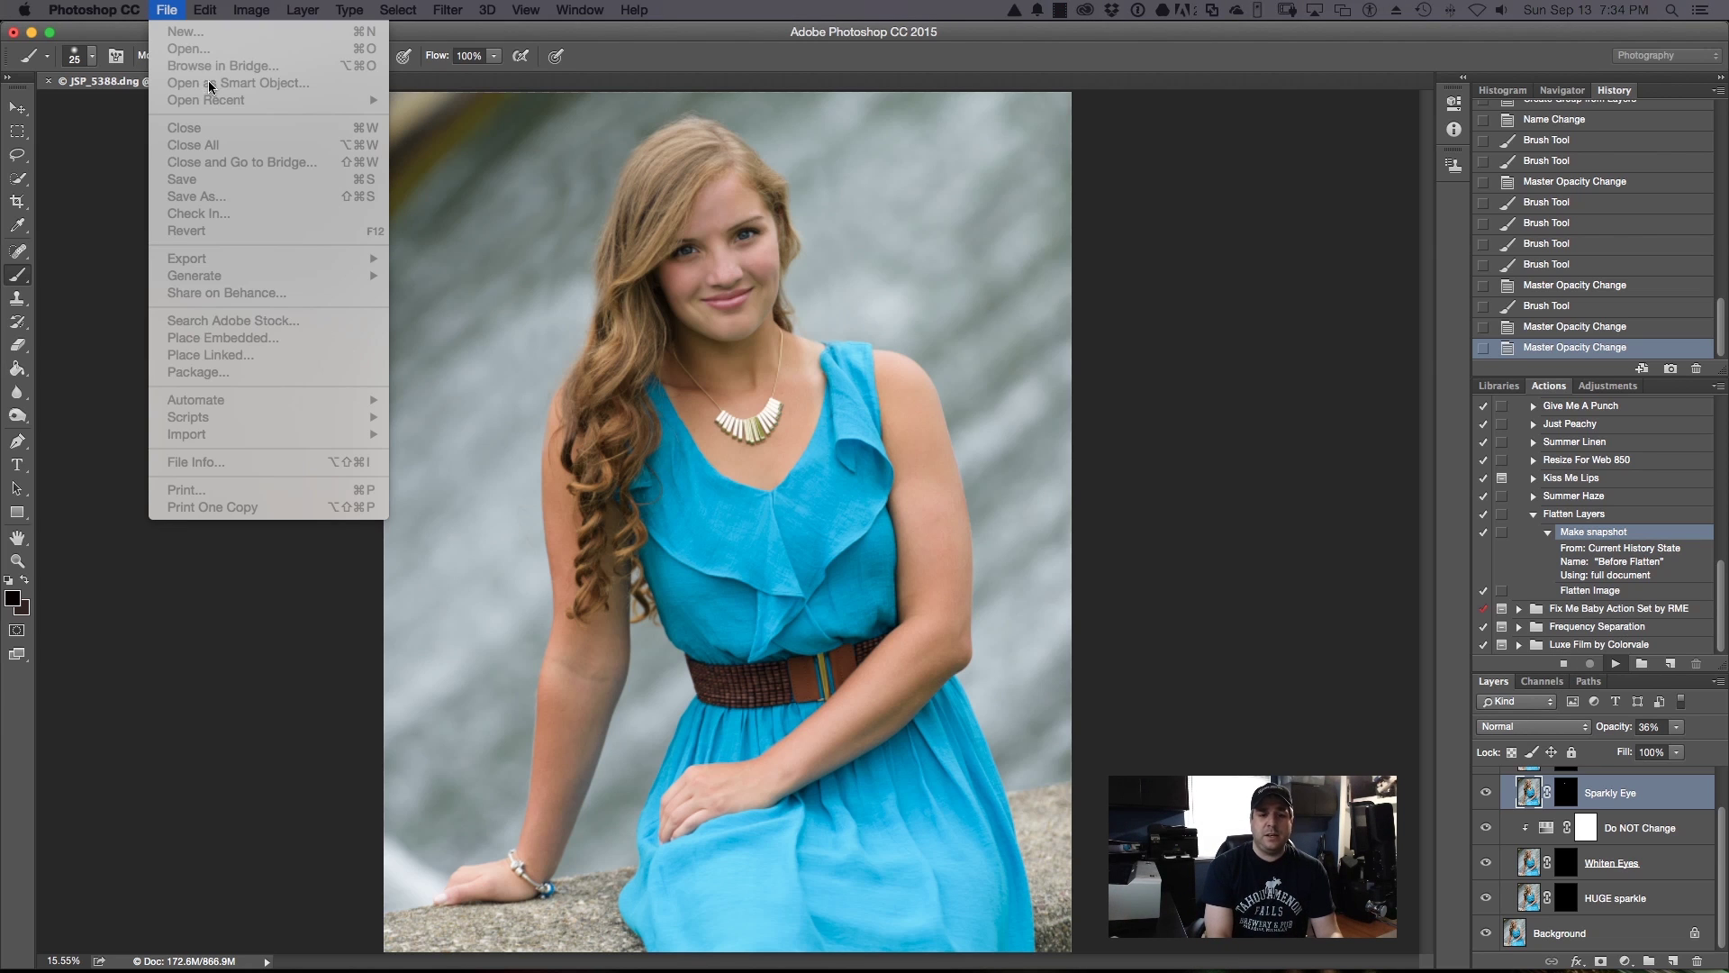
pyautogui.click(1465, 529)
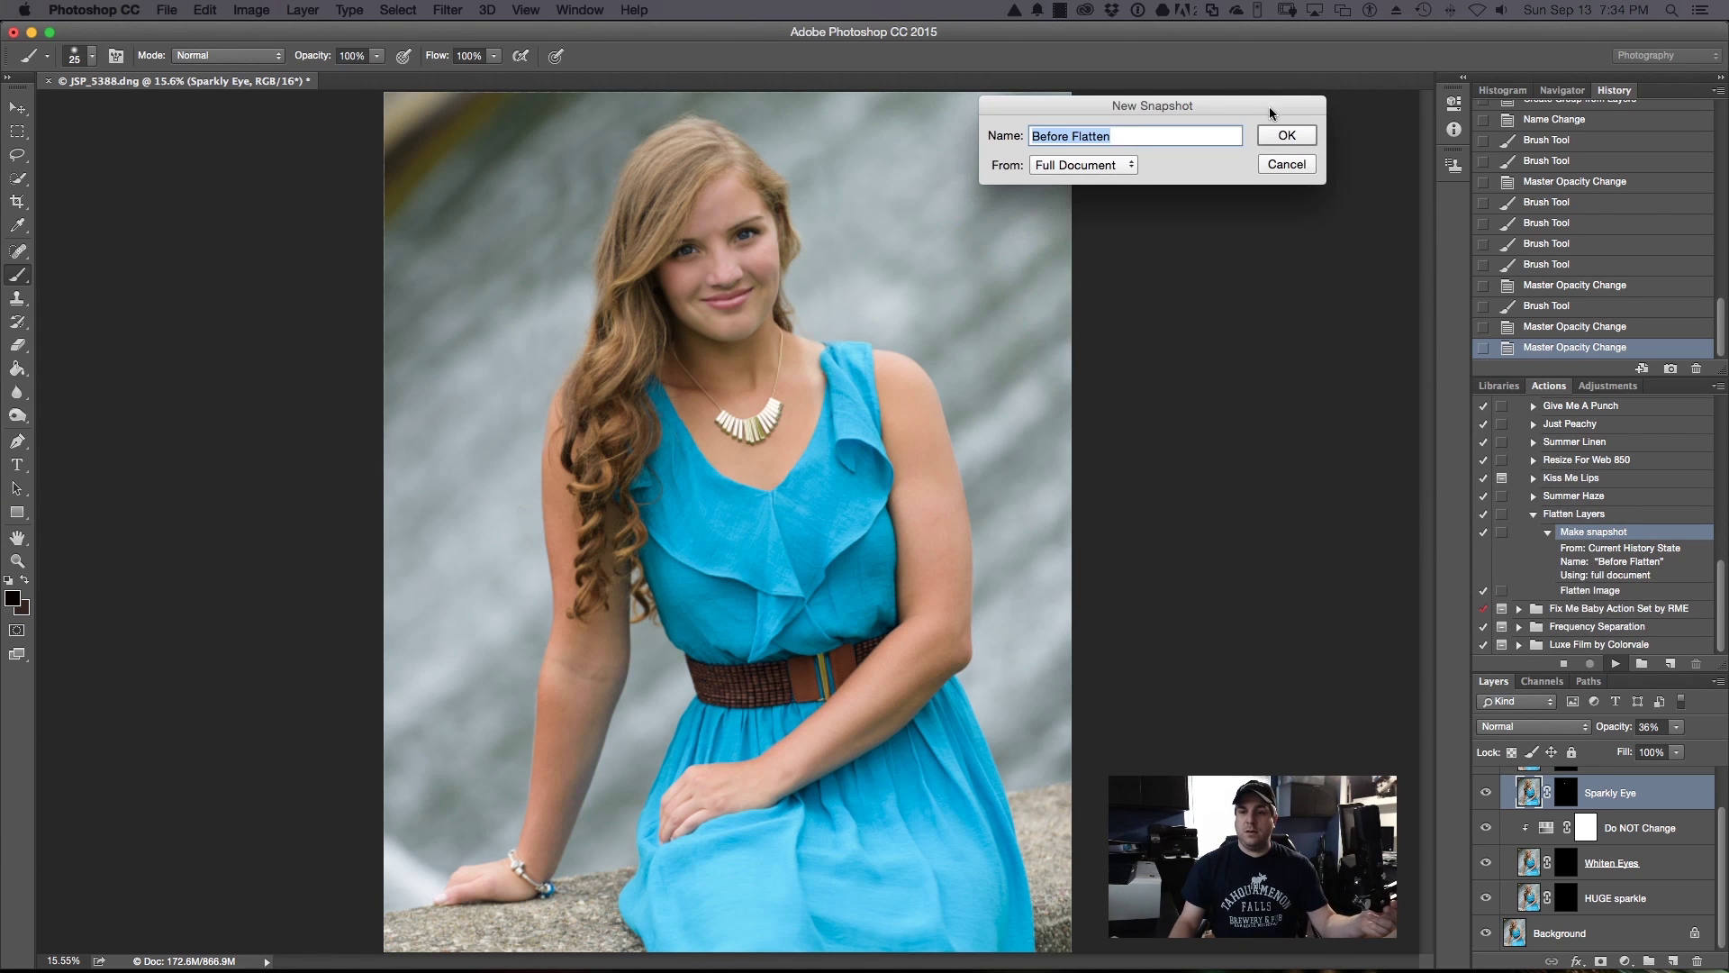
pyautogui.click(1288, 136)
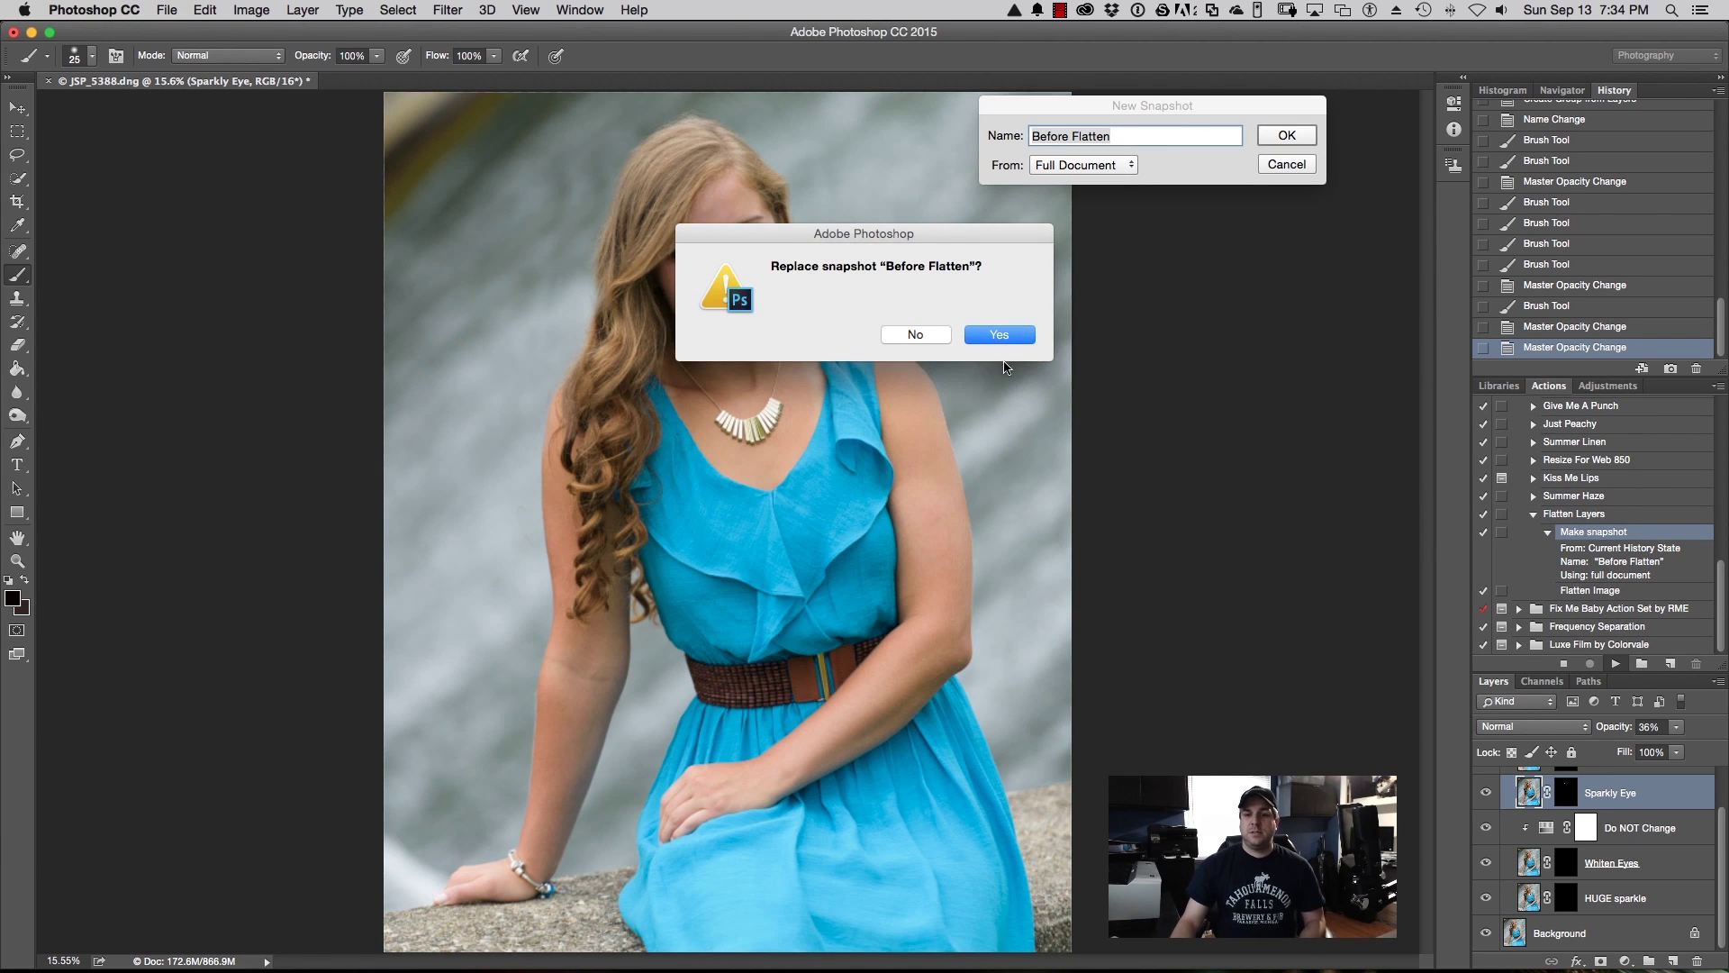
pyautogui.click(1008, 341)
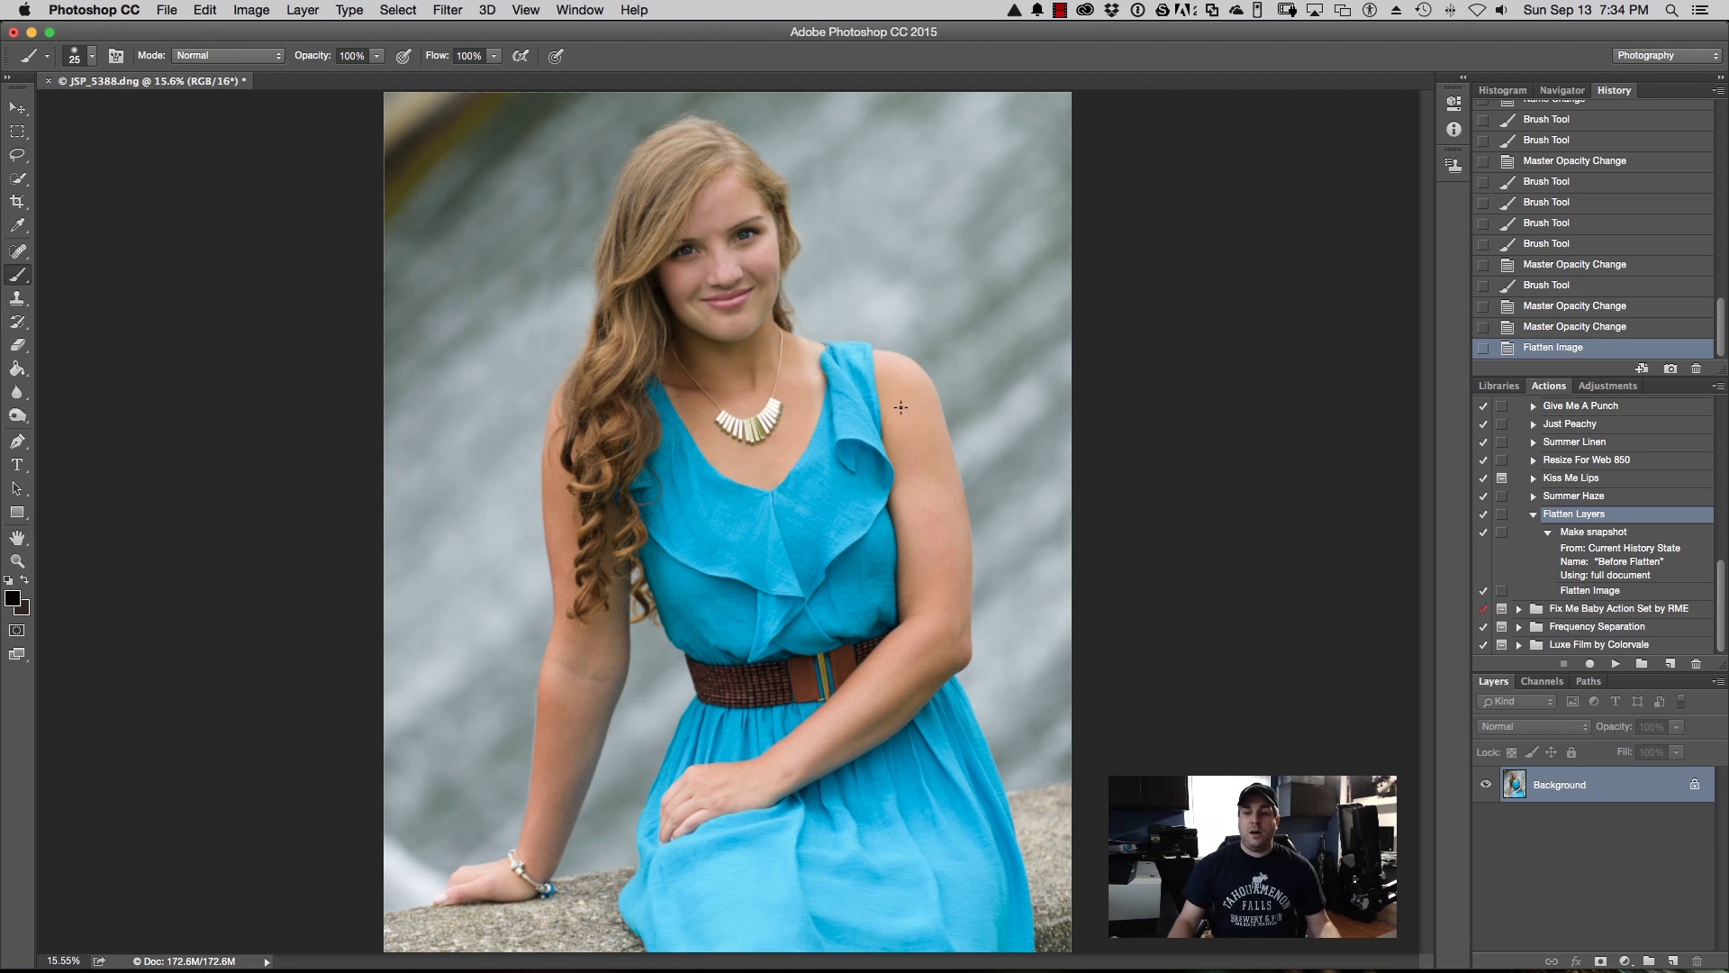
# Step: Save the flattened portrait, close the document and switch back to Lightroom
pyautogui.click(166, 11)
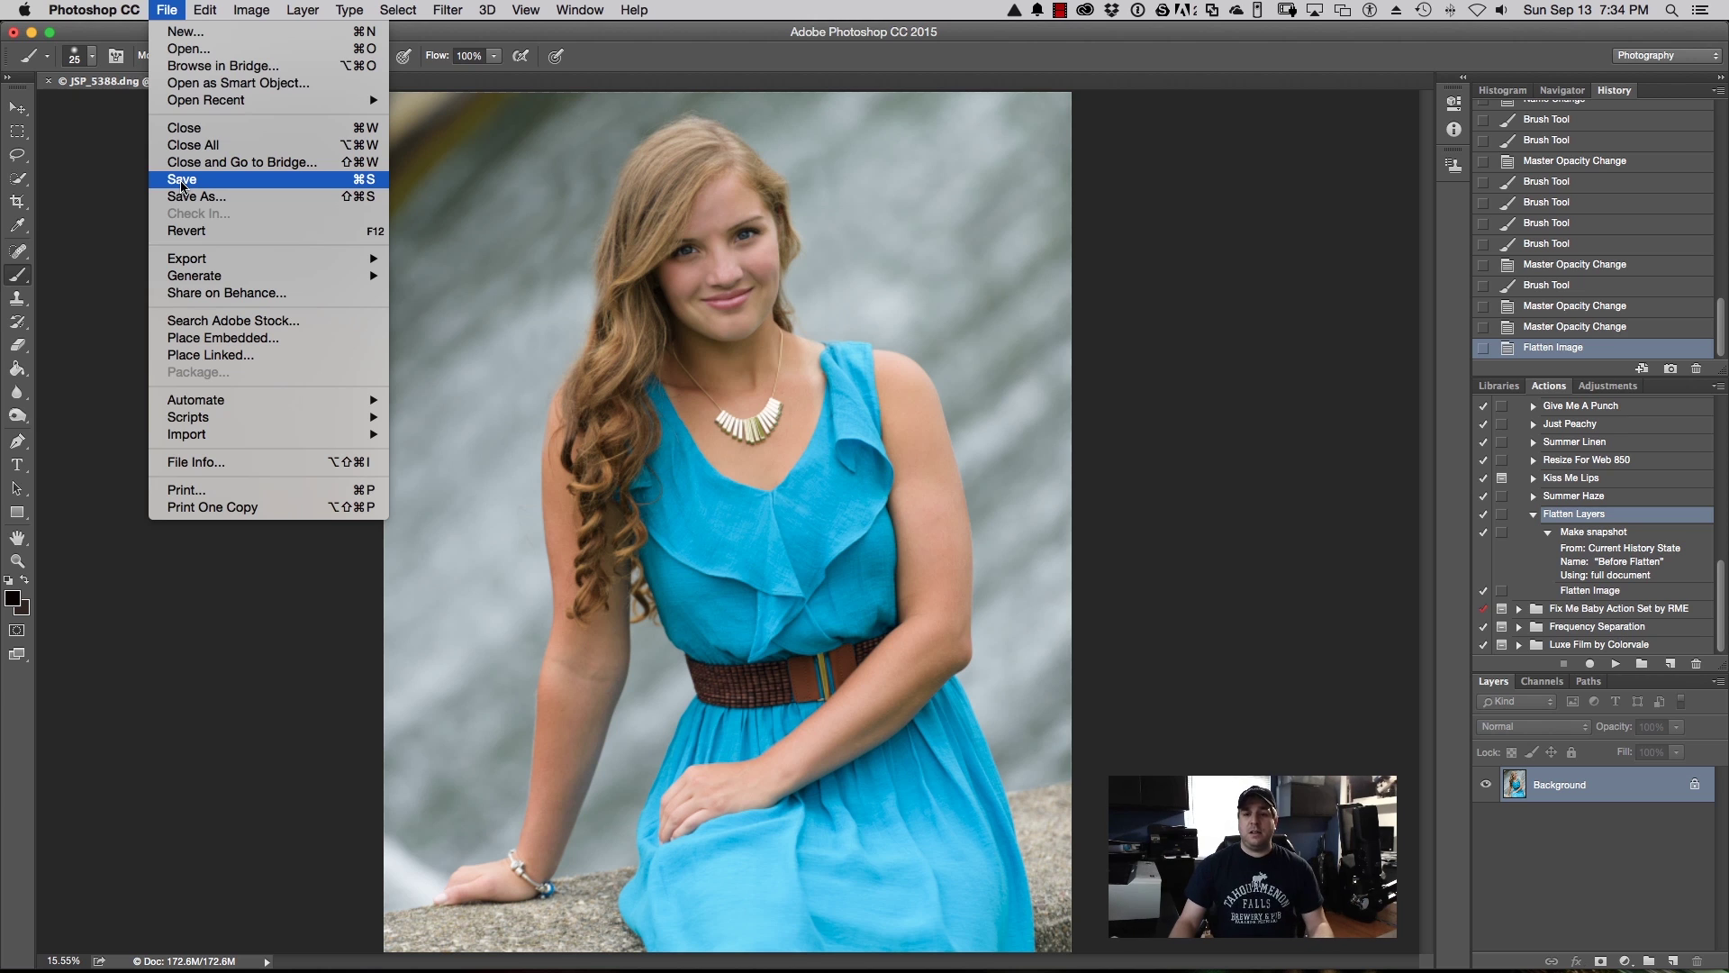
pyautogui.click(182, 183)
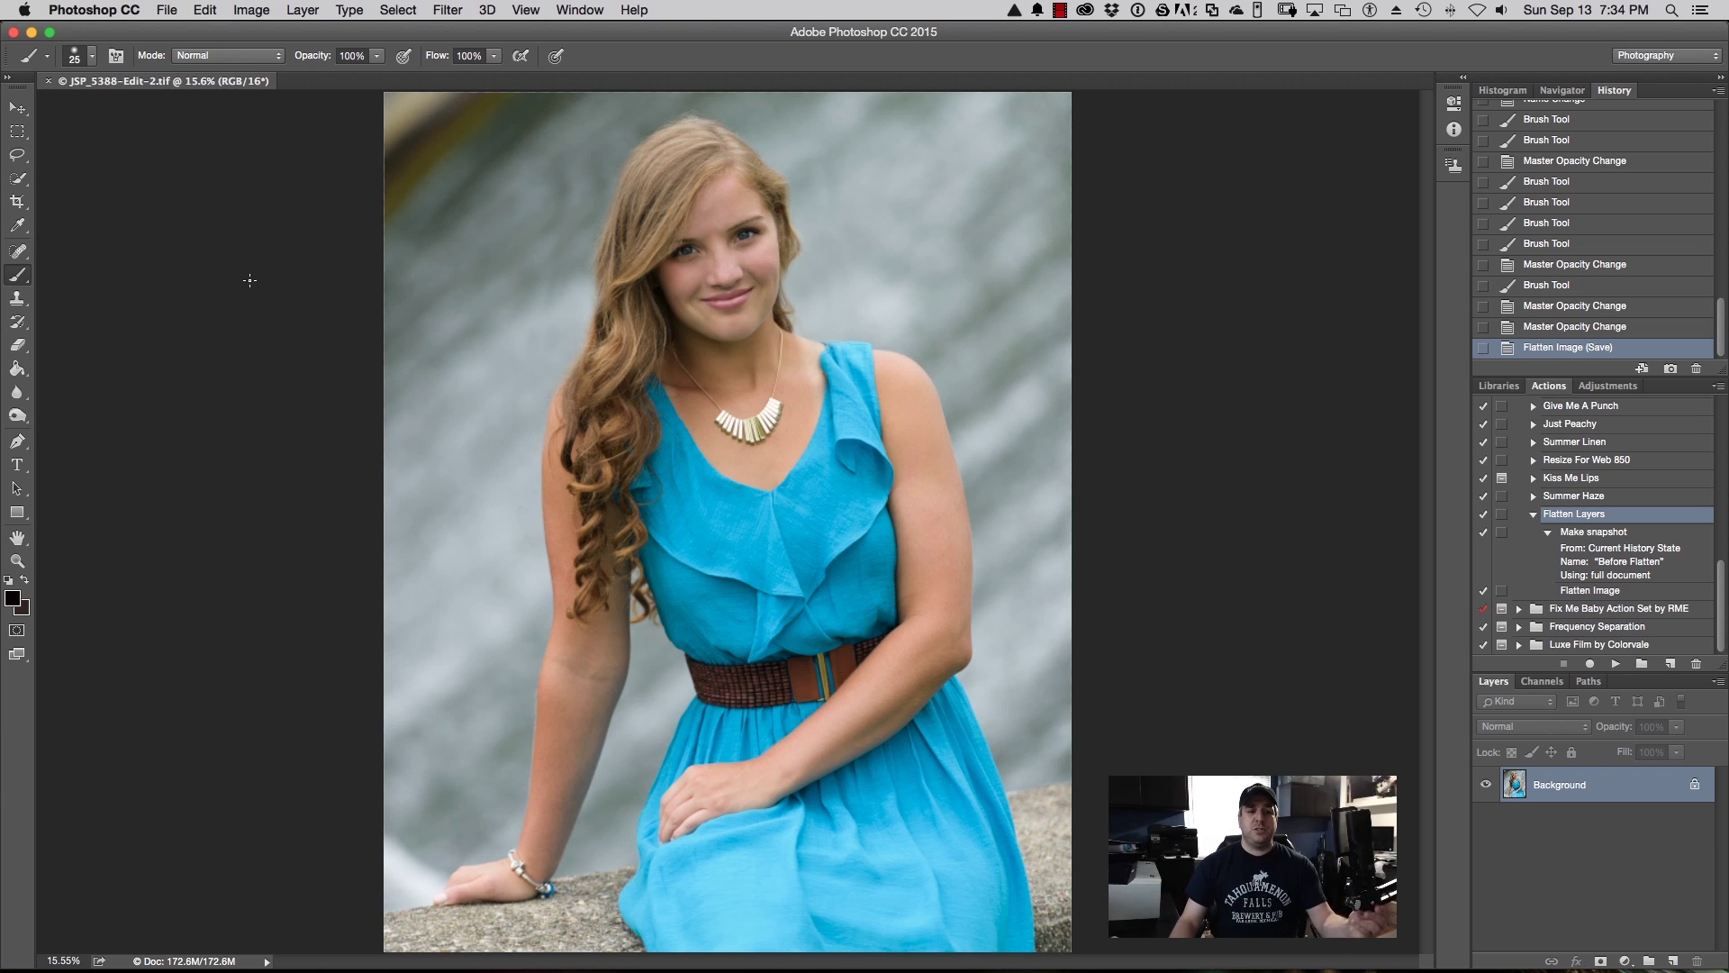
pyautogui.click(48, 81)
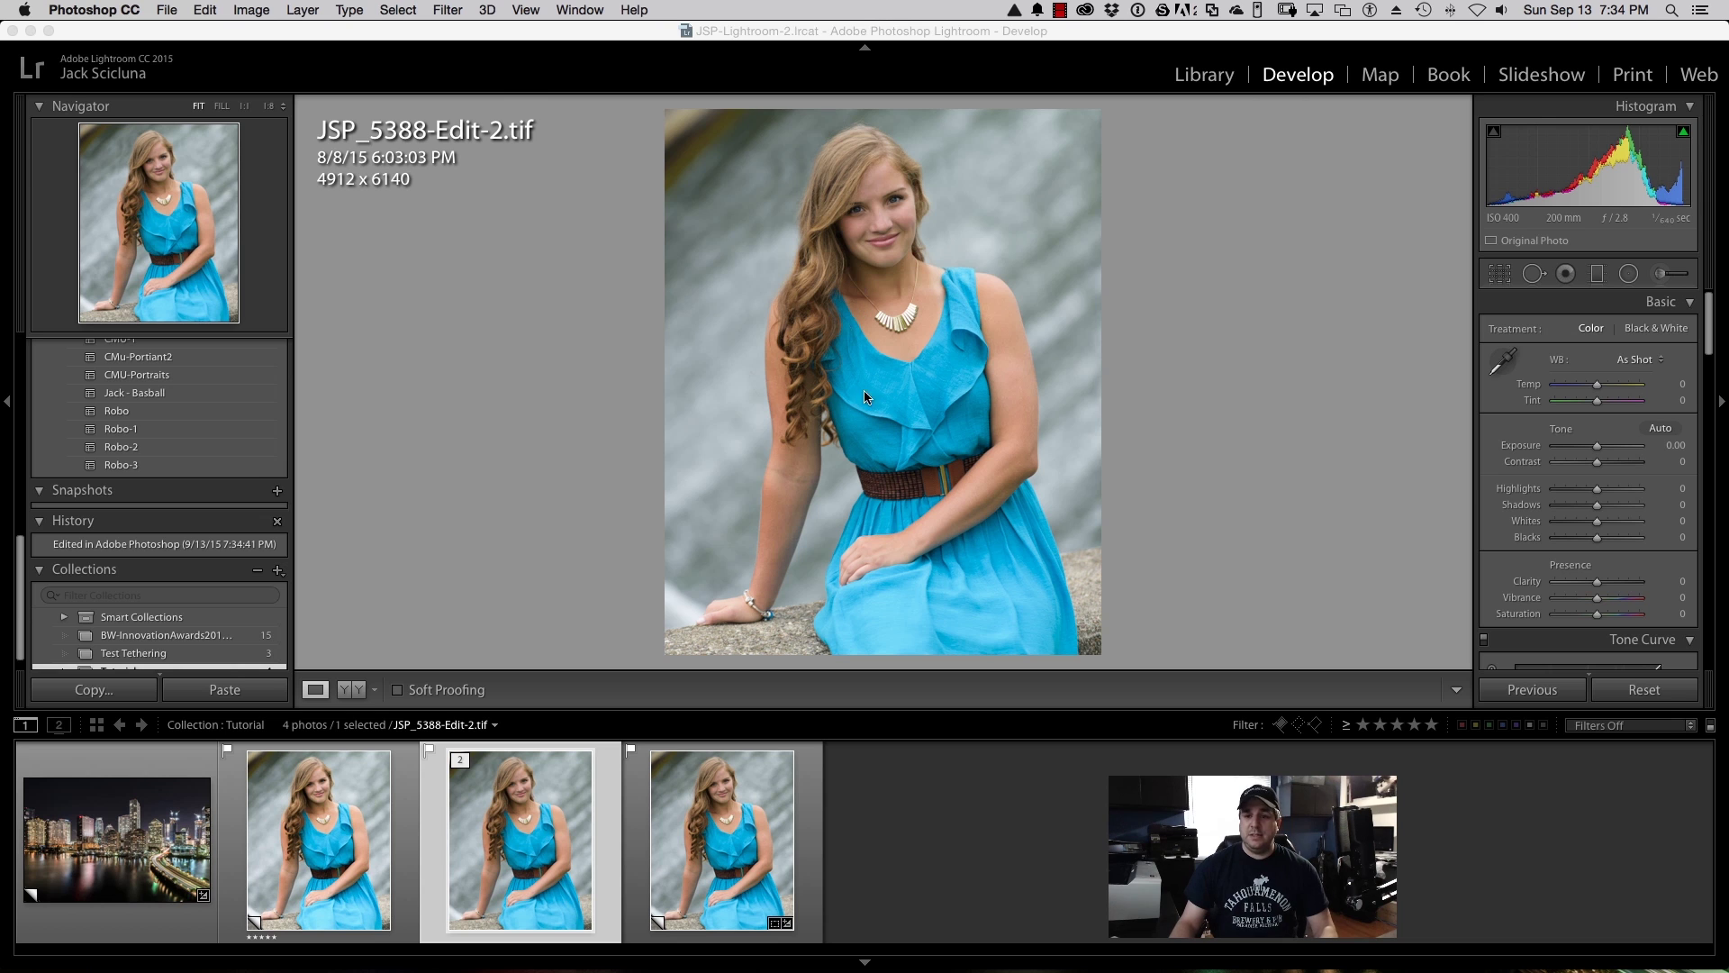
# Step: Compare the retouched JSP_5388-Edit-2.tif with JSP_5388.dng Copy 1 and the earlier JSP_5388-Edit.tif Copy 1
pyautogui.click(728, 873)
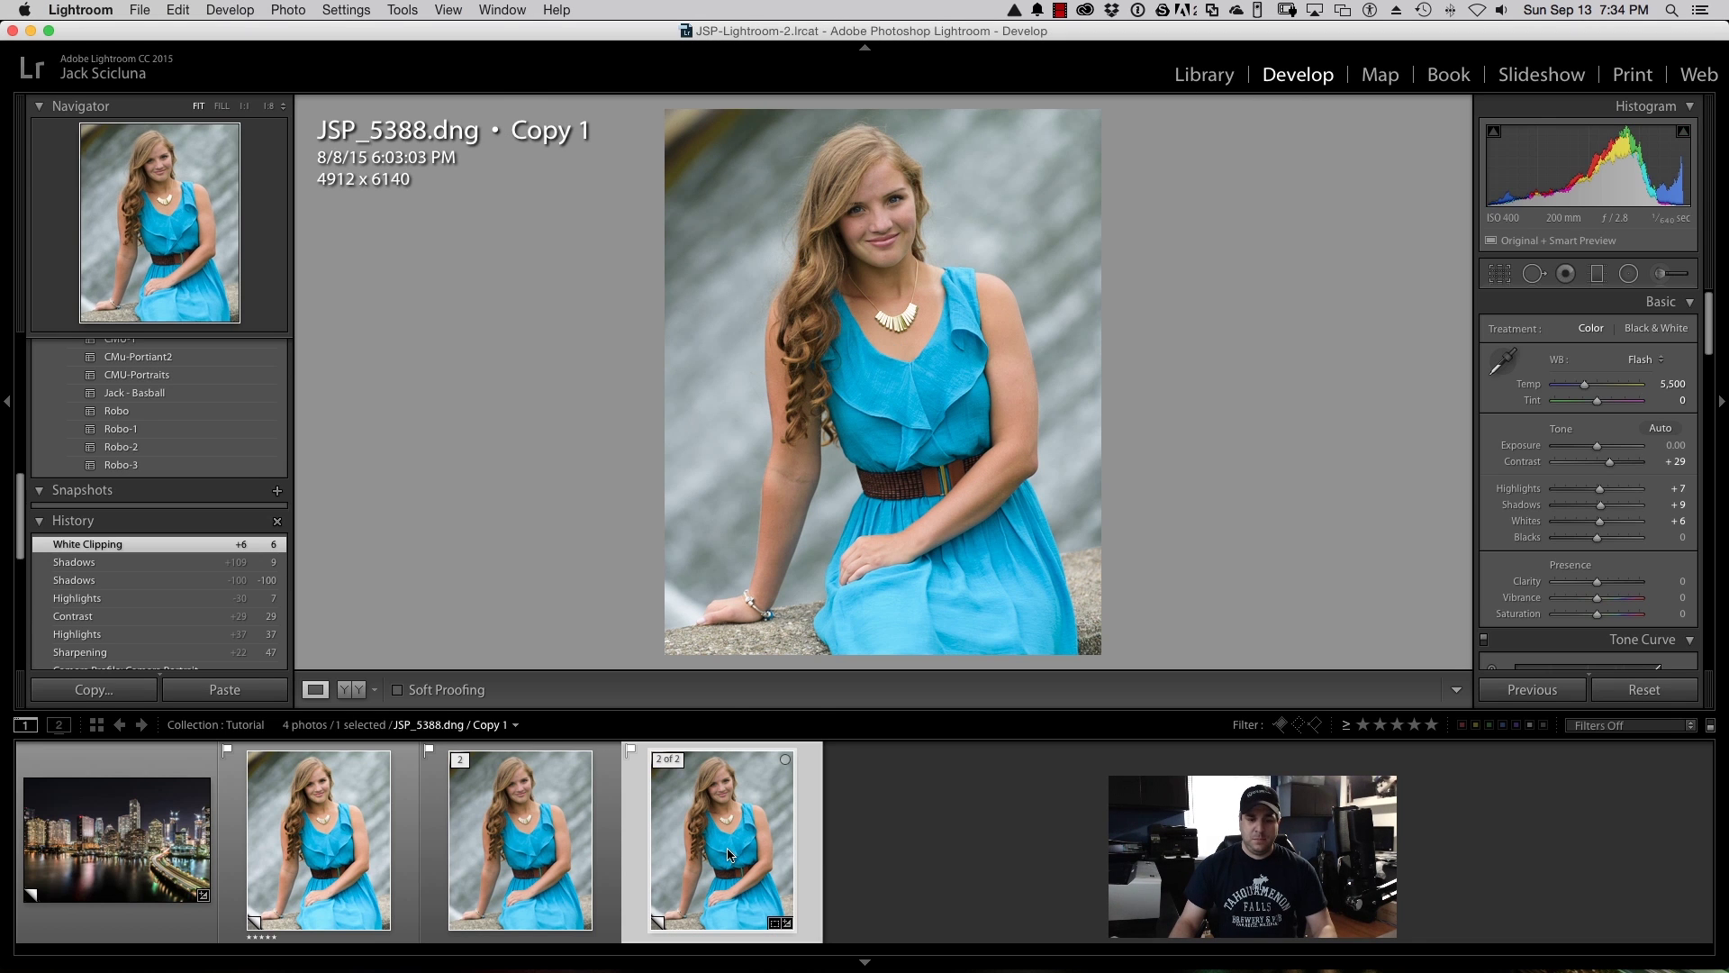
pyautogui.click(548, 826)
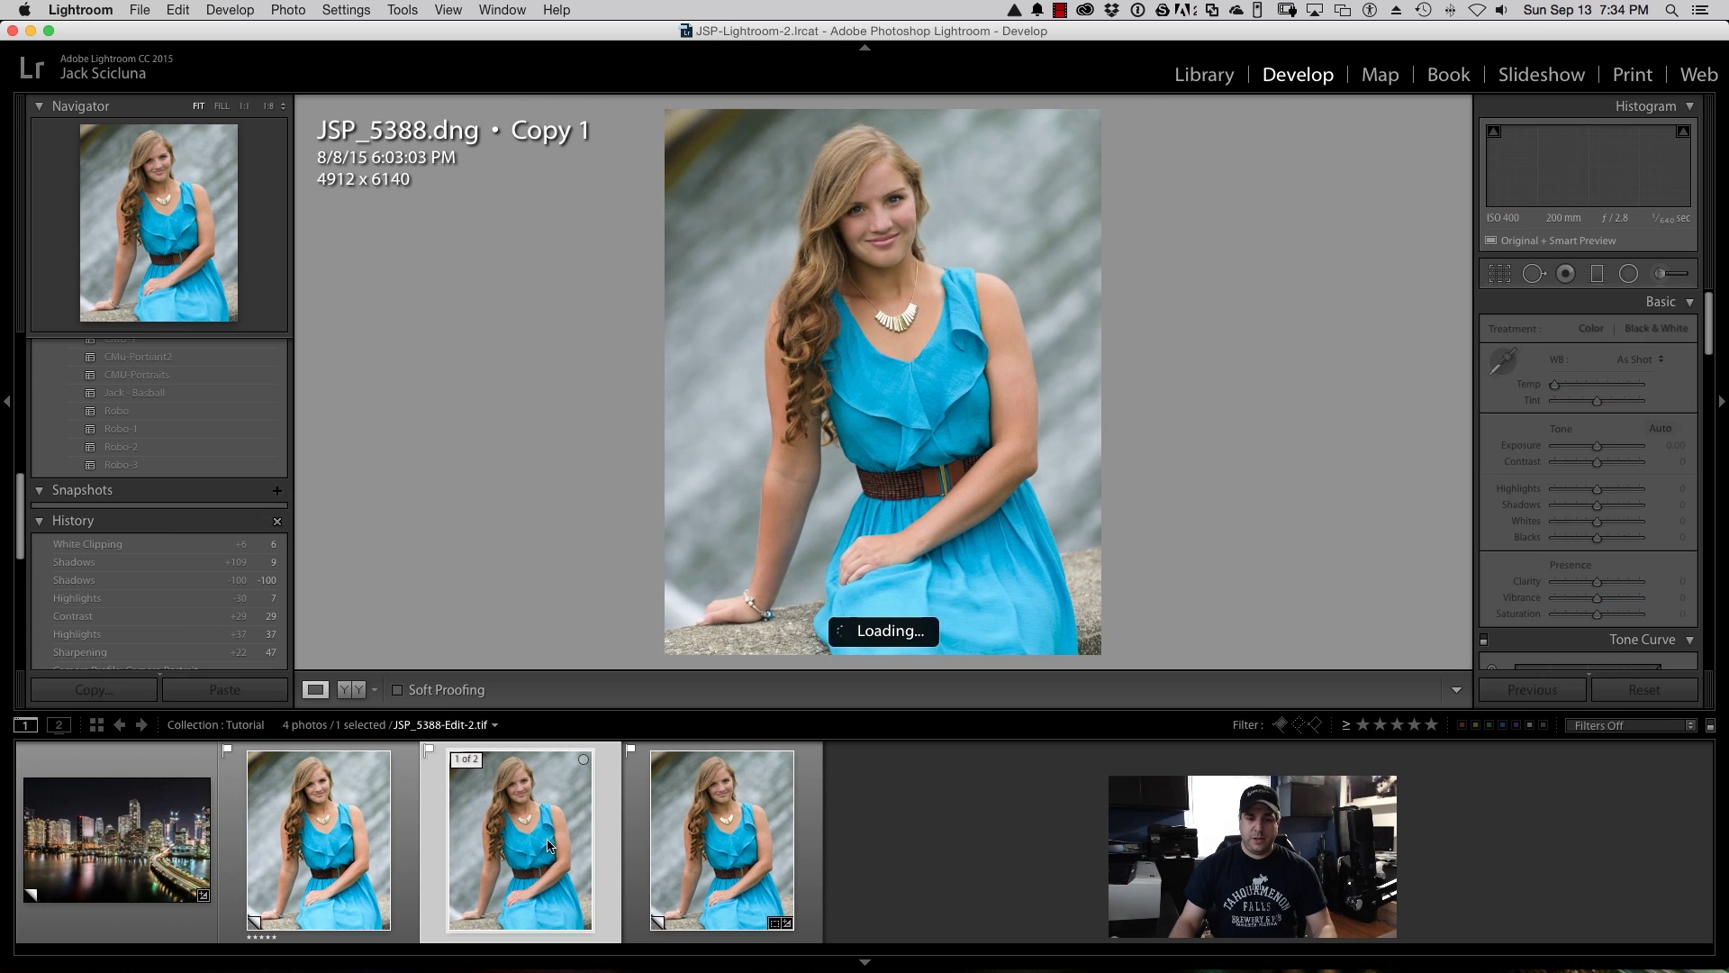
pyautogui.click(764, 824)
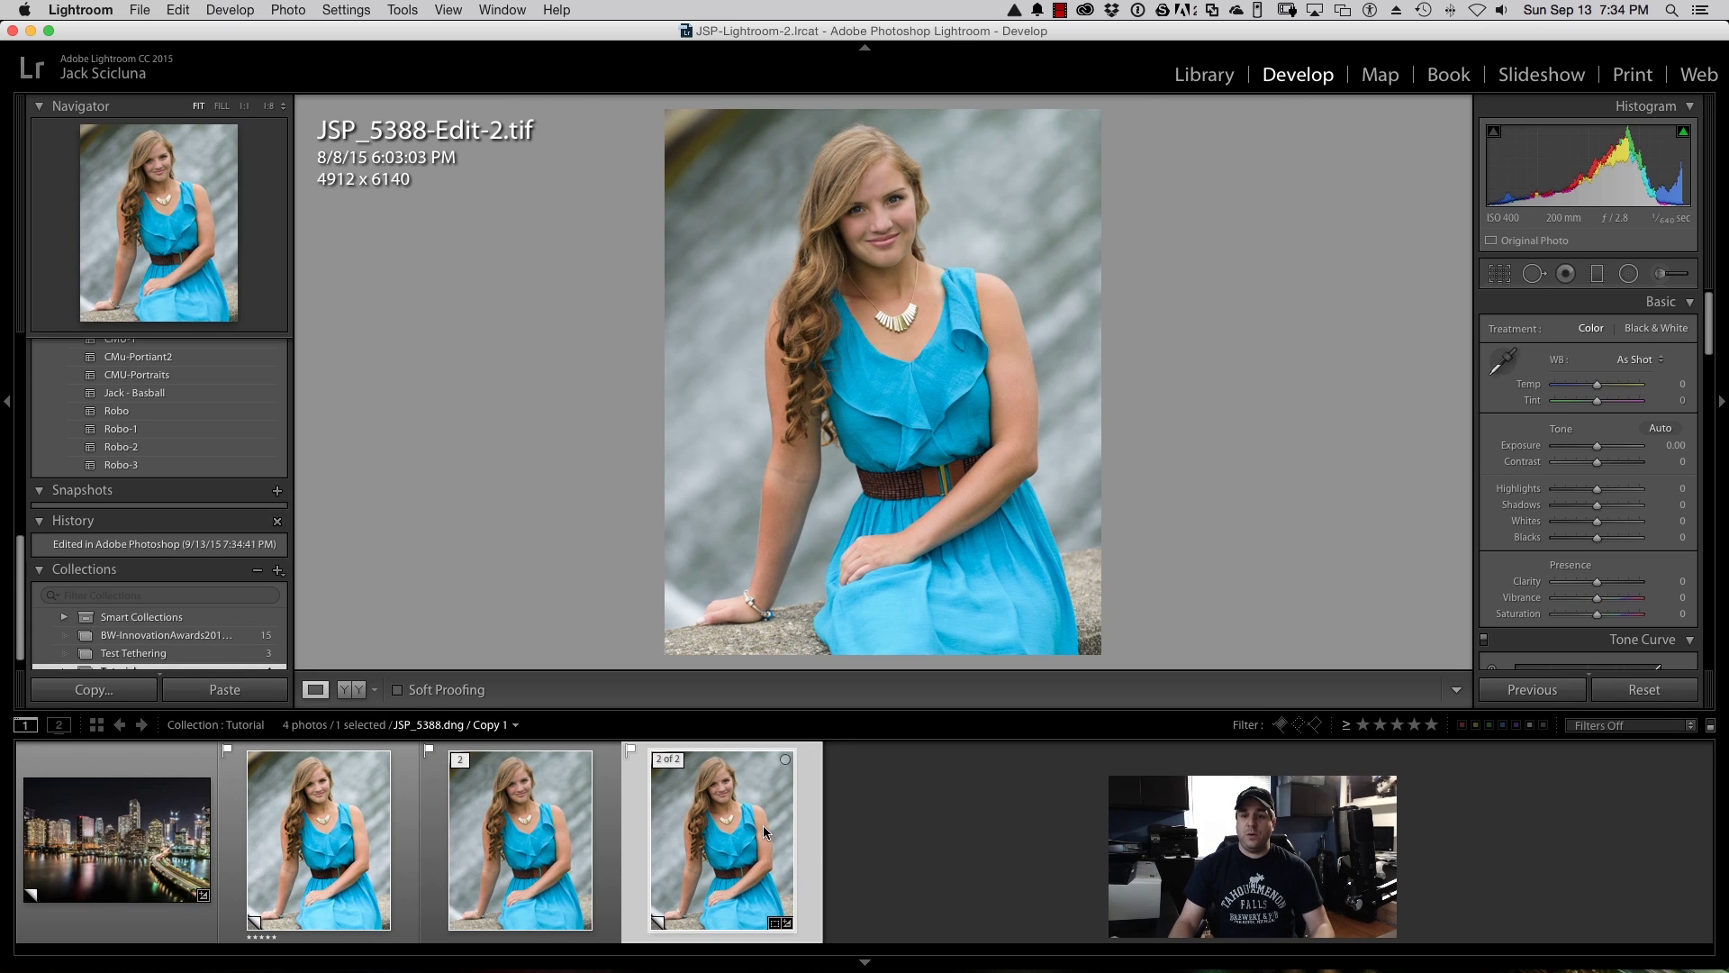
pyautogui.click(497, 804)
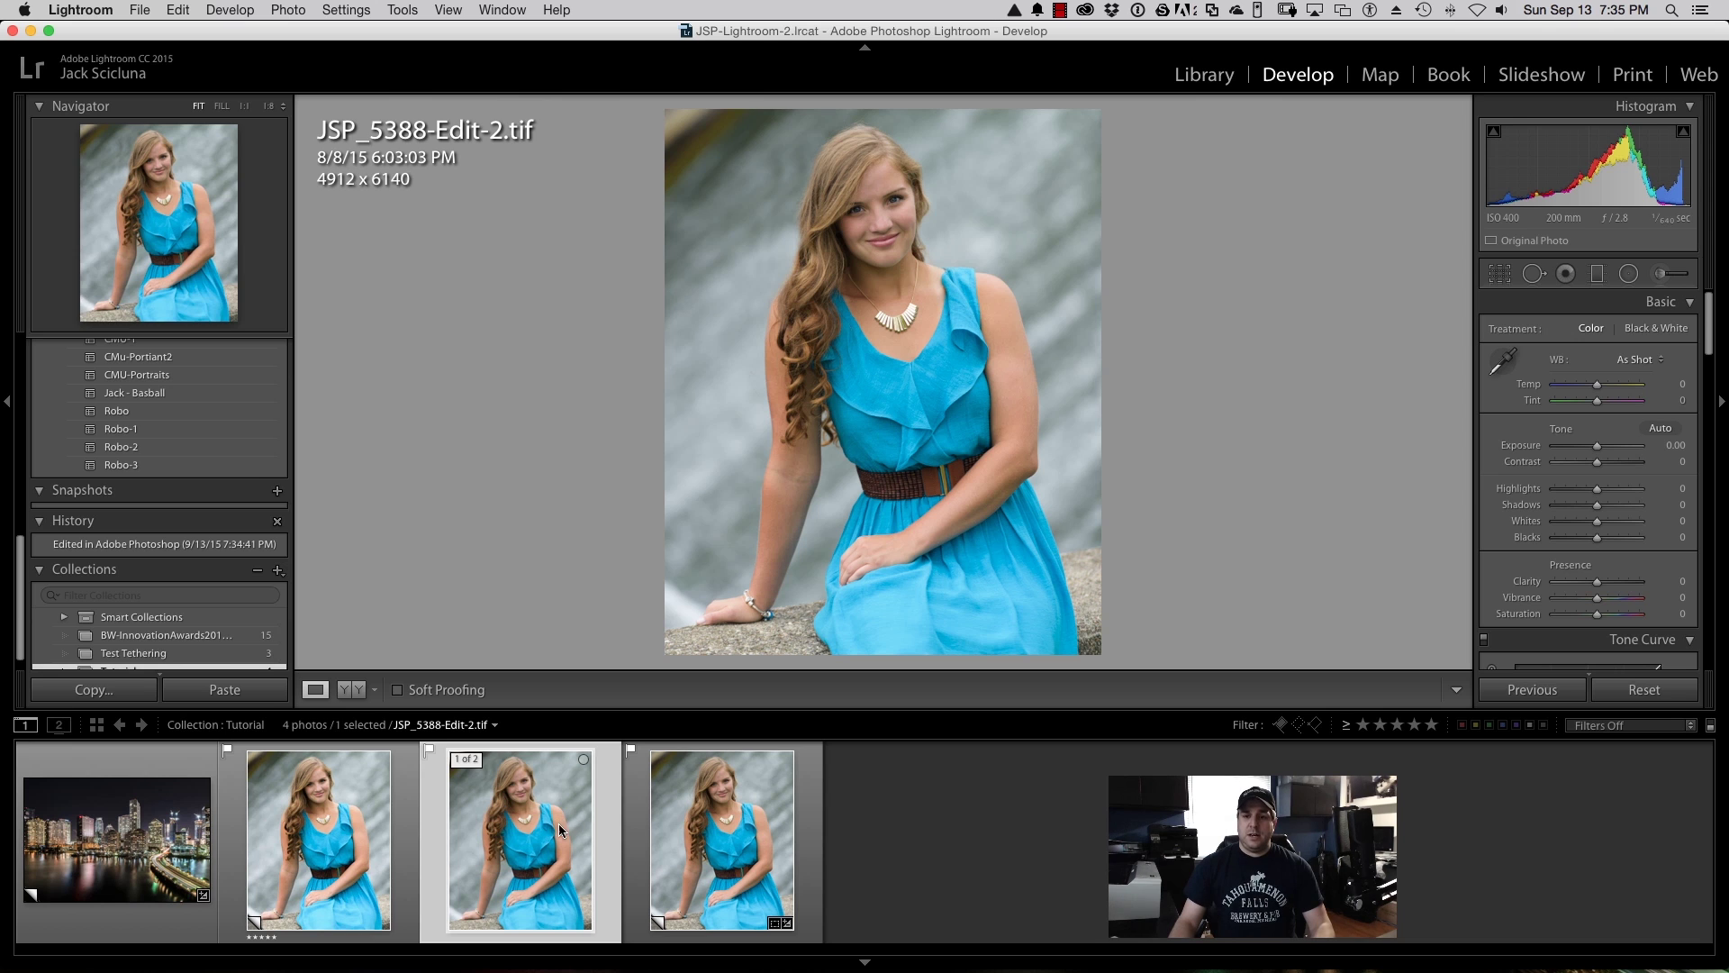
pyautogui.click(307, 806)
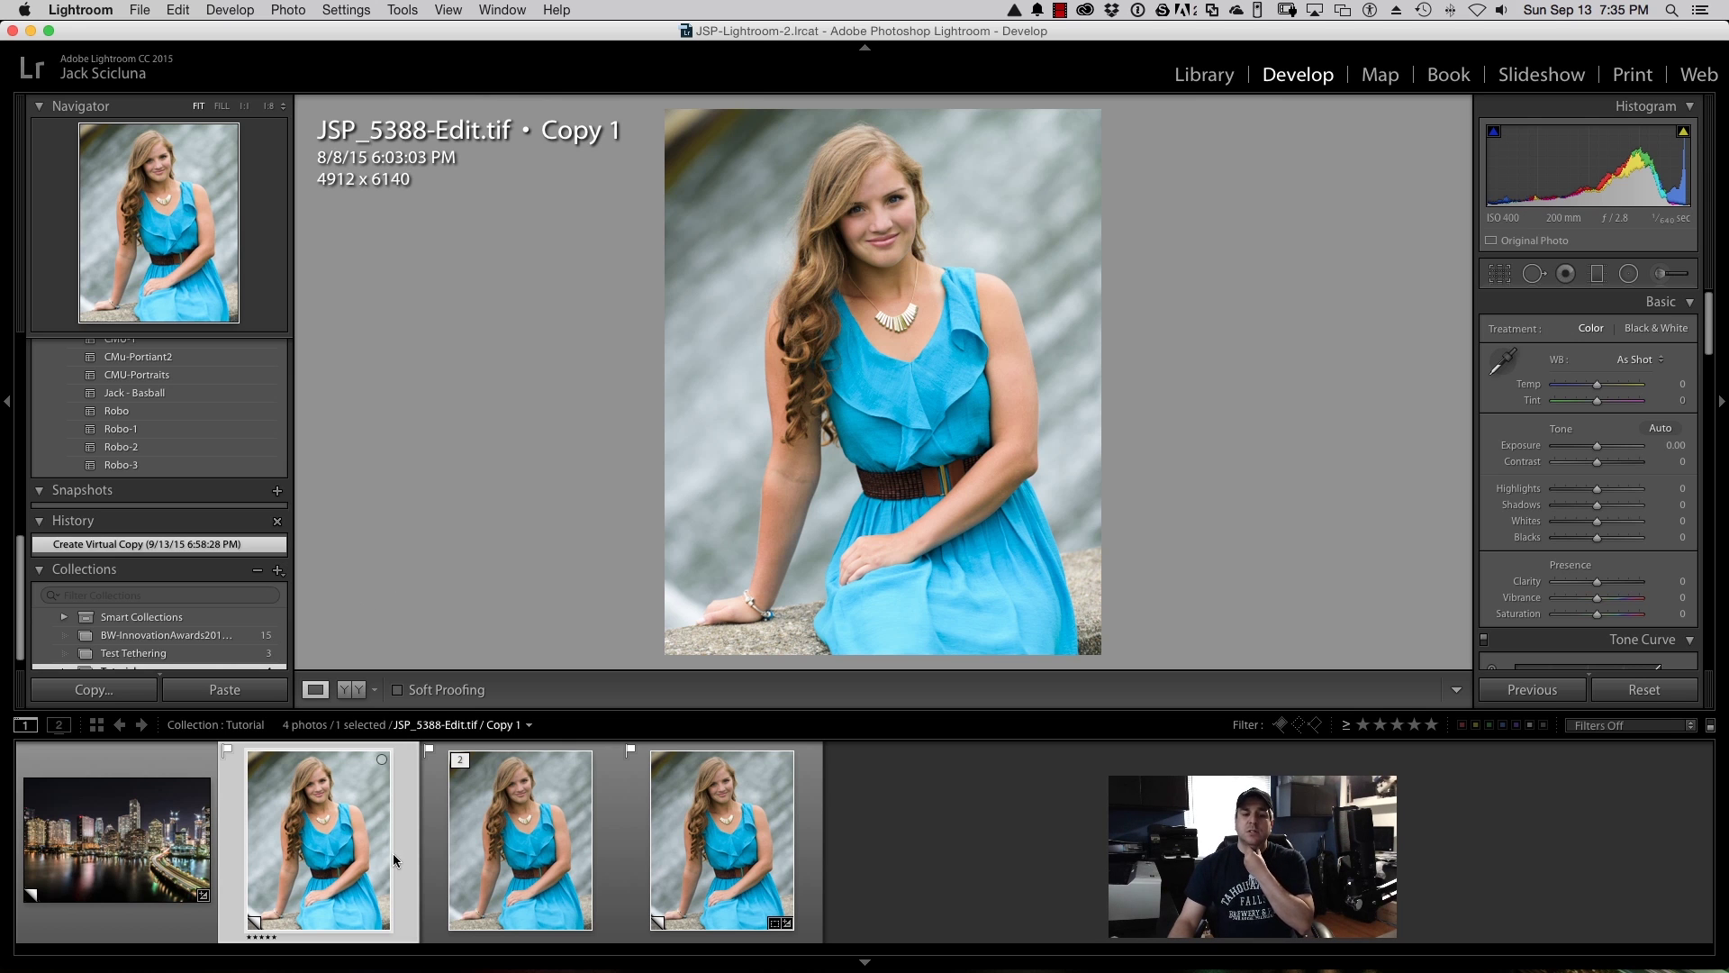
pyautogui.click(551, 823)
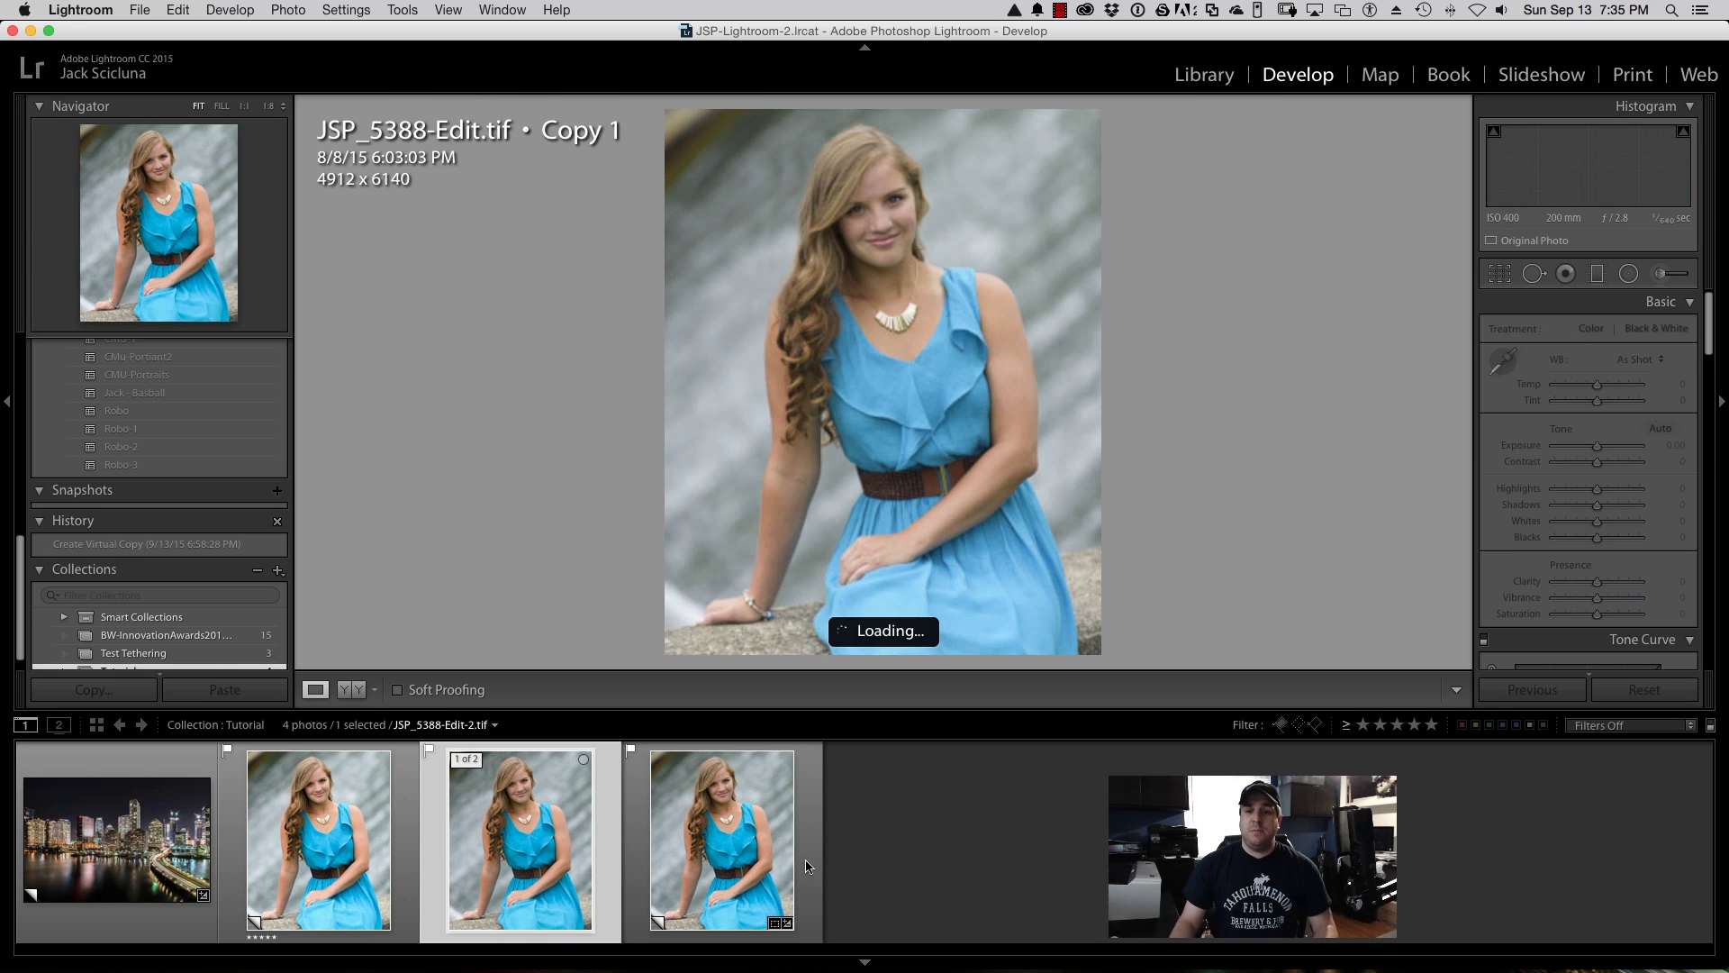